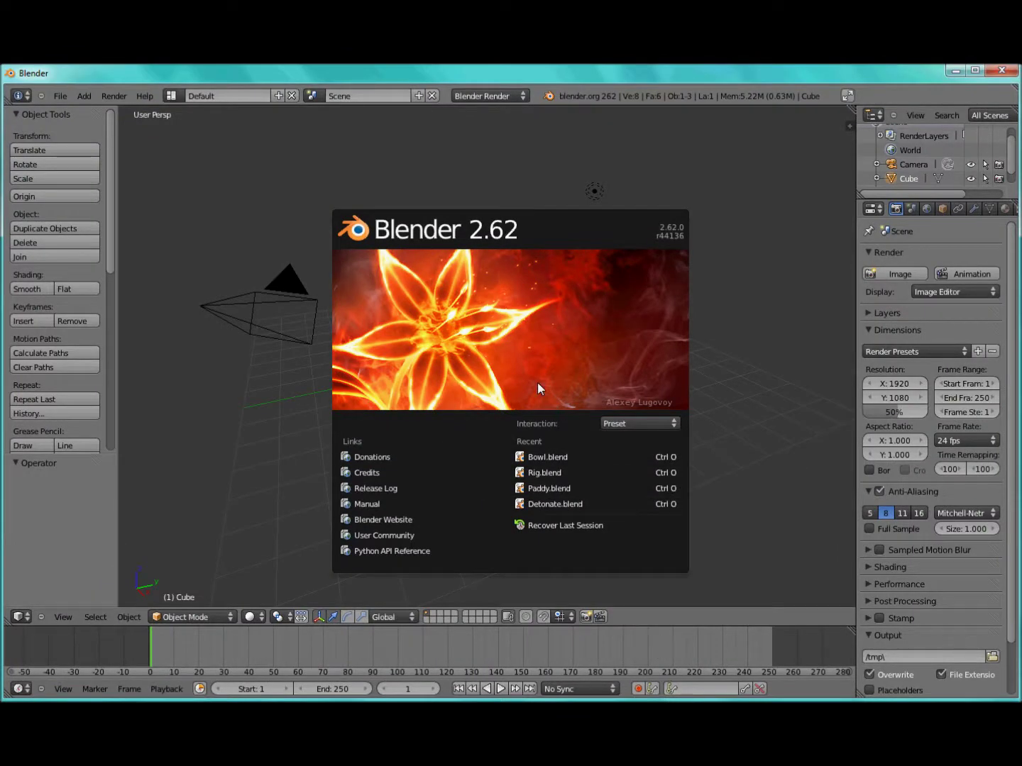
Step: Open Bowl.blend from the splash screen's Recent list
{"action": "left_click", "coordinate": [539, 457]}
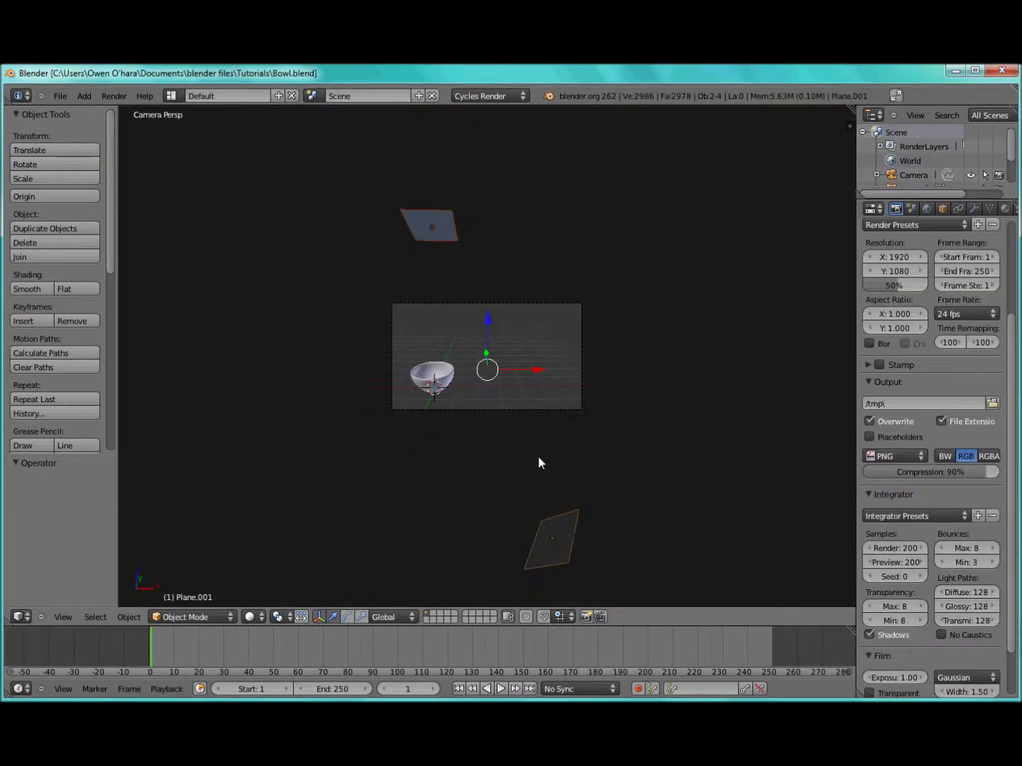
Step: Zoom in on the bowl in Right Ortho view and bring up the Add > Mesh list
{"action": "scroll", "coordinate": [470, 384], "scroll_direction": "up", "scroll_amount": 4}
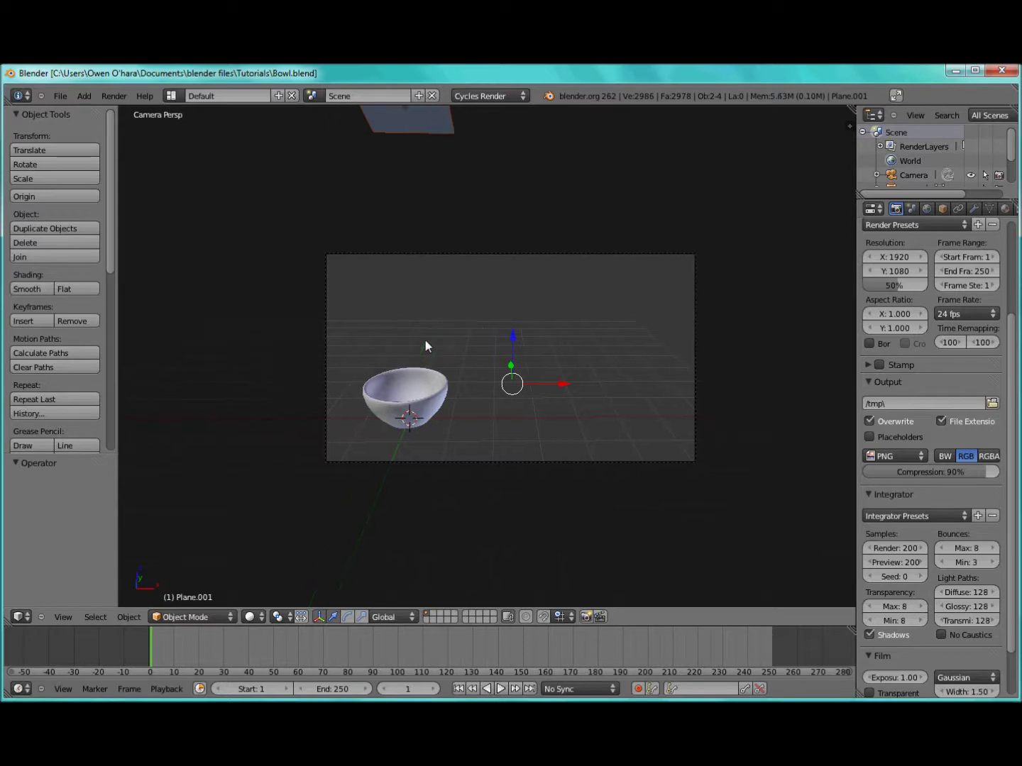
{"action": "key", "text": "KP_1"}
{"action": "key", "text": "KP_3"}
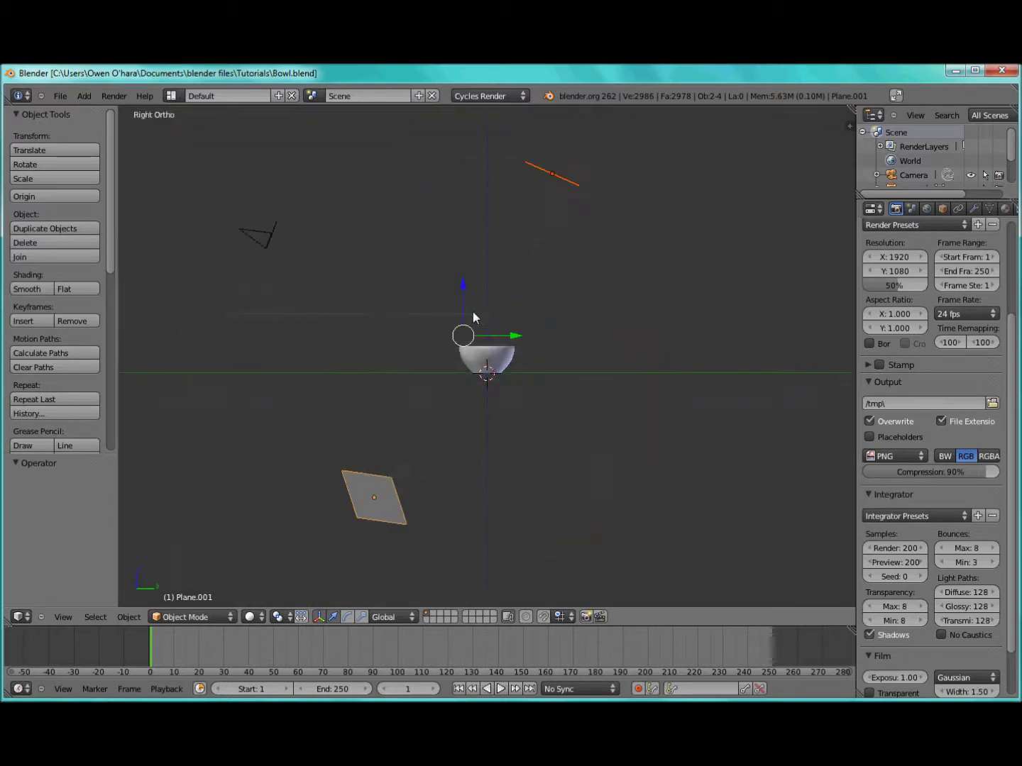
{"action": "scroll", "coordinate": [474, 317], "scroll_direction": "up", "scroll_amount": 3}
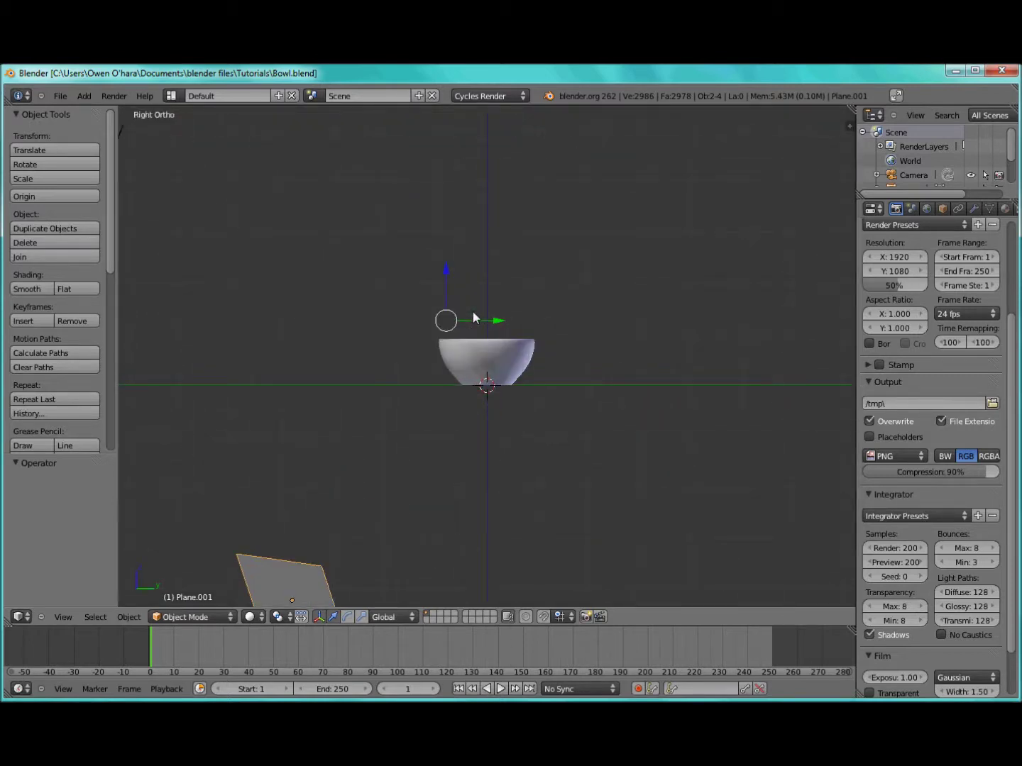
{"action": "key", "text": "shift+a"}
{"action": "mouse_move", "coordinate": [472, 300]}
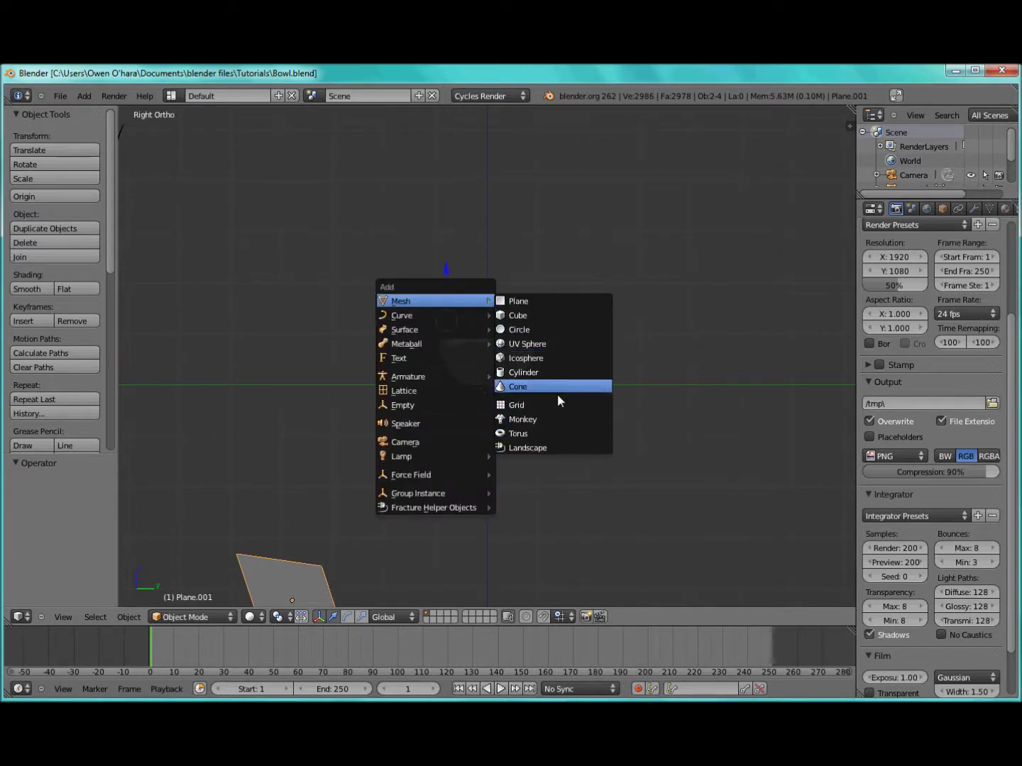
Step: Undo an accidental icosphere, add a 12-vertex cylinder, and enter Edit Mode
{"action": "left_click", "coordinate": [548, 359]}
{"action": "key", "text": "ctrl+z"}
{"action": "key", "text": "shift+a"}
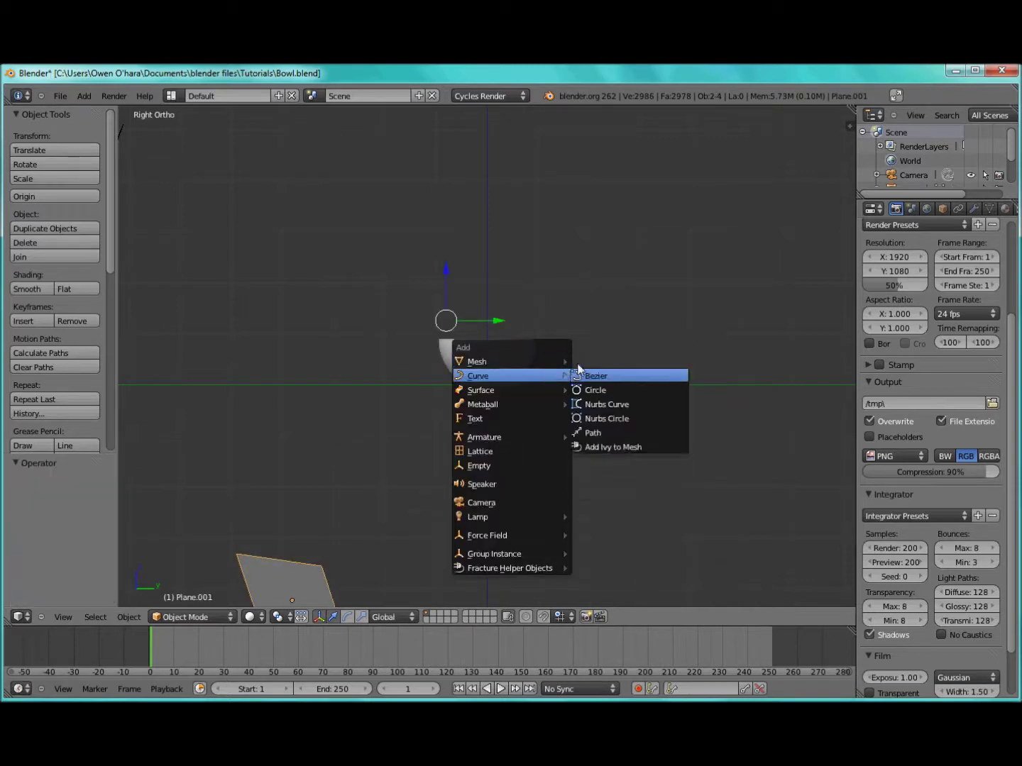
{"action": "left_click", "coordinate": [603, 433]}
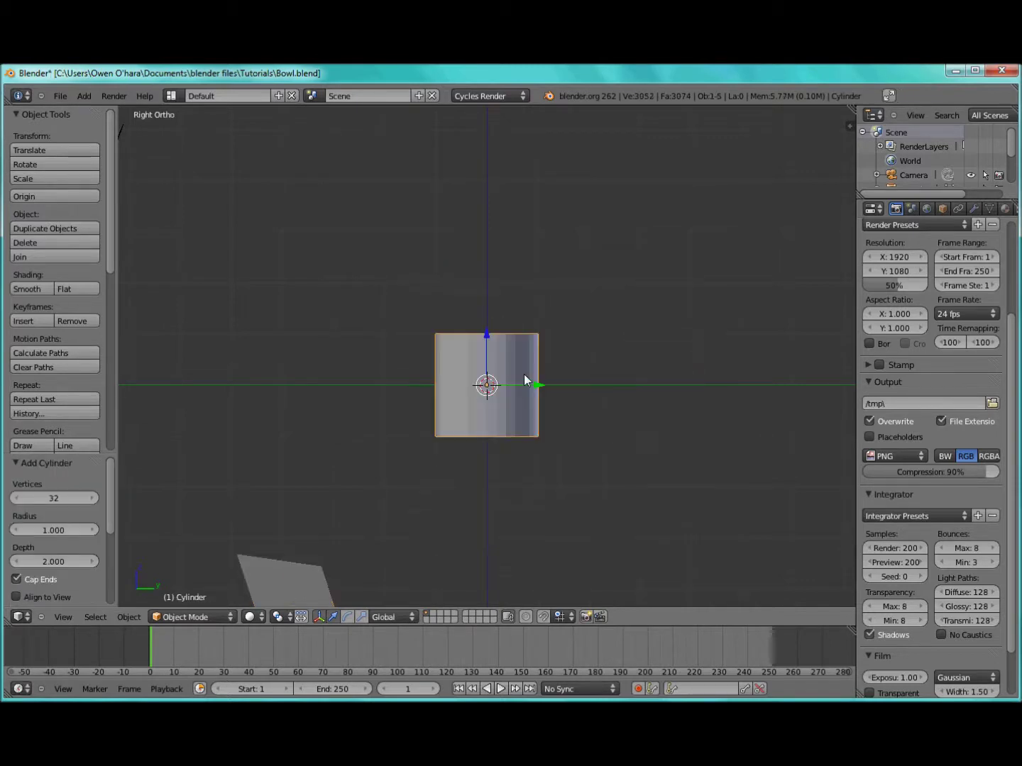
{"action": "left_click", "coordinate": [54, 498]}
{"action": "type", "text": "12"}
{"action": "key", "text": "Return"}
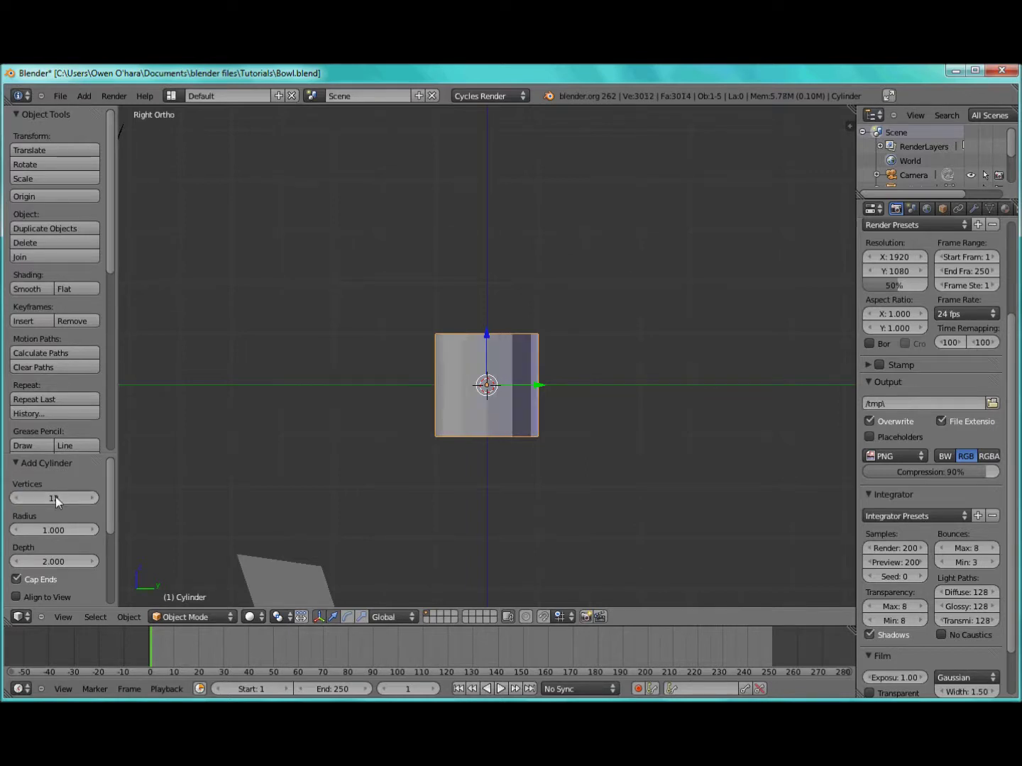
{"action": "key", "text": "Tab"}
{"action": "key", "text": "r"}
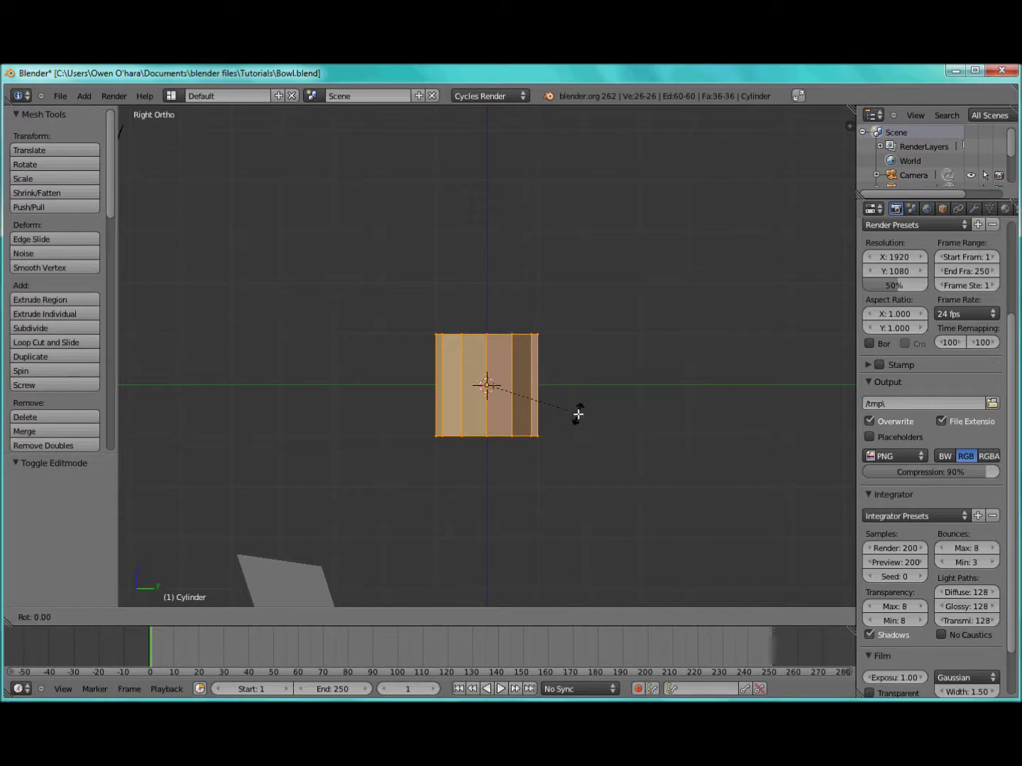
Step: Rotate the cylinder 90° and flatten it while keeping its Y length
{"action": "type", "text": "90"}
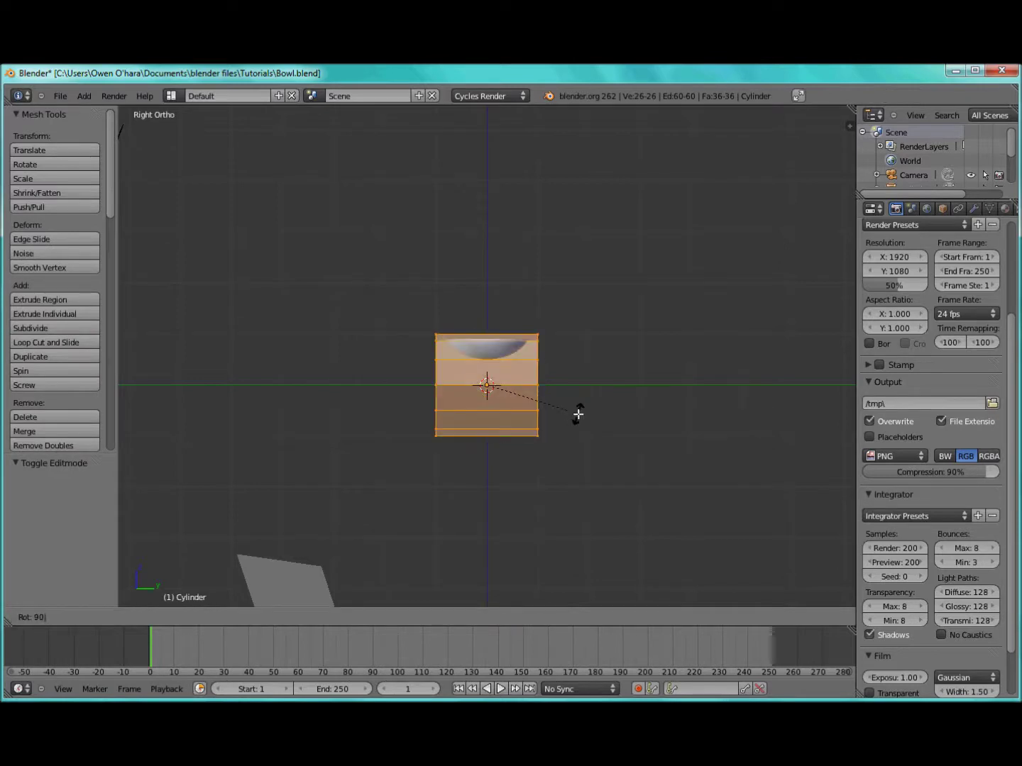
{"action": "key", "text": "Return"}
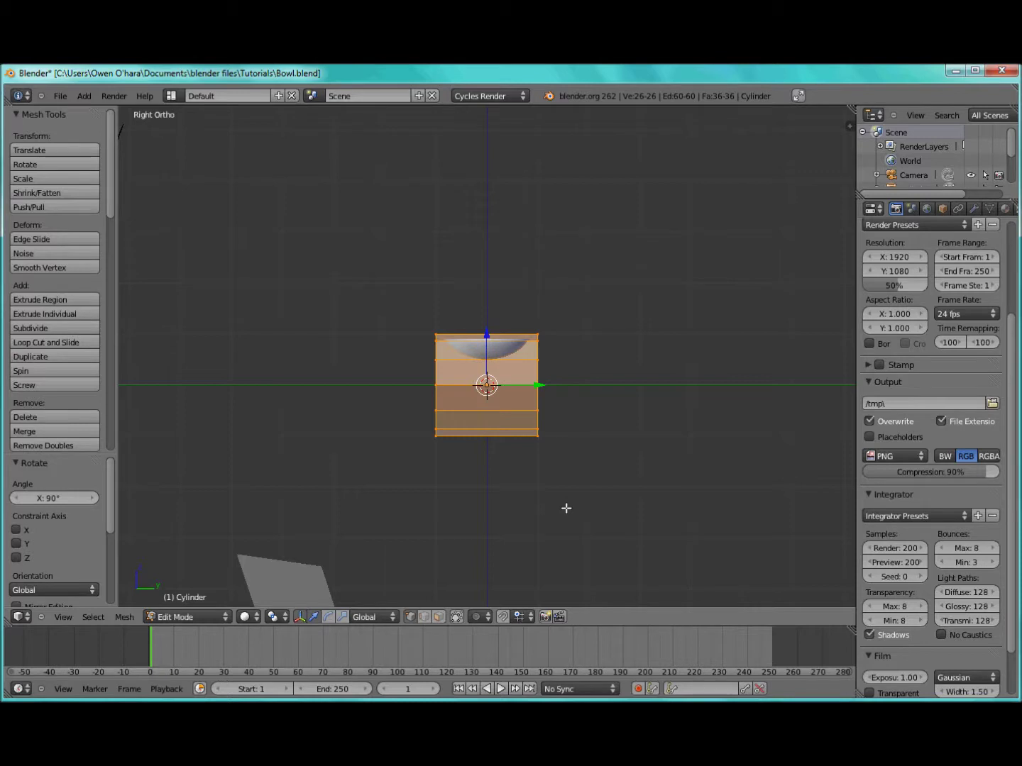
{"action": "key", "text": "s"}
{"action": "key", "text": "y"}
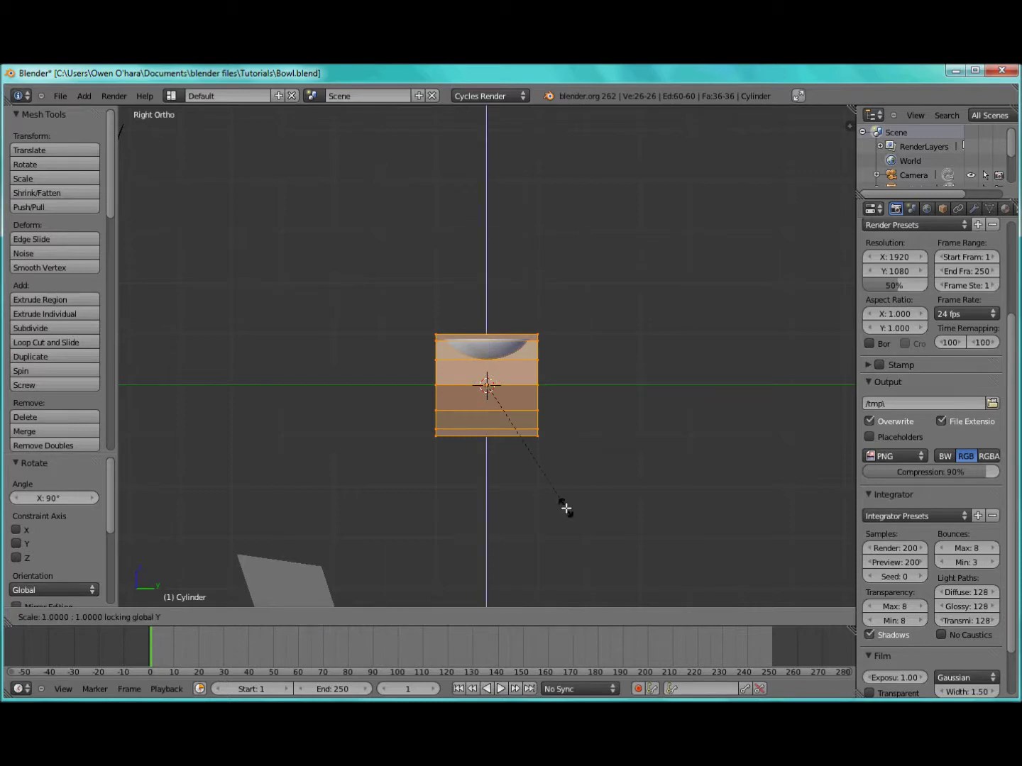
{"action": "left_click", "coordinate": [484, 404]}
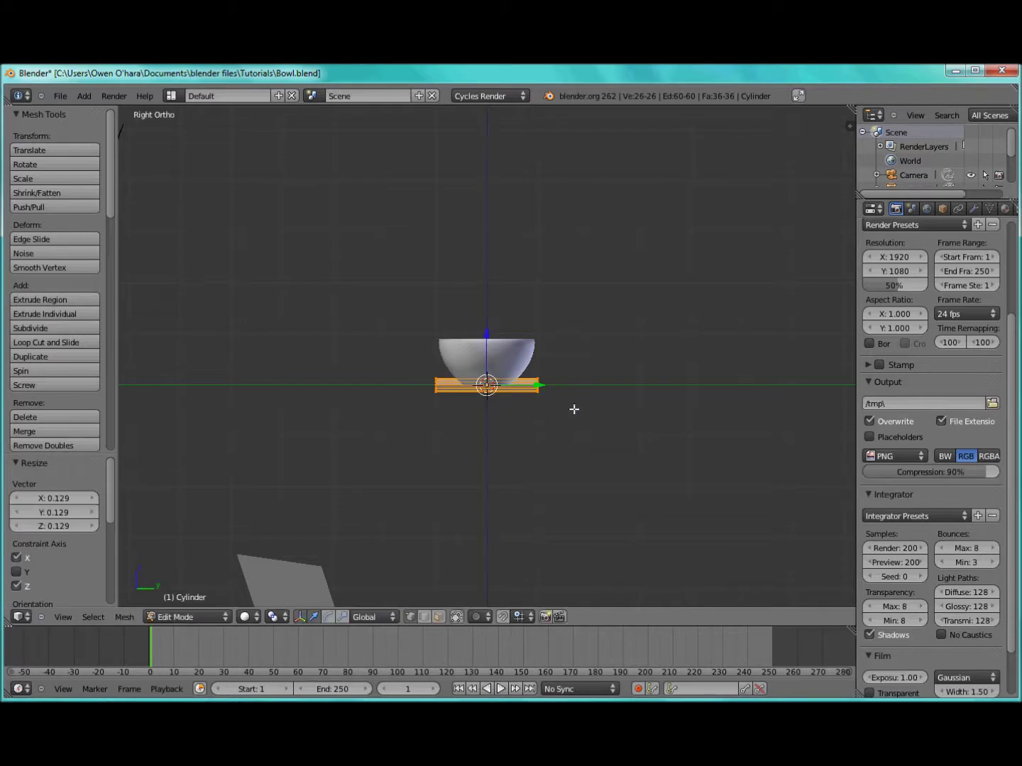
Step: Stretch the rod along Y, shorten it to about two-thirds, then deselect all
{"action": "key", "text": "s"}
{"action": "key", "text": "y"}
{"action": "left_click", "coordinate": [684, 416]}
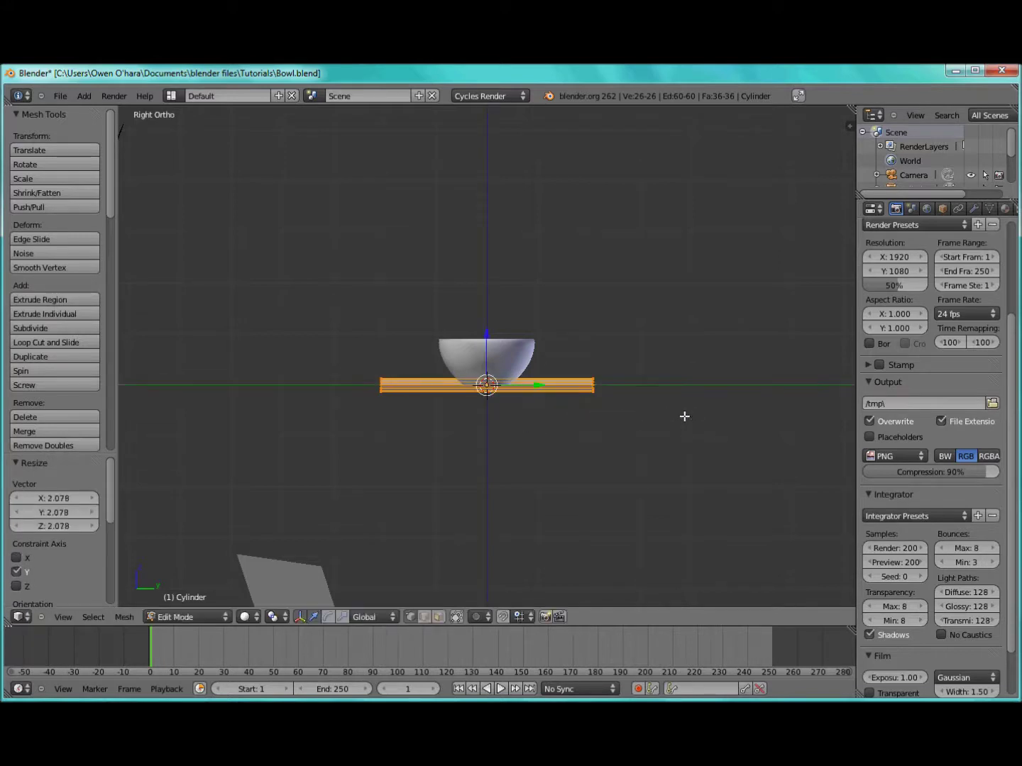
{"action": "key", "text": "s"}
{"action": "key", "text": "y"}
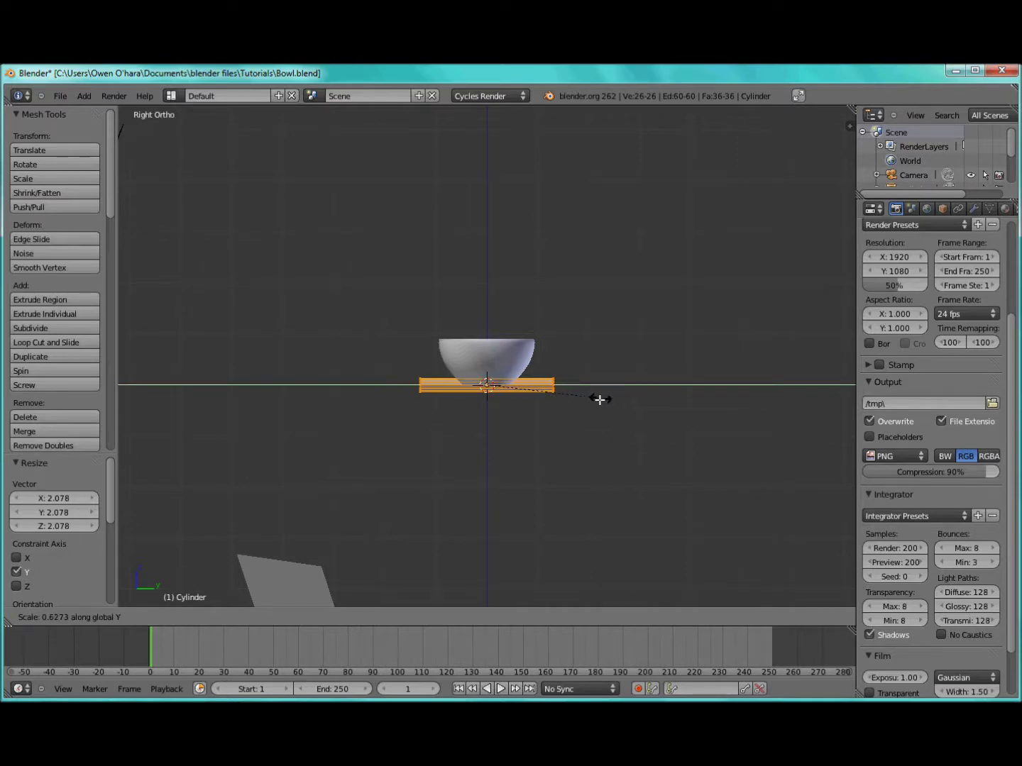
{"action": "left_click", "coordinate": [603, 398]}
{"action": "key", "text": "a"}
{"action": "scroll", "coordinate": [465, 411], "scroll_direction": "up", "scroll_amount": 3}
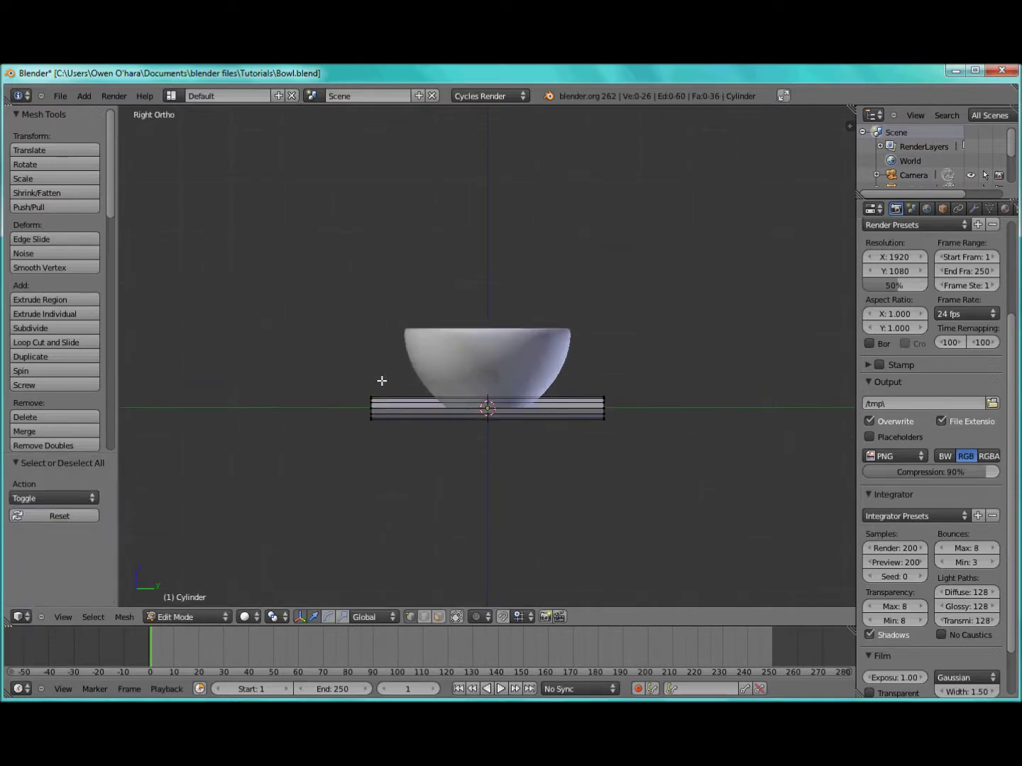
Step: Delete the centre vertex of the rod's end cap
{"action": "scroll", "coordinate": [384, 381], "scroll_direction": "up", "scroll_amount": 3}
{"action": "middle_click_drag", "start_coordinate": [513, 406], "coordinate": [533, 510]}
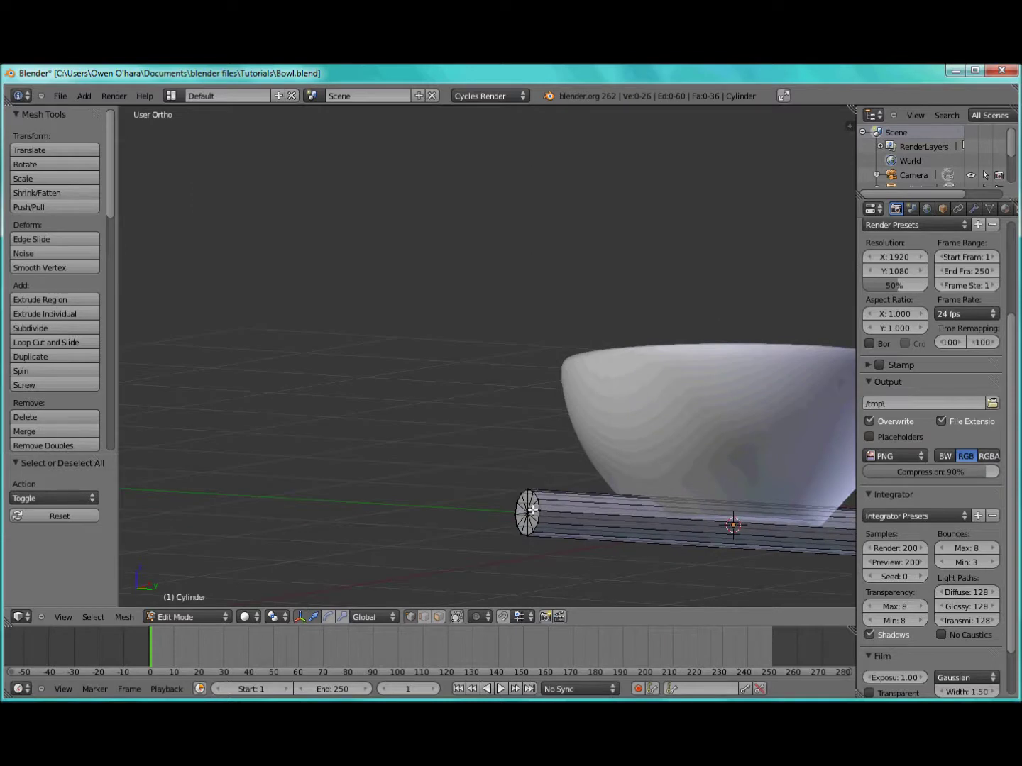
{"action": "right_click", "coordinate": [526, 512]}
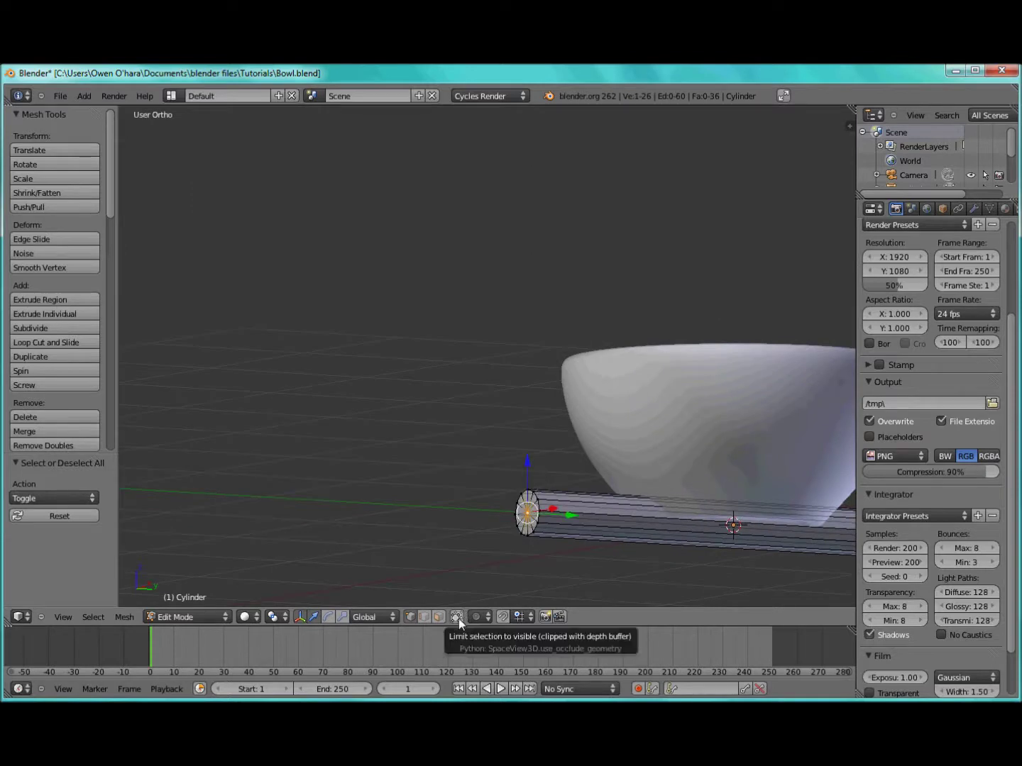
{"action": "key", "text": "KP_3"}
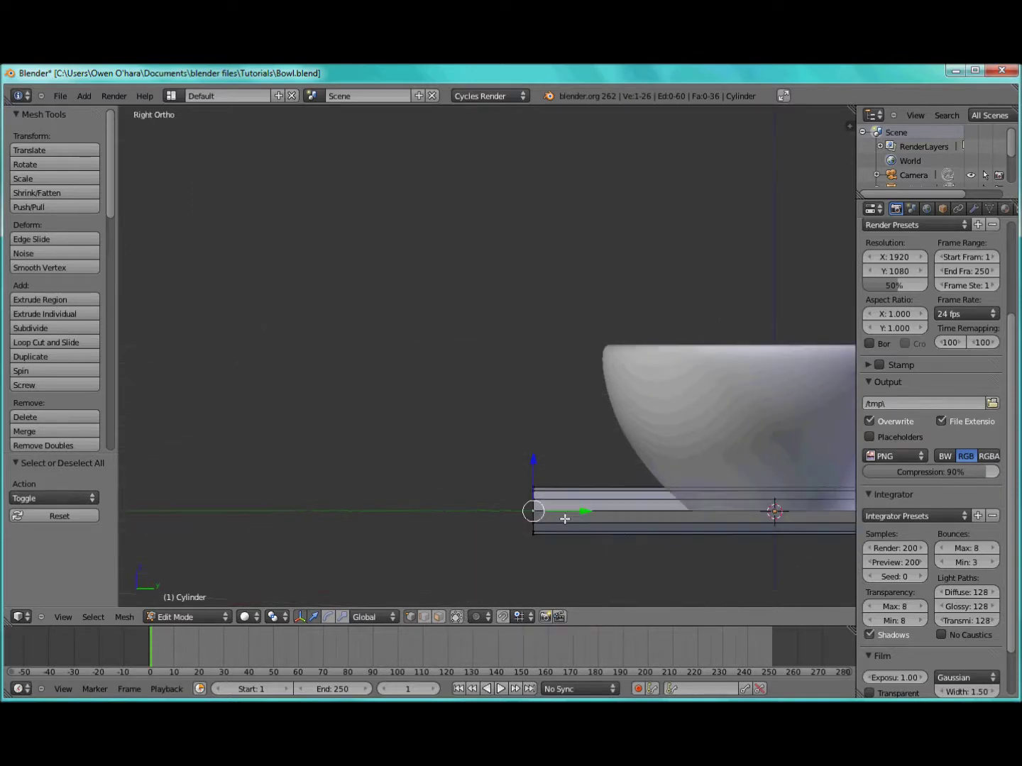
{"action": "left_click_drag", "start_coordinate": [592, 505], "coordinate": [575, 513]}
{"action": "key", "text": "x"}
{"action": "left_click", "coordinate": [575, 513]}
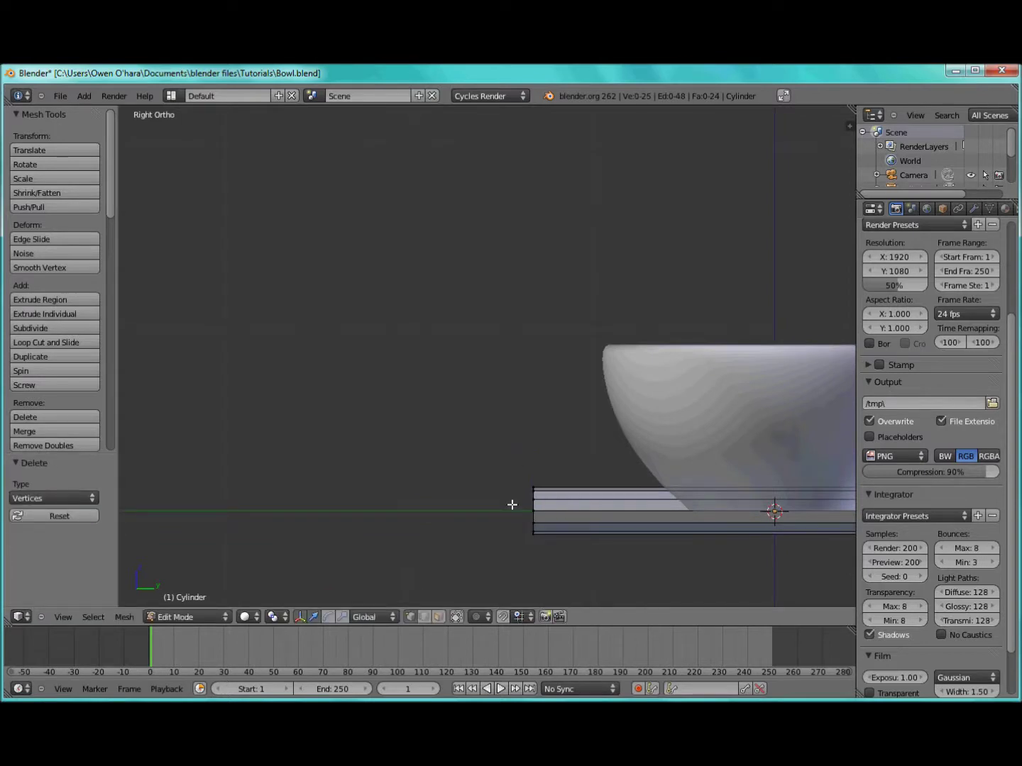
Step: Box-select the rod's open end ring, move it along the rod and scale it smaller
{"action": "key", "text": "b"}
{"action": "left_click_drag", "start_coordinate": [501, 468], "coordinate": [553, 547]}
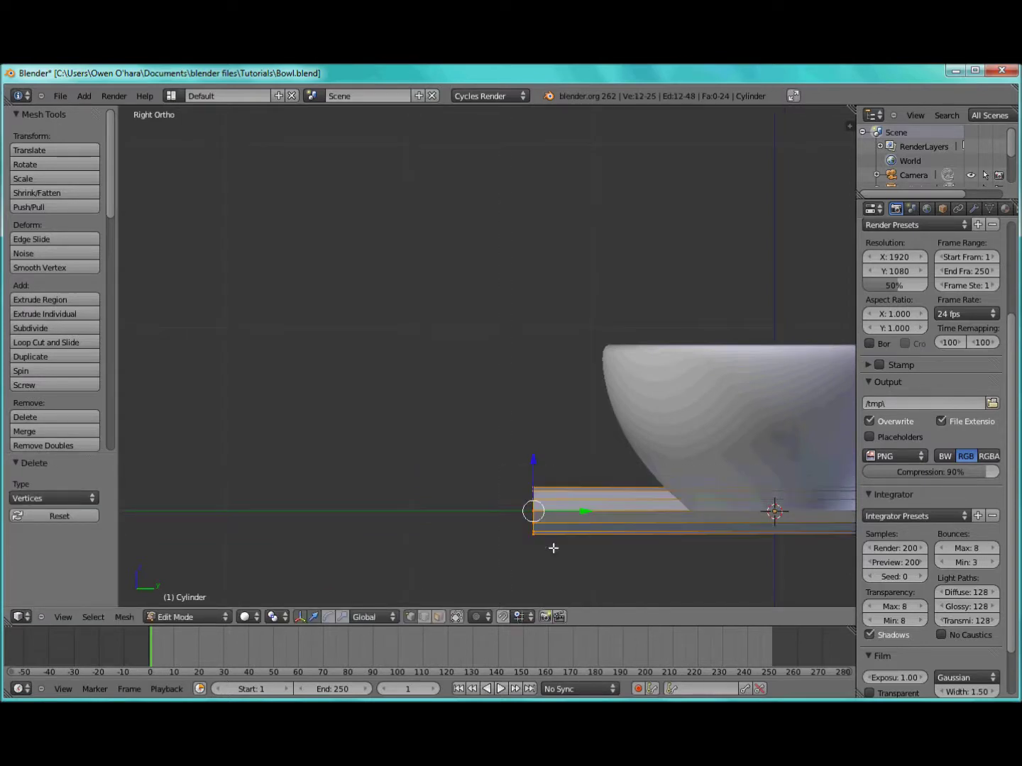
{"action": "scroll", "coordinate": [592, 534], "scroll_direction": "down", "scroll_amount": 3}
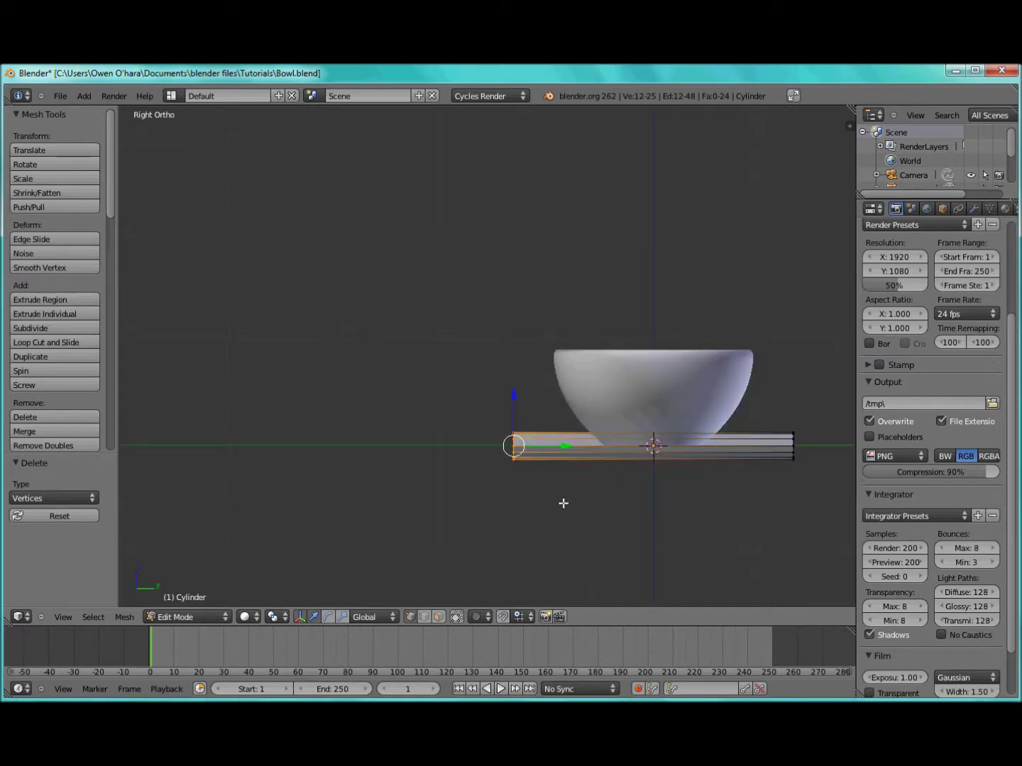
{"action": "key", "text": "g"}
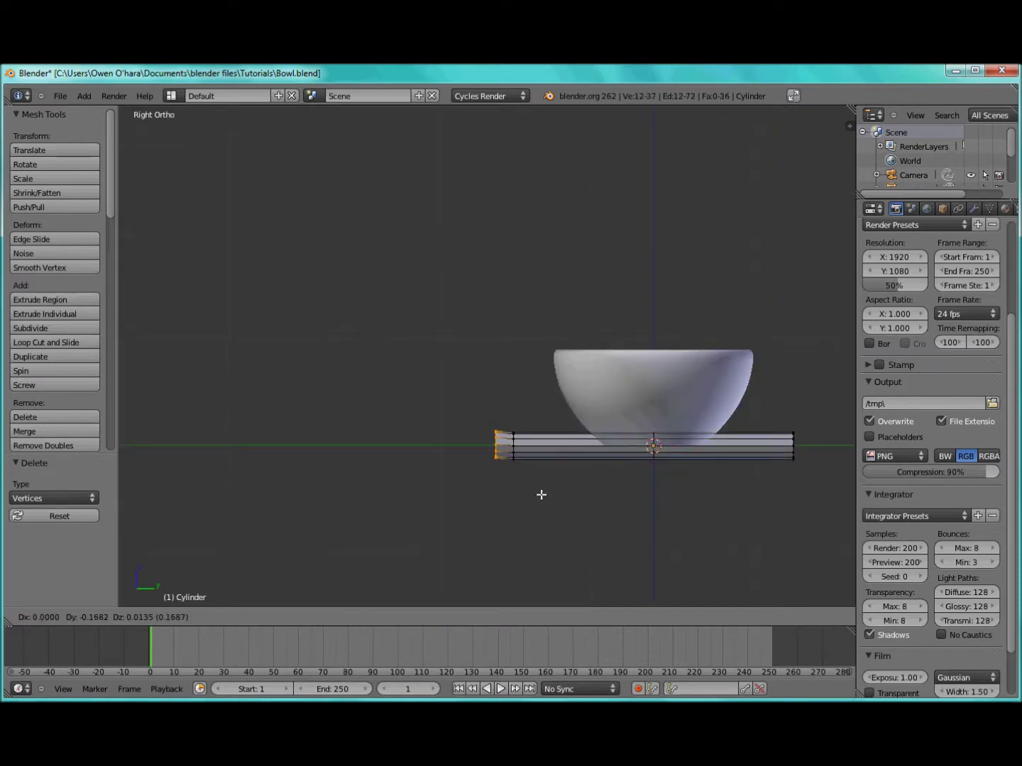
{"action": "left_click", "coordinate": [558, 495]}
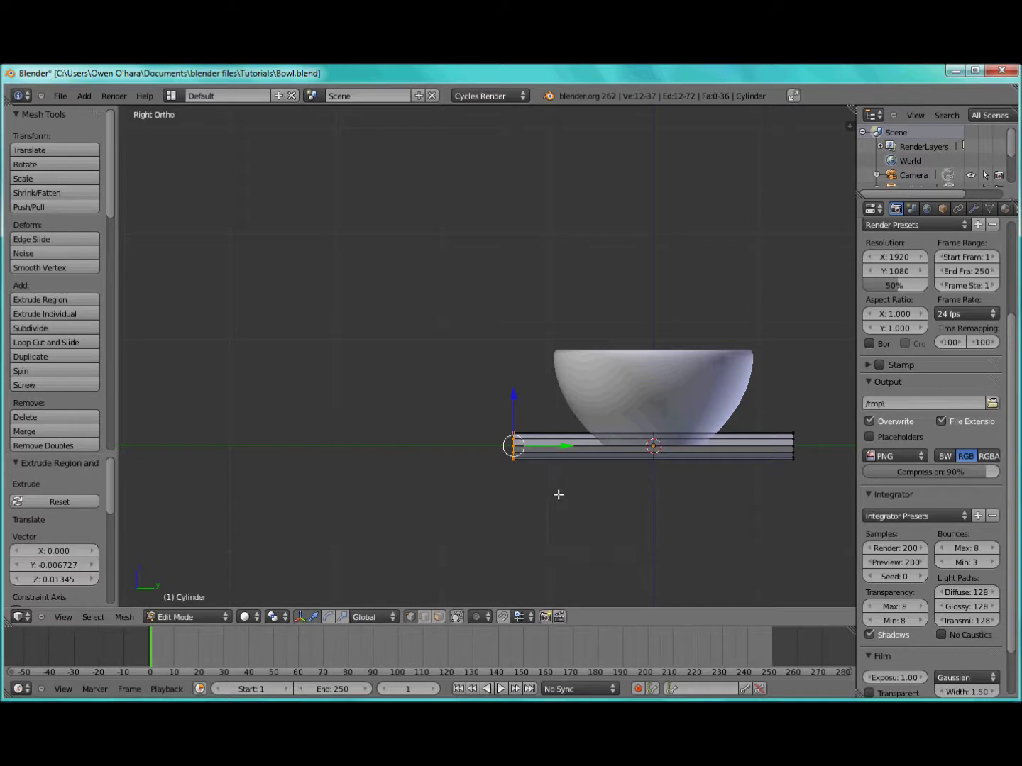
{"action": "scroll", "coordinate": [563, 466], "scroll_direction": "up", "scroll_amount": 4}
{"action": "left_click_drag", "start_coordinate": [595, 542], "coordinate": [587, 543]}
{"action": "key", "text": "s"}
{"action": "left_click", "coordinate": [532, 582]}
Step: Extrude two more end rings along Y, narrowing them to taper the rod
{"action": "key", "text": "g"}
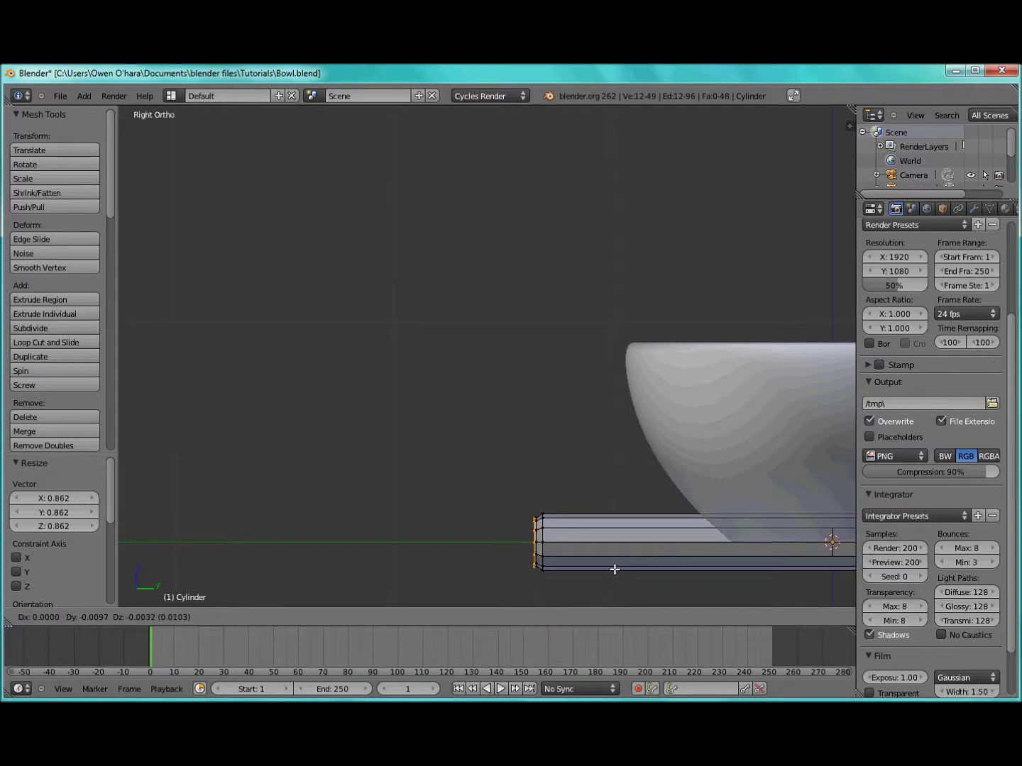
{"action": "key", "text": "y"}
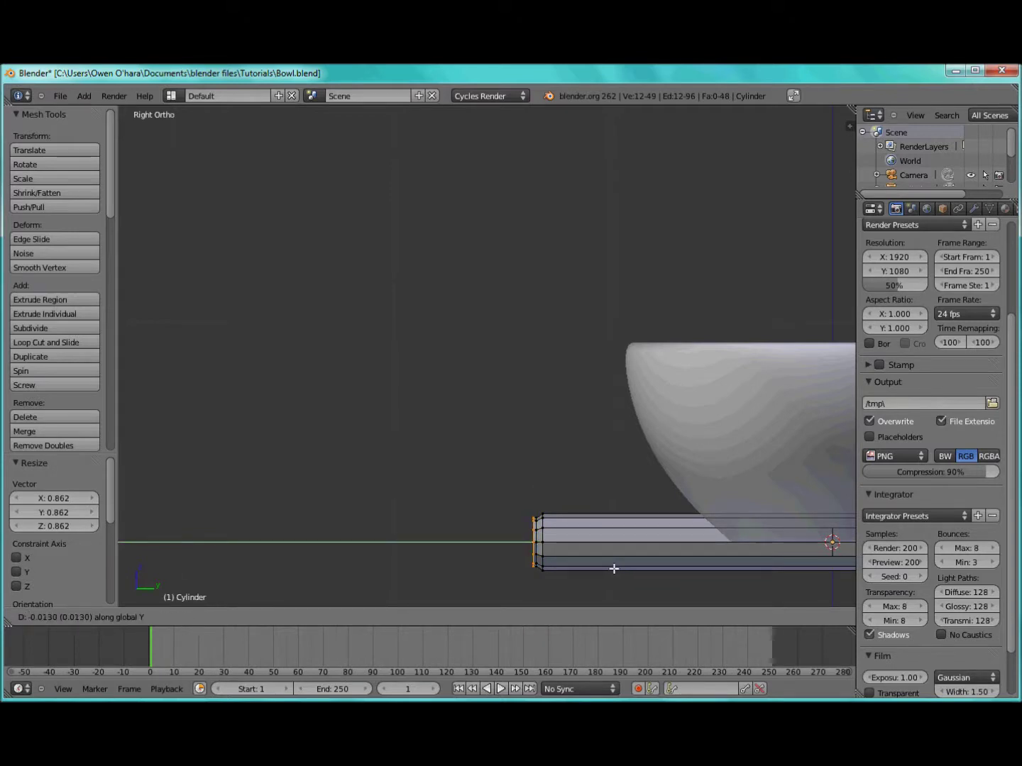
{"action": "left_click", "coordinate": [614, 568]}
{"action": "key", "text": "s"}
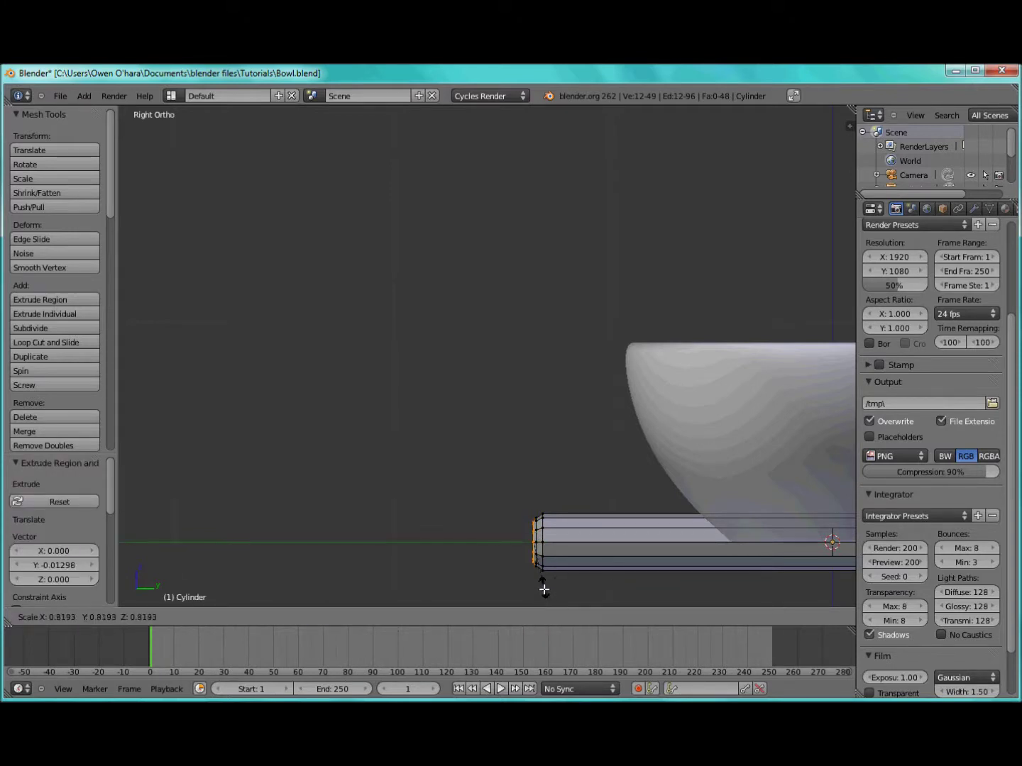
{"action": "left_click", "coordinate": [544, 578]}
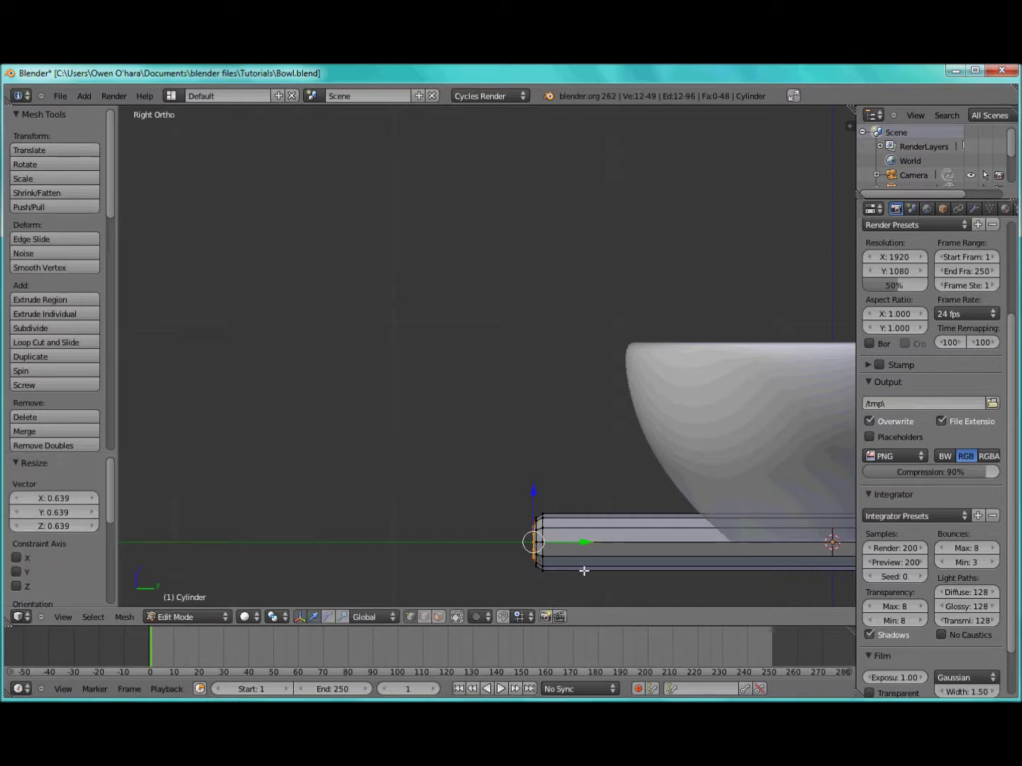
{"action": "key", "text": "e"}
{"action": "key", "text": "y"}
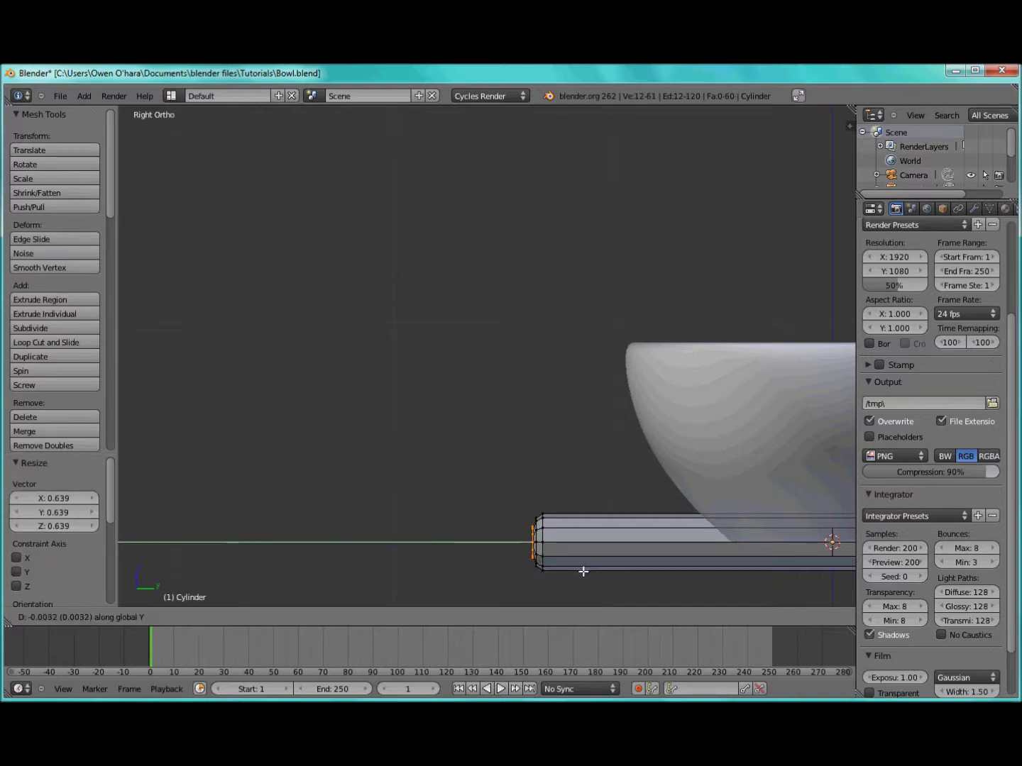
{"action": "left_click", "coordinate": [583, 571]}
Step: Scale the end ring to 0 and Remove Doubles to merge it into one point
{"action": "key", "text": "s"}
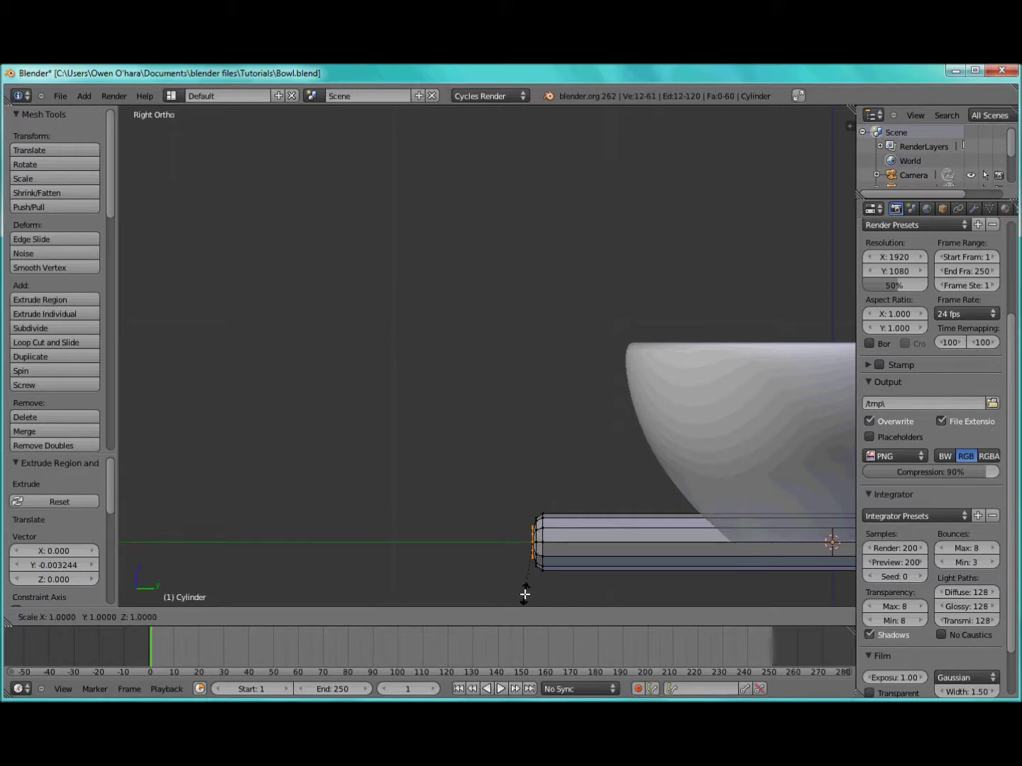
{"action": "key", "text": "0"}
{"action": "key", "text": "Return"}
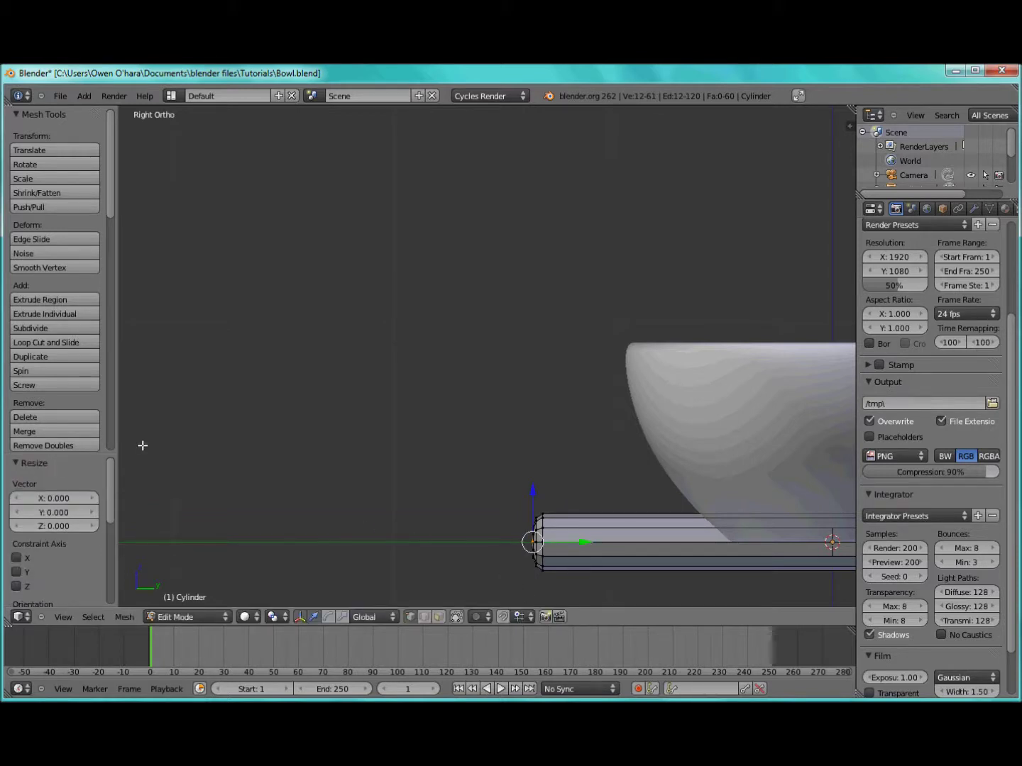
{"action": "left_click", "coordinate": [41, 445]}
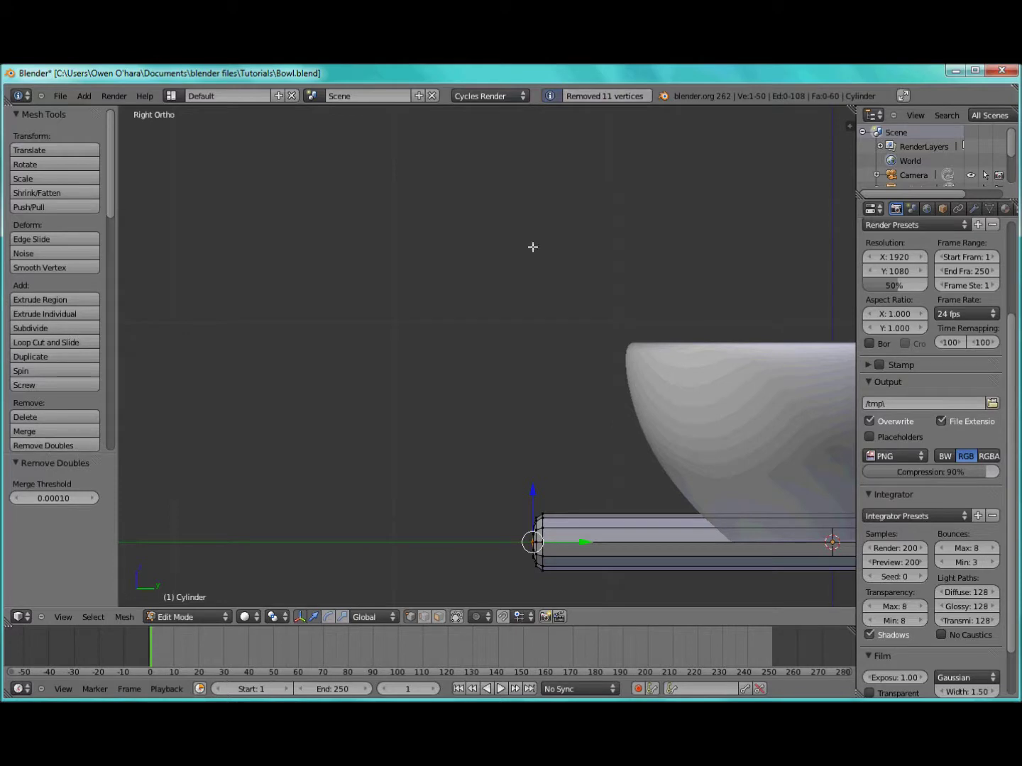
{"action": "key", "text": "a"}
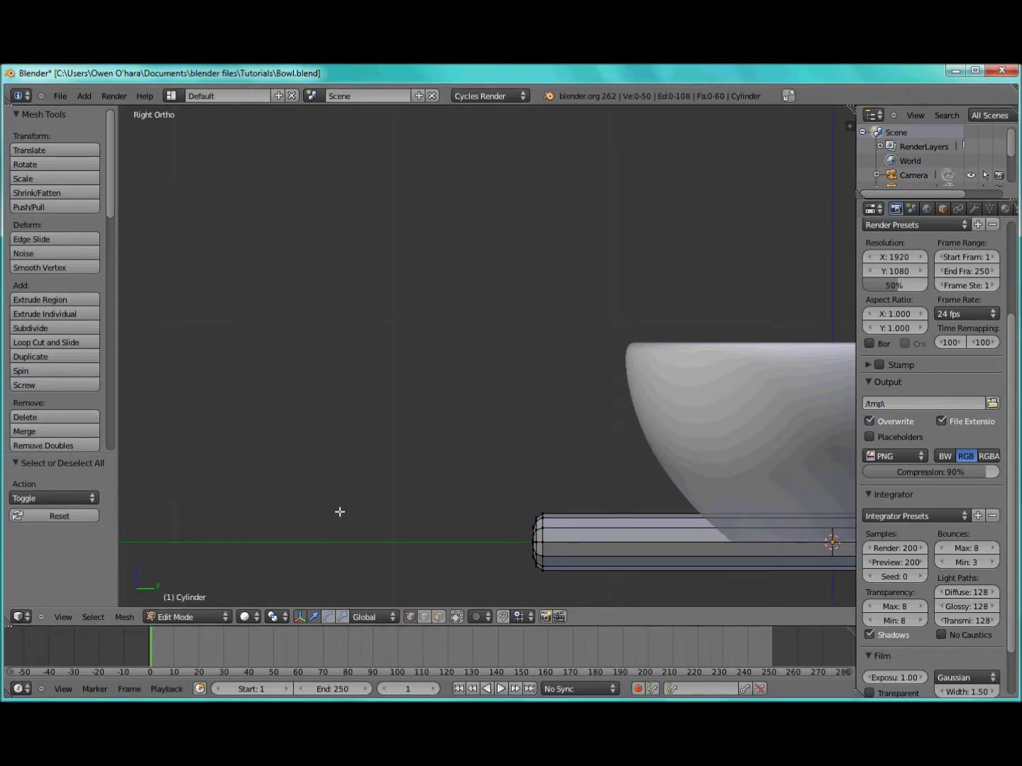
Step: Enable proportional editing and pull the tip vertex outward along Y to round it
{"action": "middle_click_drag", "start_coordinate": [517, 534], "coordinate": [545, 564]}
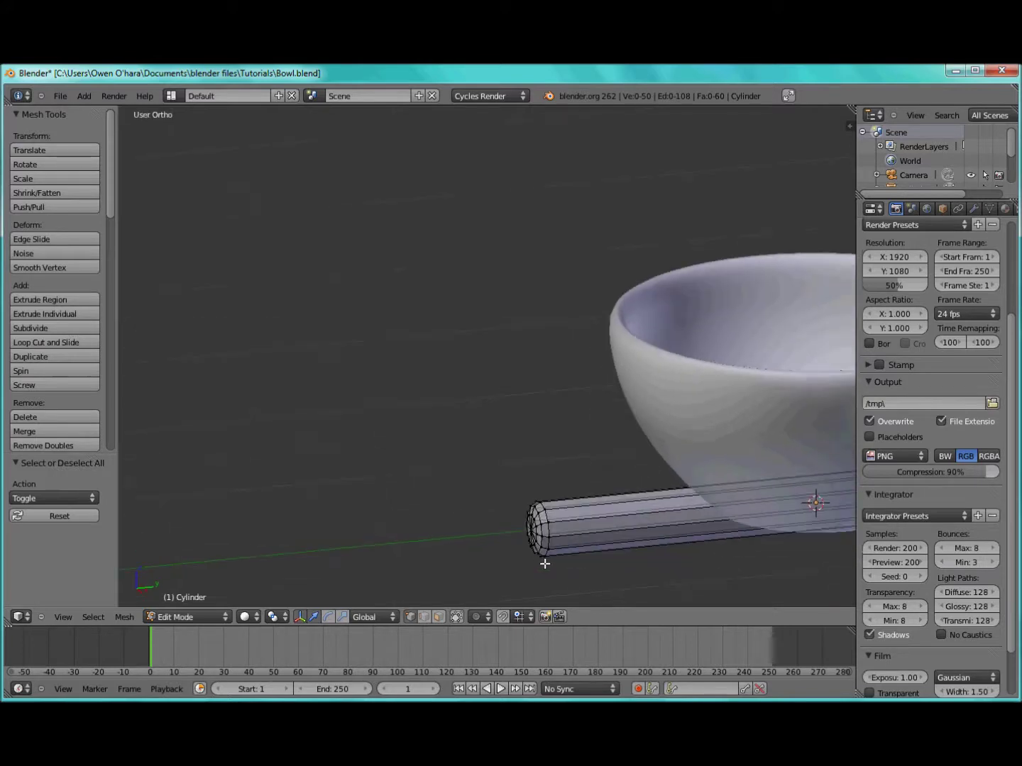
{"action": "right_click", "coordinate": [531, 530]}
{"action": "key", "text": "KP_3"}
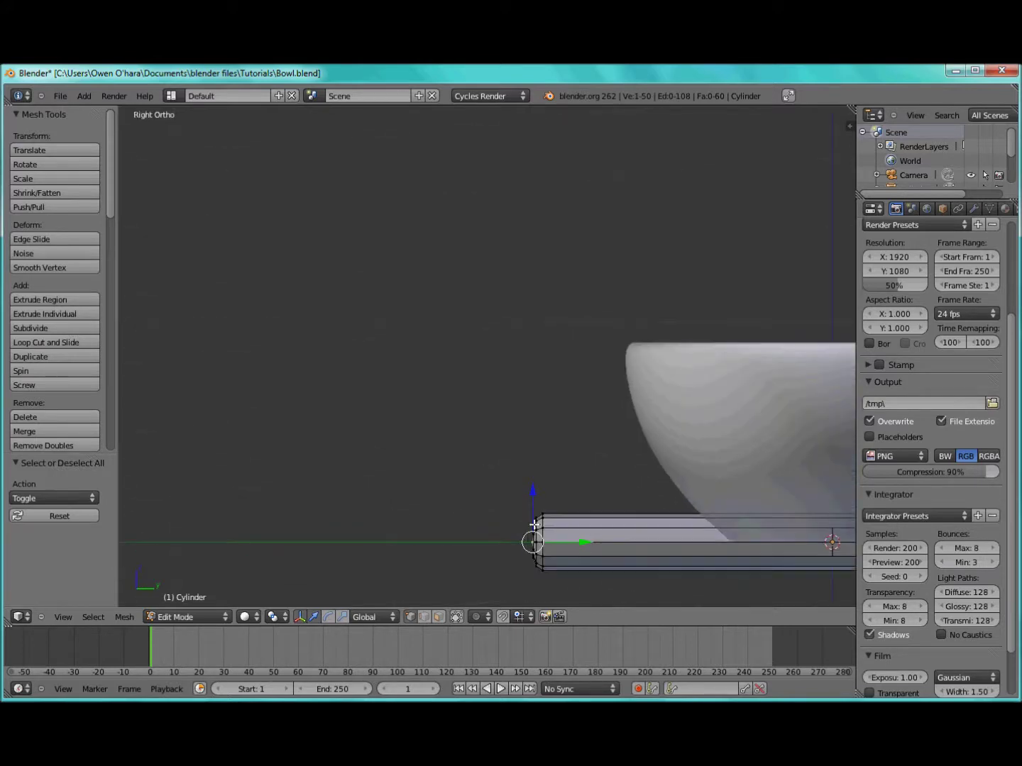
{"action": "left_click", "coordinate": [477, 617]}
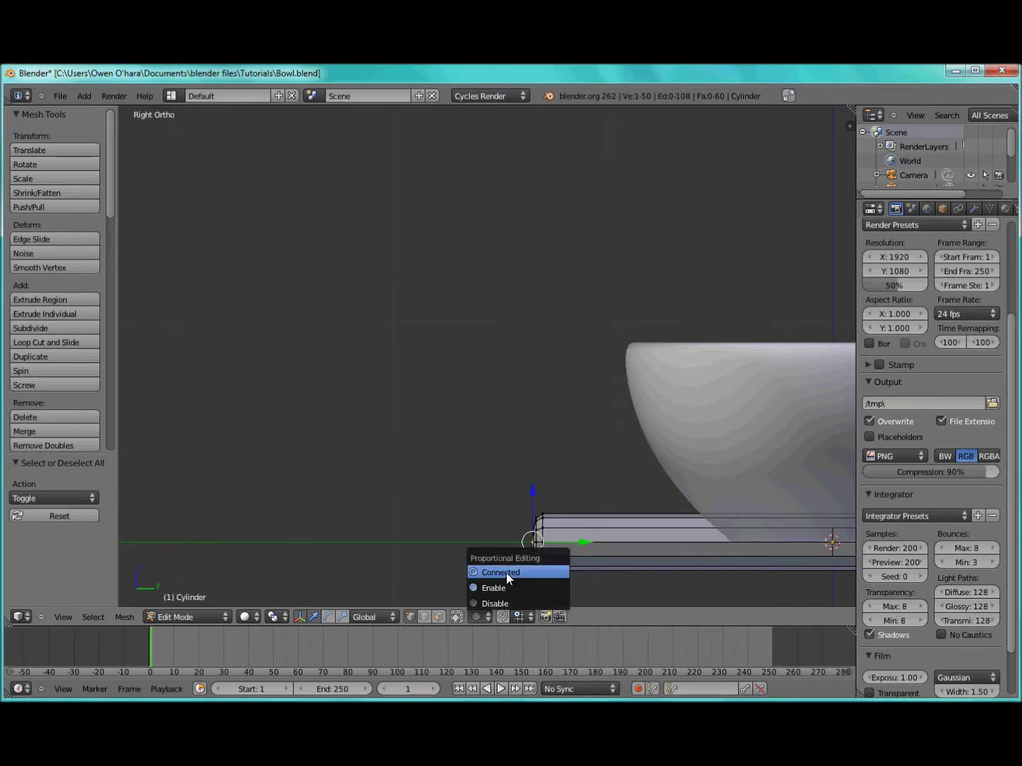
{"action": "left_click", "coordinate": [502, 589]}
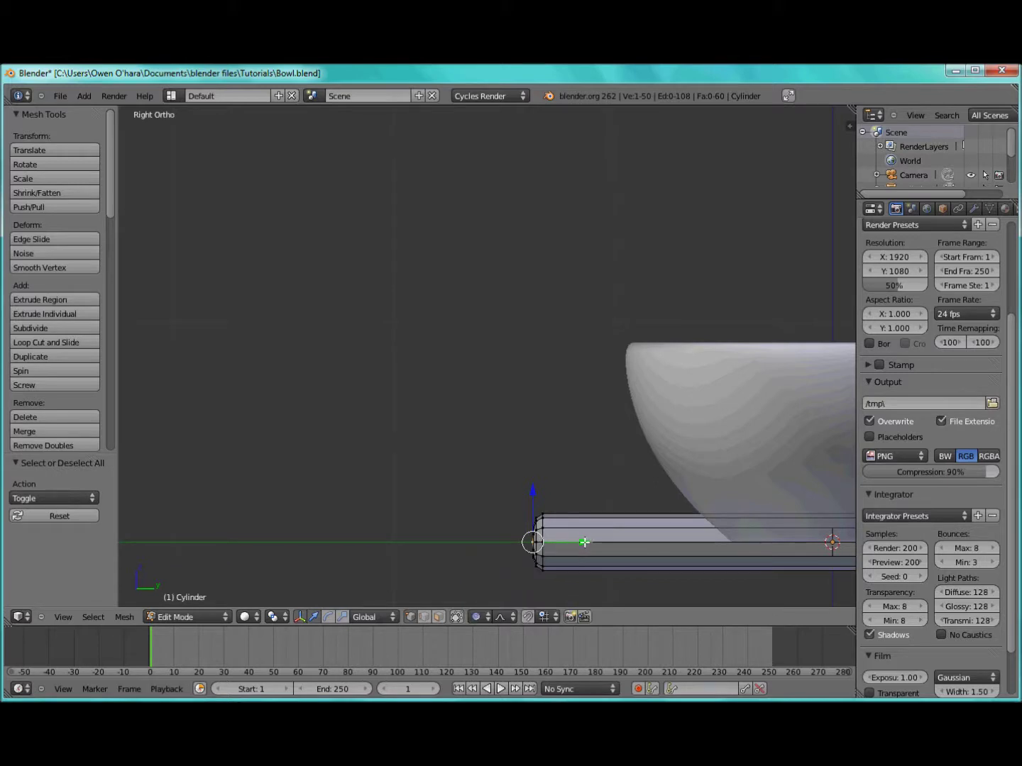
{"action": "left_click_drag", "start_coordinate": [583, 544], "coordinate": [577, 541]}
{"action": "scroll", "coordinate": [582, 543], "scroll_direction": "up", "scroll_amount": 20}
{"action": "scroll", "coordinate": [582, 544], "scroll_direction": "up", "scroll_amount": 7}
{"action": "scroll", "coordinate": [581, 543], "scroll_direction": "down", "scroll_amount": 4}
{"action": "scroll", "coordinate": [582, 543], "scroll_direction": "down", "scroll_amount": 3}
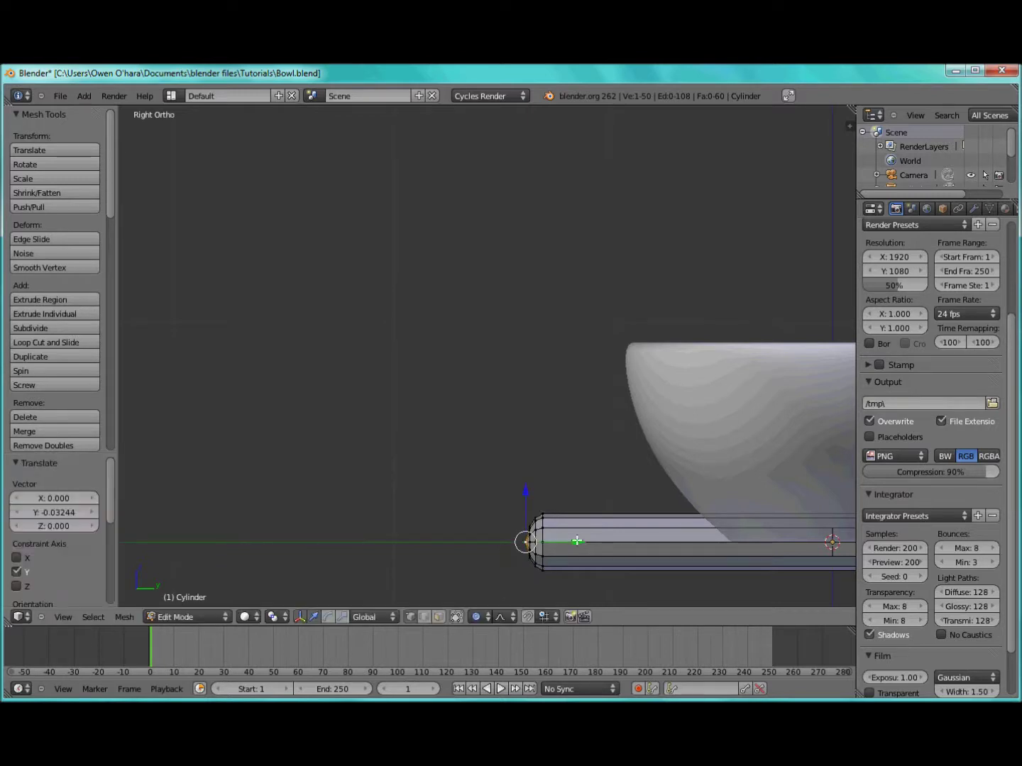
Step: Turn proportional editing off, nudge the tip slightly, and return to Object Mode
{"action": "left_click", "coordinate": [482, 616]}
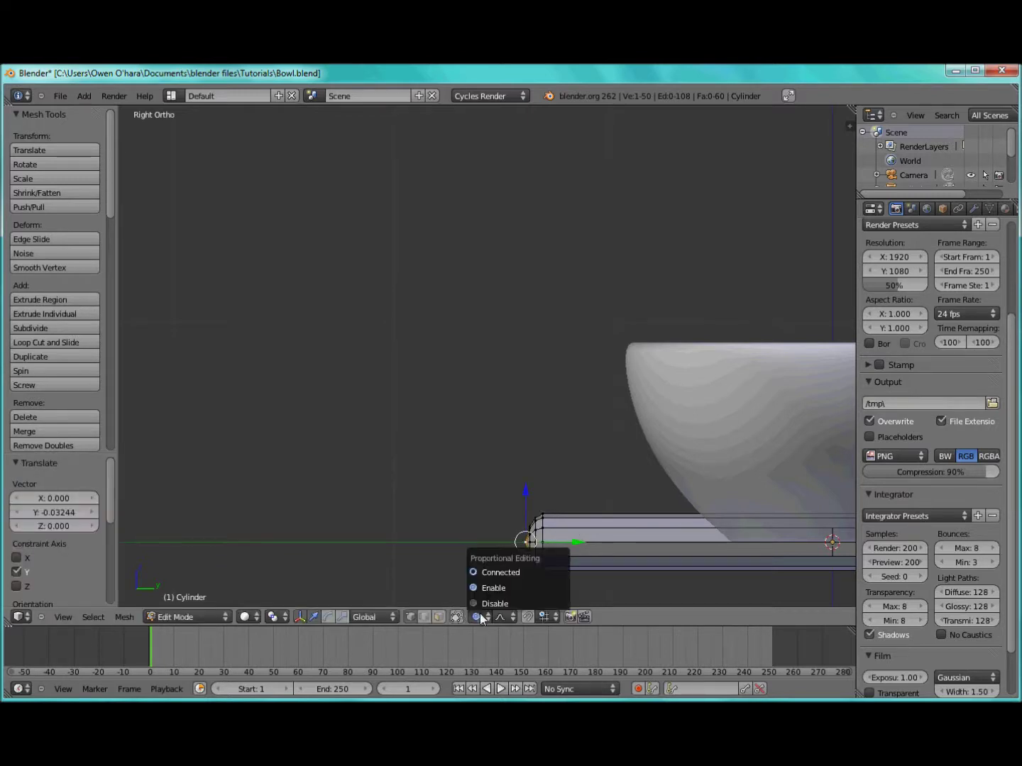
{"action": "left_click", "coordinate": [480, 603]}
{"action": "left_click_drag", "start_coordinate": [576, 542], "coordinate": [577, 543]}
{"action": "key", "text": "Tab"}
{"action": "middle_click_drag", "start_coordinate": [569, 579], "coordinate": [548, 443]}
{"action": "right_click", "coordinate": [747, 433]}
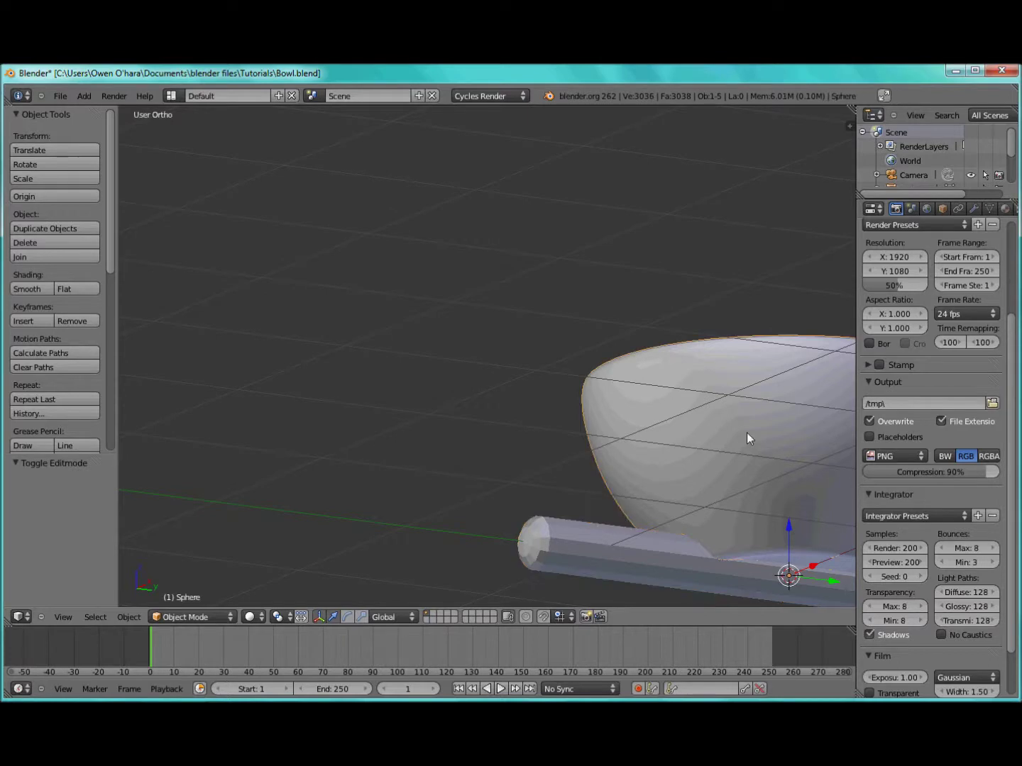
Step: Hide the bowl and delete the camera and both planes
{"action": "scroll", "coordinate": [747, 432], "scroll_direction": "down", "scroll_amount": 5}
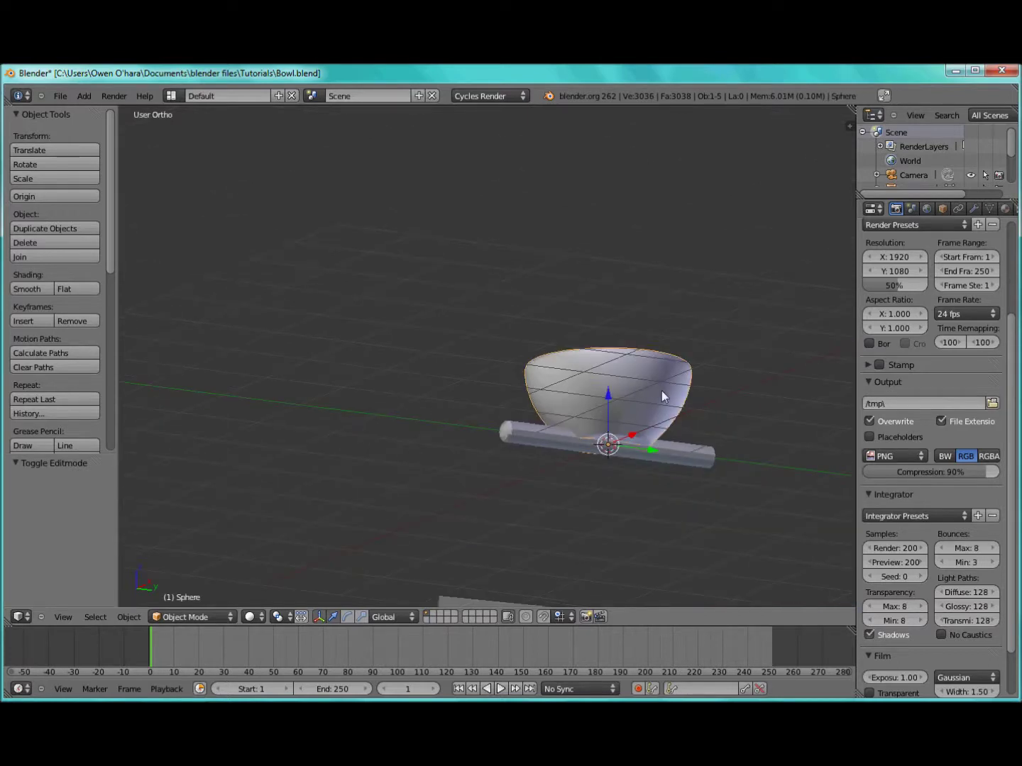
{"action": "key", "text": "h"}
{"action": "scroll", "coordinate": [662, 391], "scroll_direction": "down", "scroll_amount": 6}
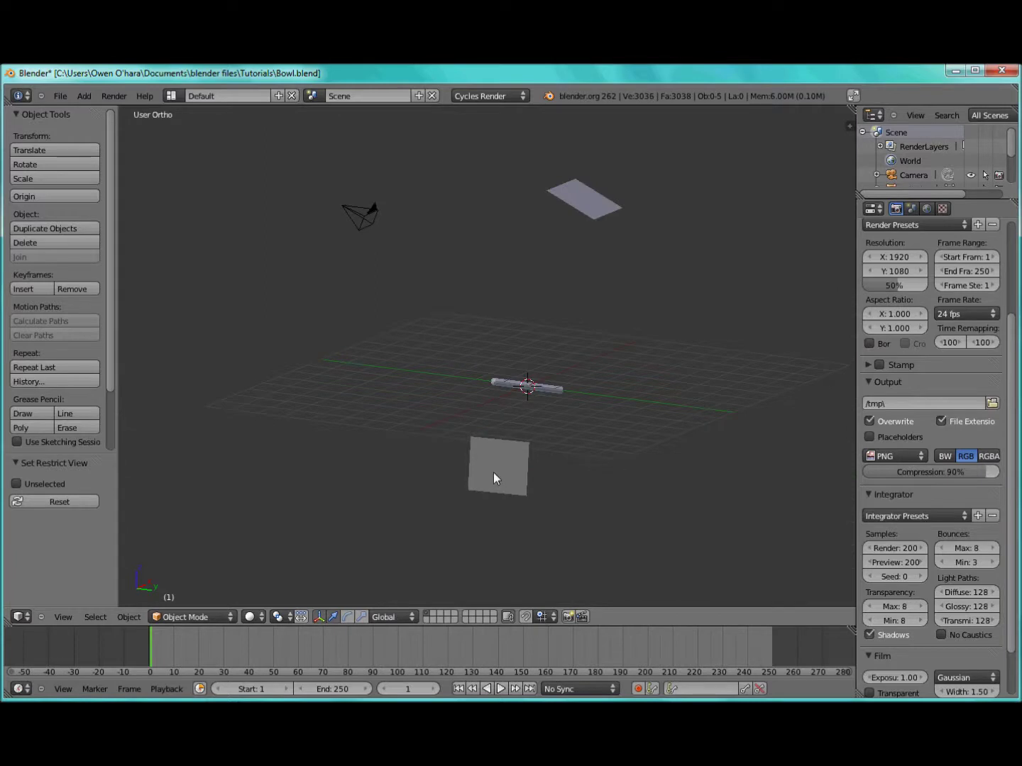
{"action": "right_click", "coordinate": [494, 474]}
{"action": "right_click", "coordinate": [596, 202], "text": "shift"}
{"action": "right_click", "coordinate": [364, 216], "text": "shift"}
{"action": "key", "text": "x"}
{"action": "left_click", "coordinate": [363, 217]}
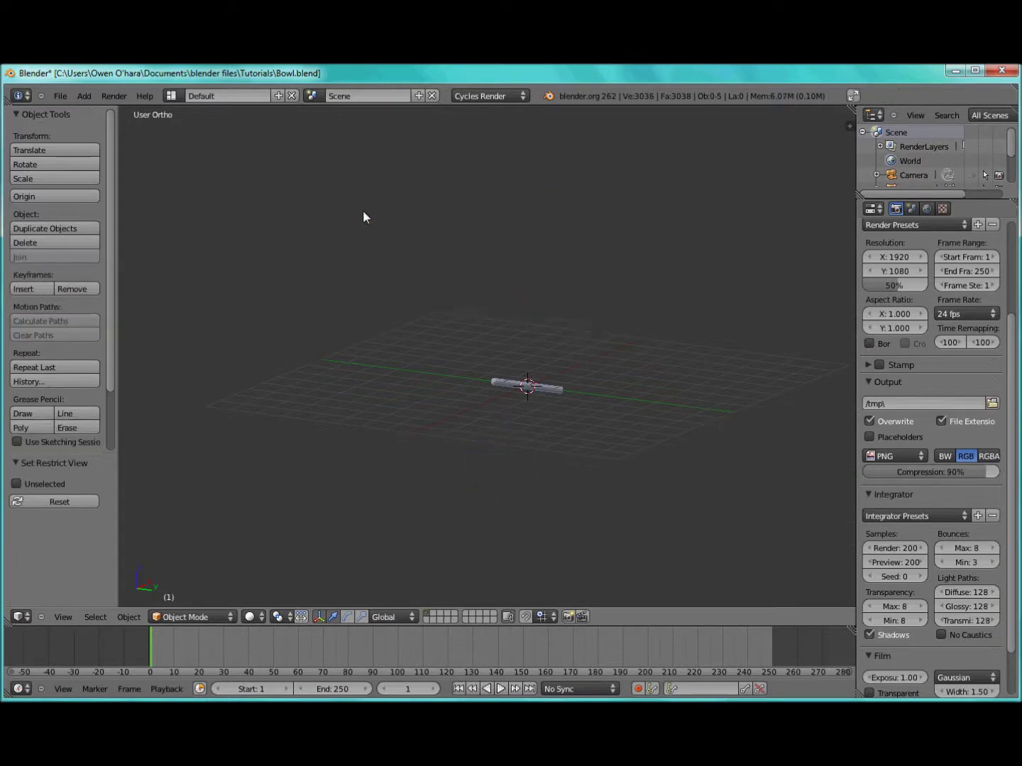
Step: Edit the cylinder again in right view, selecting and framing its flat end cap's centre vertex
{"action": "key", "text": "KP_1"}
{"action": "key", "text": "KP_3"}
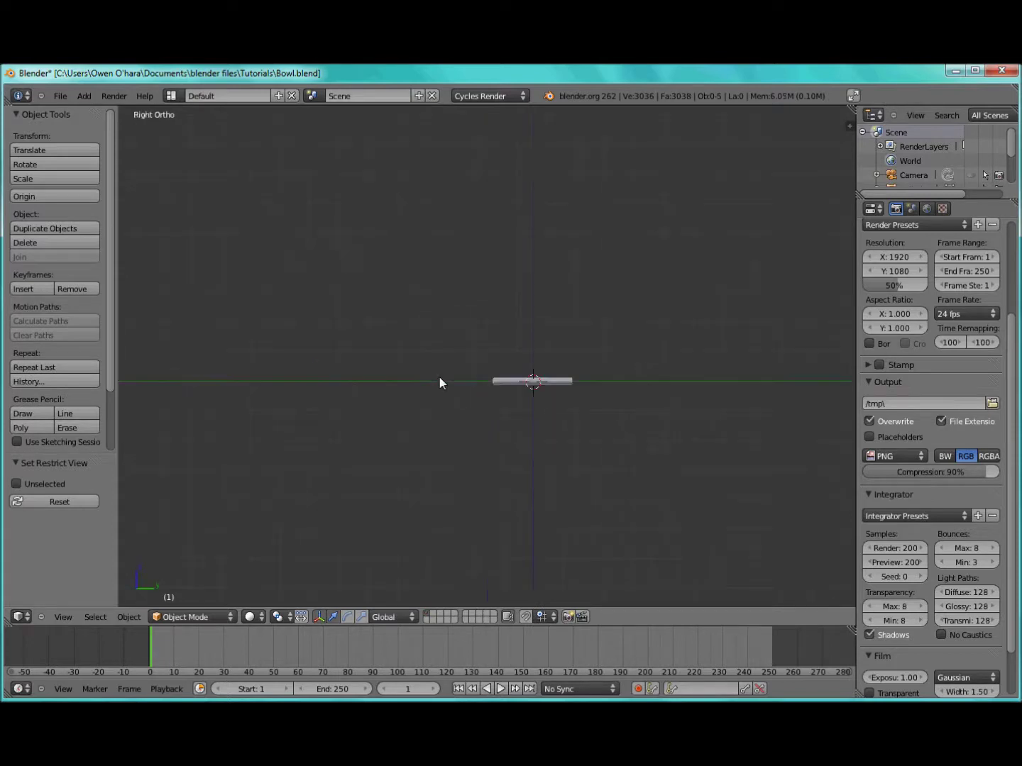
{"action": "scroll", "coordinate": [440, 383], "scroll_direction": "up", "scroll_amount": 3}
{"action": "middle_click_drag", "start_coordinate": [517, 391], "coordinate": [357, 394], "text": "shift"}
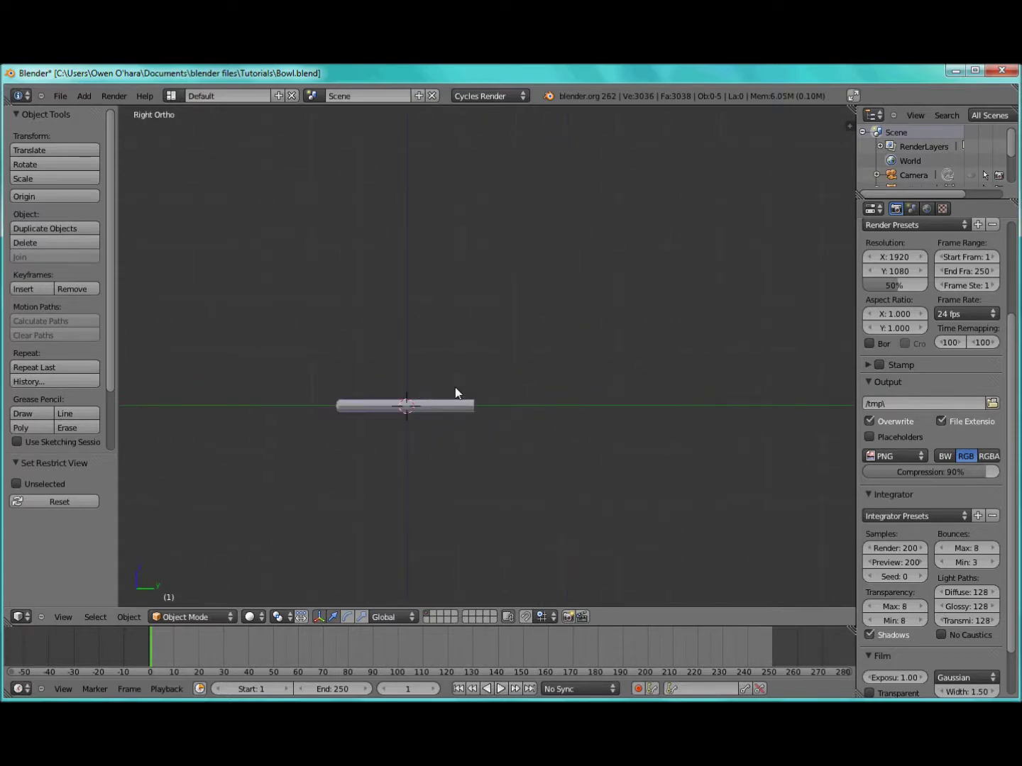
{"action": "scroll", "coordinate": [455, 392], "scroll_direction": "up", "scroll_amount": 3}
{"action": "right_click", "coordinate": [391, 446]}
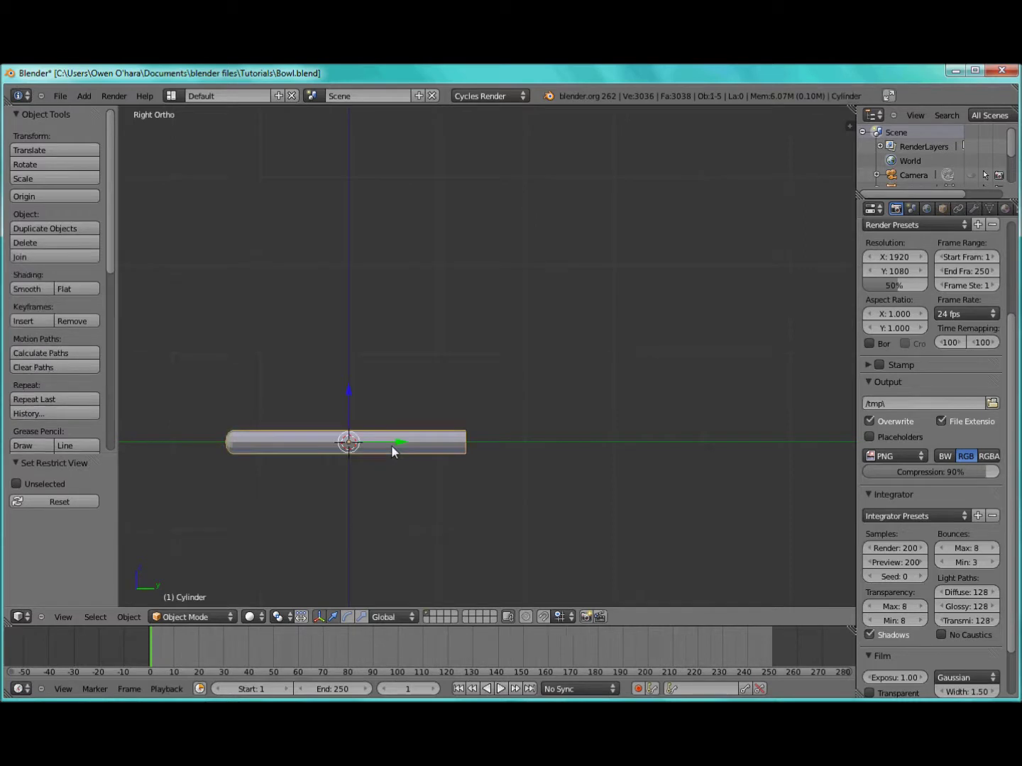
{"action": "key", "text": "Tab"}
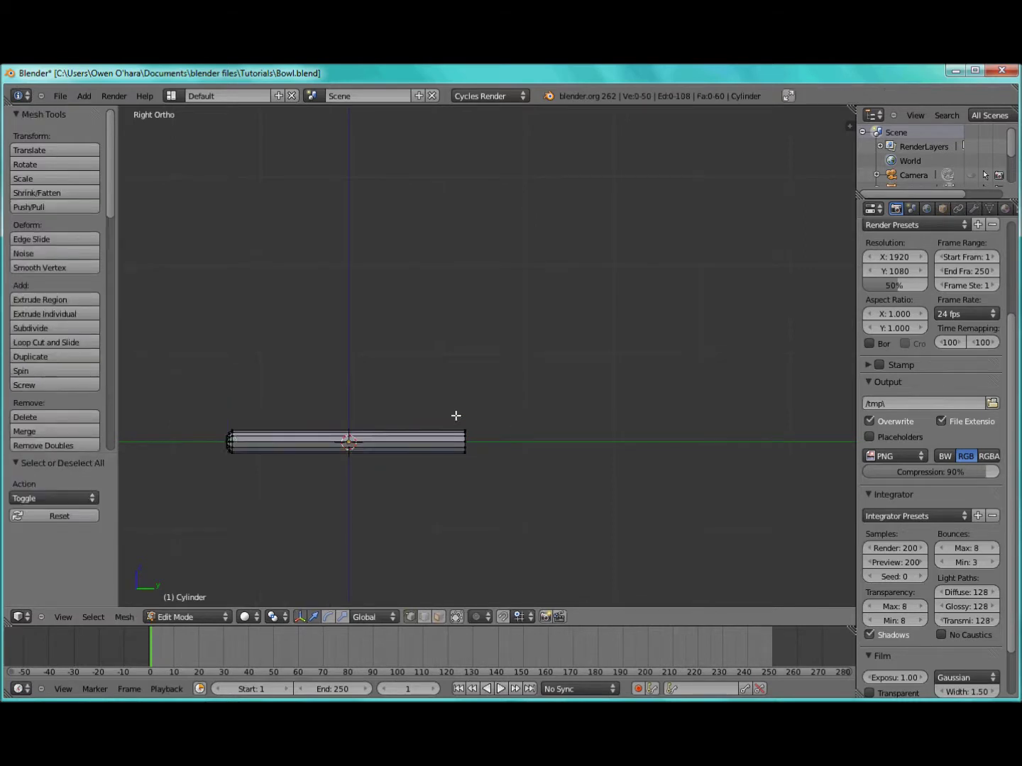
{"action": "scroll", "coordinate": [453, 412], "scroll_direction": "up", "scroll_amount": 3}
{"action": "middle_click_drag", "start_coordinate": [456, 498], "coordinate": [462, 501]}
{"action": "right_click", "coordinate": [460, 504]}
{"action": "key", "text": "KP_Decimal"}
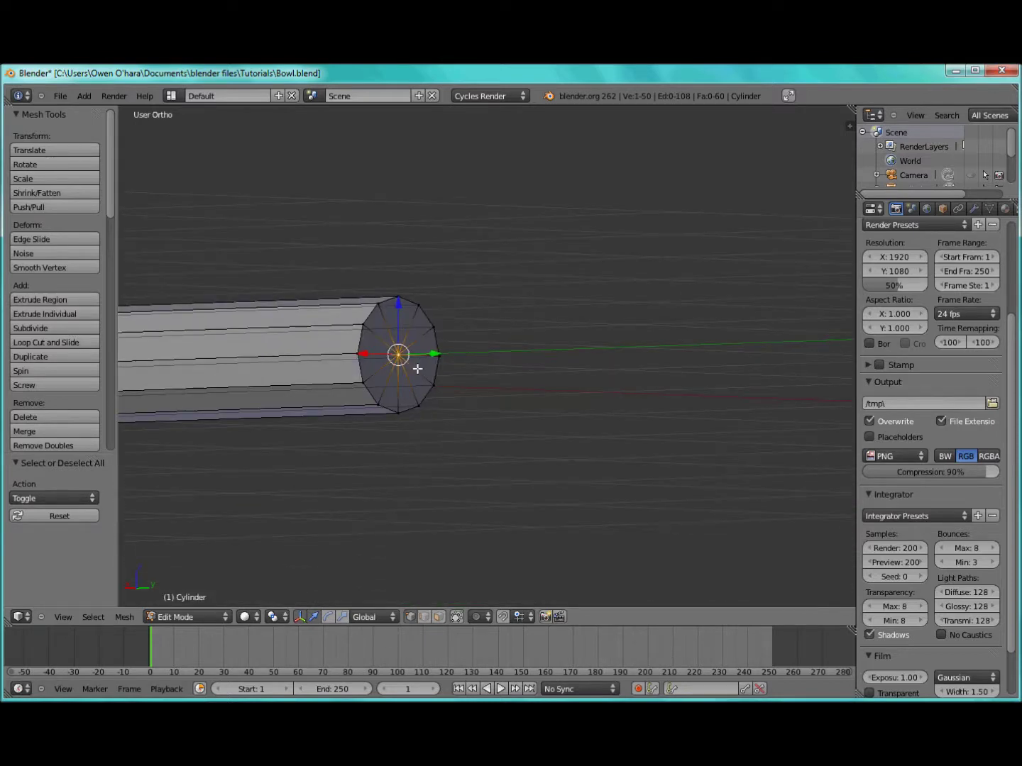
Step: Delete the flat end cap's centre vertex, leaving the rod with 49 vertices
{"action": "middle_click_drag", "start_coordinate": [391, 334], "coordinate": [326, 436], "text": "shift"}
{"action": "key", "text": "x"}
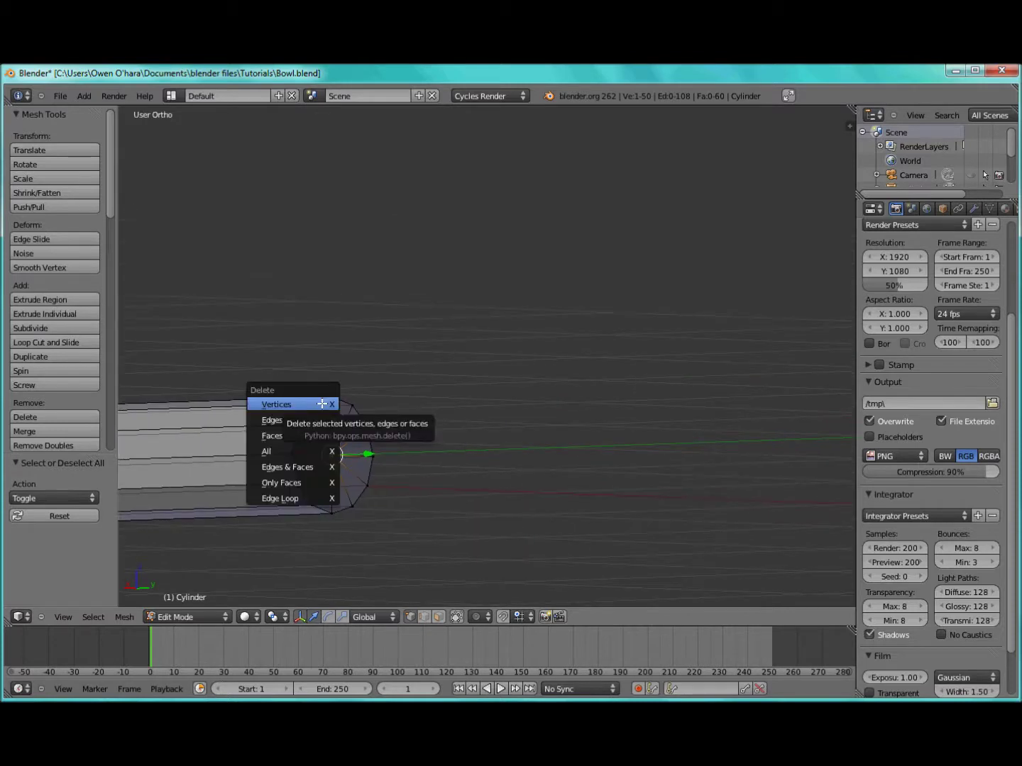
{"action": "left_click", "coordinate": [321, 403]}
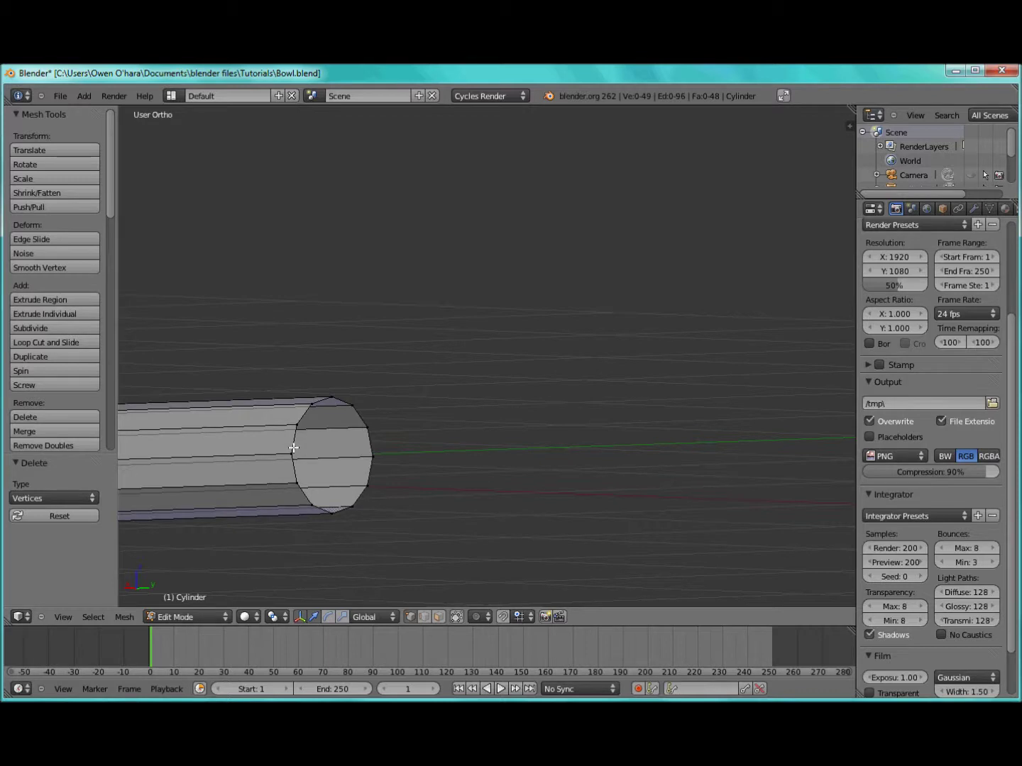
{"action": "key", "text": "KP_1"}
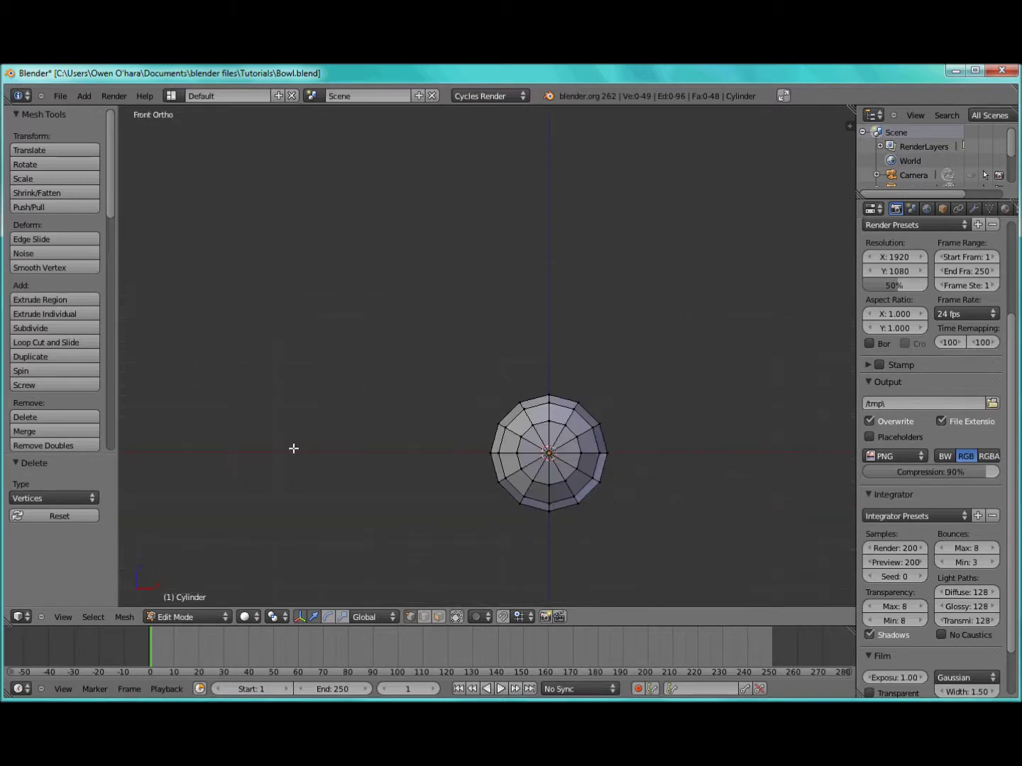
Step: Switch to edge select and fill a face between two opposite rim edges of the open end
{"action": "key", "text": "ctrl+KP_1"}
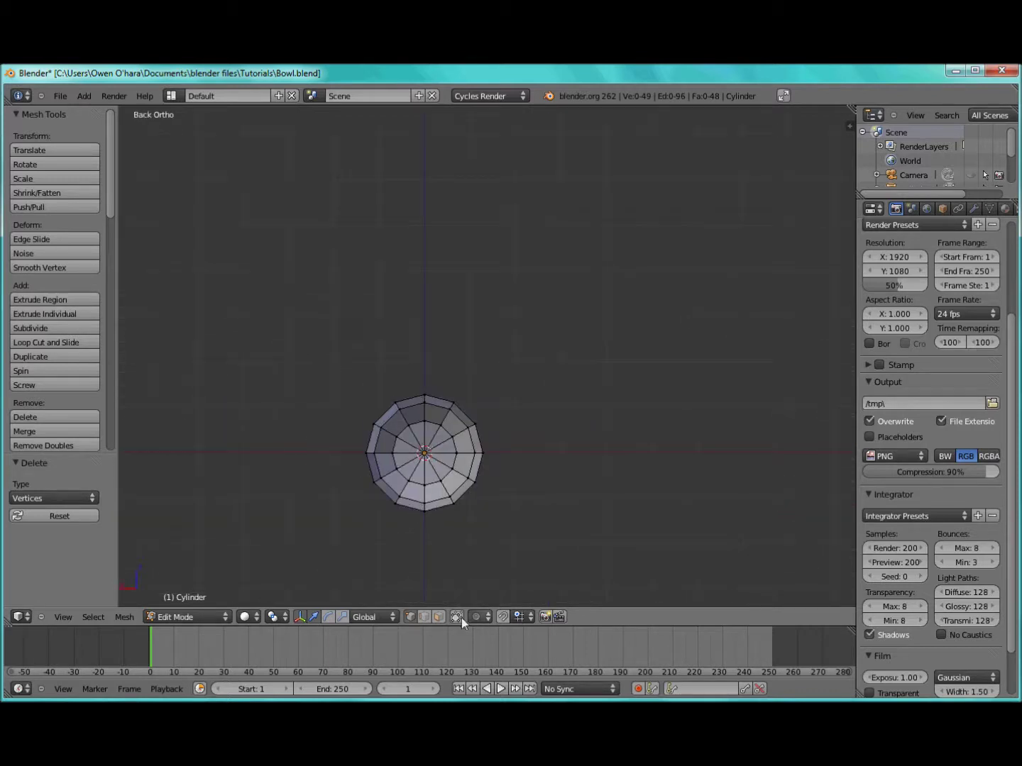
{"action": "middle_click_drag", "start_coordinate": [431, 504], "coordinate": [355, 450]}
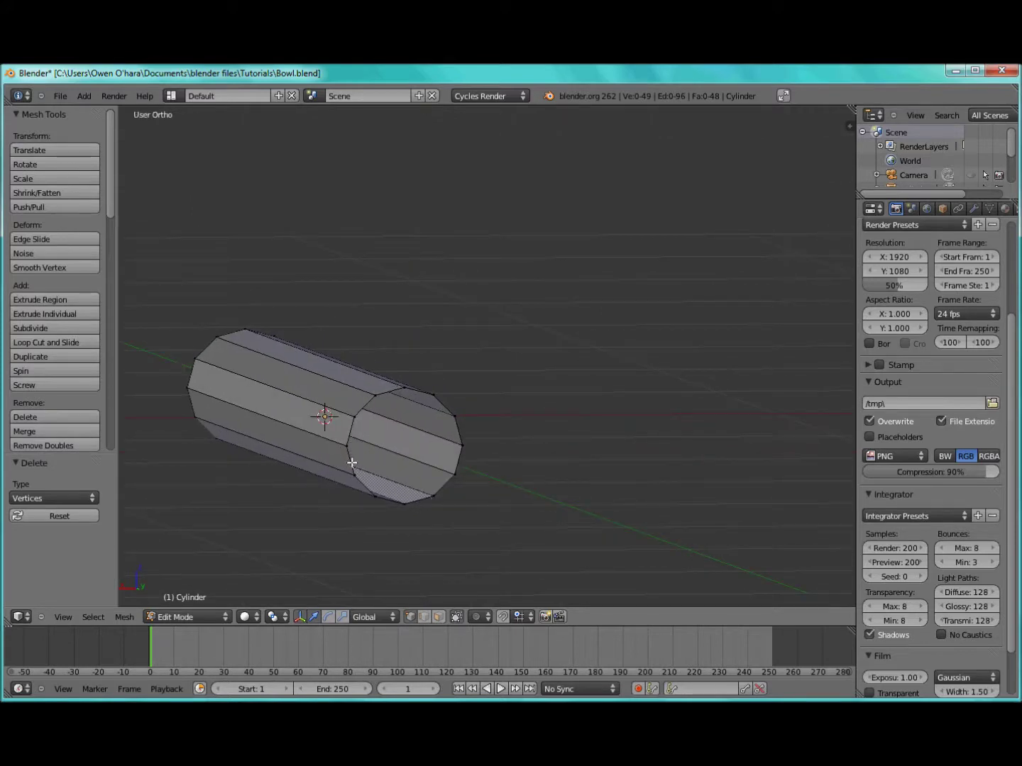
{"action": "right_click", "coordinate": [353, 473]}
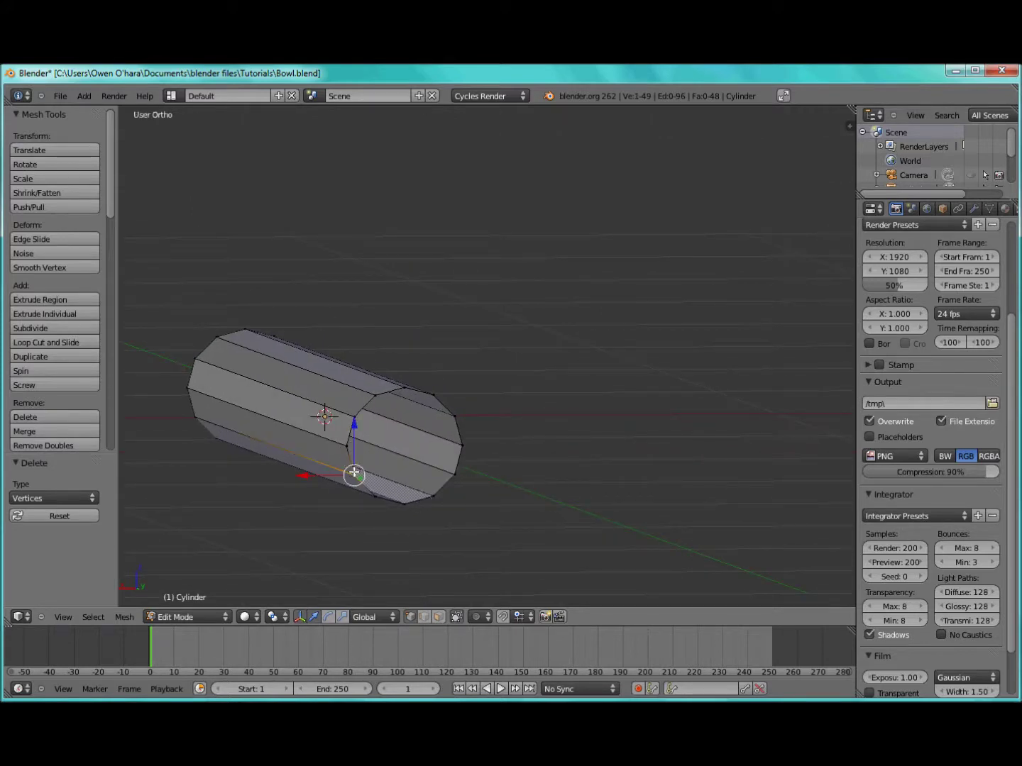
{"action": "right_click", "coordinate": [454, 473], "text": "shift"}
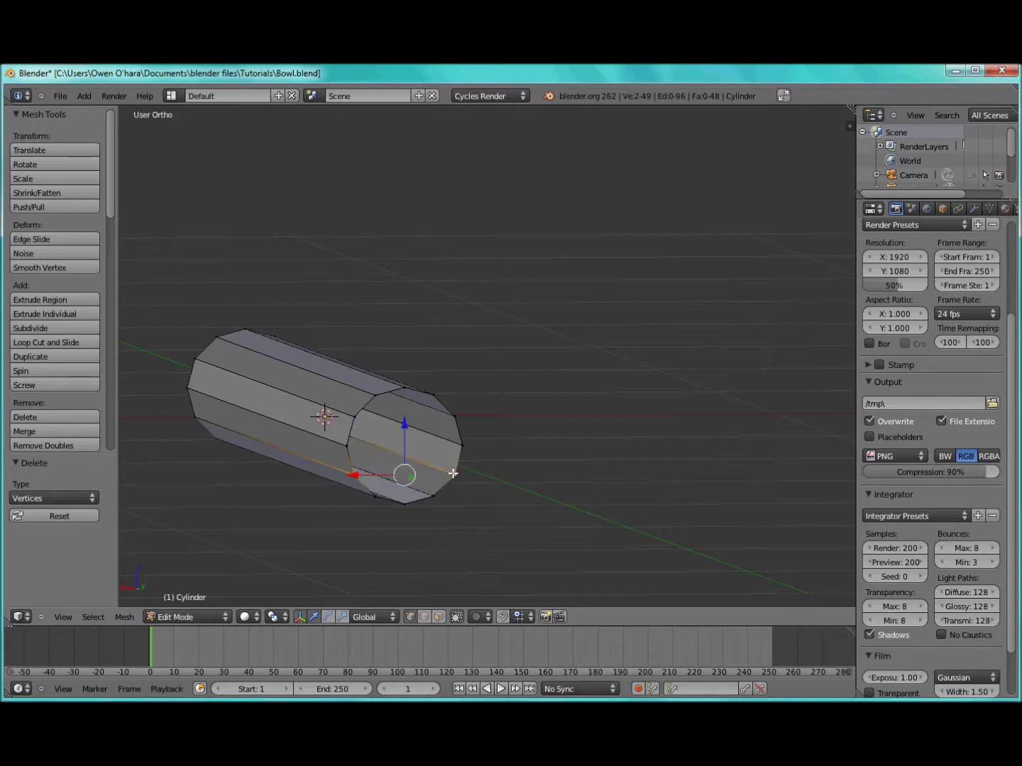
{"action": "right_click", "coordinate": [462, 446], "text": "shift"}
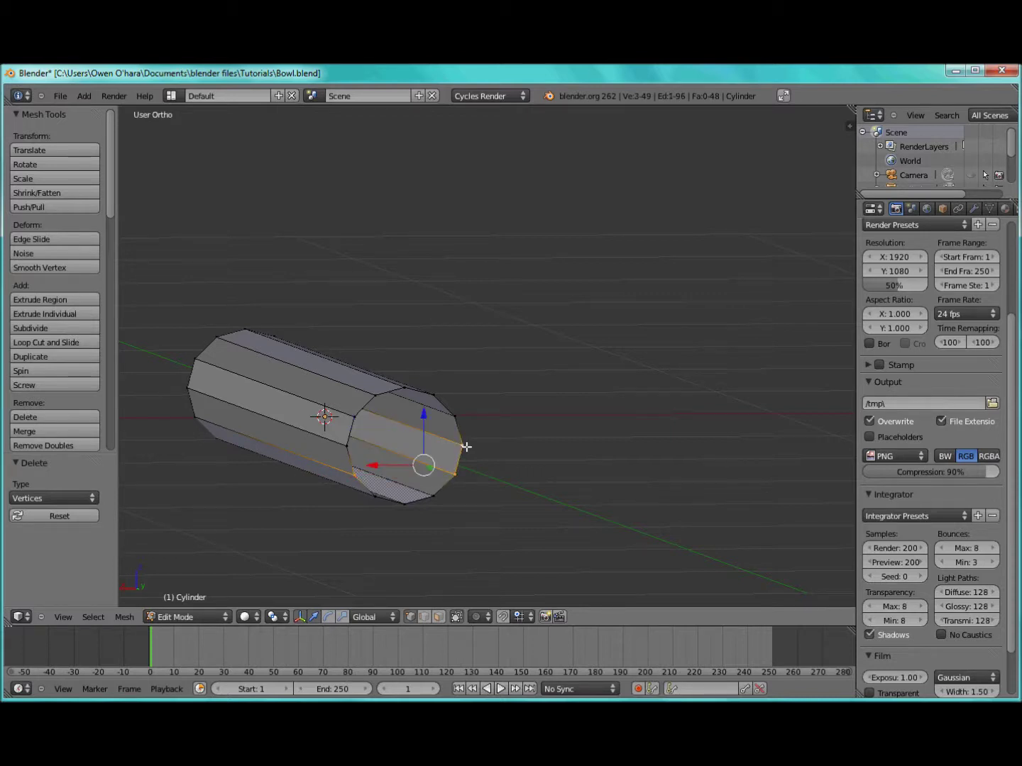
{"action": "left_click", "coordinate": [423, 616]}
{"action": "right_click", "coordinate": [351, 463], "text": "shift"}
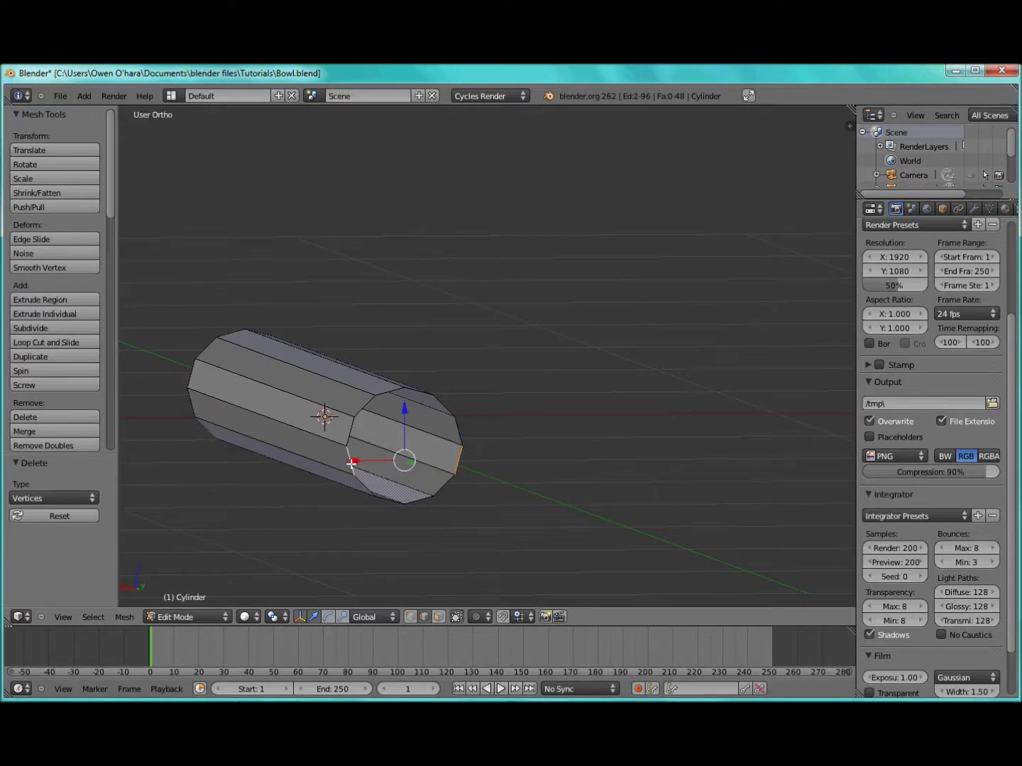
{"action": "key", "text": "f"}
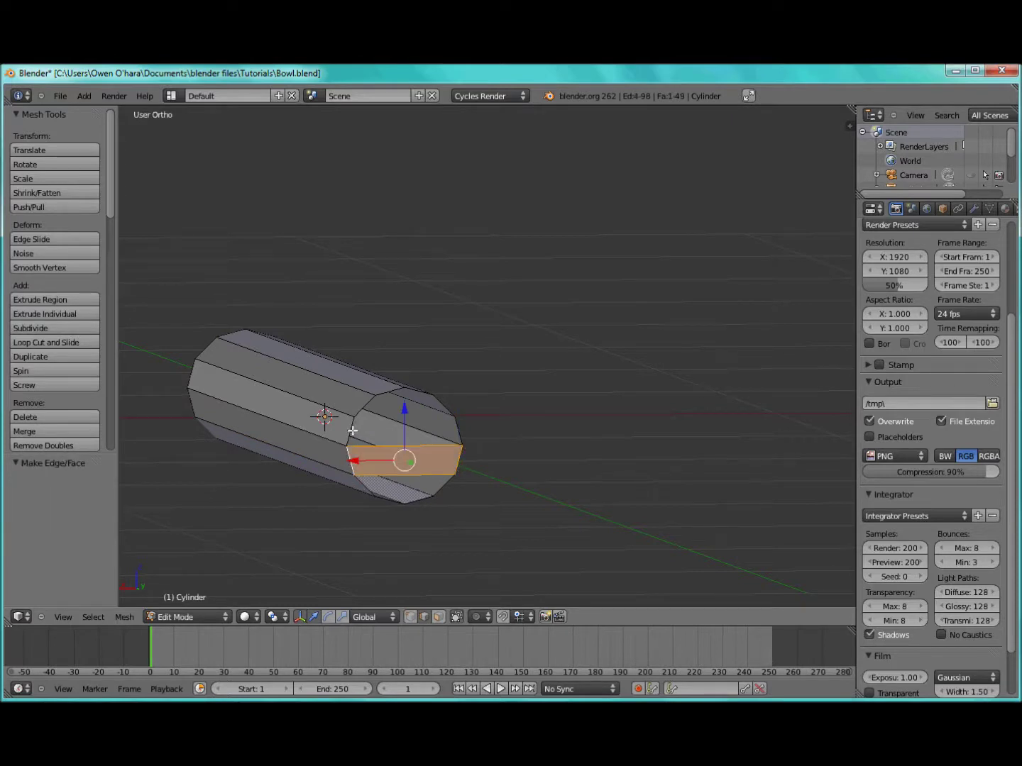
Step: Fill a second face between another pair of opposite rim edges
{"action": "right_click", "coordinate": [352, 431]}
{"action": "right_click", "coordinate": [458, 430], "text": "shift"}
{"action": "key", "text": "f"}
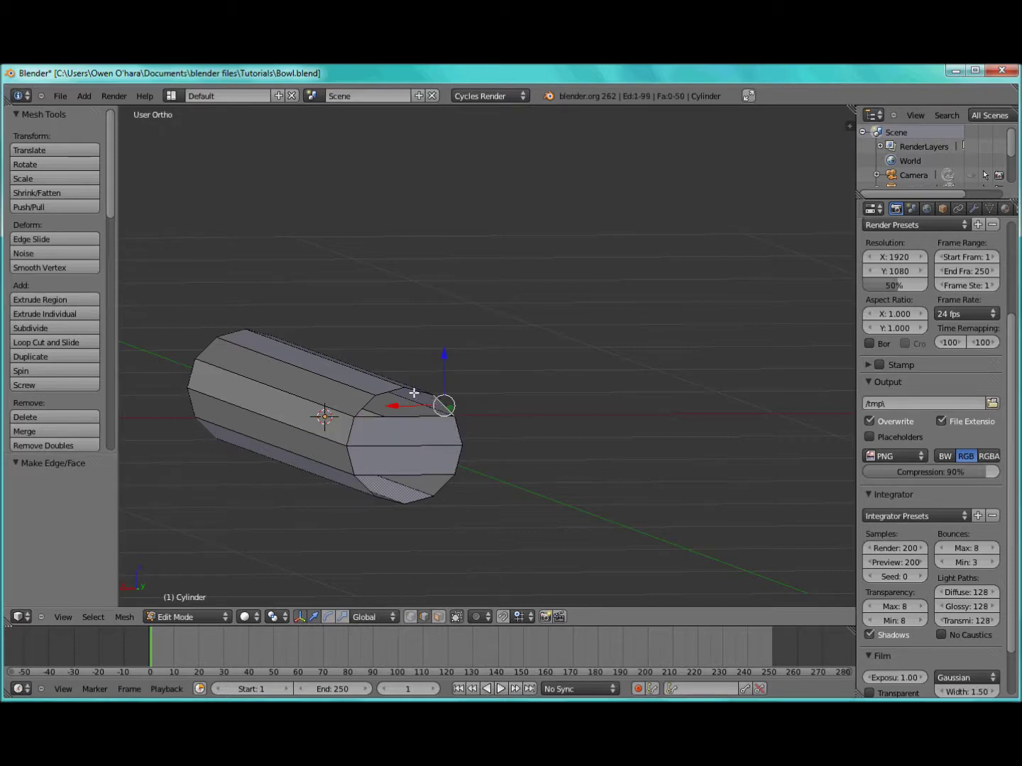
{"action": "key", "text": "ctrl+r"}
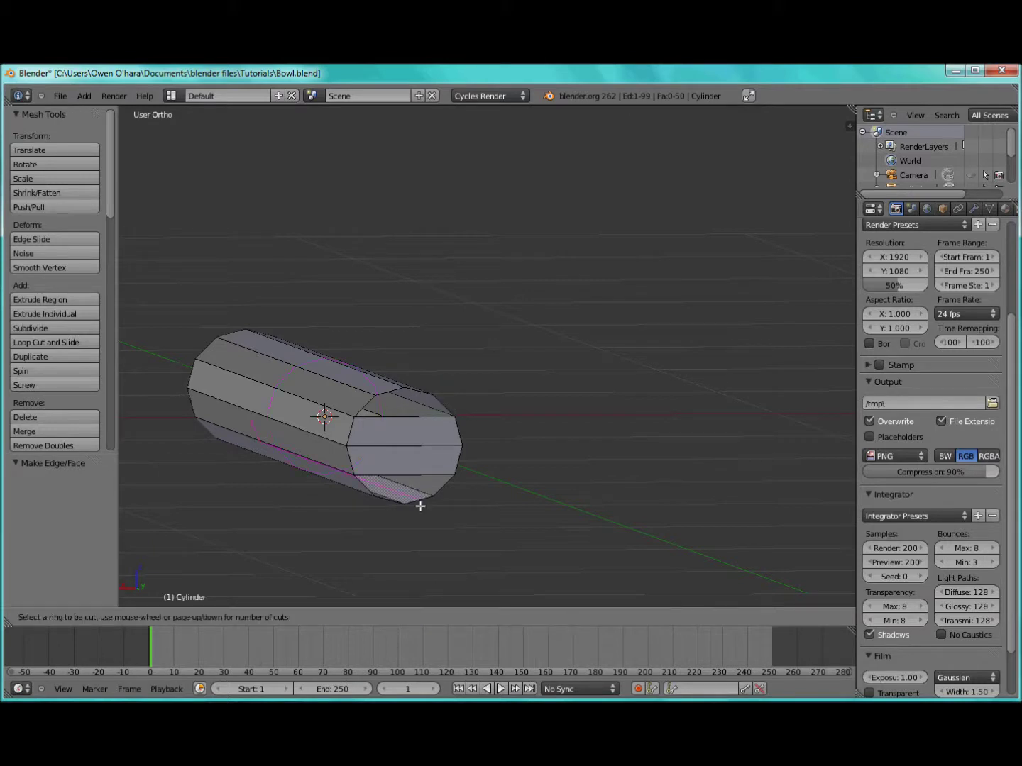
Step: Add a loop cut near the rod's end and fill the first corner gap with a face
{"action": "left_click", "coordinate": [410, 454]}
{"action": "right_click", "coordinate": [410, 454]}
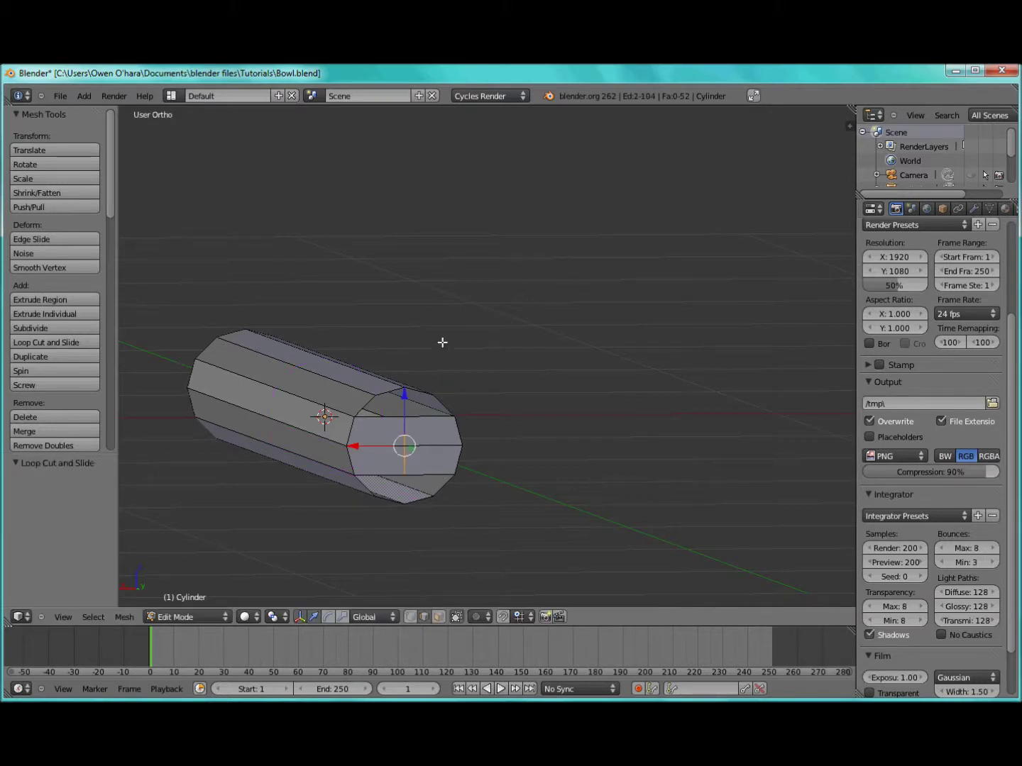
{"action": "key", "text": "a"}
{"action": "right_click", "coordinate": [419, 391]}
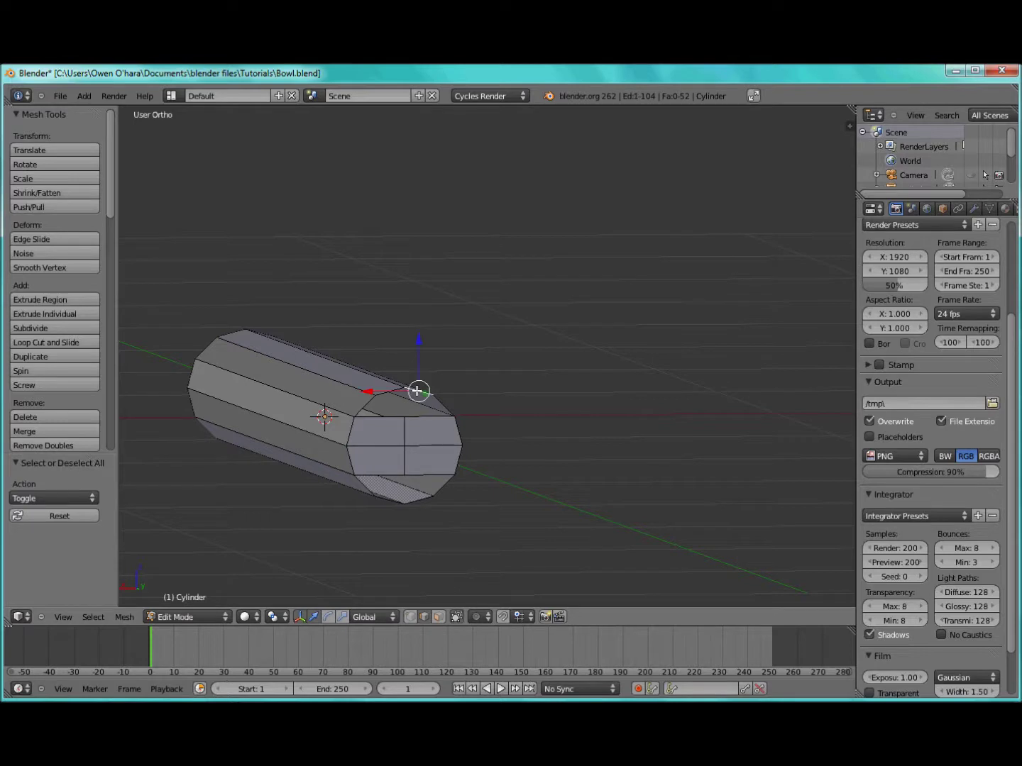
{"action": "right_click", "coordinate": [438, 408], "text": "shift"}
{"action": "key", "text": "a"}
{"action": "right_click", "coordinate": [416, 393]}
{"action": "right_click", "coordinate": [417, 392]}
{"action": "right_click", "coordinate": [442, 408], "text": "shift"}
{"action": "right_click", "coordinate": [419, 417], "text": "shift"}
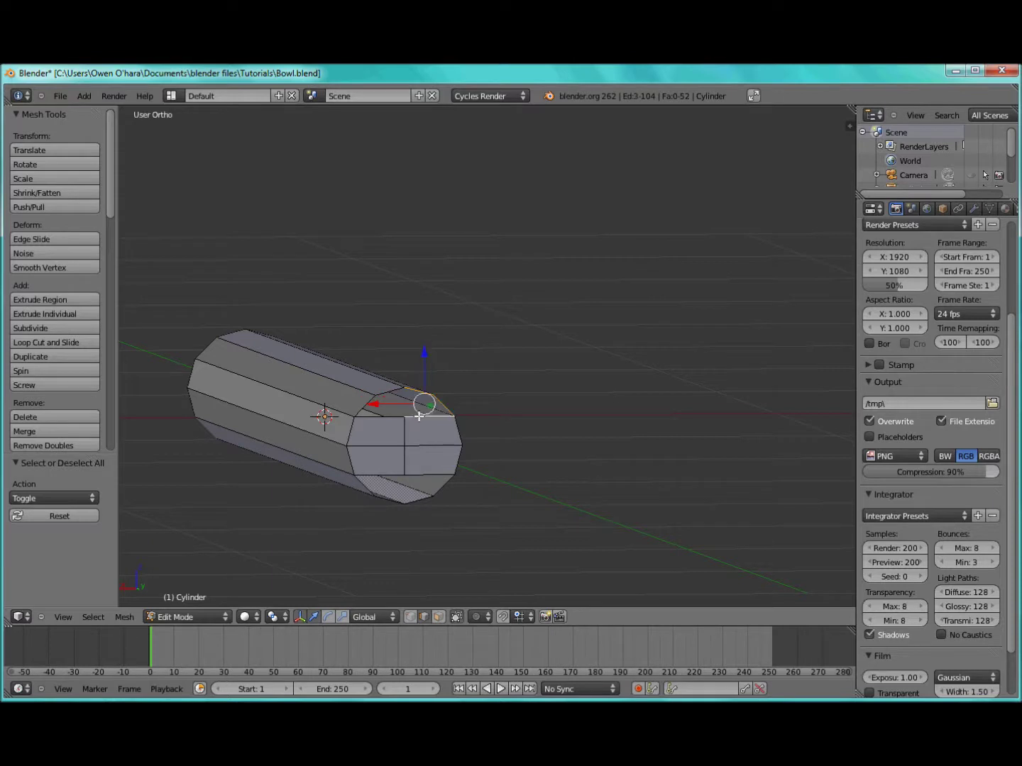
{"action": "key", "text": "f"}
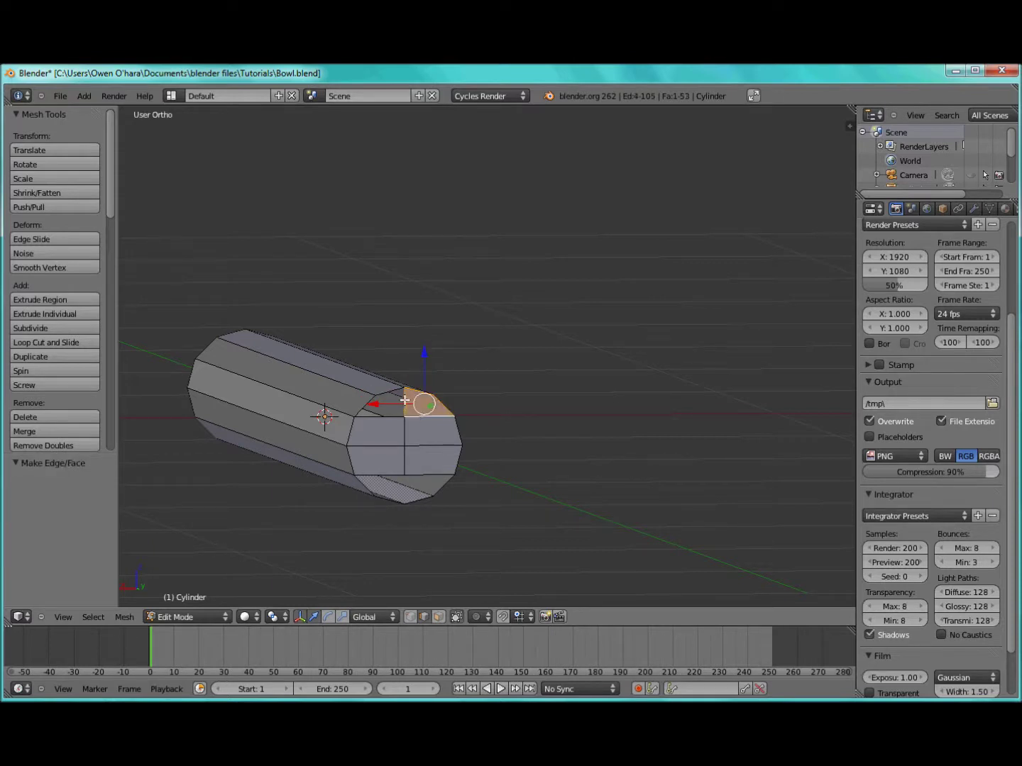
Step: Fill the next two open gaps in the end cap with faces
{"action": "right_click", "coordinate": [403, 401]}
{"action": "right_click", "coordinate": [366, 409], "text": "shift"}
{"action": "key", "text": "f"}
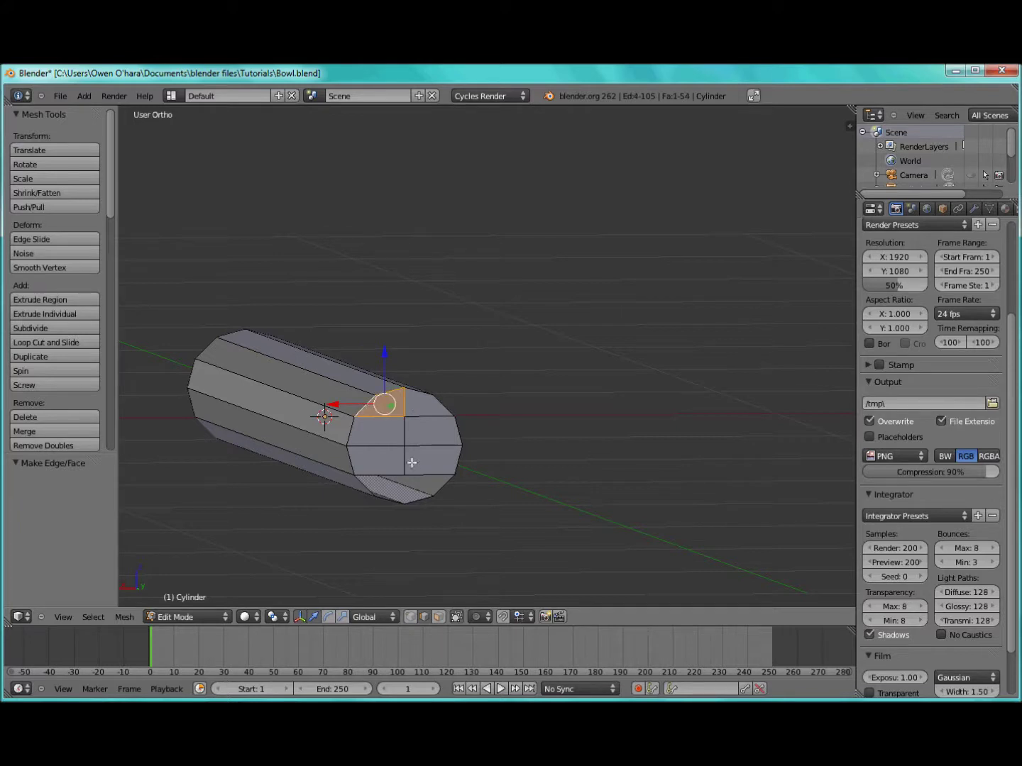
{"action": "key", "text": "a"}
{"action": "right_click", "coordinate": [391, 476]}
{"action": "right_click", "coordinate": [392, 500], "text": "shift"}
{"action": "key", "text": "f"}
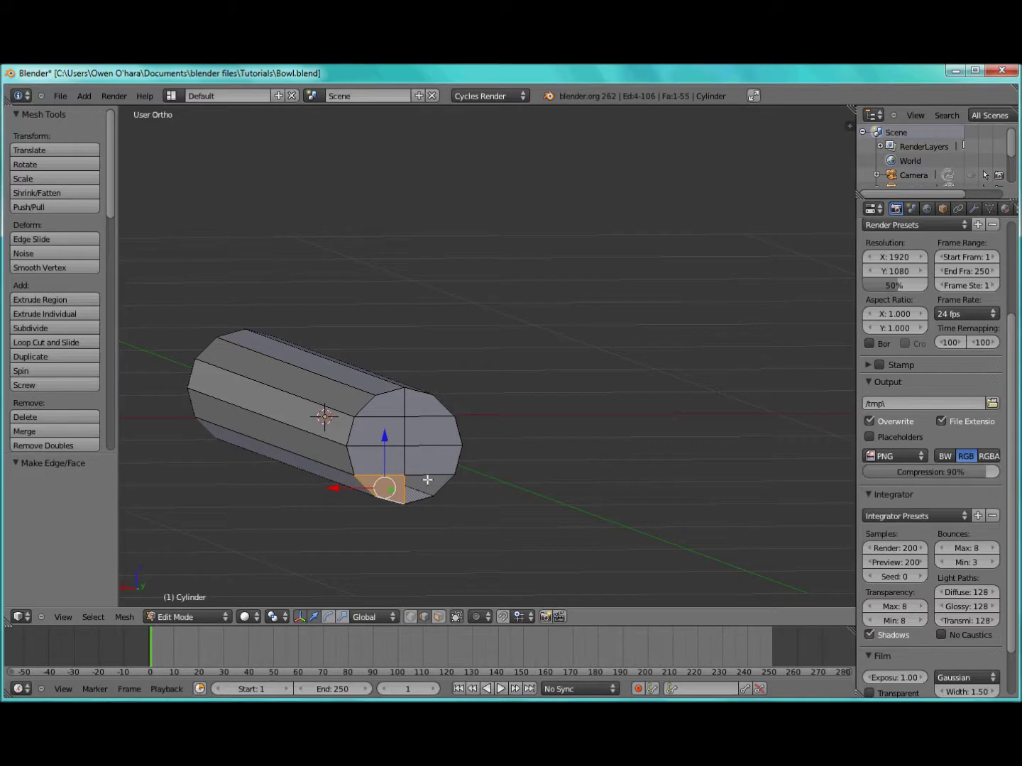
Step: Fill the last gap with a face, bringing the mesh to 56 faces
{"action": "right_click", "coordinate": [426, 481]}
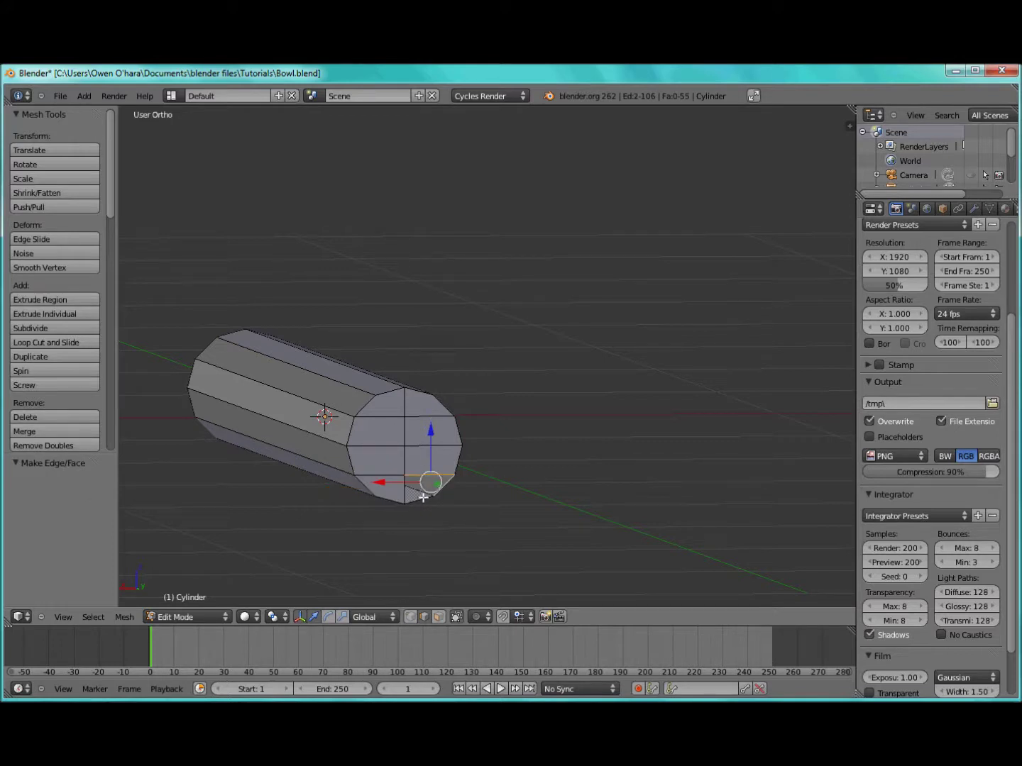
{"action": "right_click", "coordinate": [419, 484], "text": "shift"}
{"action": "right_click", "coordinate": [419, 503], "text": "shift"}
{"action": "key", "text": "f"}
{"action": "key", "text": "a"}
{"action": "middle_click_drag", "start_coordinate": [430, 494], "coordinate": [428, 508]}
{"action": "key", "text": "KP_1"}
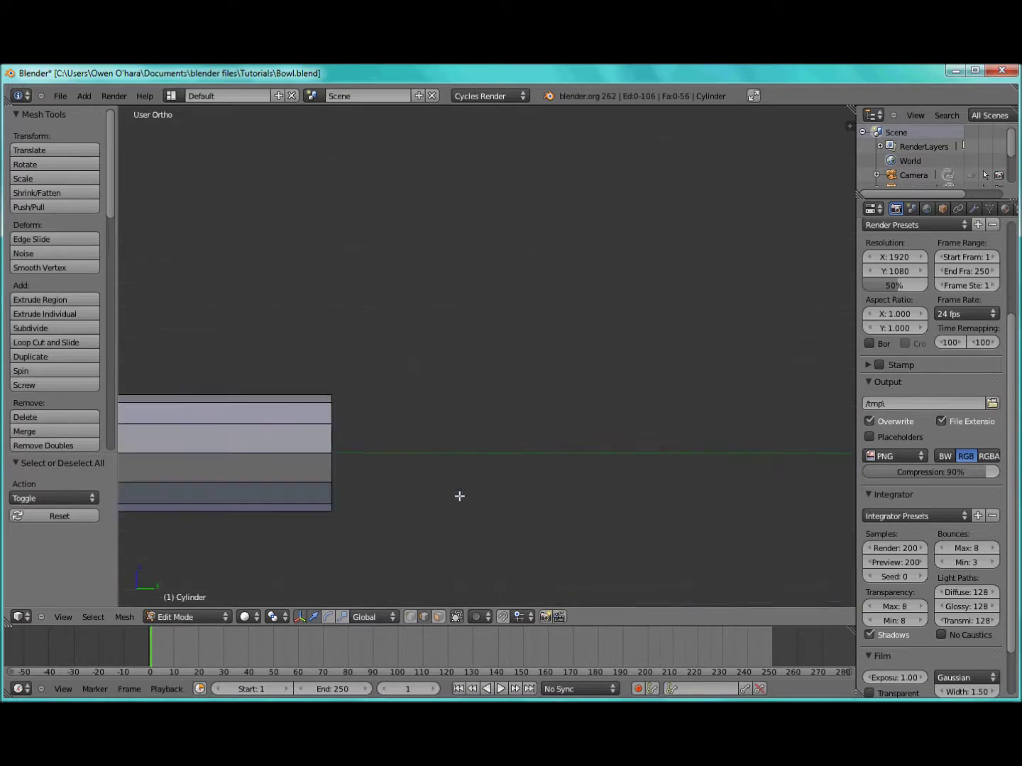
Step: View the cylinder's end cap from the back in face select mode
{"action": "key", "text": "ctrl+KP_1"}
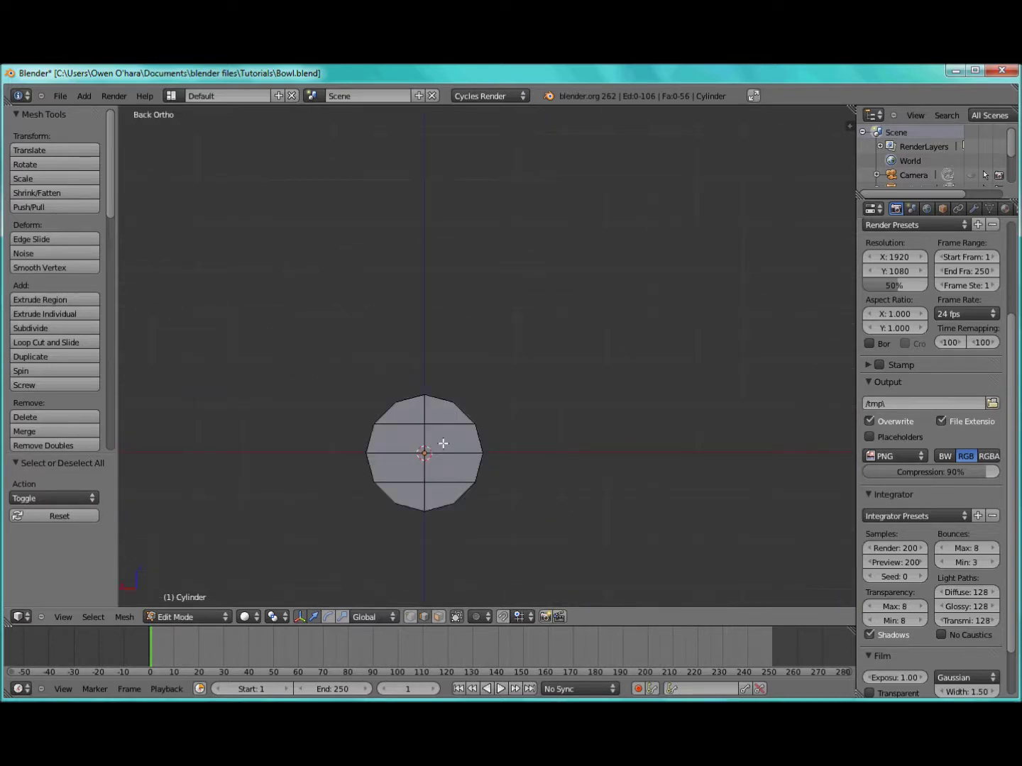
{"action": "mouse_move", "coordinate": [443, 443]}
{"action": "middle_mouse_down"}
{"action": "mouse_move", "coordinate": [401, 431]}
{"action": "mouse_move", "coordinate": [434, 444]}
{"action": "middle_mouse_up"}
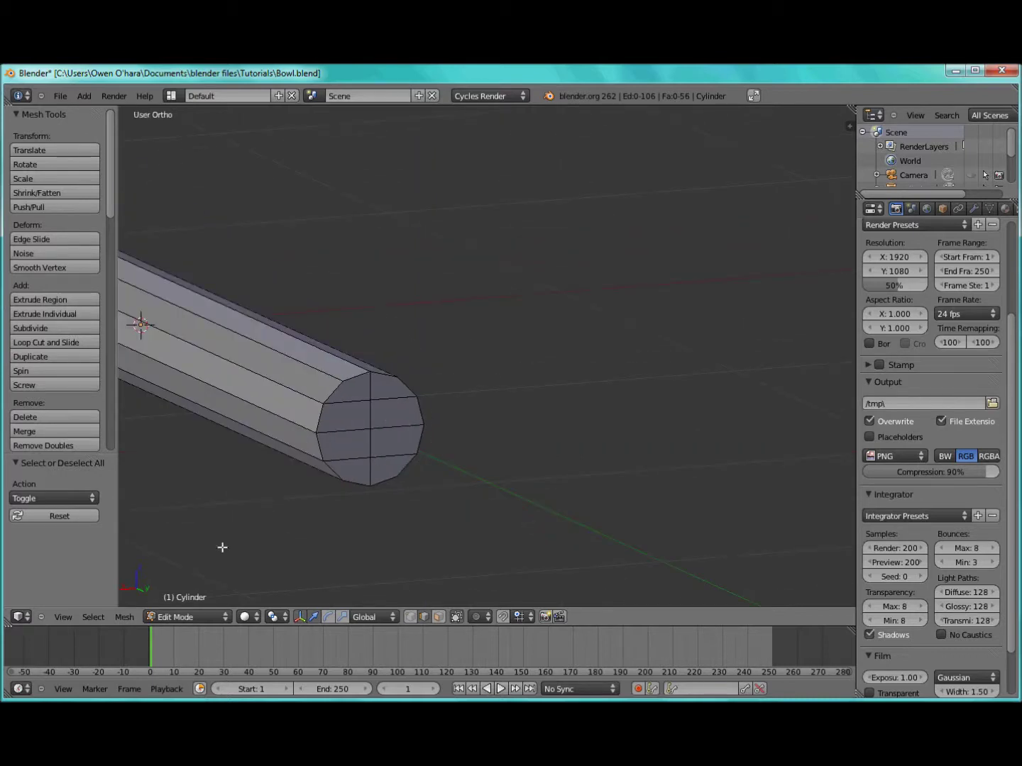
{"action": "left_click", "coordinate": [61, 617]}
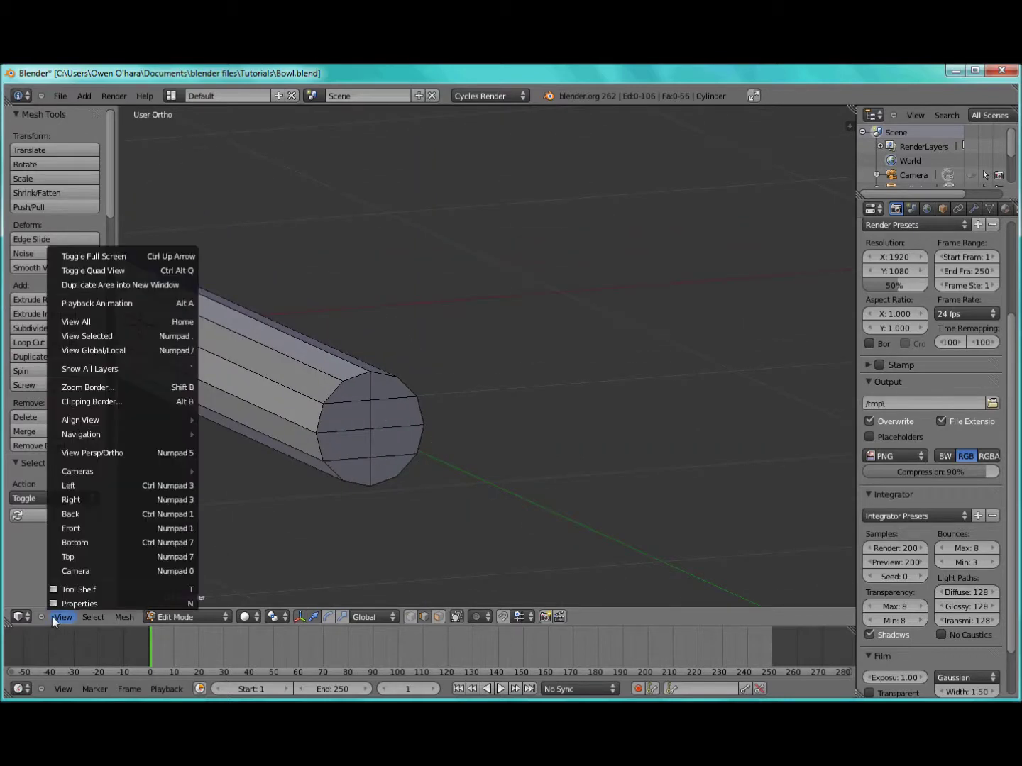
{"action": "left_click", "coordinate": [102, 514]}
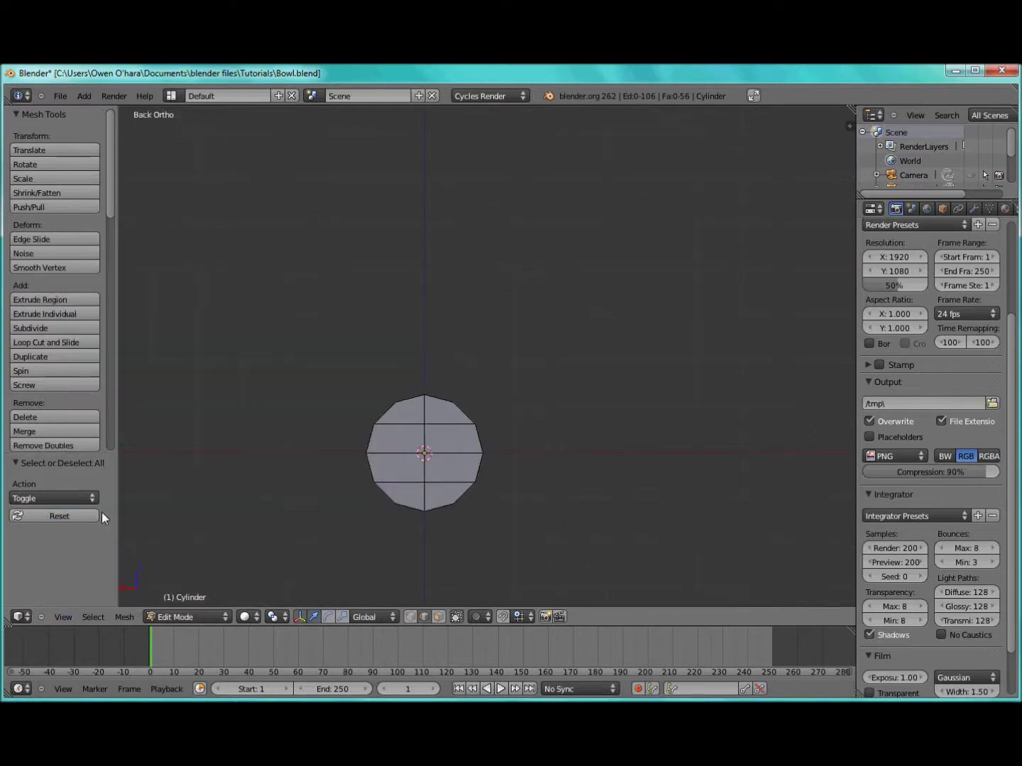
{"action": "left_click", "coordinate": [439, 617]}
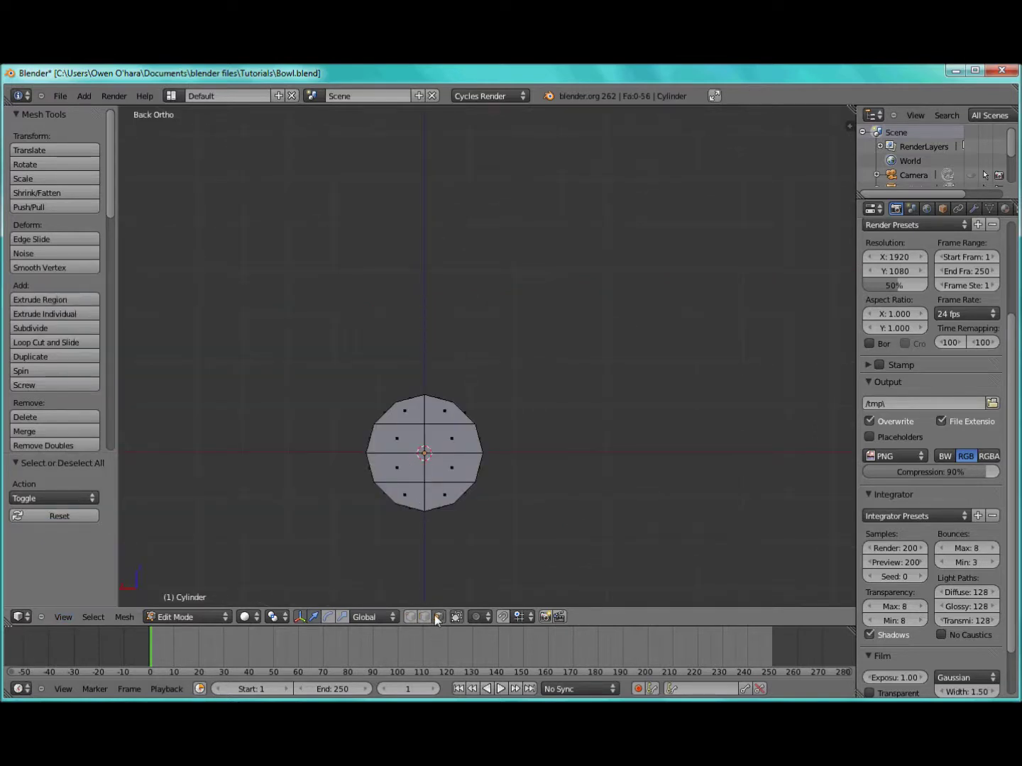
Step: Select the four centre faces of the end cap, then switch to Right view
{"action": "right_click", "coordinate": [410, 471]}
{"action": "right_click", "coordinate": [404, 439], "text": "shift"}
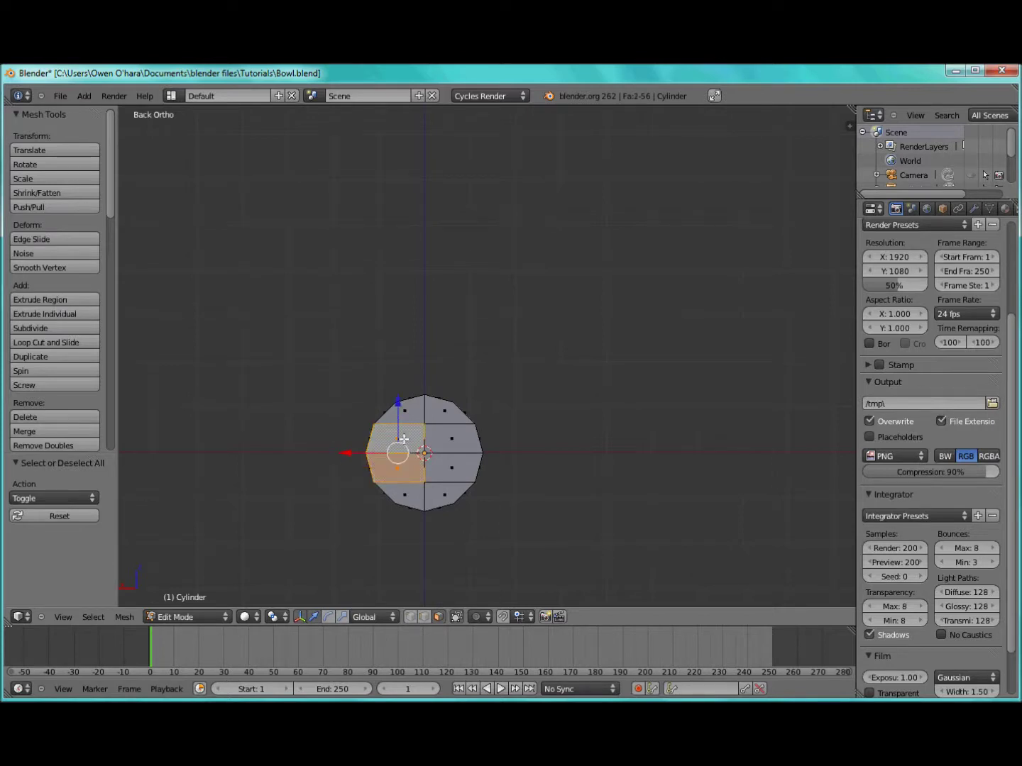
{"action": "right_click", "coordinate": [449, 435], "text": "shift"}
{"action": "right_click", "coordinate": [455, 471], "text": "shift"}
{"action": "key", "text": "KP_3"}
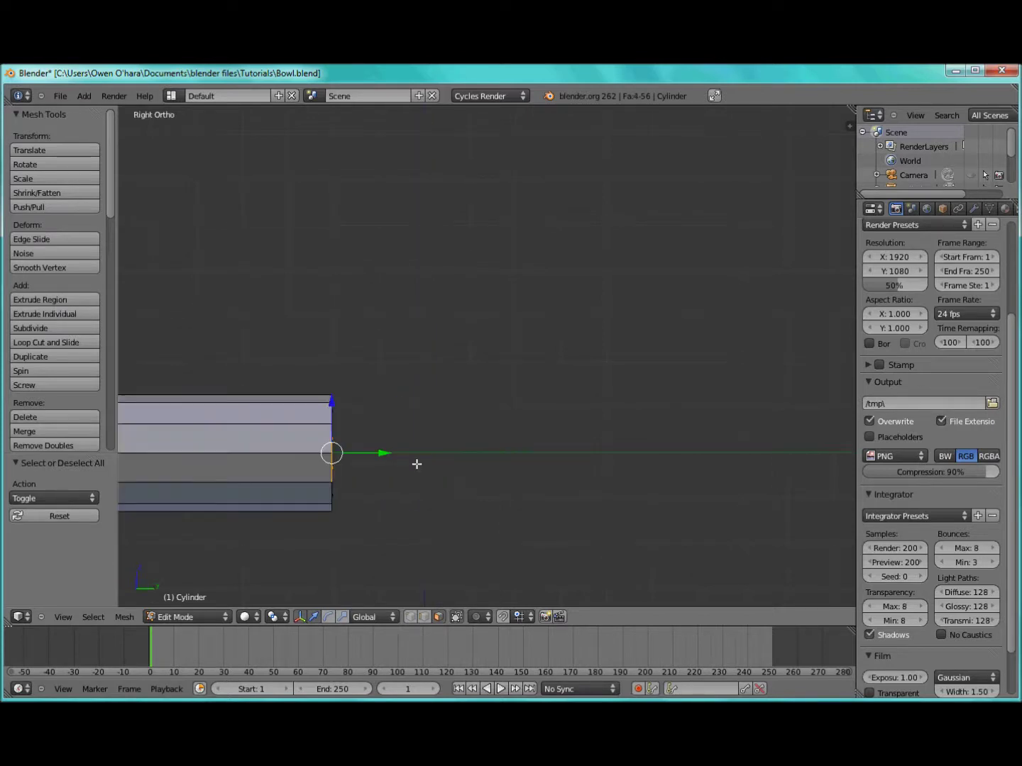
Step: Extrude the centre faces slightly and scale them to 0.833 along Z
{"action": "key", "text": "e"}
{"action": "left_click", "coordinate": [358, 503]}
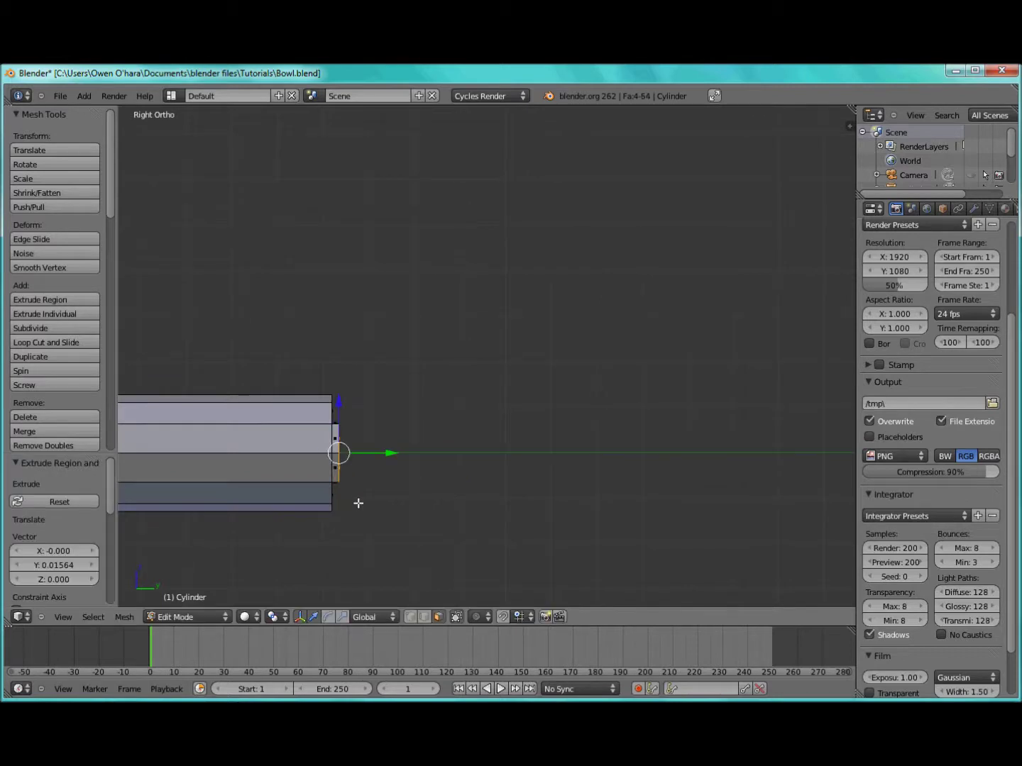
{"action": "key", "text": "s"}
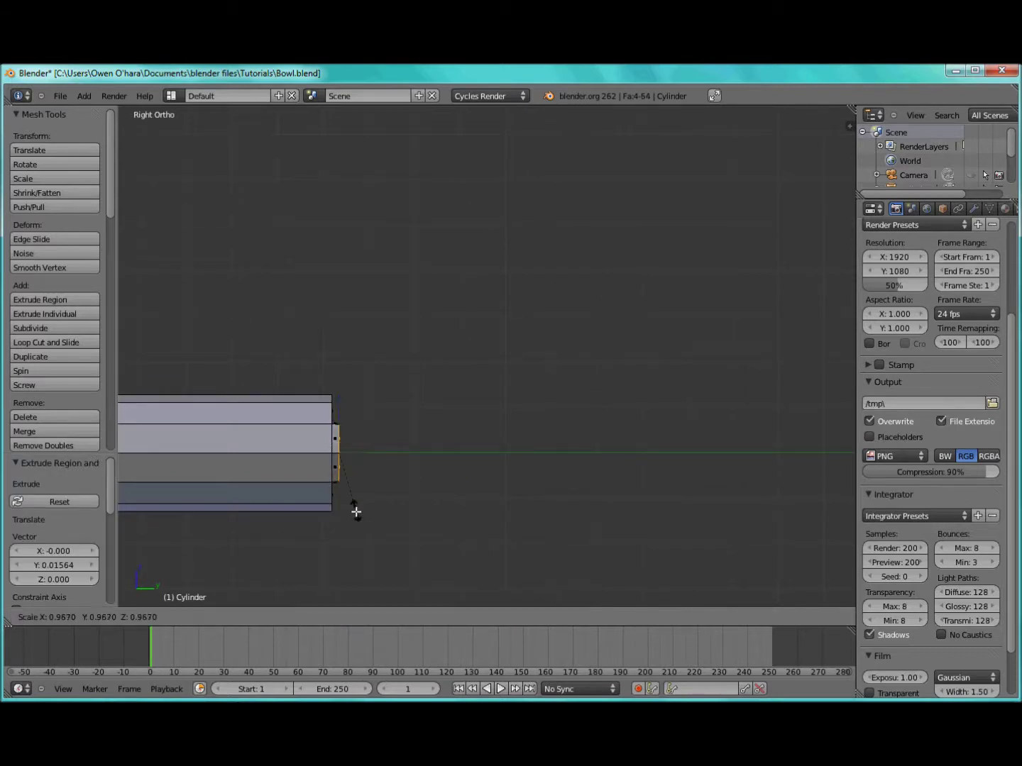
{"action": "key", "text": "z"}
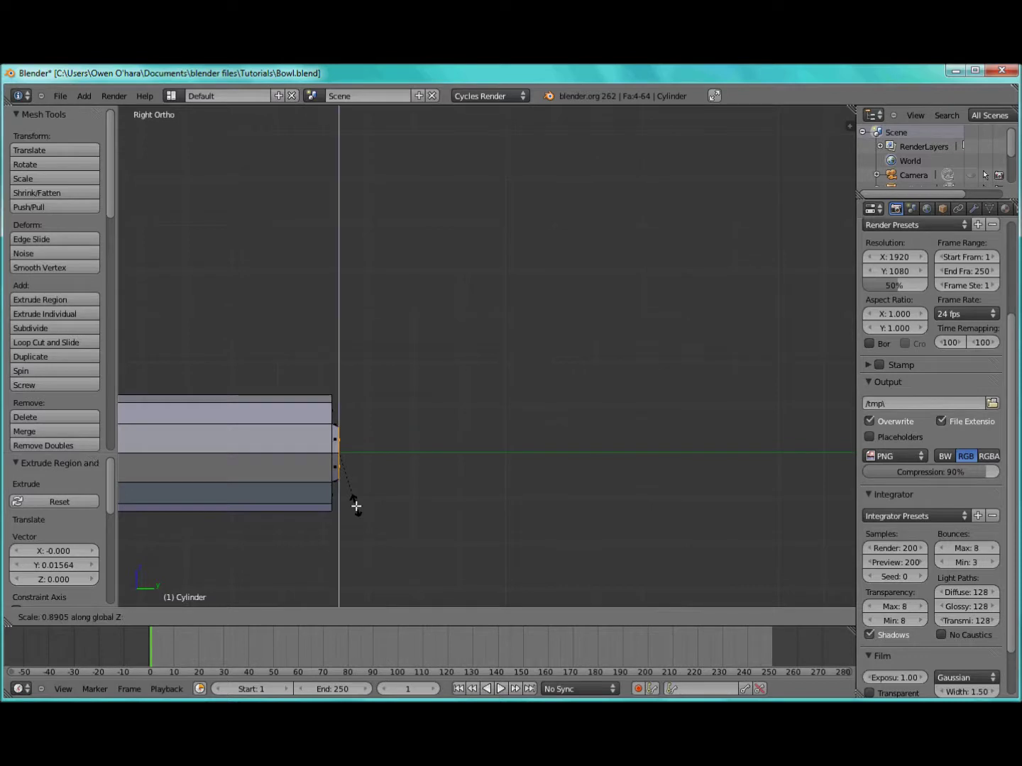
{"action": "left_click", "coordinate": [355, 502]}
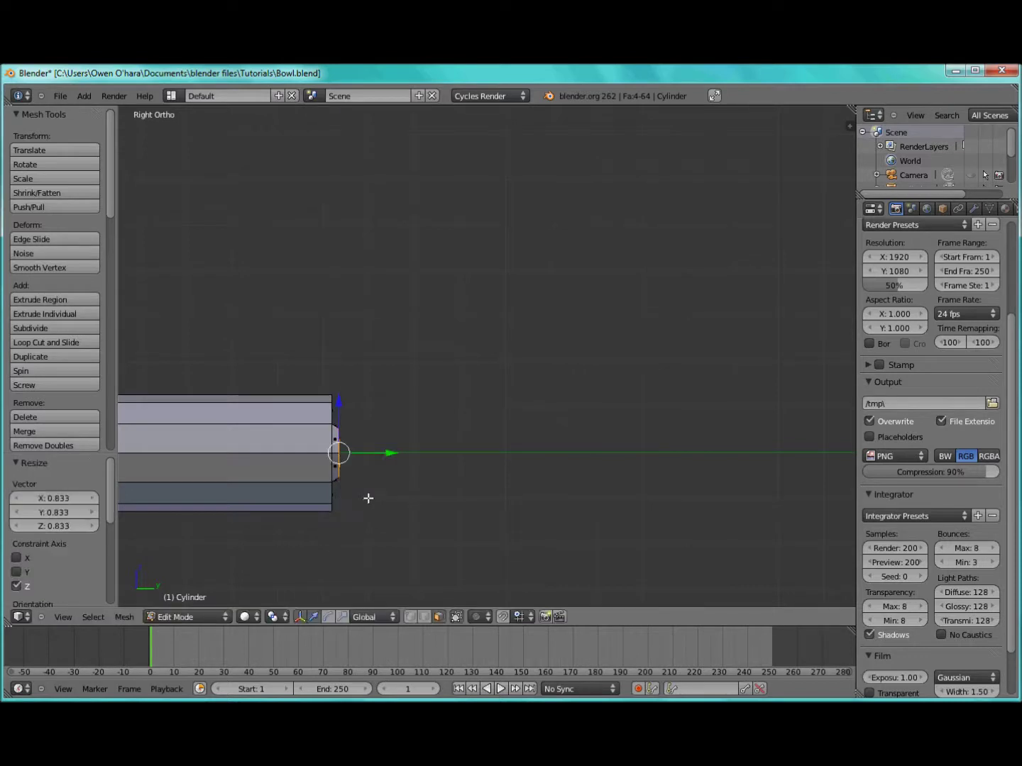
Step: Extrude a long stem from those faces, nudge its end along Y, and deselect
{"action": "key", "text": "e"}
{"action": "left_click", "coordinate": [811, 504]}
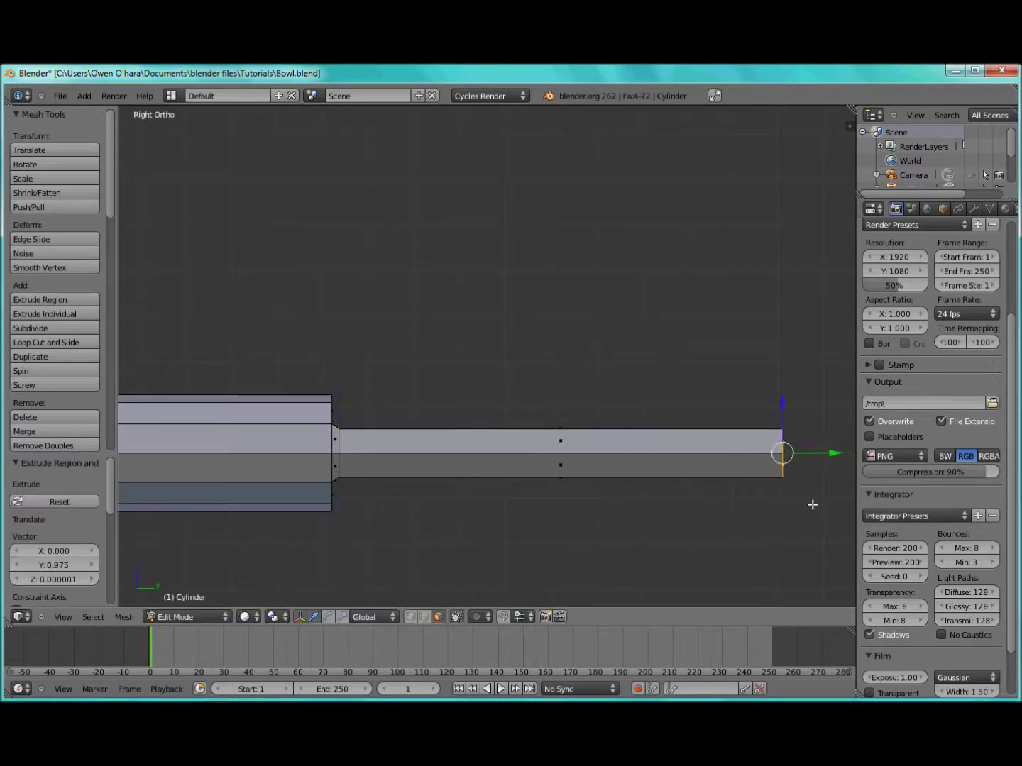
{"action": "scroll", "coordinate": [812, 505], "scroll_direction": "down", "scroll_amount": 4}
{"action": "scroll", "coordinate": [709, 479], "scroll_direction": "down", "scroll_amount": 4}
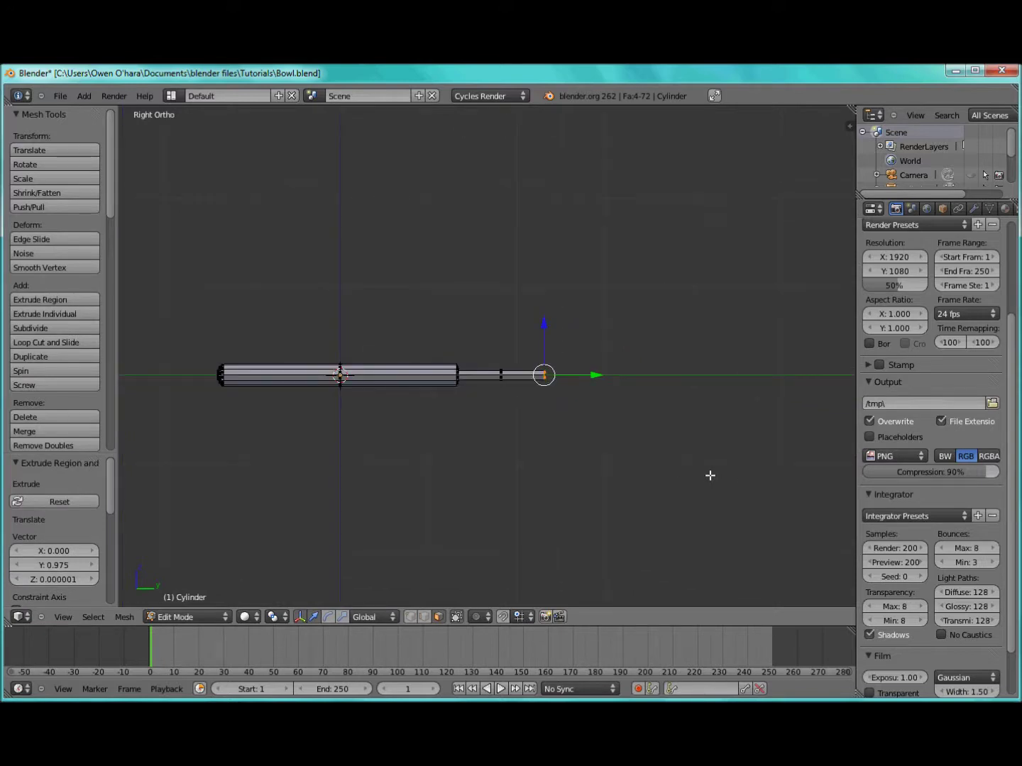
{"action": "scroll", "coordinate": [668, 456], "scroll_direction": "up", "scroll_amount": 2}
{"action": "scroll", "coordinate": [669, 457], "scroll_direction": "down", "scroll_amount": 2}
{"action": "left_click_drag", "start_coordinate": [594, 375], "coordinate": [598, 376]}
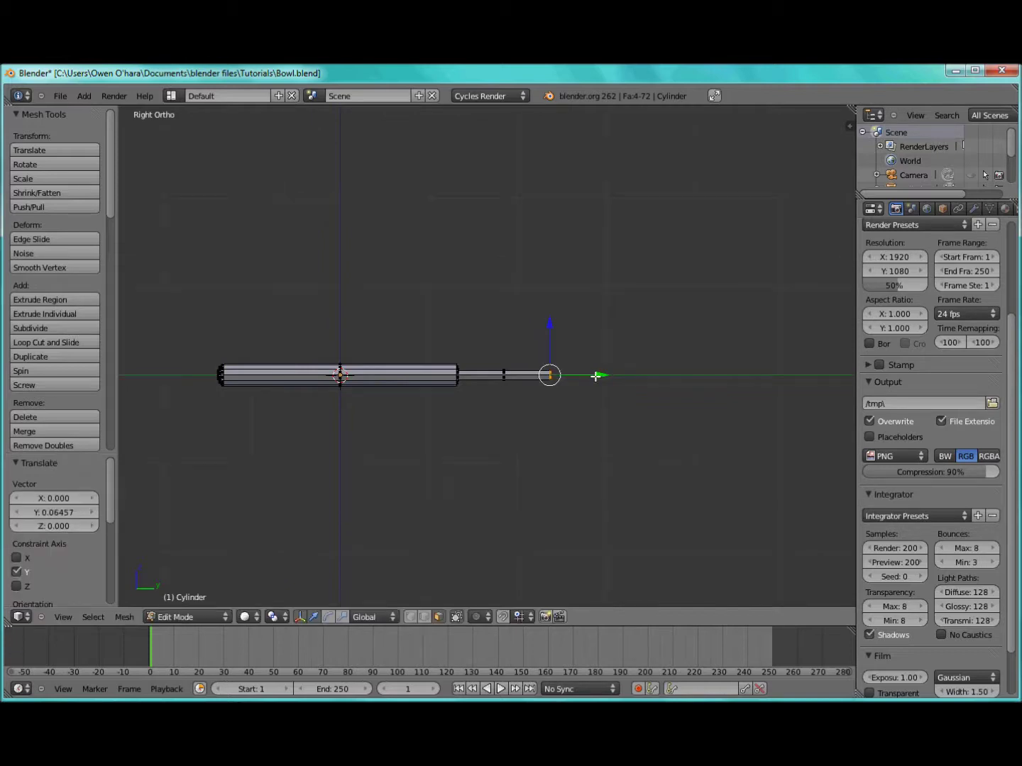
{"action": "key", "text": "a"}
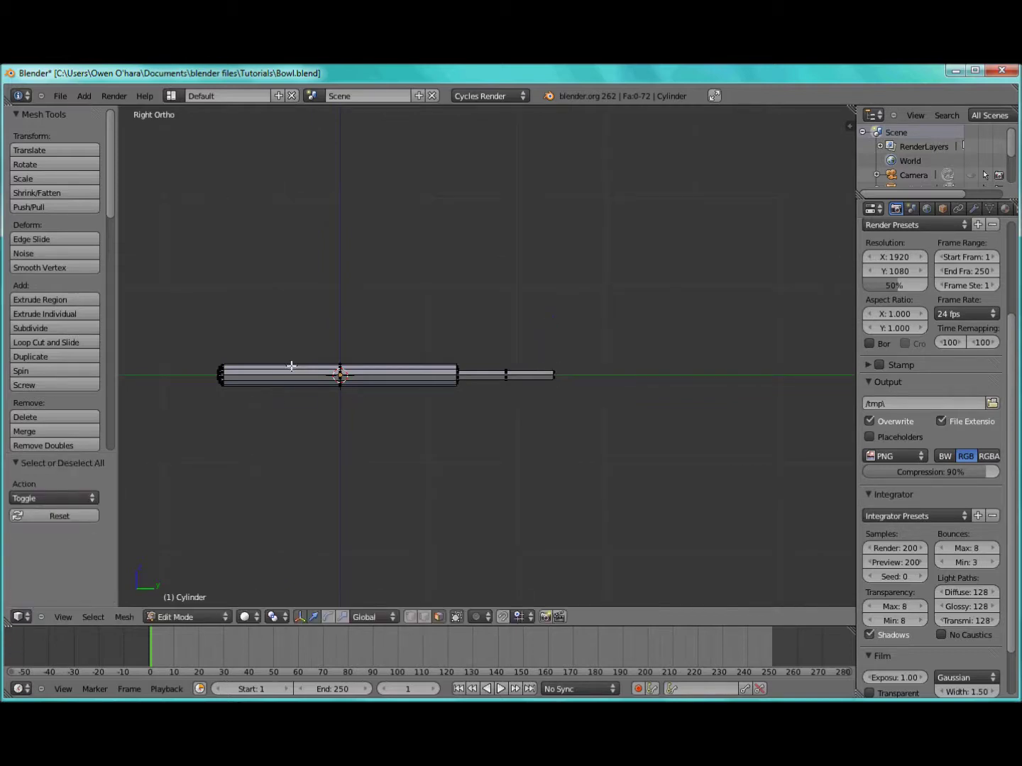
Step: Box-select the narrowing vertex ring and move it along Y toward the handle
{"action": "key", "text": "b"}
{"action": "left_click_drag", "start_coordinate": [426, 349], "coordinate": [482, 409]}
{"action": "key", "text": "g"}
{"action": "key", "text": "y"}
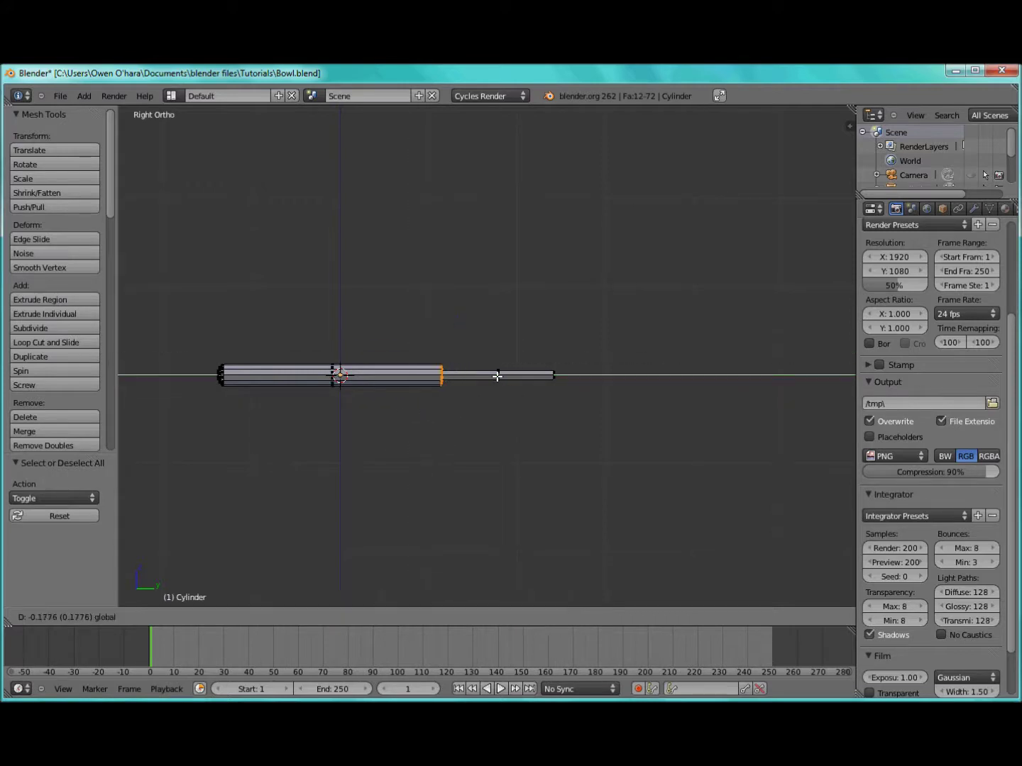
{"action": "left_click", "coordinate": [497, 377]}
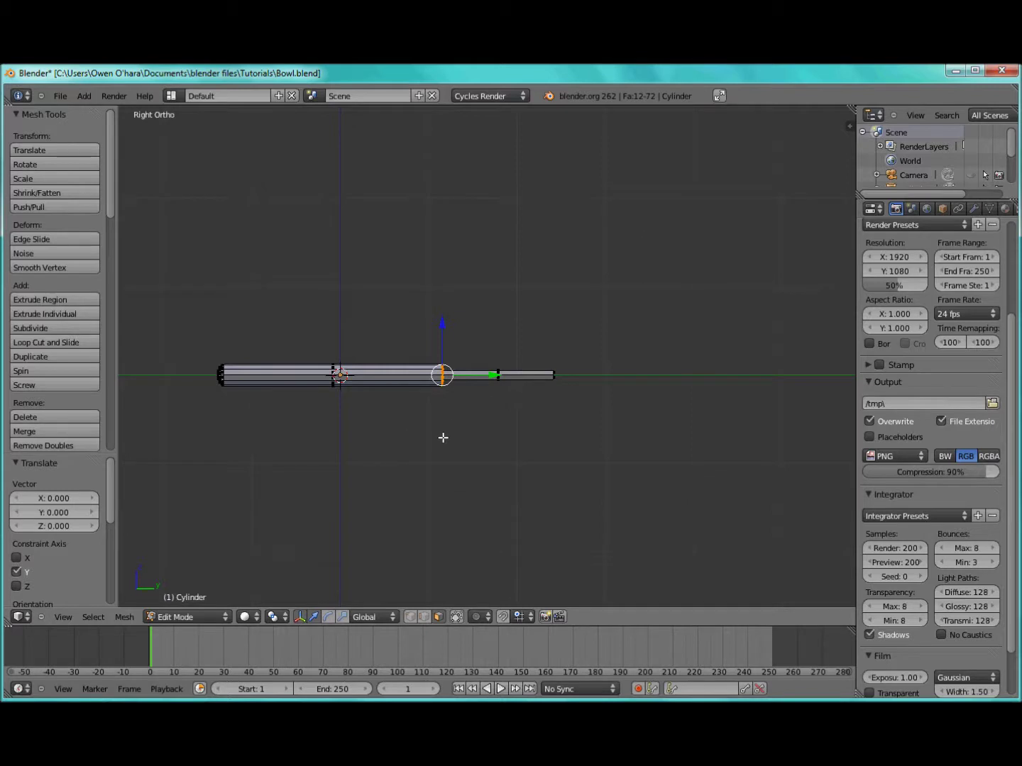
{"action": "key", "text": "a"}
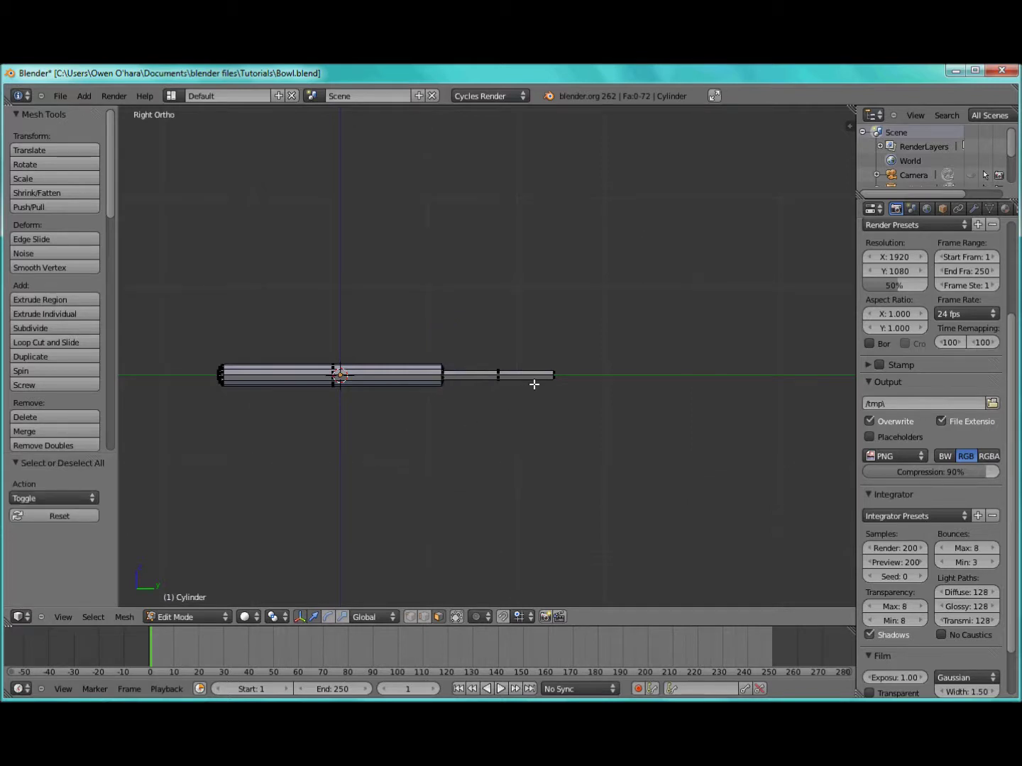
{"action": "key", "text": "shift+a"}
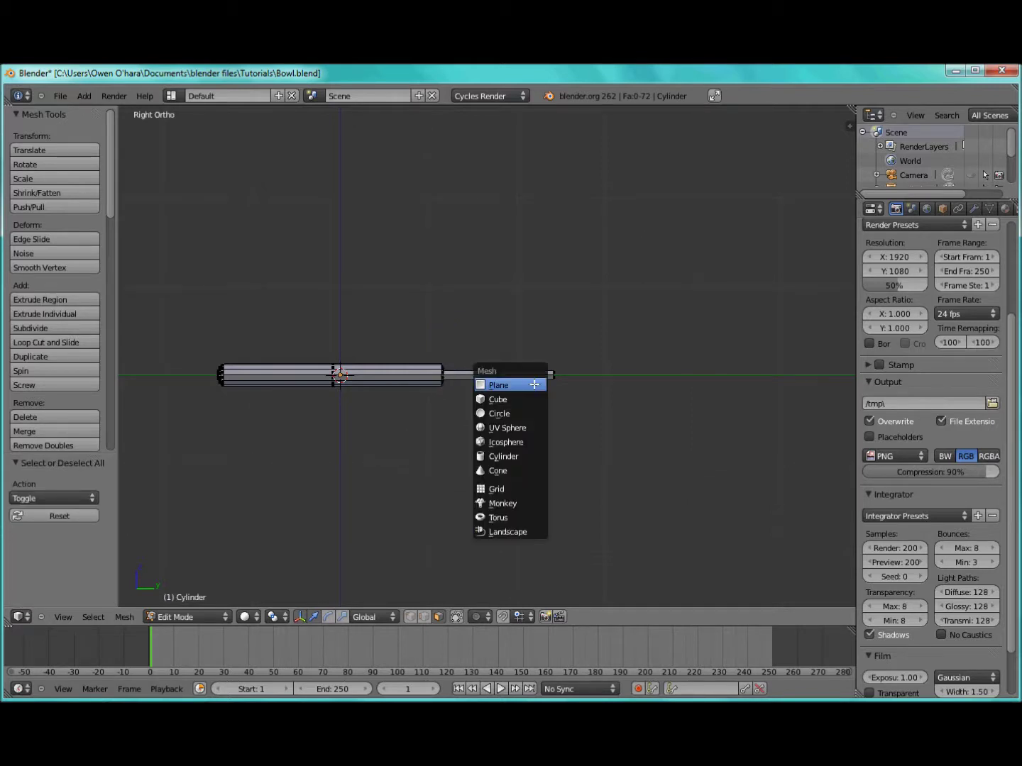
Step: Add a UV sphere with 12 segments and 12 rings
{"action": "left_click", "coordinate": [524, 428]}
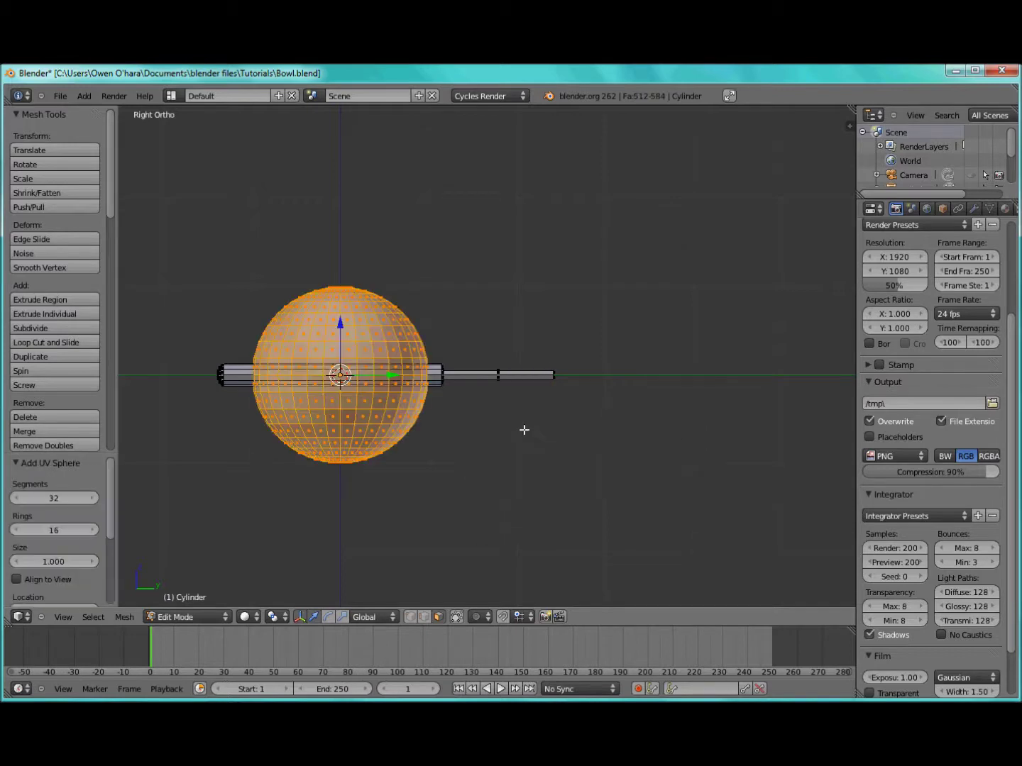
{"action": "left_click", "coordinate": [60, 497]}
{"action": "type", "text": "12"}
{"action": "key", "text": "Return"}
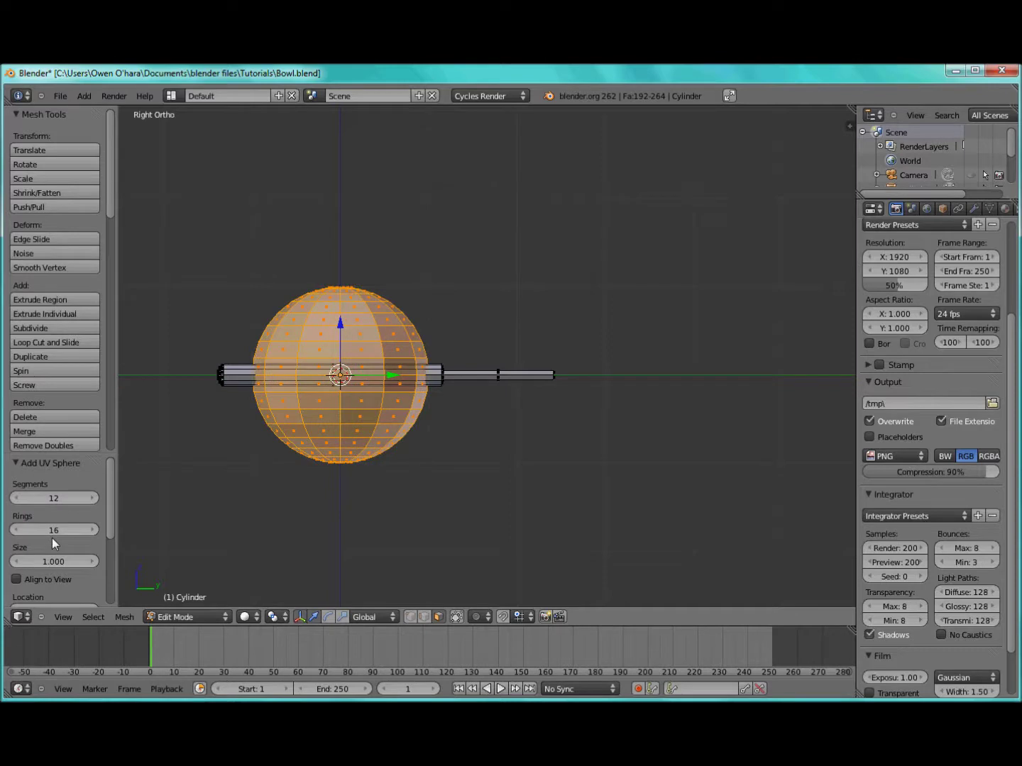
{"action": "left_click", "coordinate": [52, 530]}
{"action": "type", "text": "12"}
{"action": "key", "text": "Return"}
Step: Move the sphere 3.455 along Y to the stem's end and view it from the right
{"action": "left_click_drag", "start_coordinate": [423, 379], "coordinate": [693, 378]}
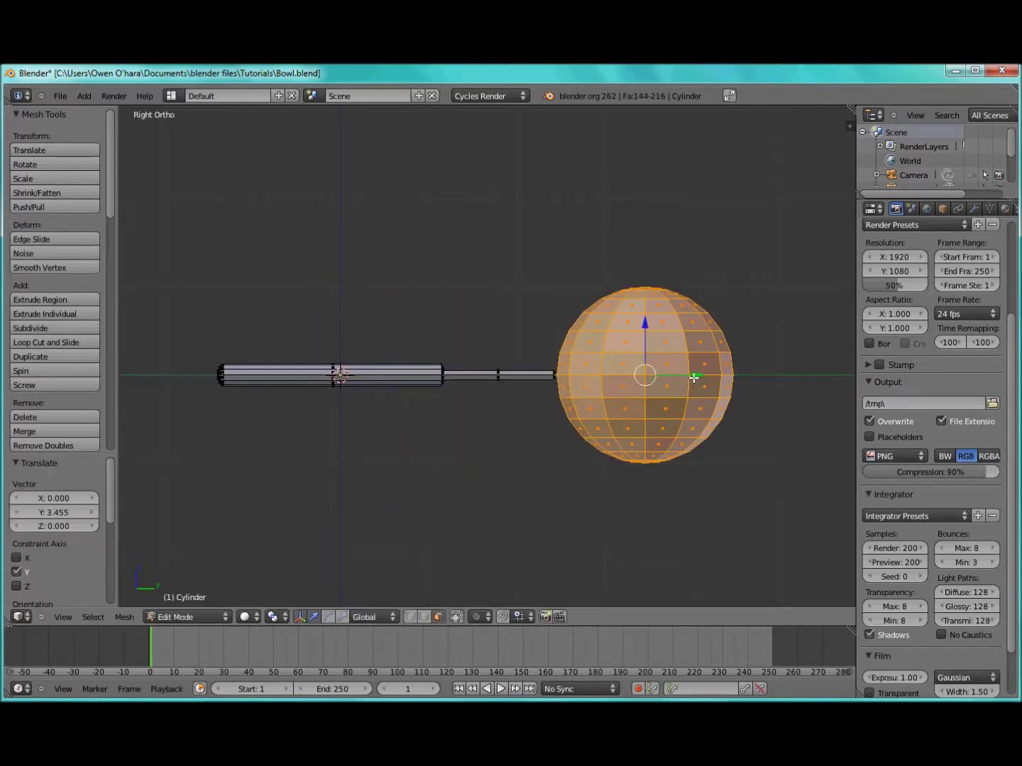
{"action": "key", "text": "KP_1"}
{"action": "key", "text": "KP_7"}
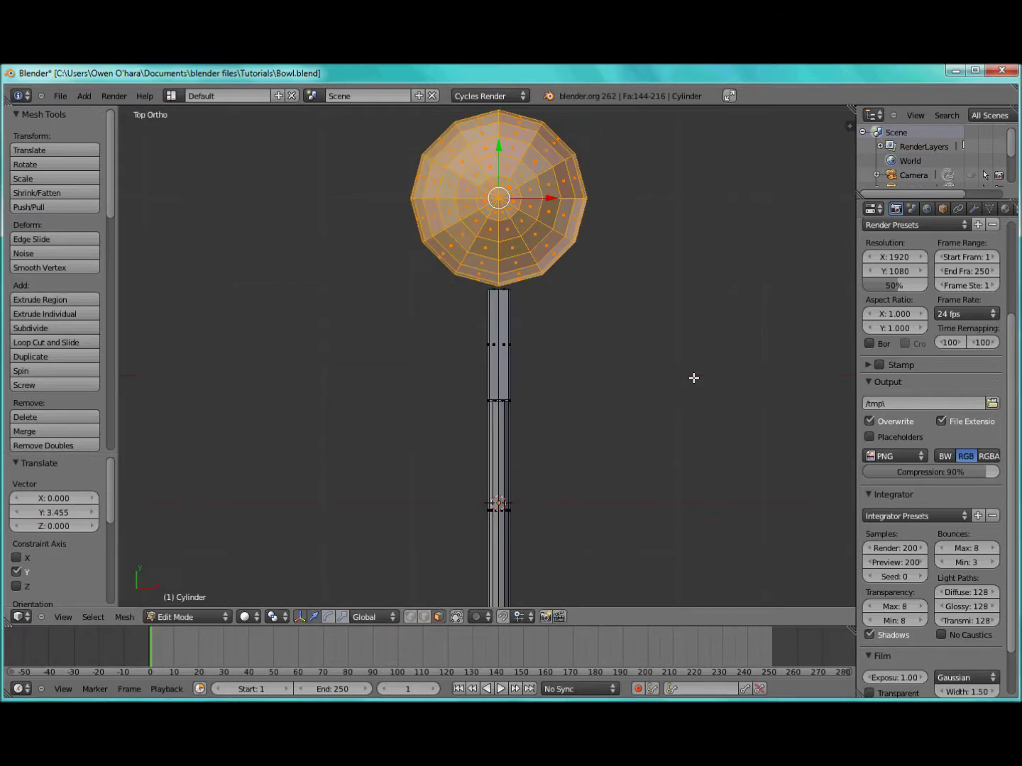
{"action": "key", "text": "KP_3"}
Step: Box-select the sphere's upper half and delete only its faces, leaving a hemispherical bowl
{"action": "key", "text": "a"}
{"action": "key", "text": "b"}
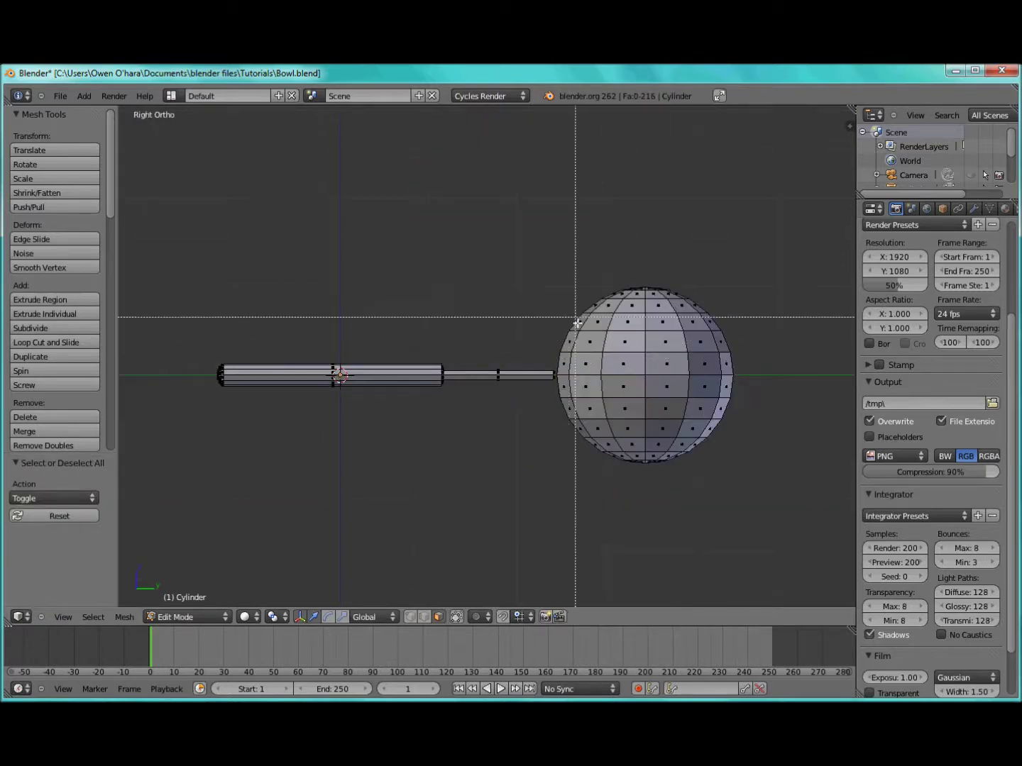
{"action": "left_click_drag", "start_coordinate": [538, 261], "coordinate": [752, 367]}
{"action": "key", "text": "x"}
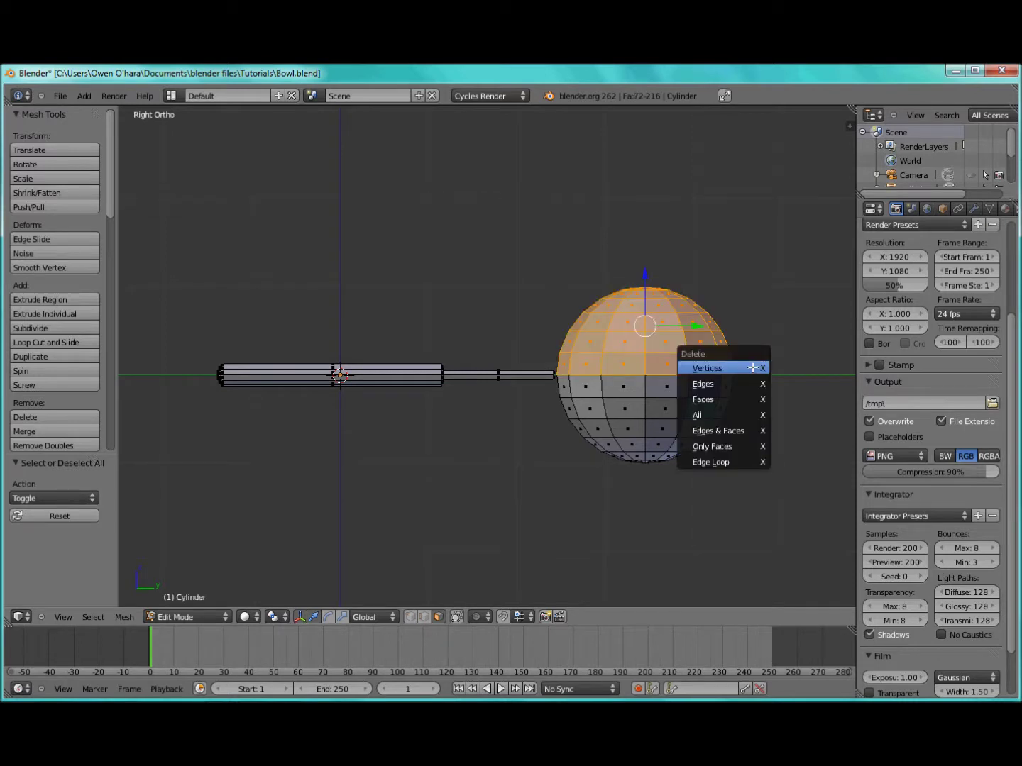
{"action": "left_click", "coordinate": [752, 367]}
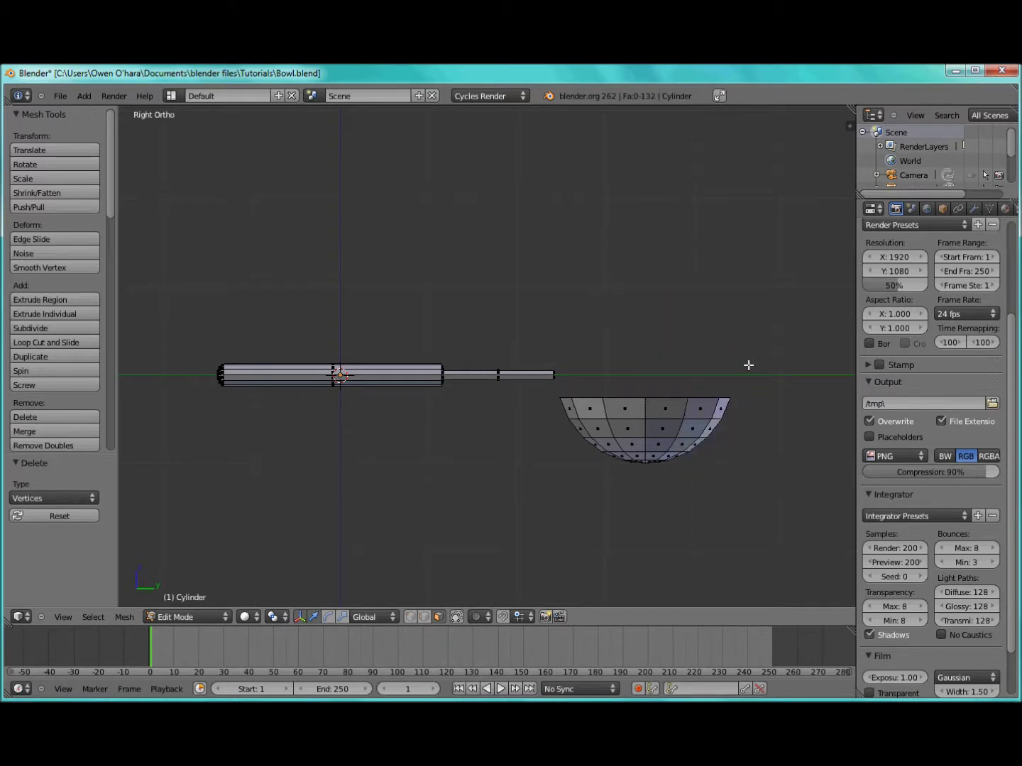
{"action": "key", "text": "ctrl+z"}
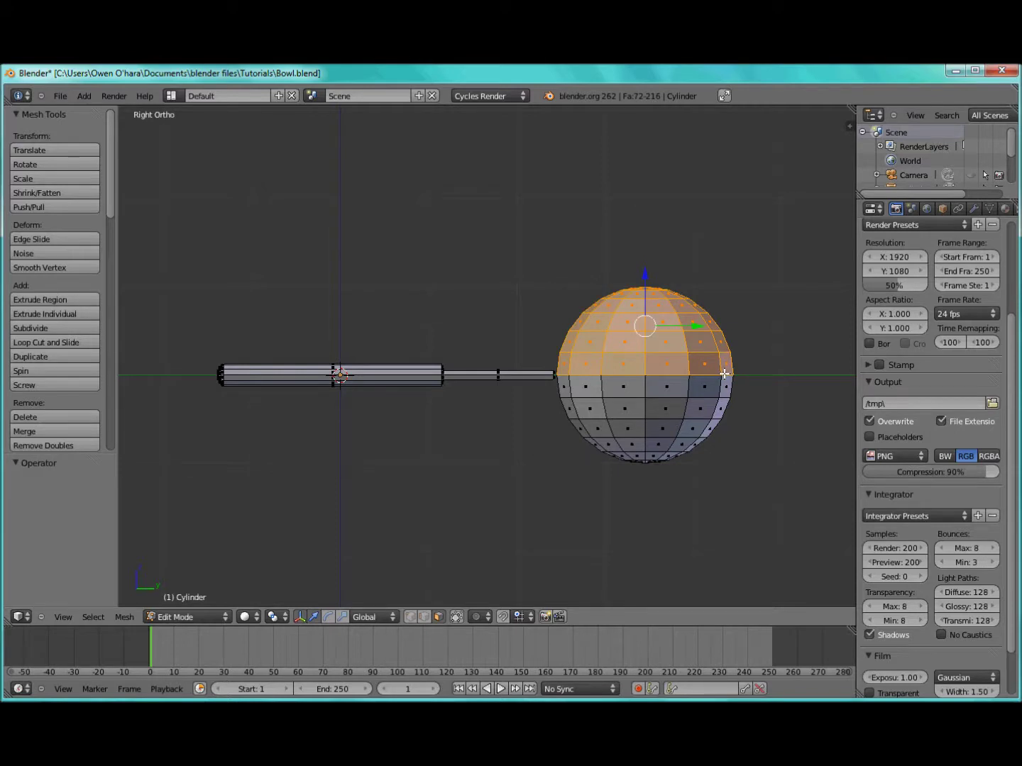
{"action": "key", "text": "x"}
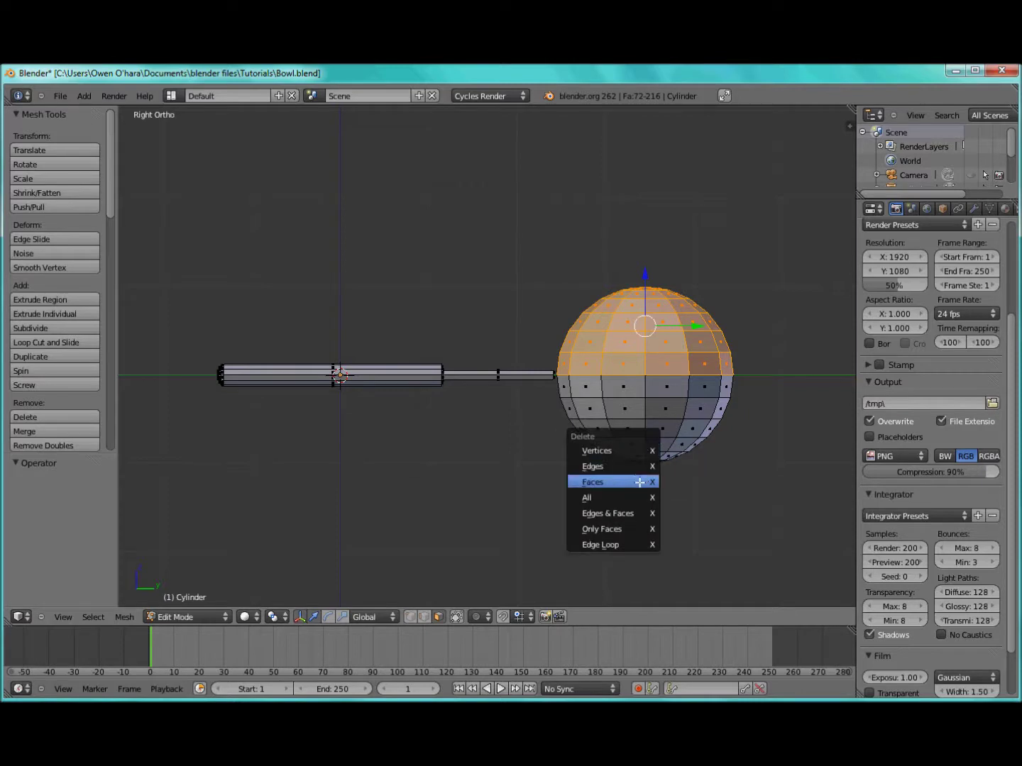
{"action": "left_click", "coordinate": [640, 482]}
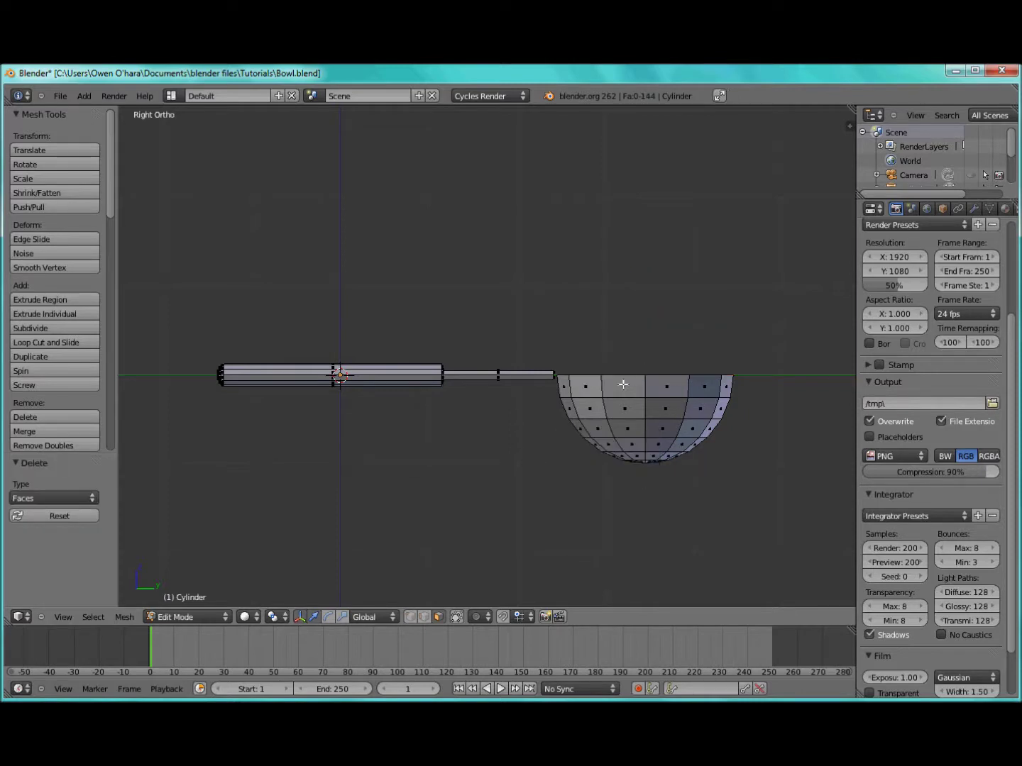
Step: Select the linked bowl and nudge it slightly up and -0.01401 along Y
{"action": "scroll", "coordinate": [623, 384], "scroll_direction": "up", "scroll_amount": 3}
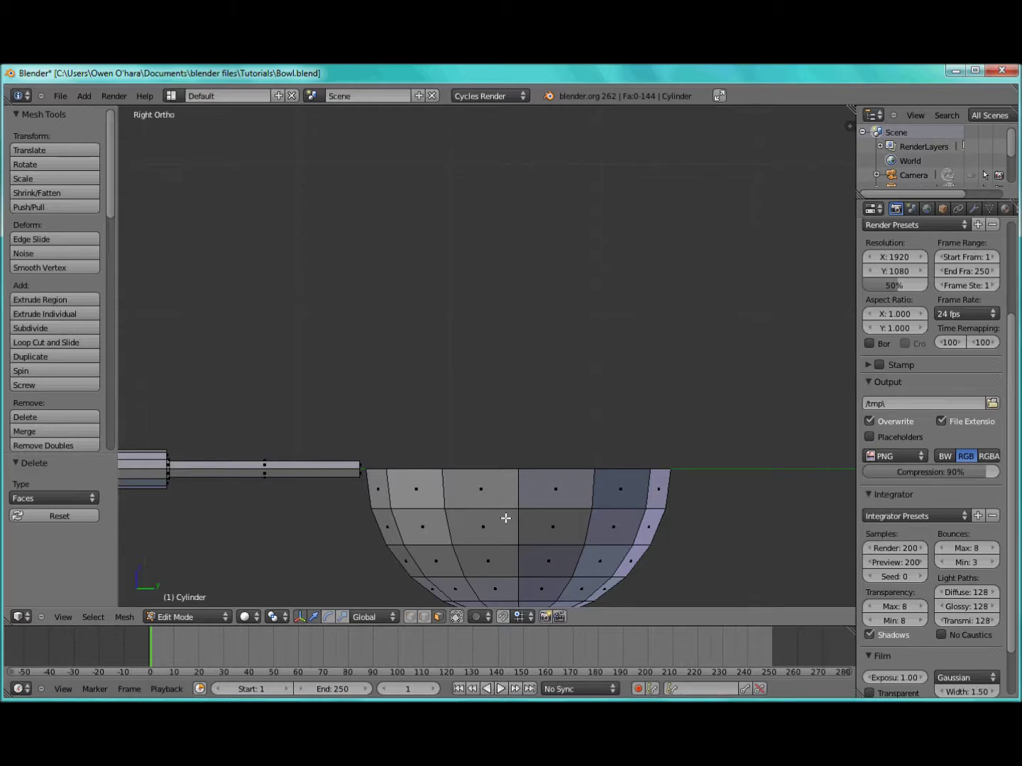
{"action": "key", "text": "l"}
{"action": "middle_click_drag", "start_coordinate": [506, 518], "coordinate": [474, 448], "text": "shift"}
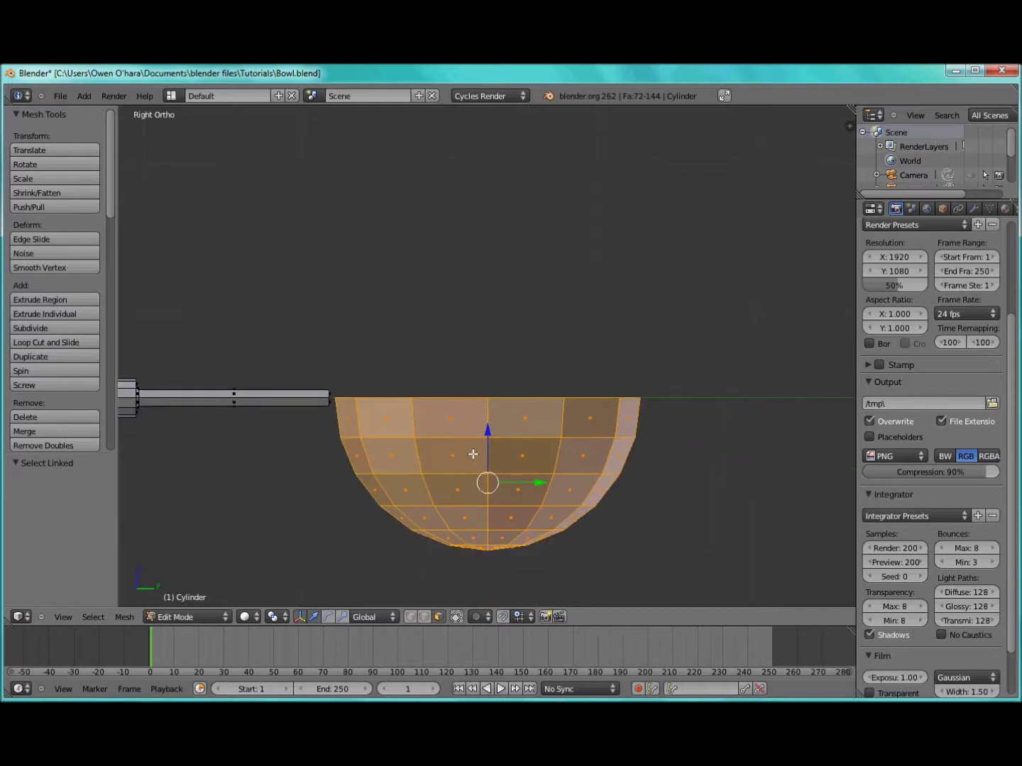
{"action": "left_click_drag", "start_coordinate": [485, 432], "coordinate": [488, 423]}
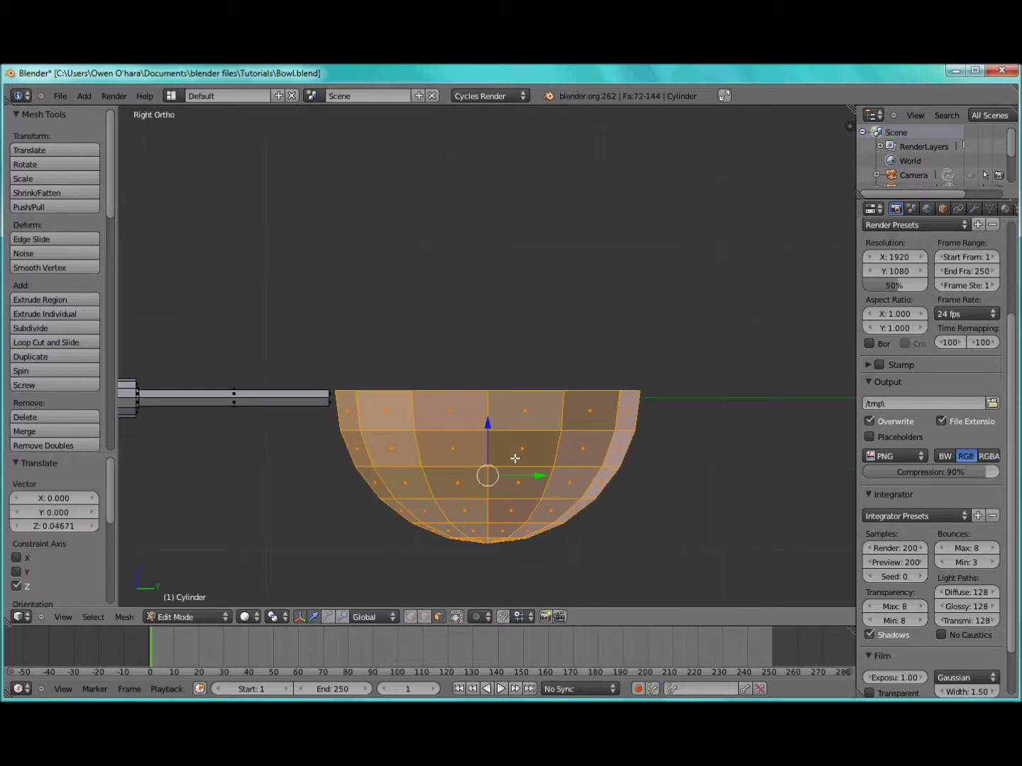
{"action": "left_click_drag", "start_coordinate": [536, 479], "coordinate": [534, 477]}
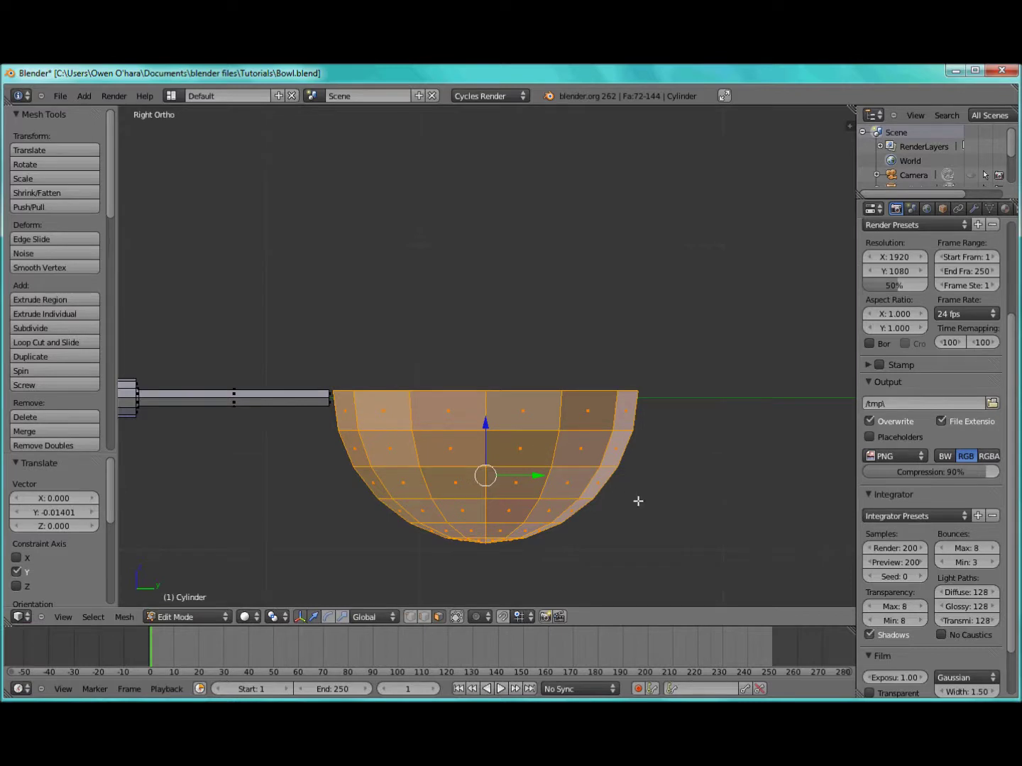
Step: Separate the bowl into its own object, Cylinder.001, and select it in Object Mode
{"action": "key", "text": "p"}
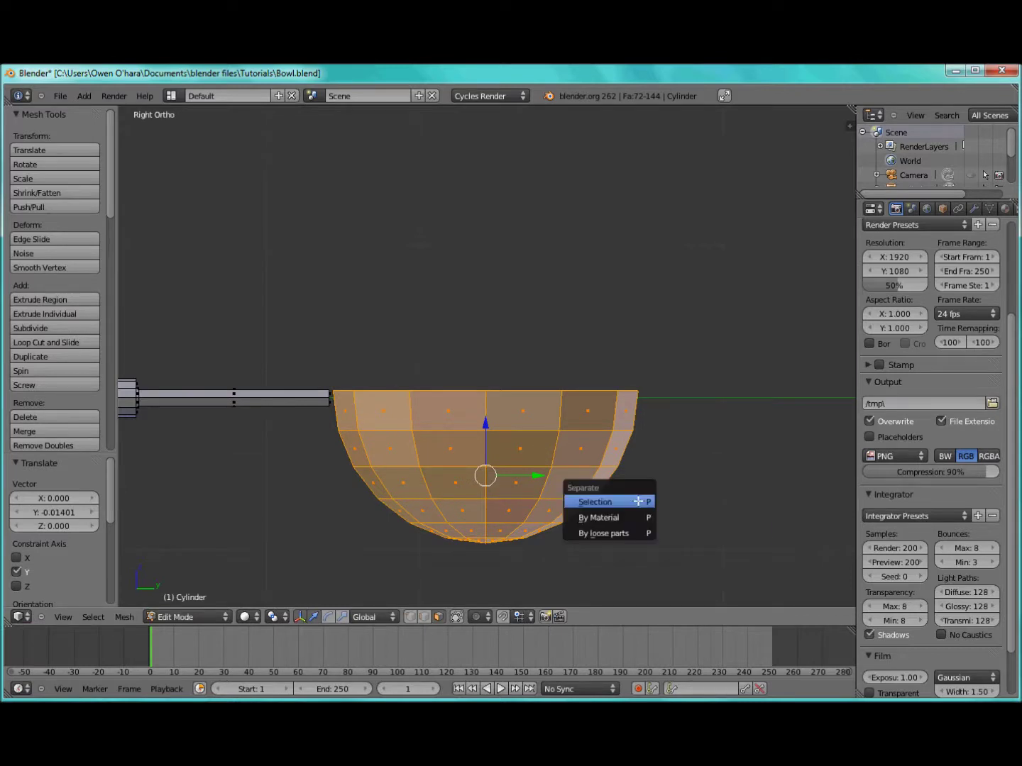
{"action": "left_click", "coordinate": [635, 500]}
{"action": "key", "text": "Tab"}
{"action": "right_click", "coordinate": [532, 508]}
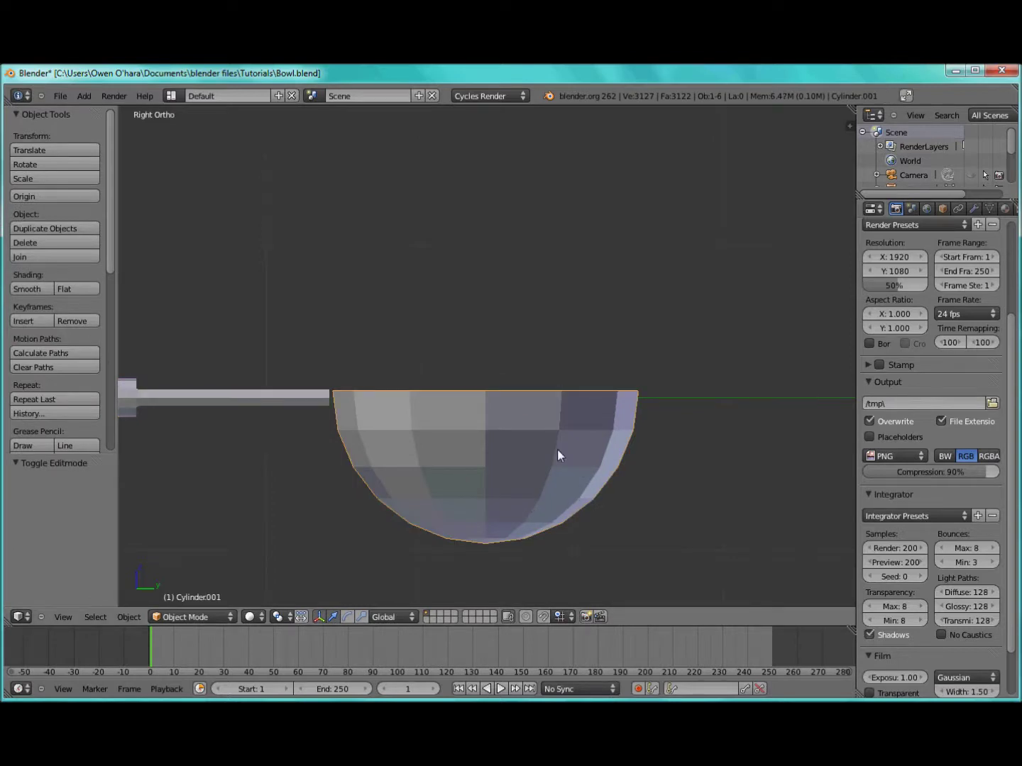
{"action": "middle_click_drag", "start_coordinate": [557, 449], "coordinate": [555, 466]}
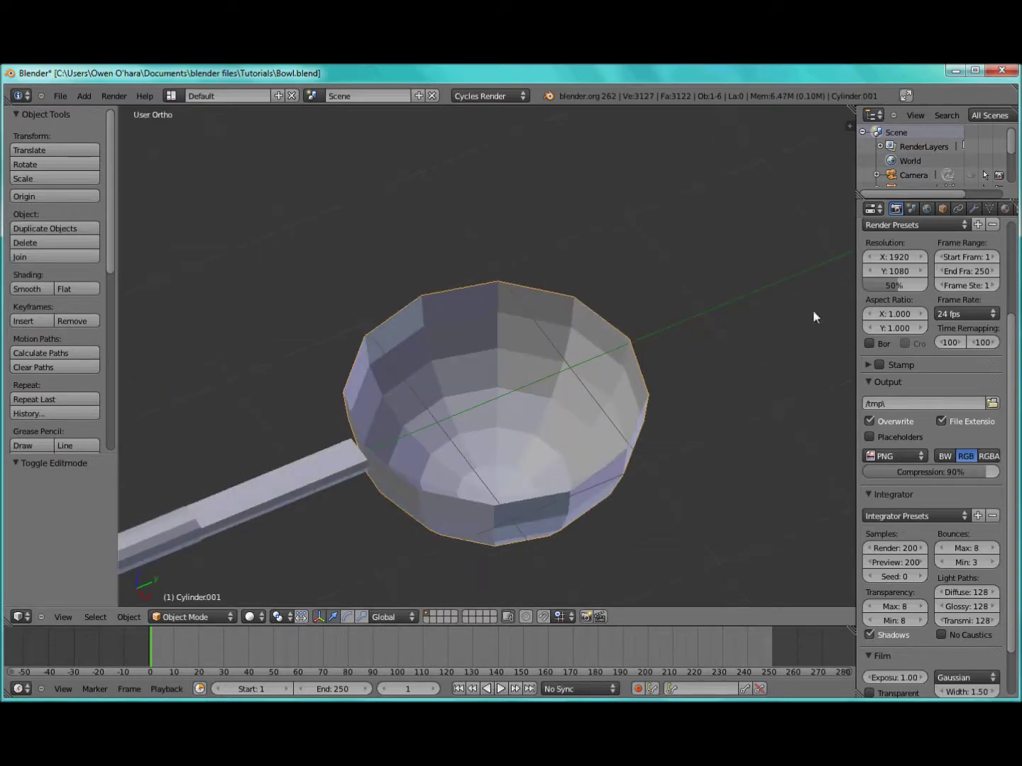
{"action": "scroll", "coordinate": [958, 207], "scroll_direction": "down", "scroll_amount": 3}
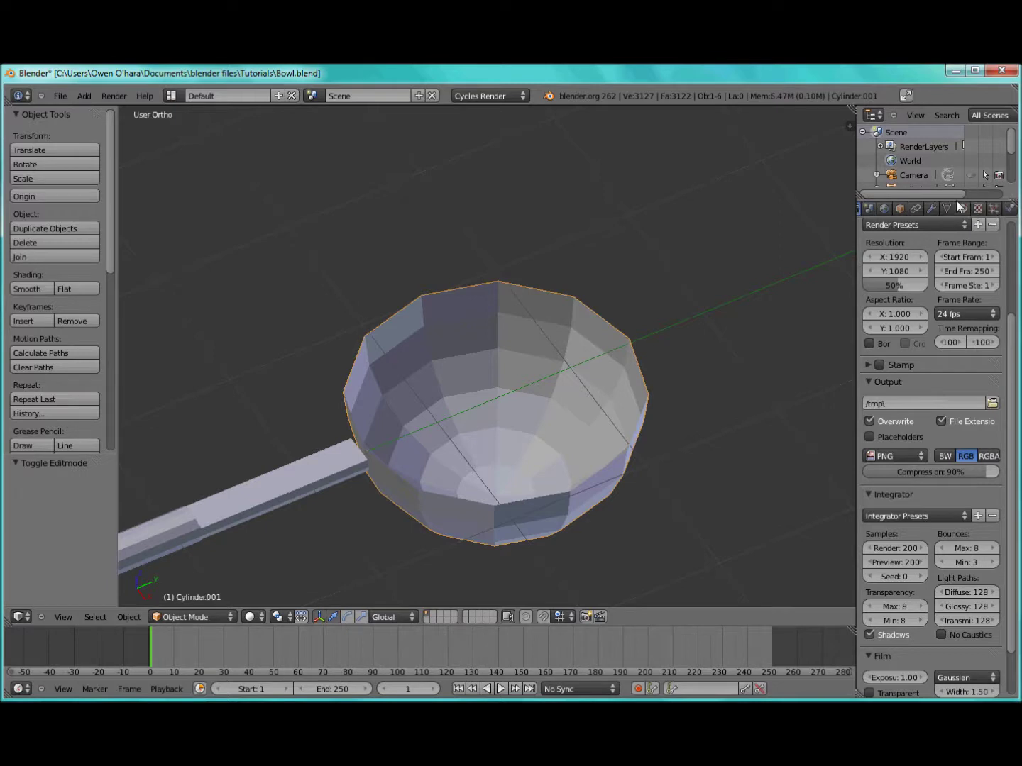
Step: Add Solidify (0.01 thick) and Subdivision Surface to the bowl, moving Subdivision above Solidify
{"action": "left_click", "coordinate": [931, 208]}
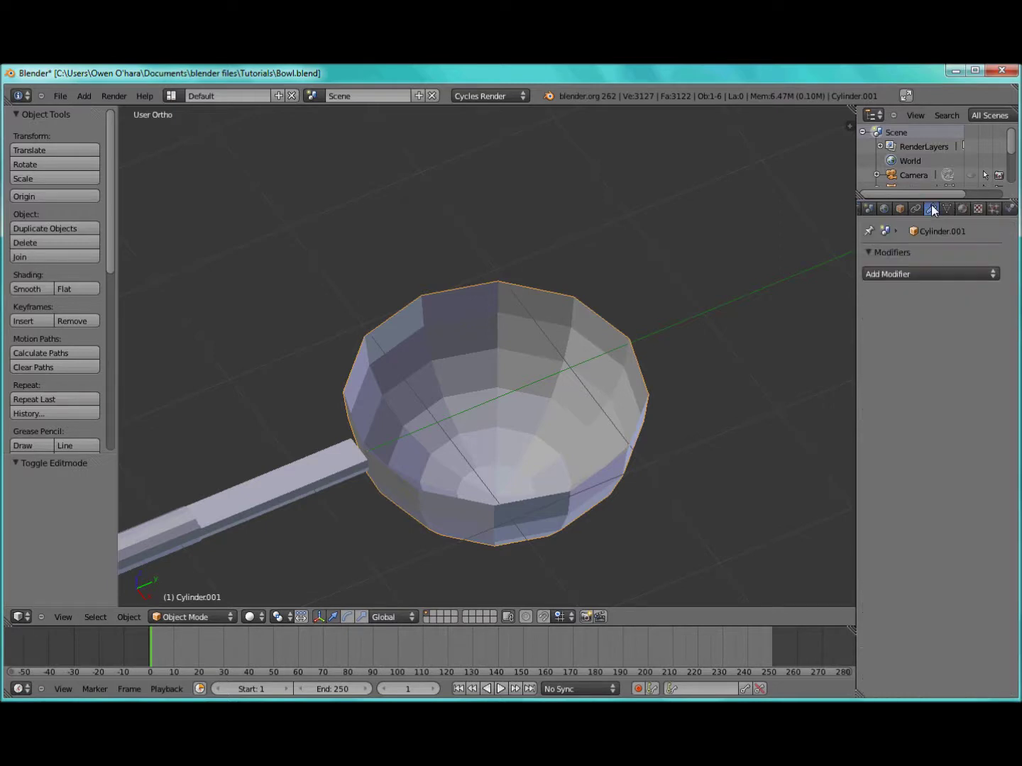
{"action": "left_click", "coordinate": [917, 274]}
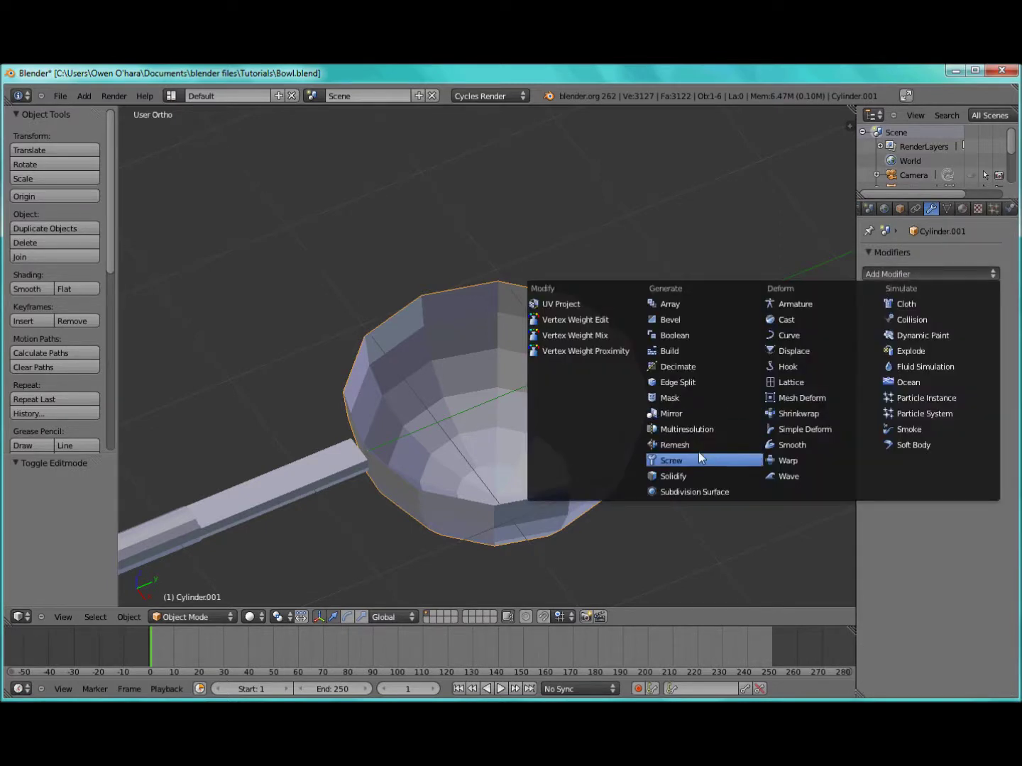
{"action": "left_click", "coordinate": [691, 473]}
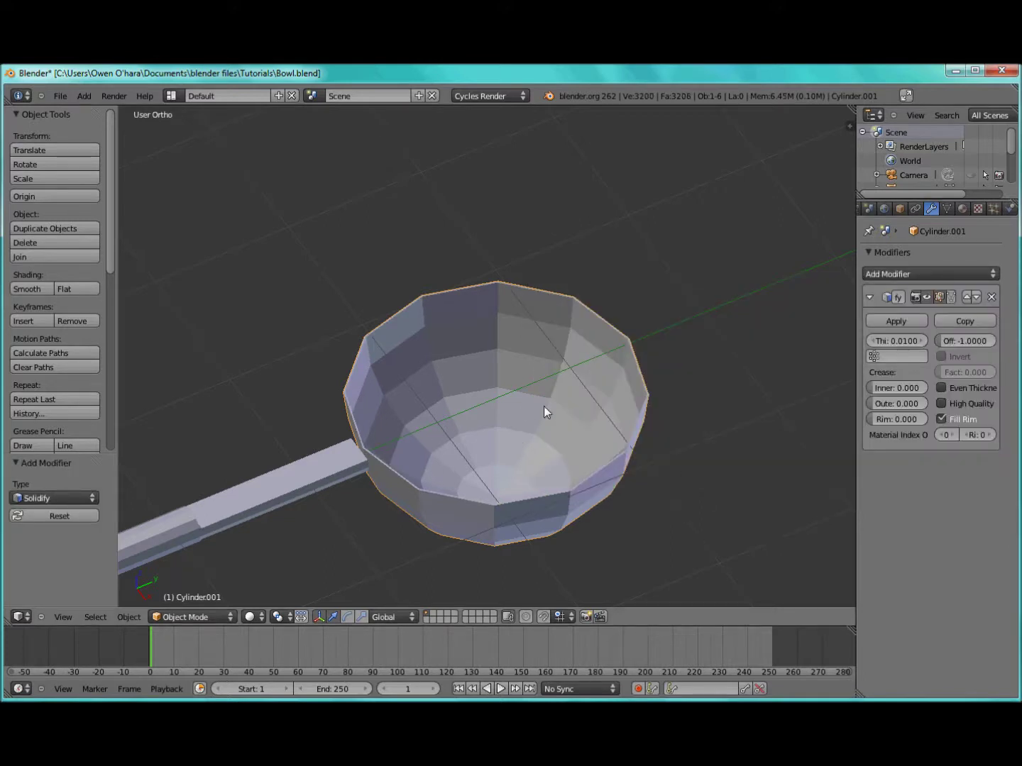
{"action": "left_click", "coordinate": [951, 272]}
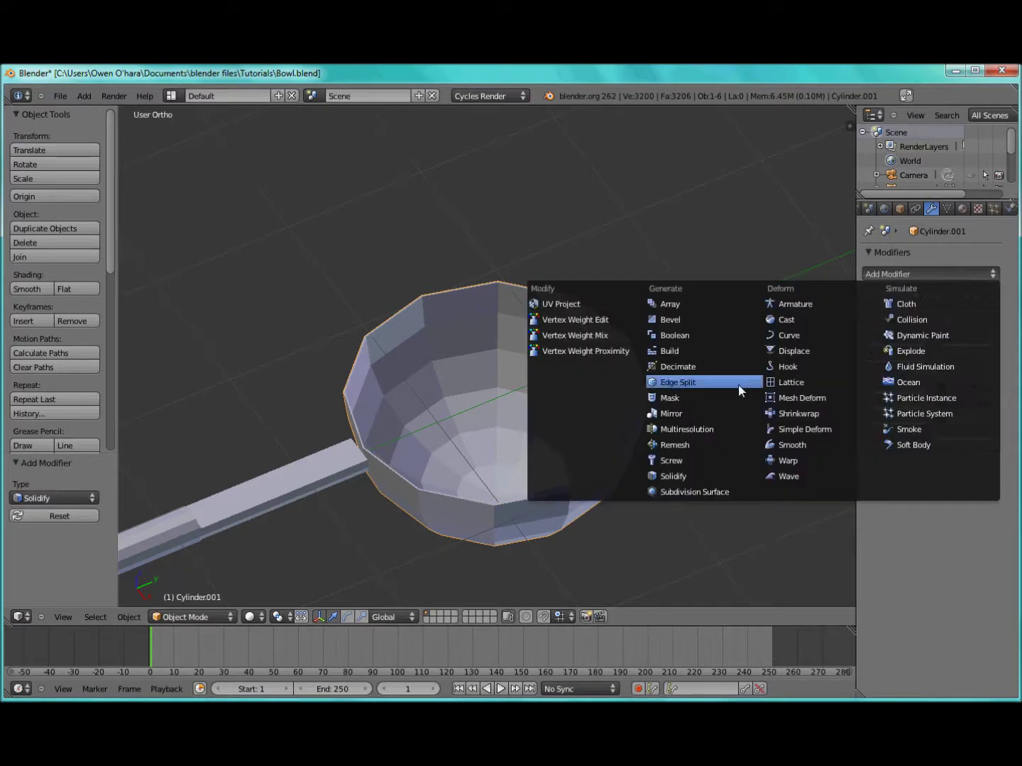
{"action": "left_click", "coordinate": [685, 492]}
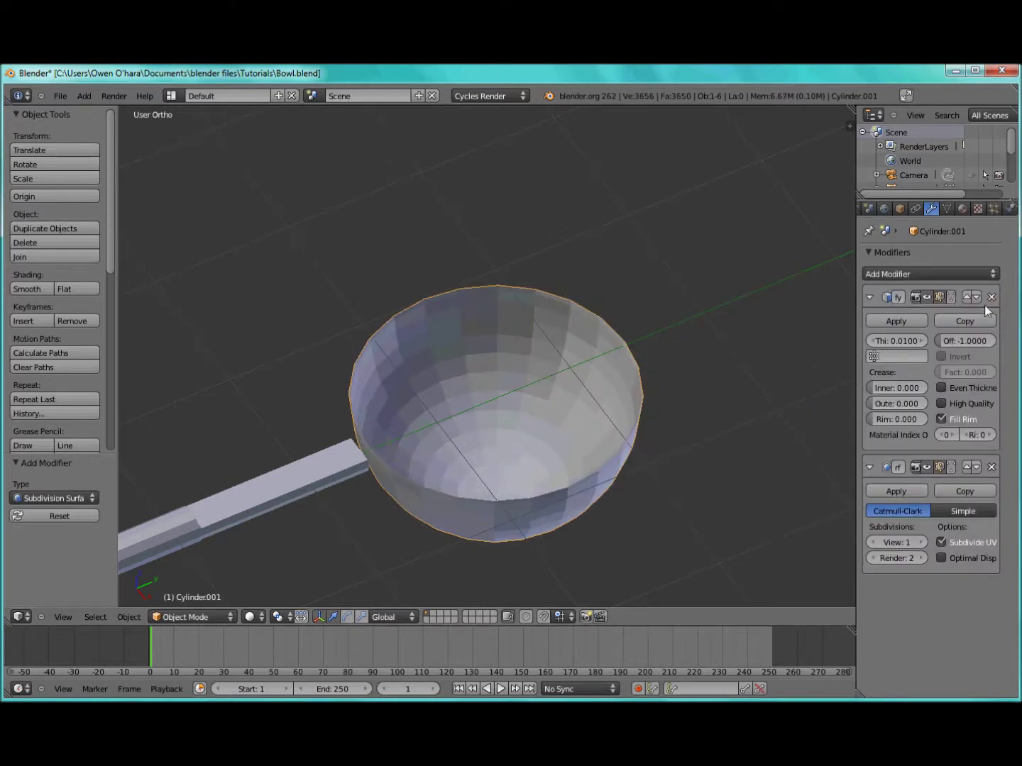
{"action": "left_click", "coordinate": [967, 467]}
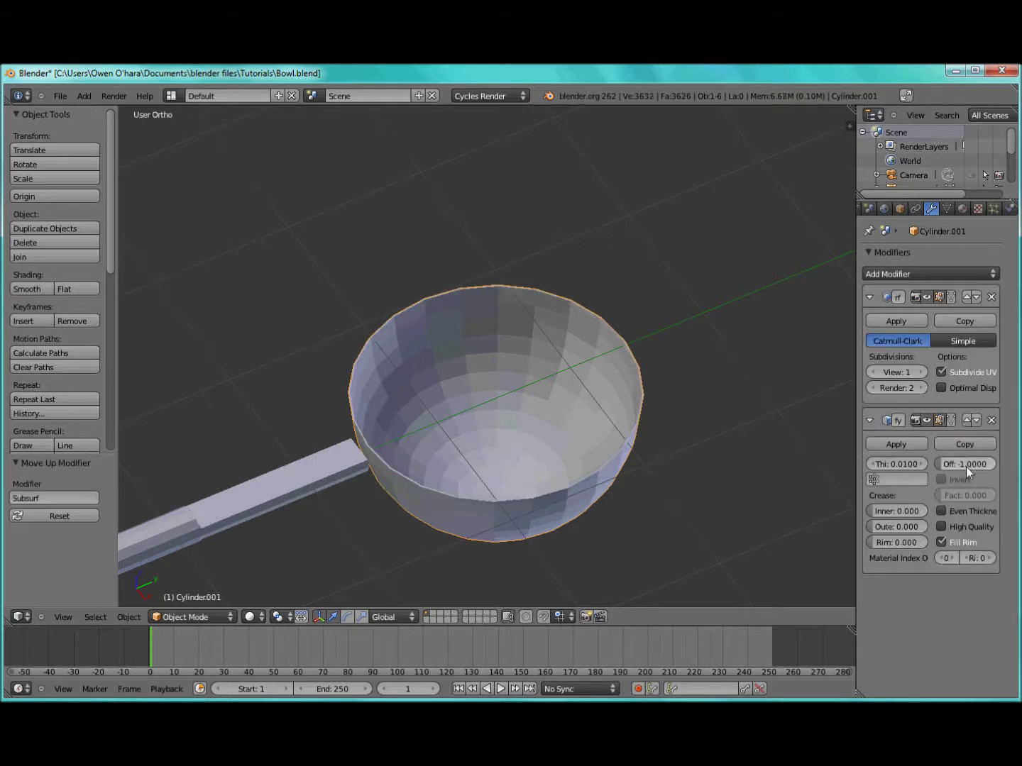
{"action": "middle_click_drag", "start_coordinate": [795, 457], "coordinate": [440, 423]}
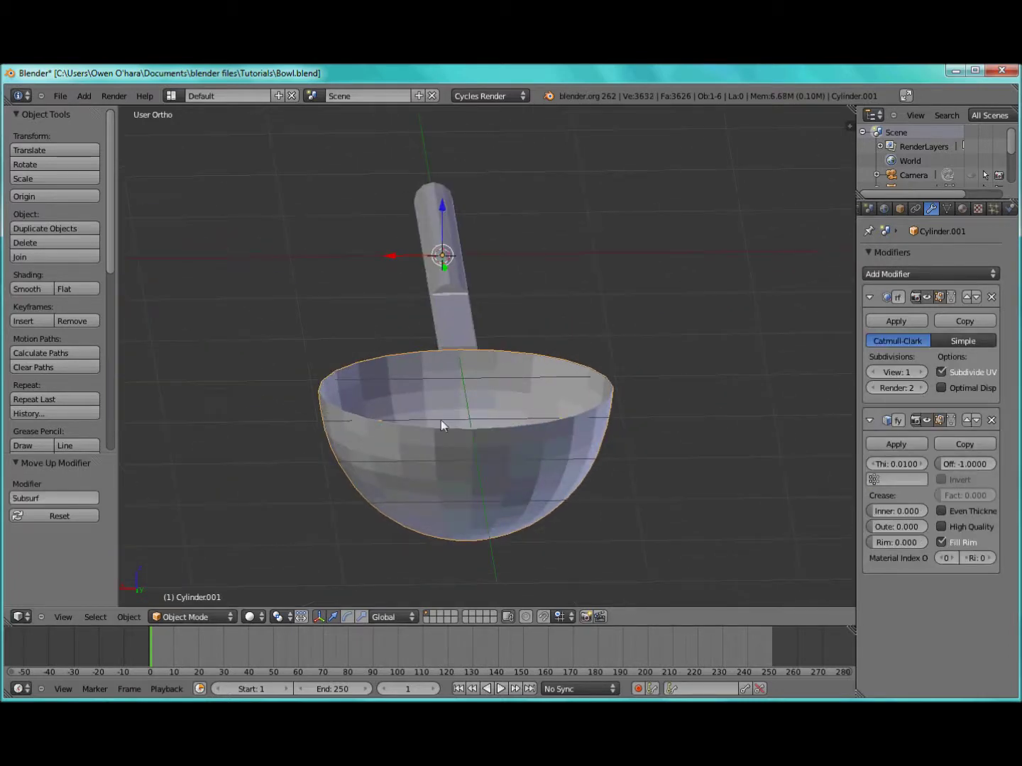
Step: Add a Subdivision Surface modifier to the handle cylinder
{"action": "right_click", "coordinate": [457, 325]}
{"action": "left_click", "coordinate": [899, 274]}
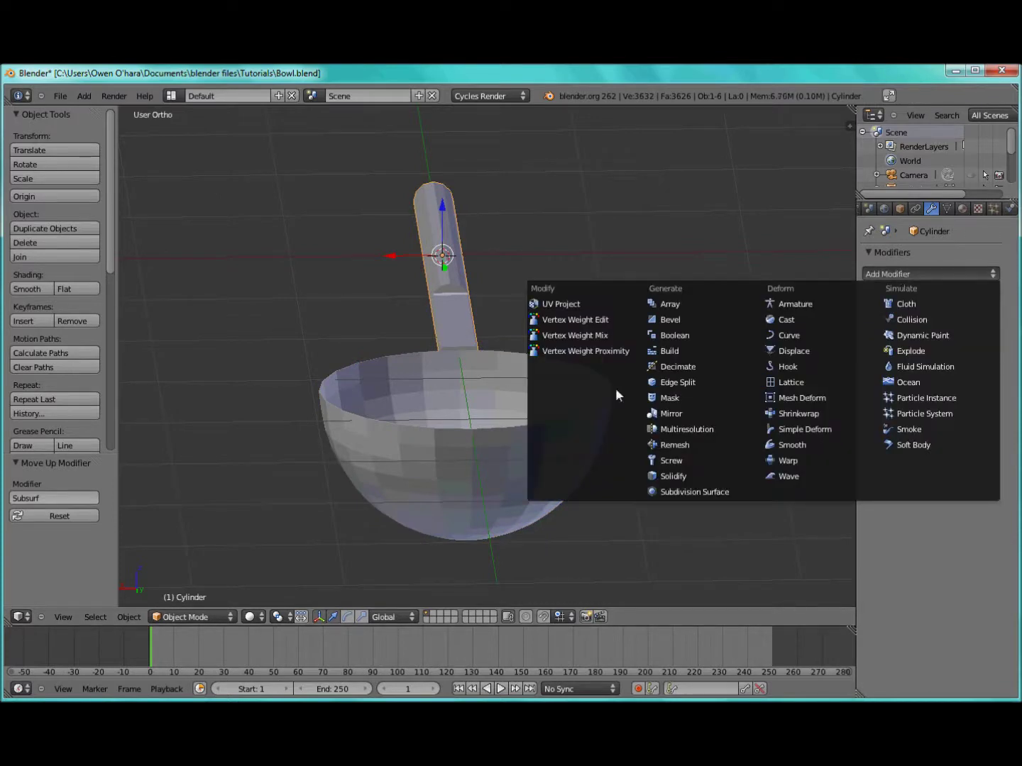
{"action": "left_click", "coordinate": [676, 491]}
Step: From the right side view, select the bowl Cylinder.001 and enter Edit Mode
{"action": "middle_click_drag", "start_coordinate": [583, 403], "coordinate": [556, 349]}
{"action": "key", "text": "KP_1"}
{"action": "key", "text": "KP_3"}
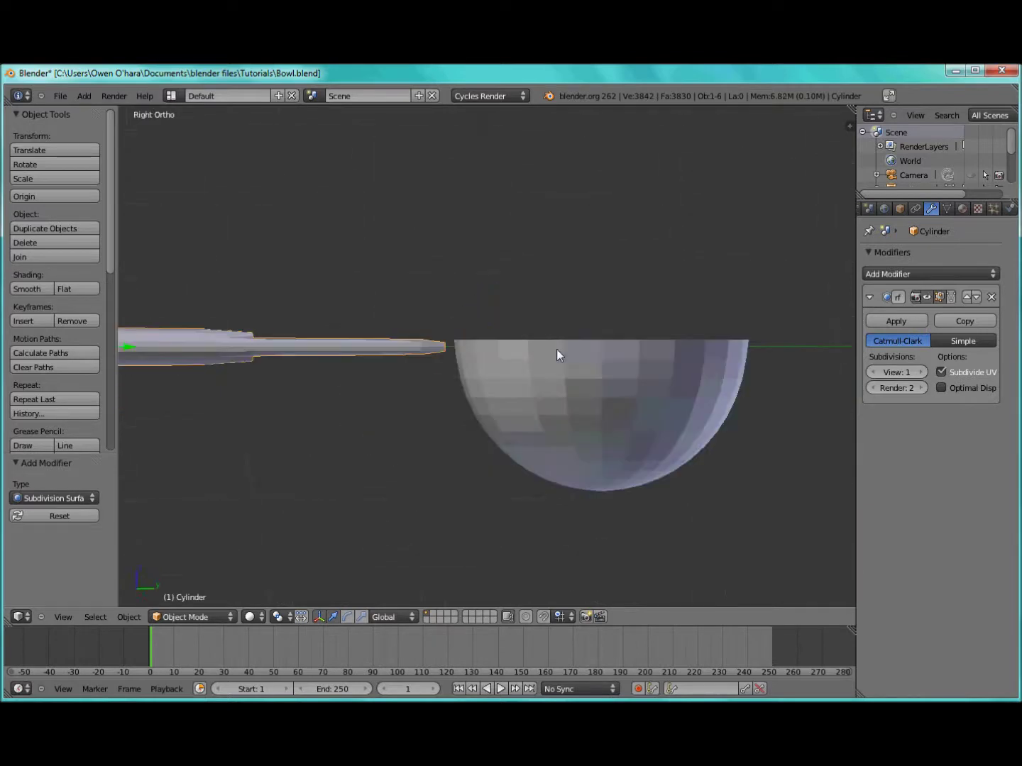
{"action": "right_click", "coordinate": [614, 379]}
{"action": "key", "text": "Tab"}
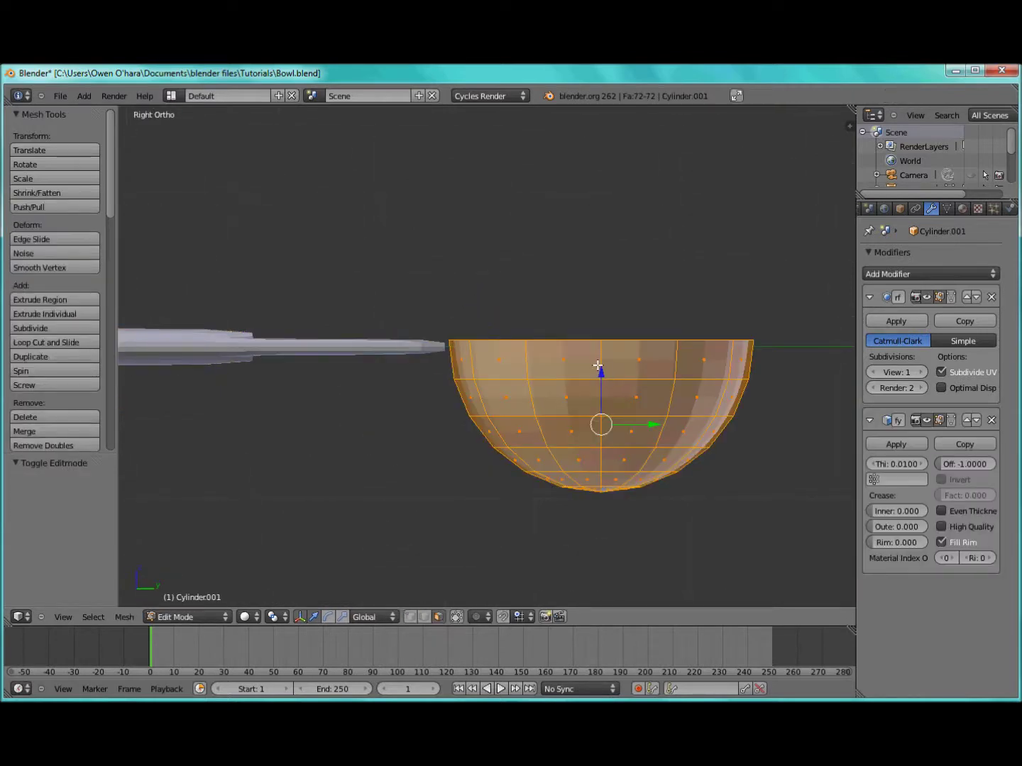
Step: Flatten the bowl vertically with a Z scale and nudge it upward
{"action": "scroll", "coordinate": [615, 379], "scroll_direction": "up", "scroll_amount": 2}
{"action": "middle_click_drag", "start_coordinate": [615, 379], "coordinate": [515, 394], "text": "shift"}
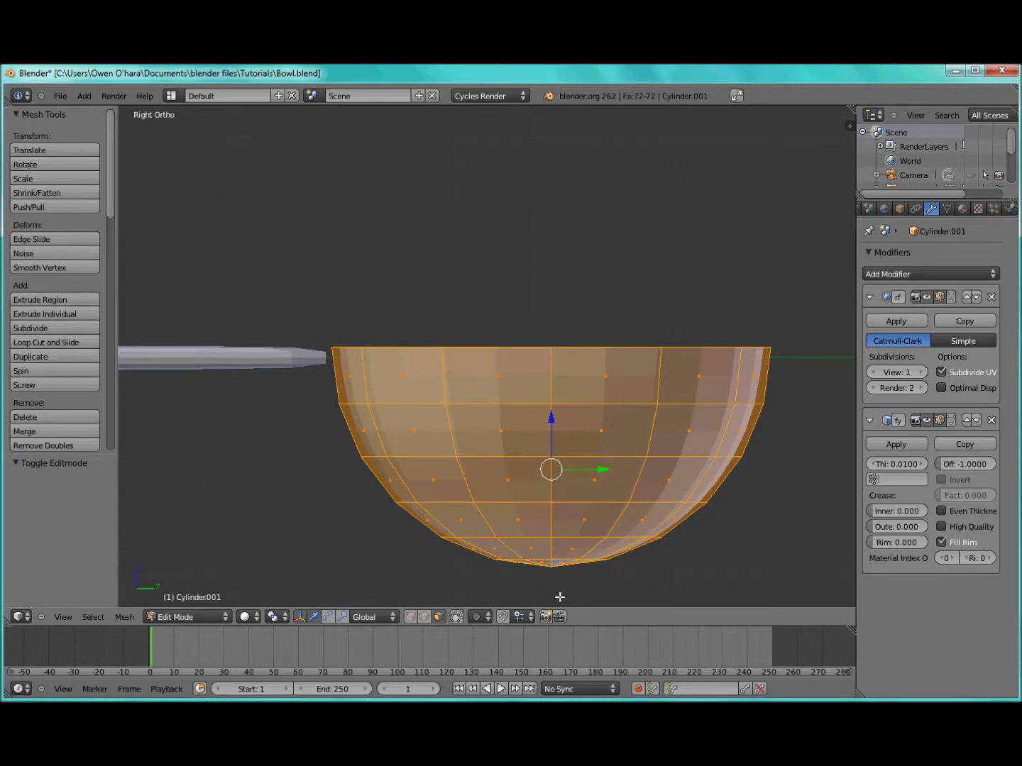
{"action": "key", "text": "s"}
{"action": "key", "text": "z"}
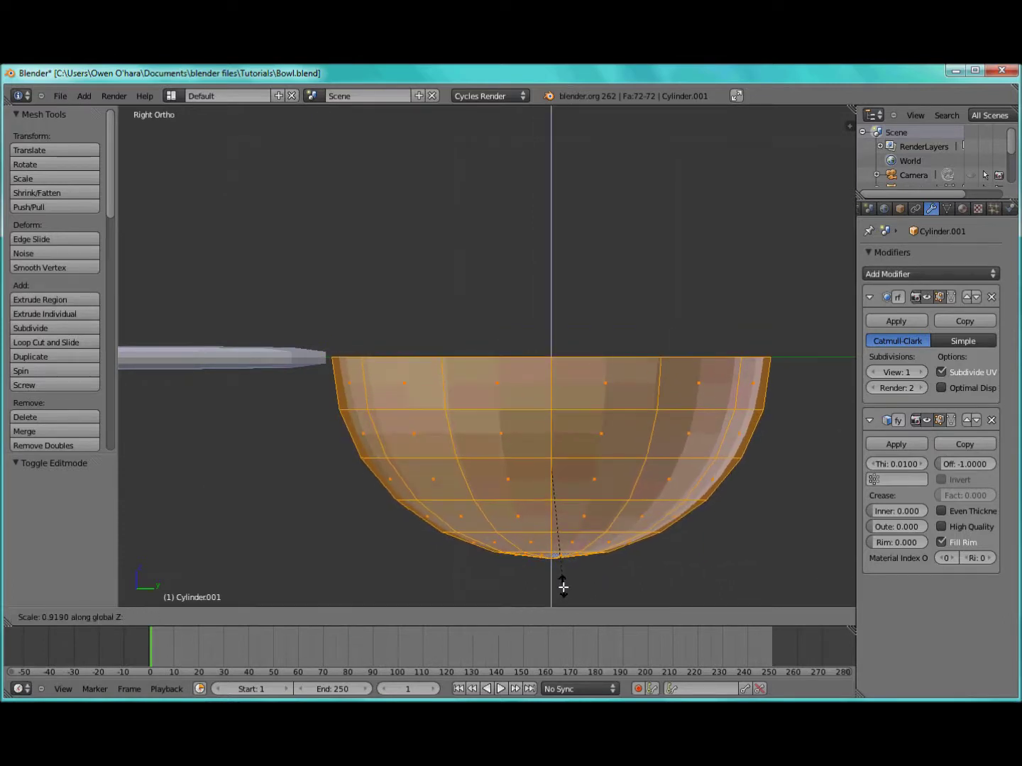
{"action": "left_click", "coordinate": [561, 573]}
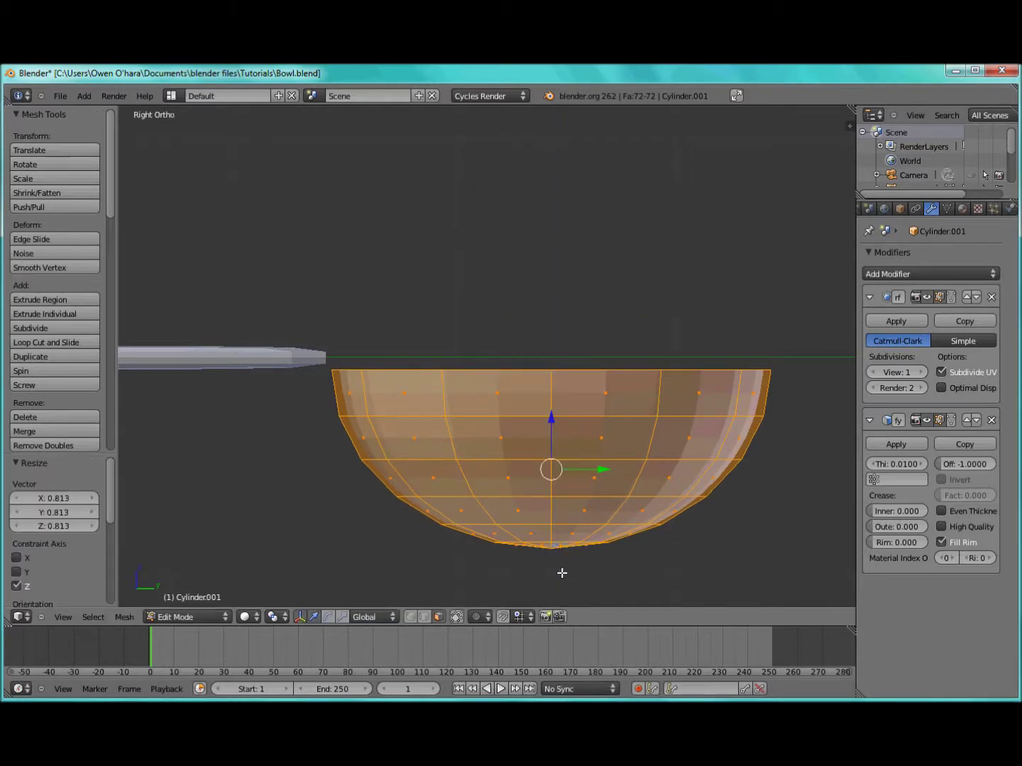
{"action": "key", "text": "g"}
{"action": "left_click", "coordinate": [558, 557]}
Step: In Top view, deselect all, switch to vertex select and enable Proportional Editing
{"action": "middle_click_drag", "start_coordinate": [523, 539], "coordinate": [496, 441]}
{"action": "key", "text": "KP_3"}
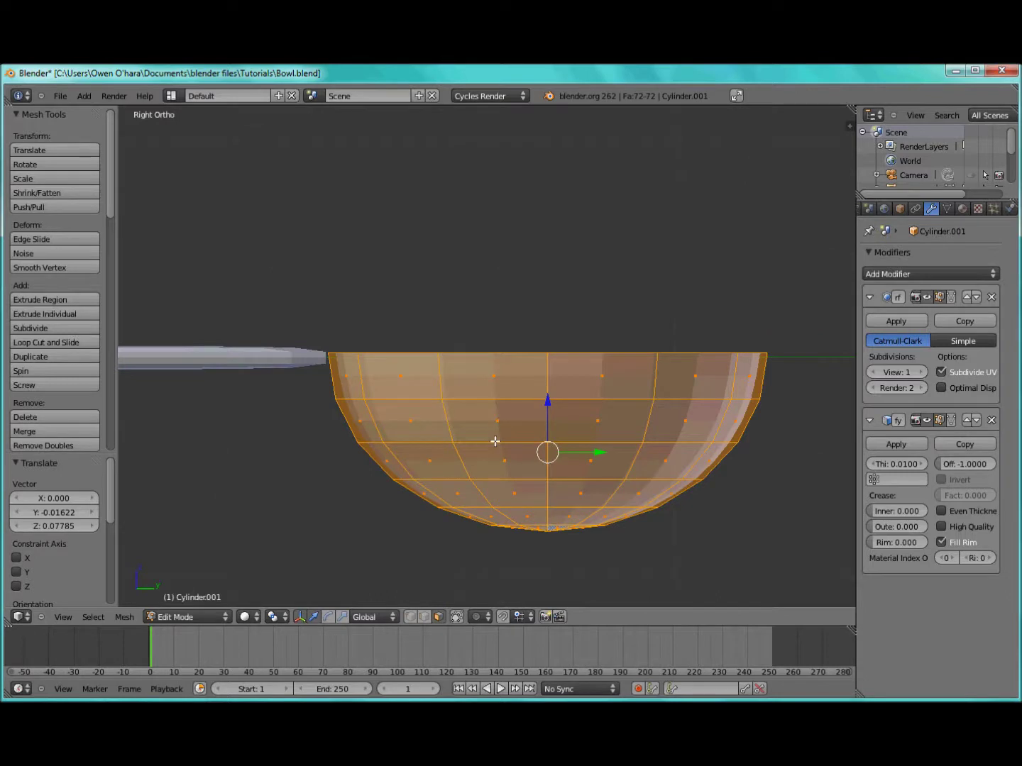
{"action": "key", "text": "KP_7"}
{"action": "middle_click_drag", "start_coordinate": [472, 277], "coordinate": [468, 415], "text": "shift"}
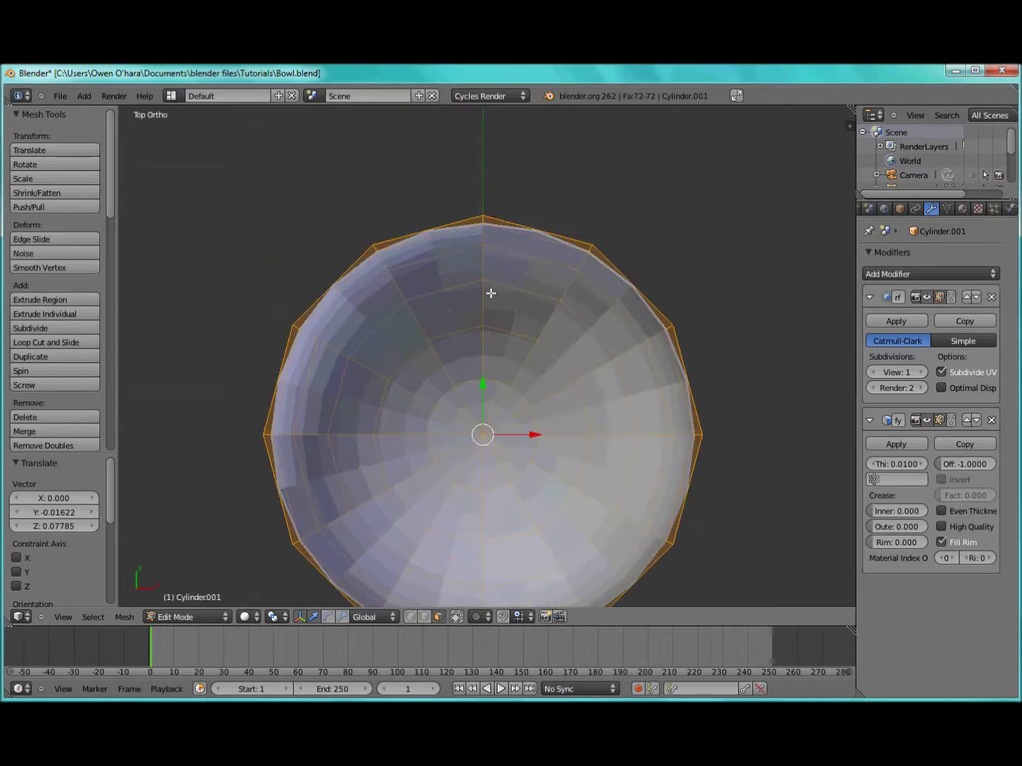
{"action": "key", "text": "a"}
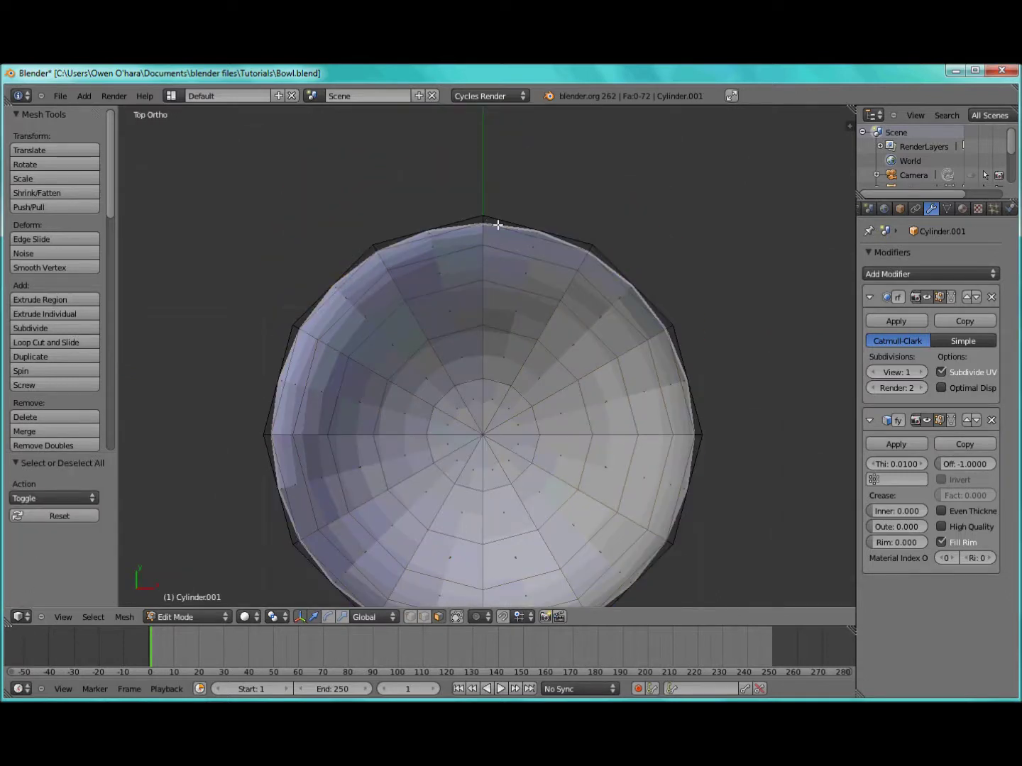
{"action": "left_click", "coordinate": [411, 616]}
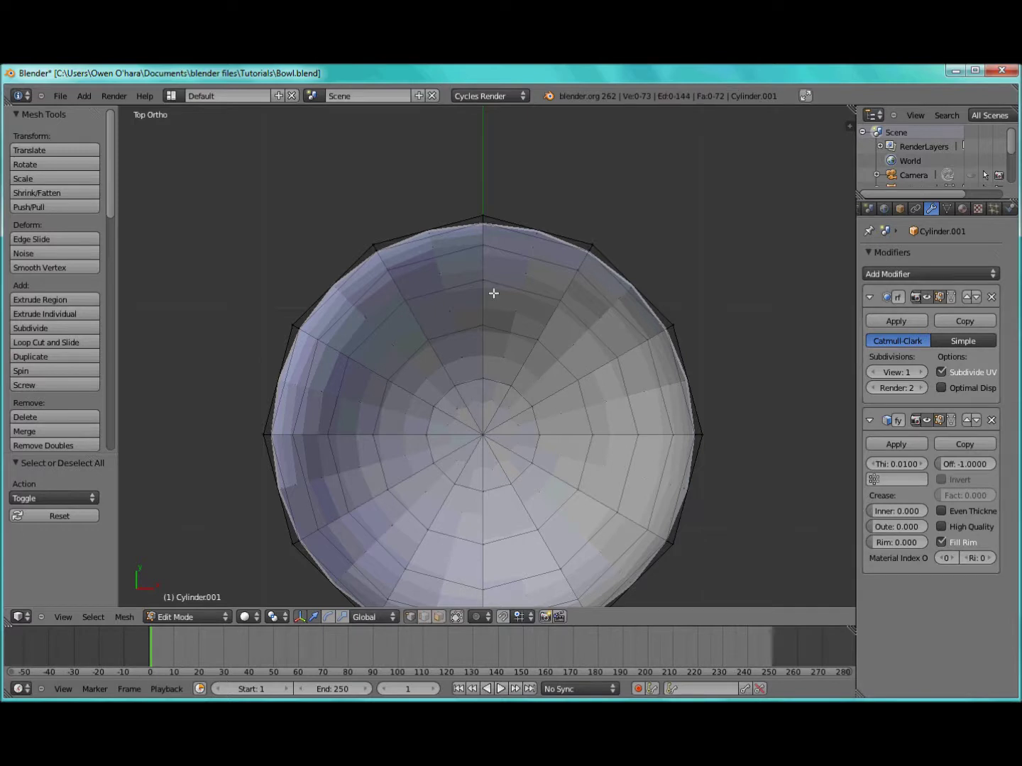
{"action": "left_click", "coordinate": [477, 616]}
{"action": "left_click", "coordinate": [479, 586]}
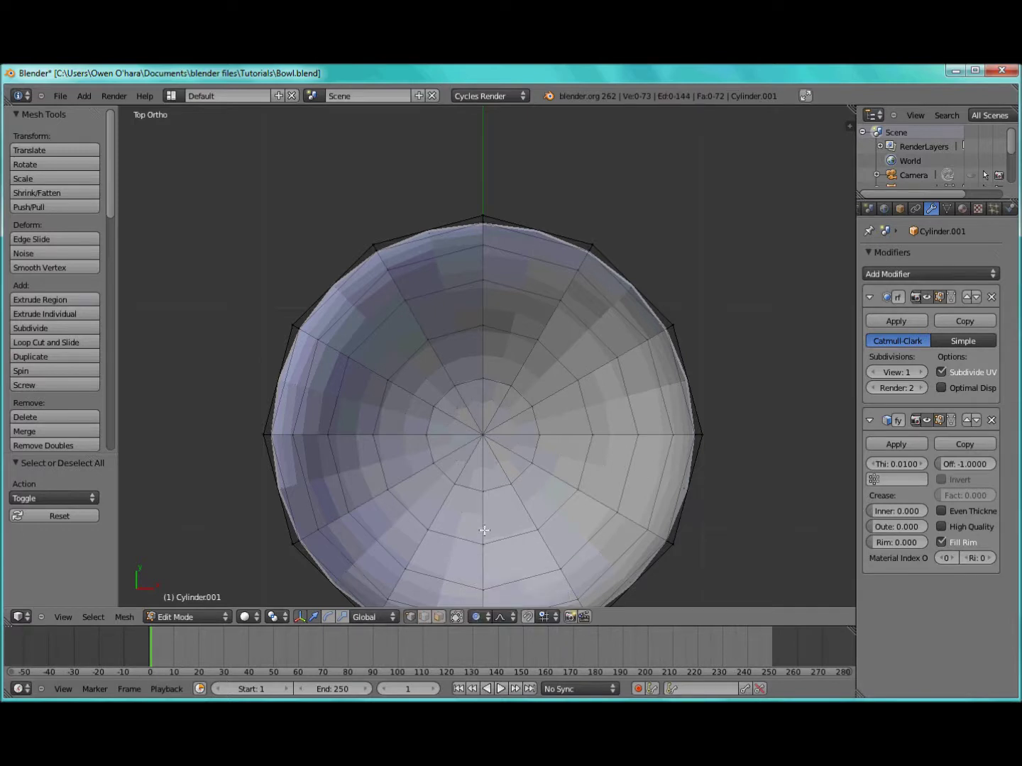
Step: Pull the bowl's top vertex outward with proportional falloff to stretch it into an oval
{"action": "right_click", "coordinate": [486, 214]}
{"action": "scroll", "coordinate": [484, 213], "scroll_direction": "down", "scroll_amount": 3}
{"action": "left_click_drag", "start_coordinate": [487, 227], "coordinate": [486, 211]}
{"action": "scroll", "coordinate": [486, 222], "scroll_direction": "down", "scroll_amount": 3}
{"action": "scroll", "coordinate": [486, 220], "scroll_direction": "down", "scroll_amount": 12}
{"action": "scroll", "coordinate": [486, 223], "scroll_direction": "down", "scroll_amount": 1}
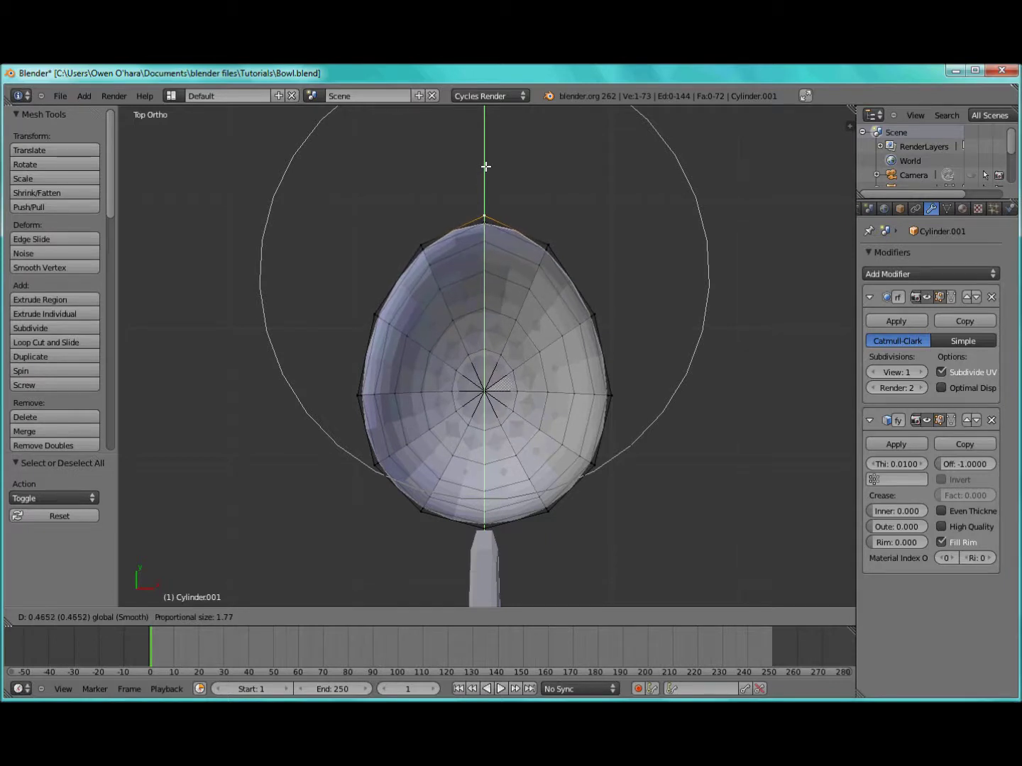
{"action": "left_click", "coordinate": [485, 160]}
{"action": "scroll", "coordinate": [576, 317], "scroll_direction": "down", "scroll_amount": 1}
{"action": "scroll", "coordinate": [576, 317], "scroll_direction": "down", "scroll_amount": 5}
Step: Scale the whole bowl to 0.818 and move it -0.145 along Y toward the handle
{"action": "key", "text": "Tab"}
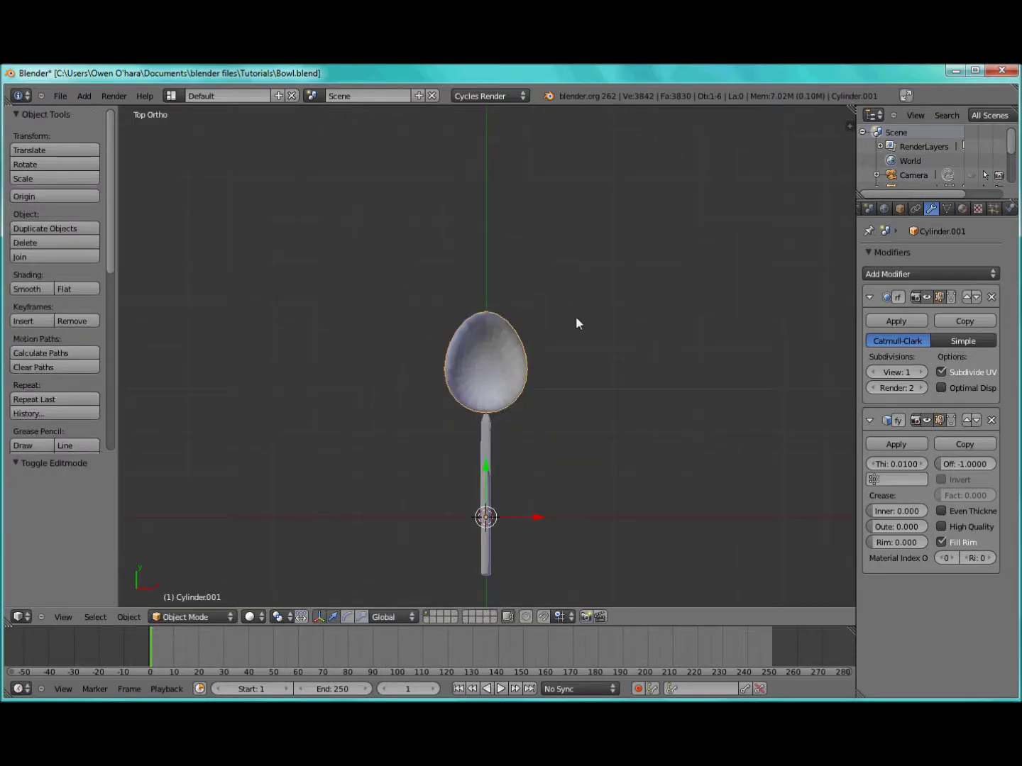
{"action": "middle_click_drag", "start_coordinate": [555, 416], "coordinate": [472, 368]}
{"action": "key", "text": "KP_3"}
{"action": "key", "text": "Tab"}
{"action": "key", "text": "a"}
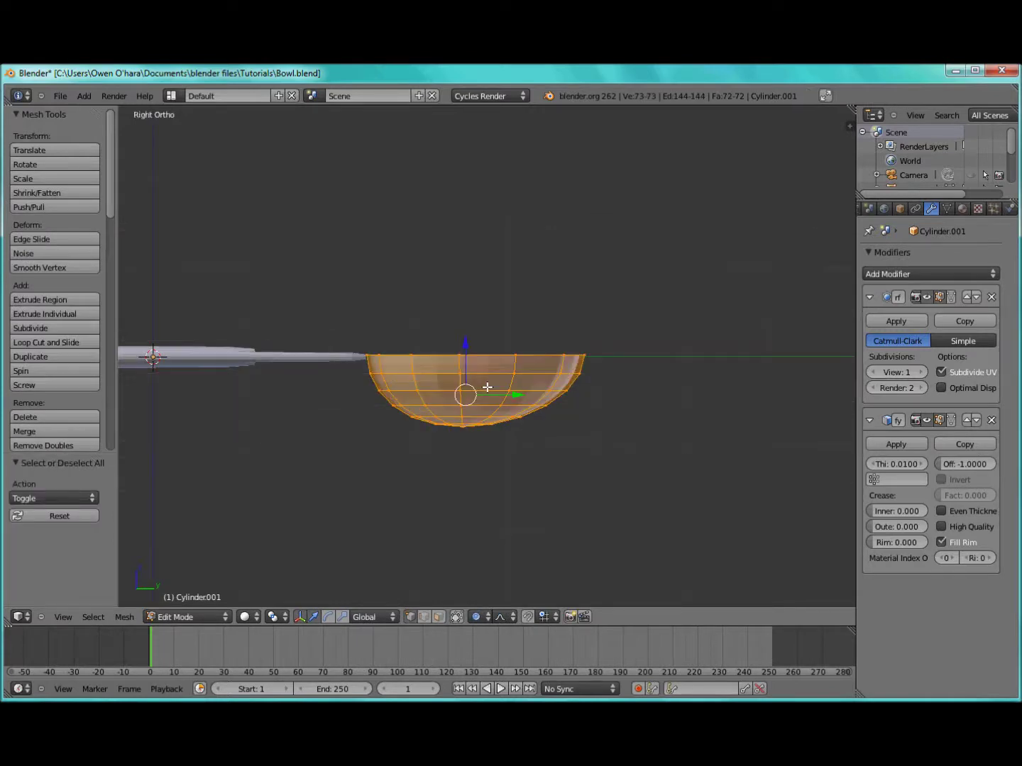
{"action": "key", "text": "s"}
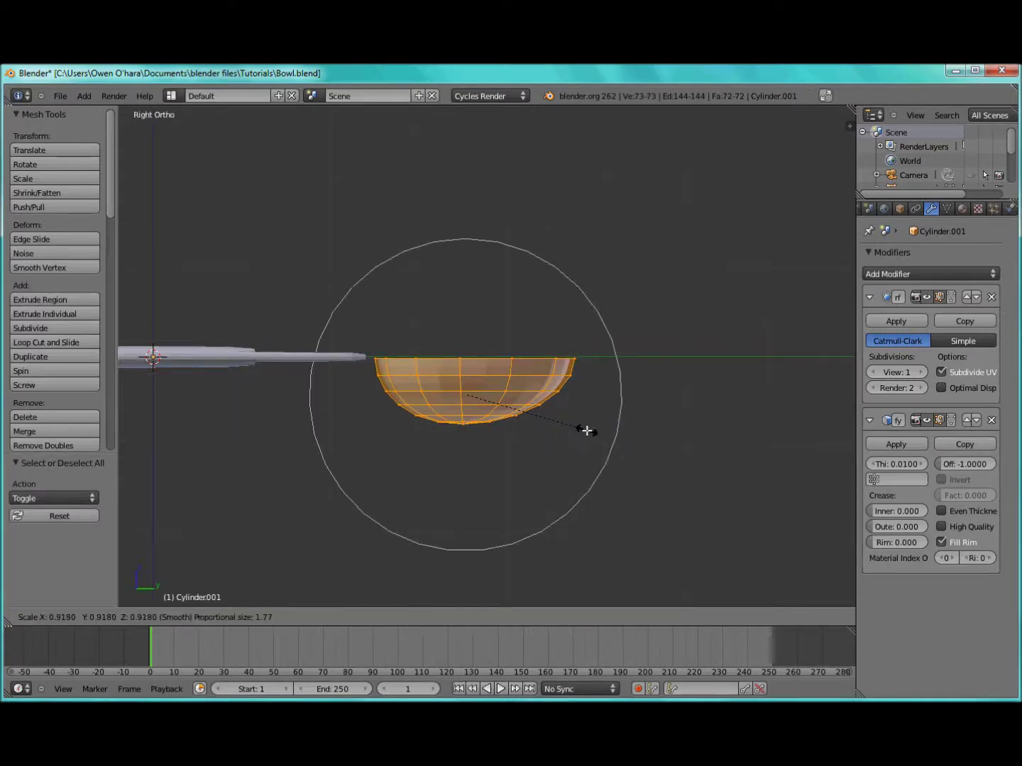
{"action": "left_click", "coordinate": [568, 426]}
{"action": "key", "text": "g"}
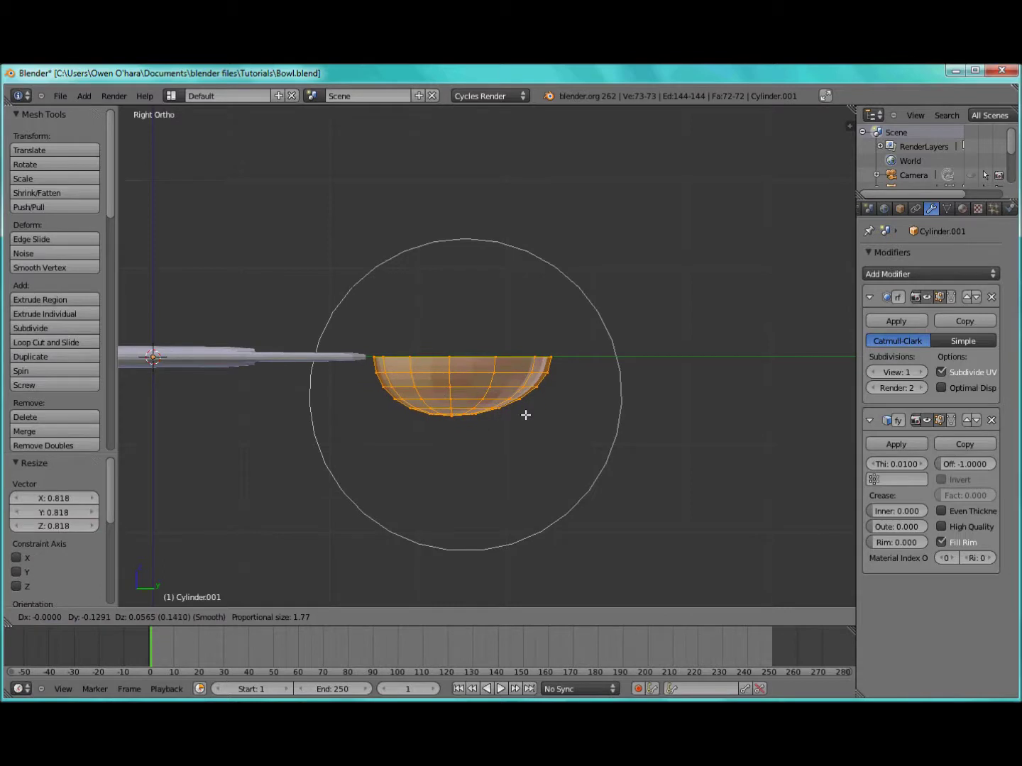
{"action": "left_click", "coordinate": [525, 414]}
Step: Leave the bowl and open the handle cylinder in Edit Mode
{"action": "scroll", "coordinate": [523, 413], "scroll_direction": "up", "scroll_amount": 4}
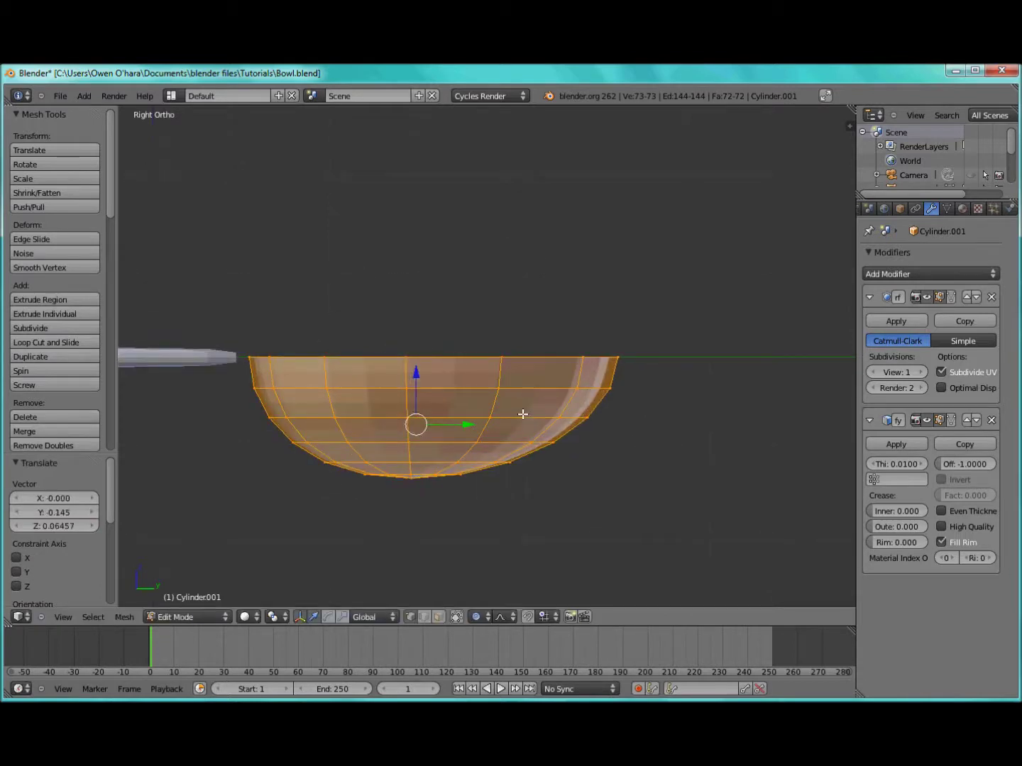
{"action": "key", "text": "Tab"}
{"action": "right_click", "coordinate": [176, 364]}
{"action": "key", "text": "Tab"}
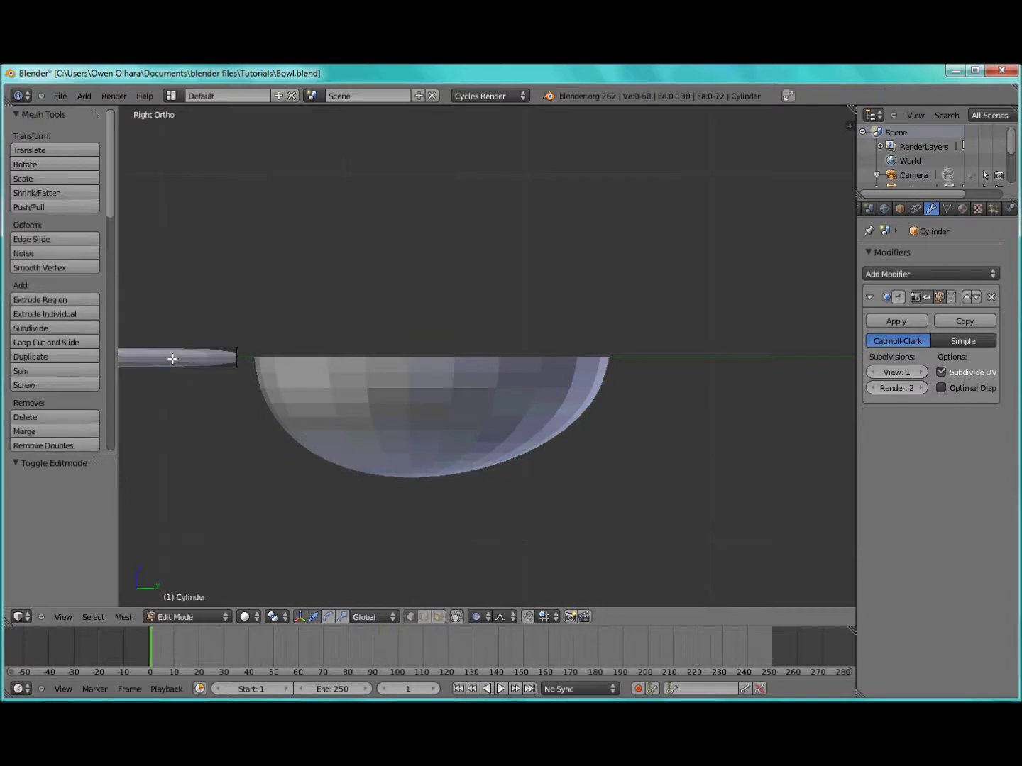
Step: Return to the side view and set Proportional Editing to Disable
{"action": "middle_click_drag", "start_coordinate": [168, 362], "coordinate": [213, 495], "text": "shift"}
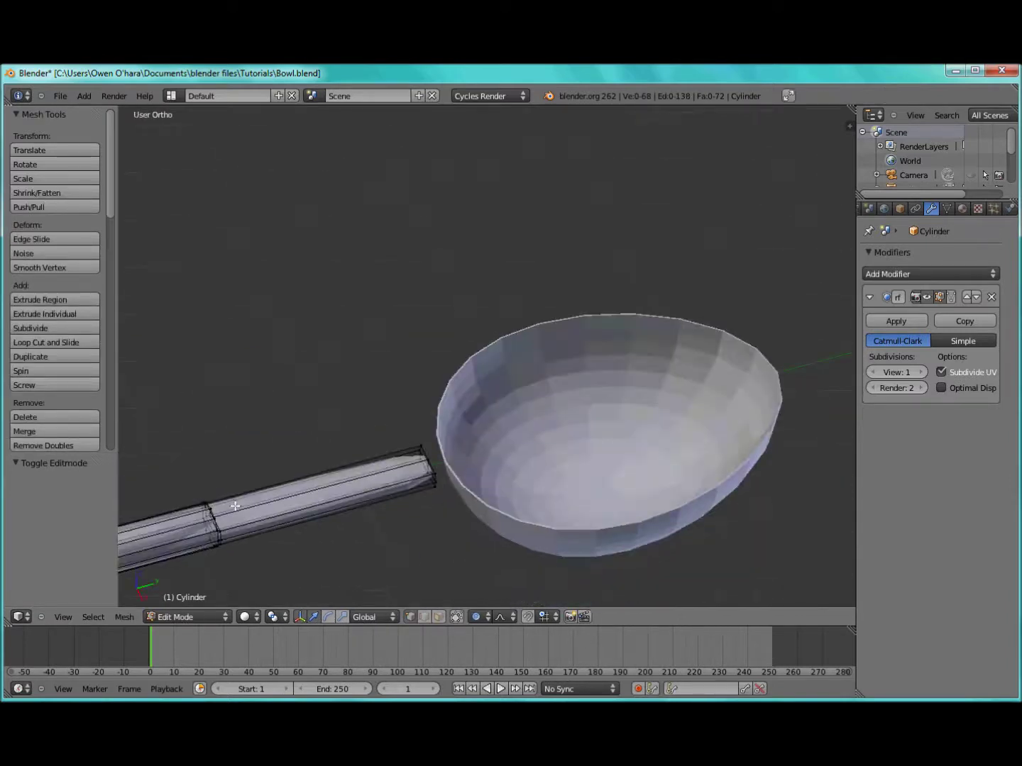
{"action": "key", "text": "KP_3"}
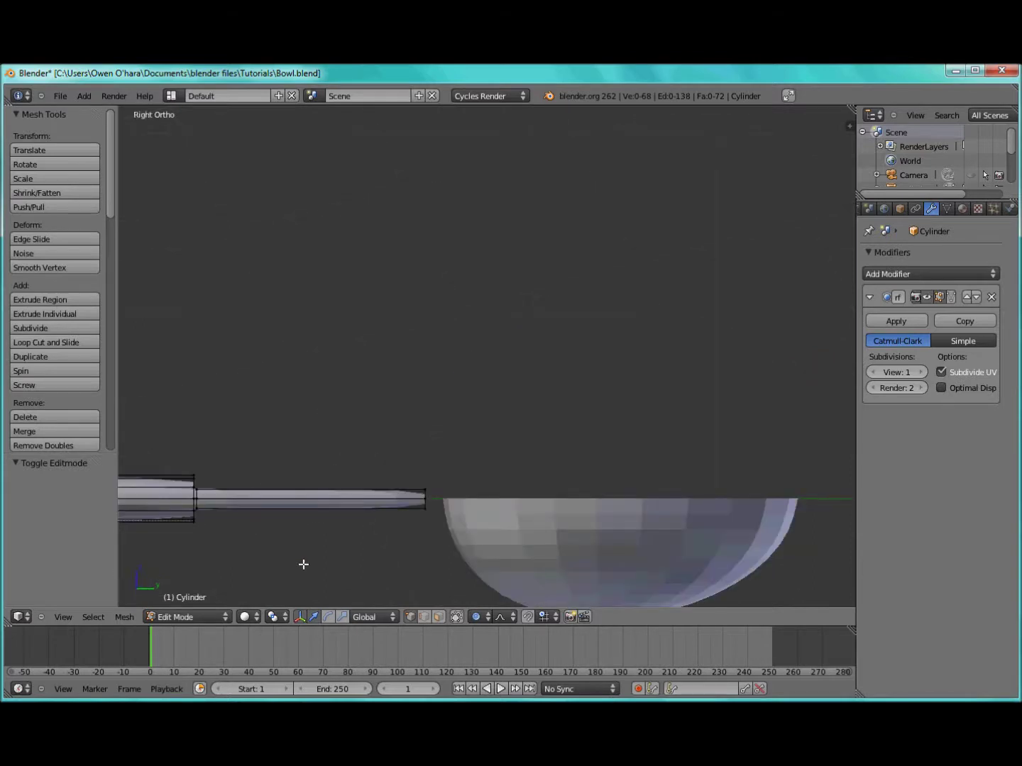
{"action": "mouse_move", "coordinate": [349, 523]}
{"action": "middle_mouse_down"}
{"action": "mouse_move", "coordinate": [347, 561]}
{"action": "mouse_move", "coordinate": [343, 538]}
{"action": "middle_mouse_up"}
{"action": "right_click", "coordinate": [332, 485]}
{"action": "key", "text": "g"}
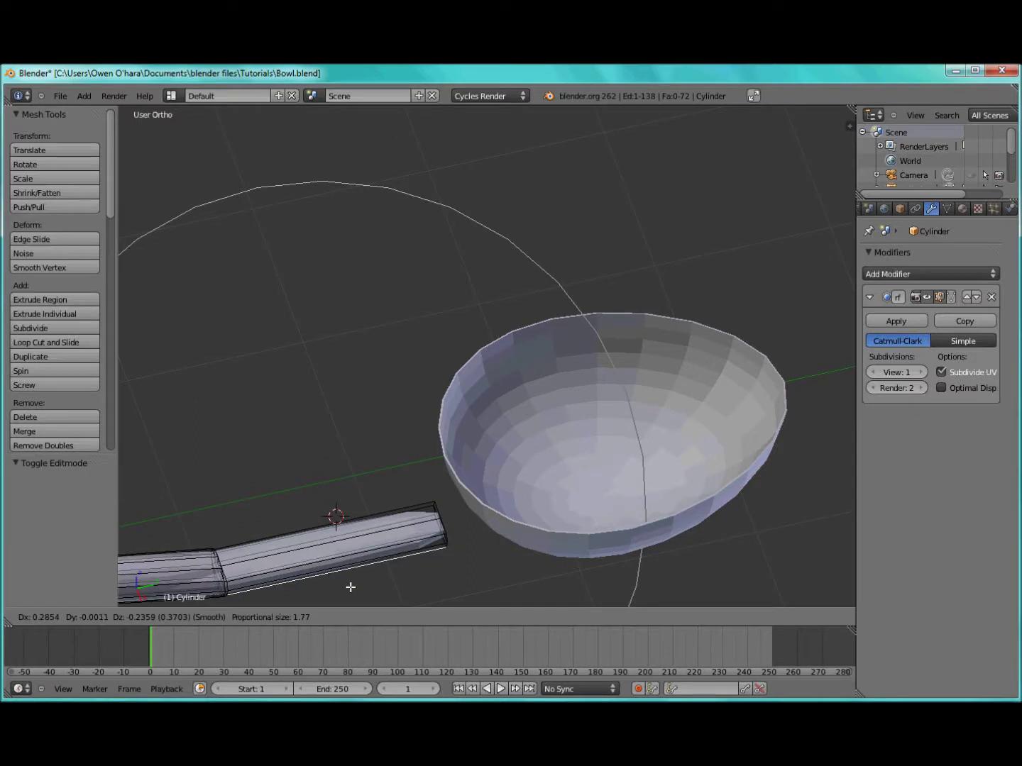
{"action": "right_click", "coordinate": [354, 559]}
{"action": "left_click", "coordinate": [477, 618]}
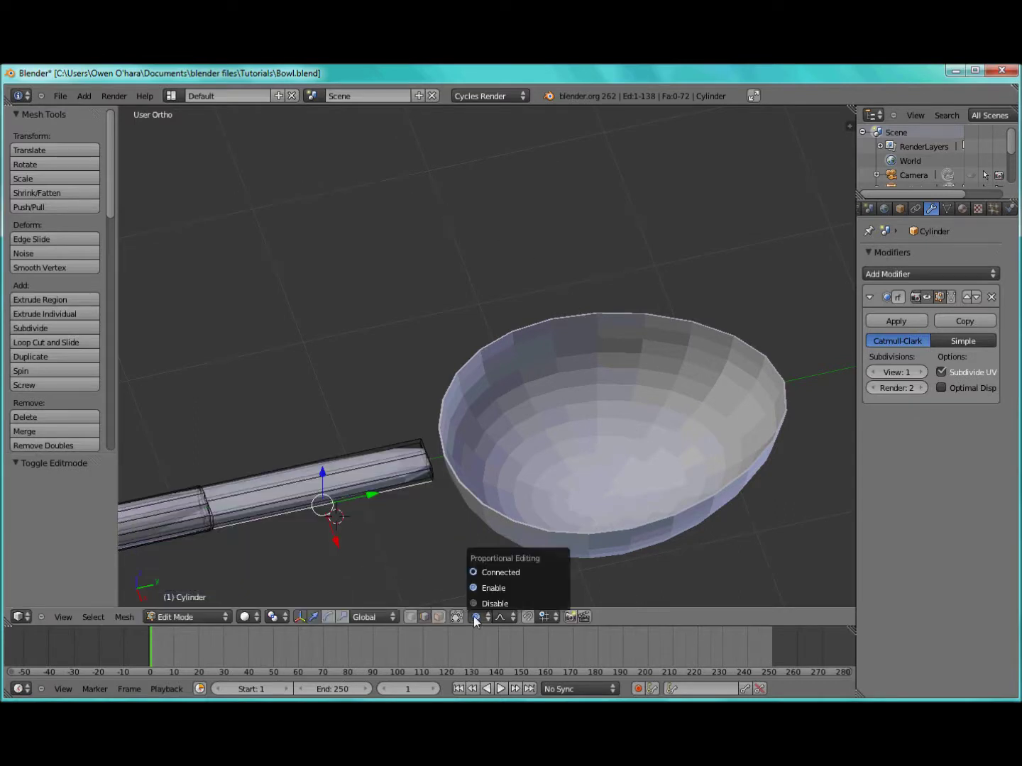
{"action": "left_click", "coordinate": [489, 604]}
Step: Select the edge loops around the handle's narrow tip
{"action": "right_click", "coordinate": [336, 489]}
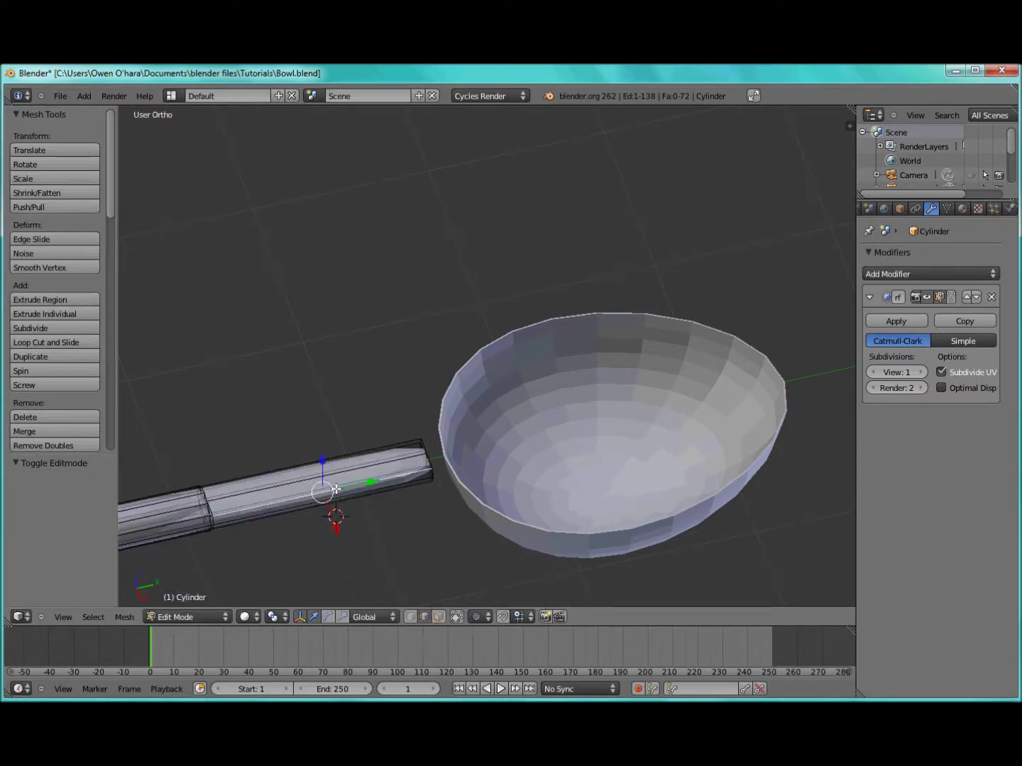
{"action": "middle_click_drag", "start_coordinate": [300, 544], "coordinate": [452, 490]}
{"action": "right_click", "coordinate": [439, 456], "text": "shift"}
{"action": "right_click", "coordinate": [449, 442], "text": "shift"}
{"action": "right_click", "coordinate": [449, 443], "text": "shift"}
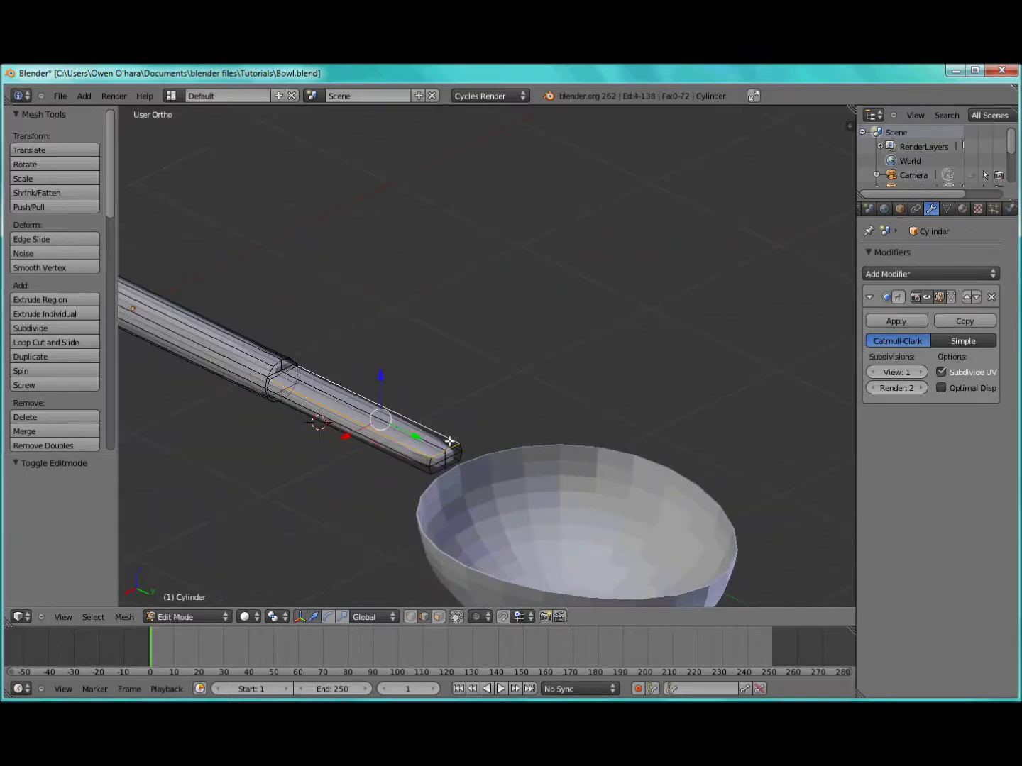
{"action": "scroll", "coordinate": [256, 401], "scroll_direction": "up", "scroll_amount": 5}
{"action": "middle_click_drag", "start_coordinate": [255, 399], "coordinate": [462, 374], "text": "shift"}
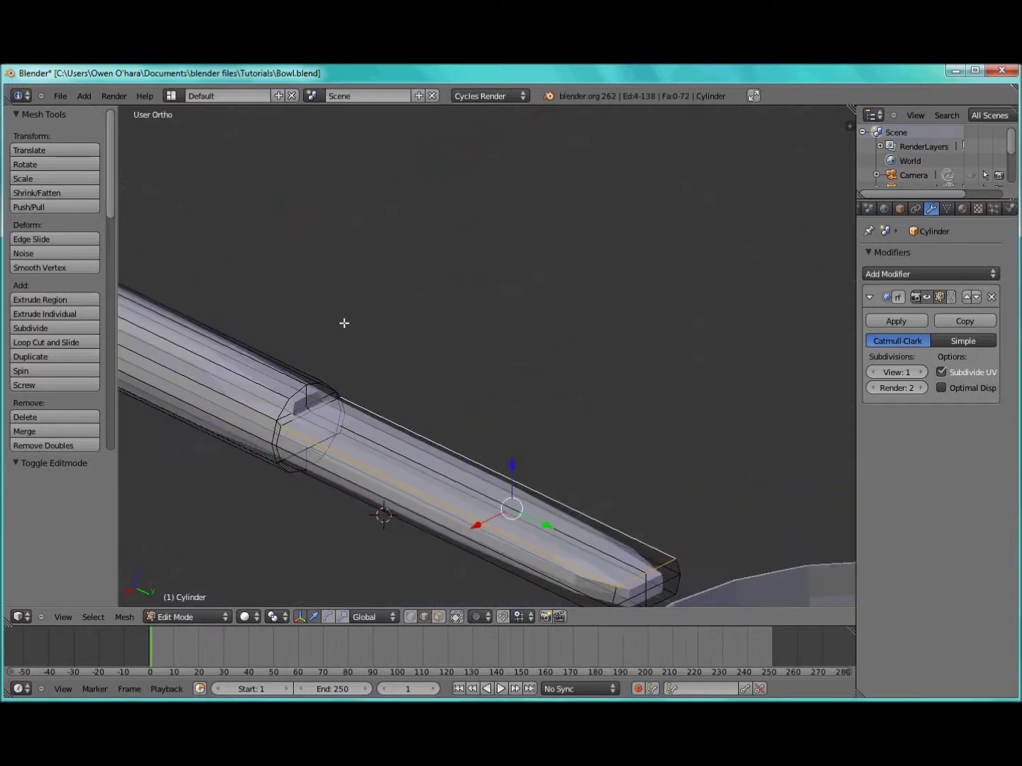
{"action": "right_click", "coordinate": [279, 422], "text": "shift"}
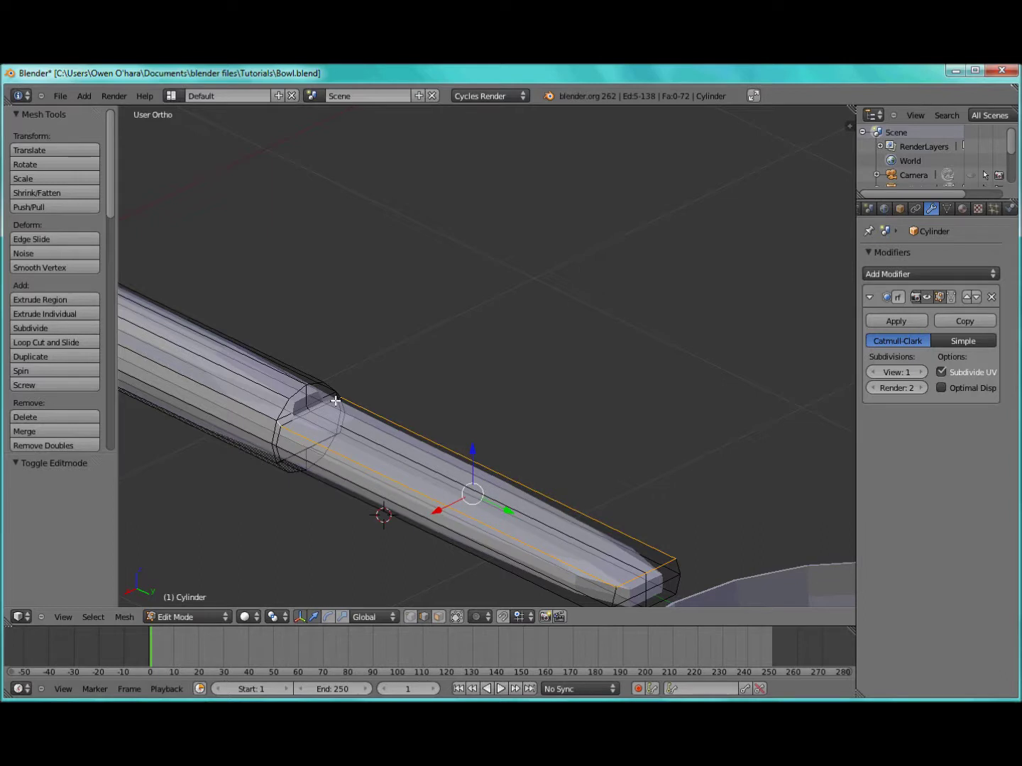
{"action": "right_click", "coordinate": [323, 409], "text": "shift"}
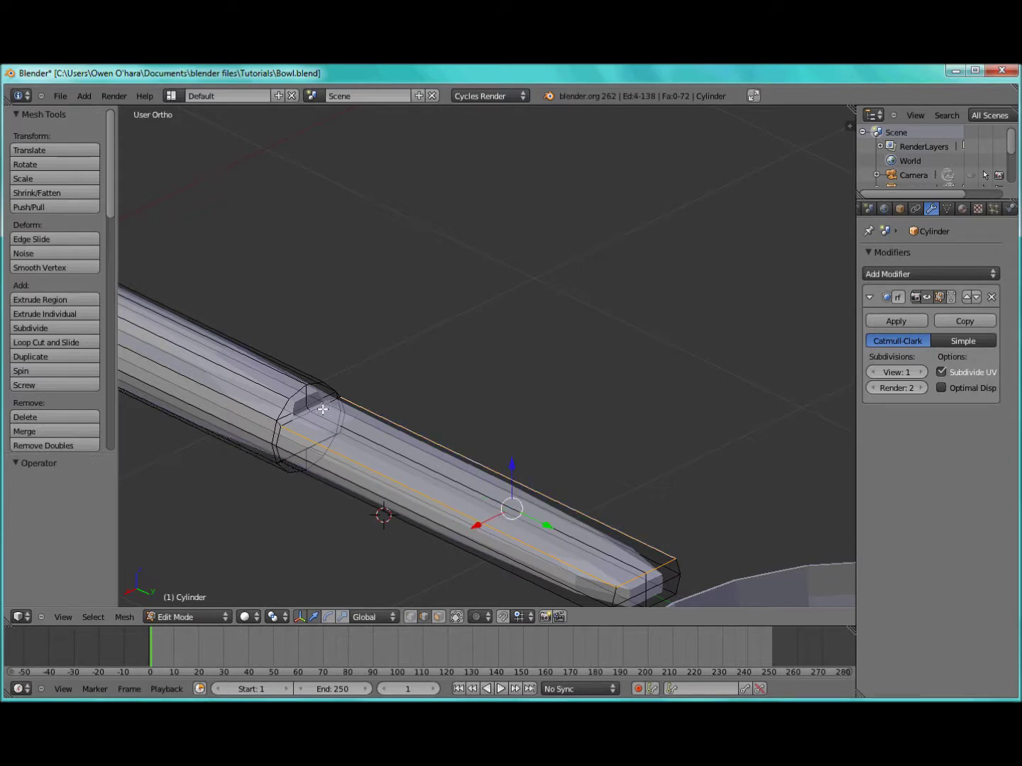
{"action": "right_click", "coordinate": [319, 410], "text": "shift"}
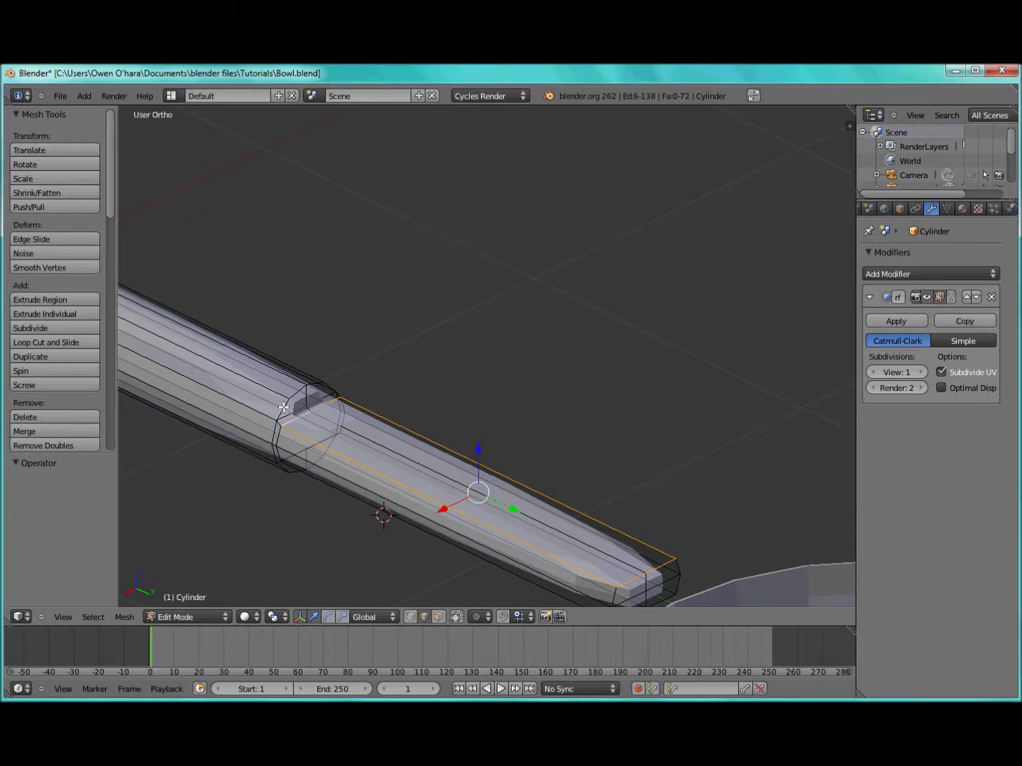
{"action": "right_click", "coordinate": [287, 402], "text": "alt+shift"}
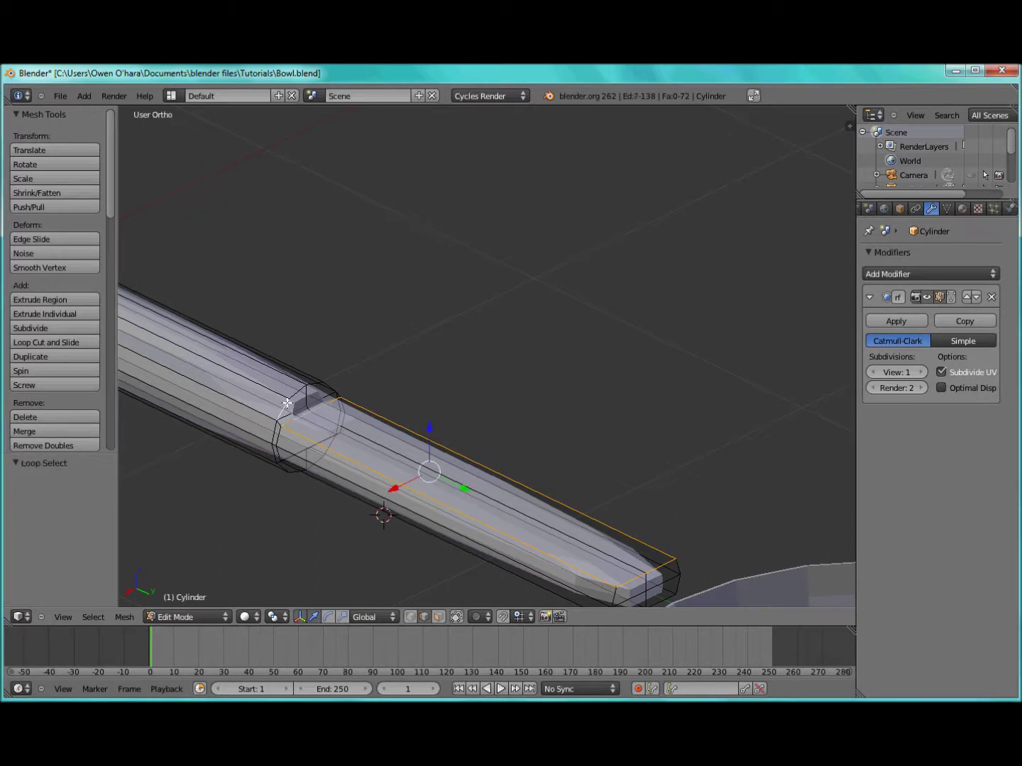
{"action": "right_click", "coordinate": [297, 394], "text": "alt+shift"}
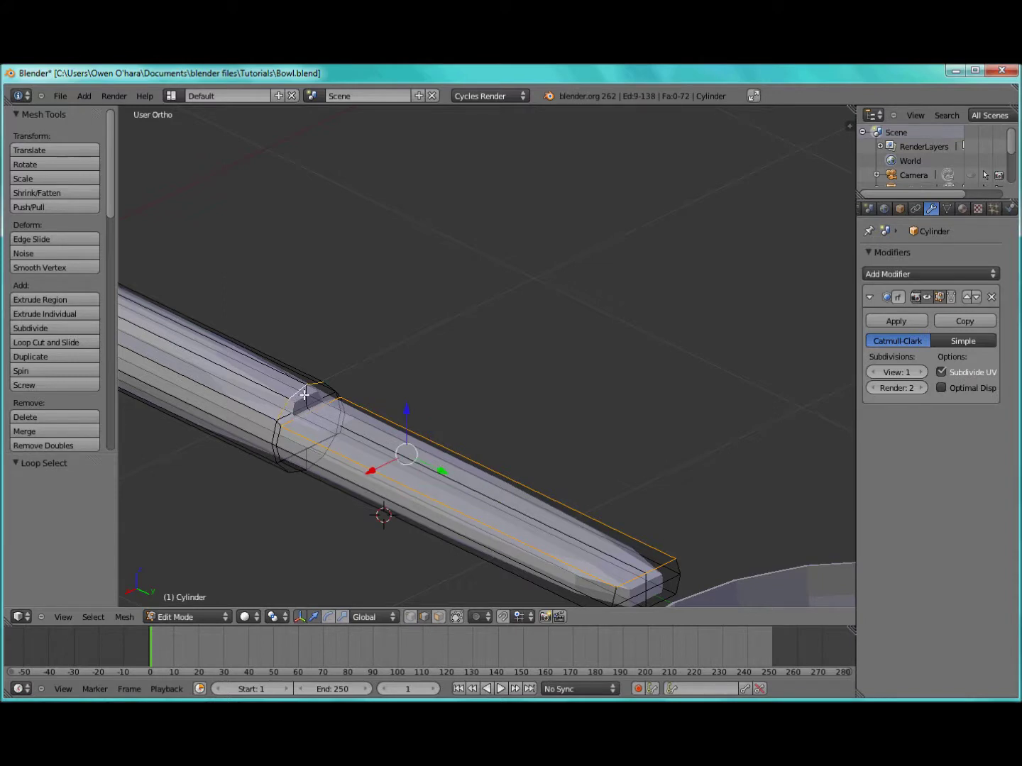
{"action": "right_click", "coordinate": [328, 390], "text": "alt+shift"}
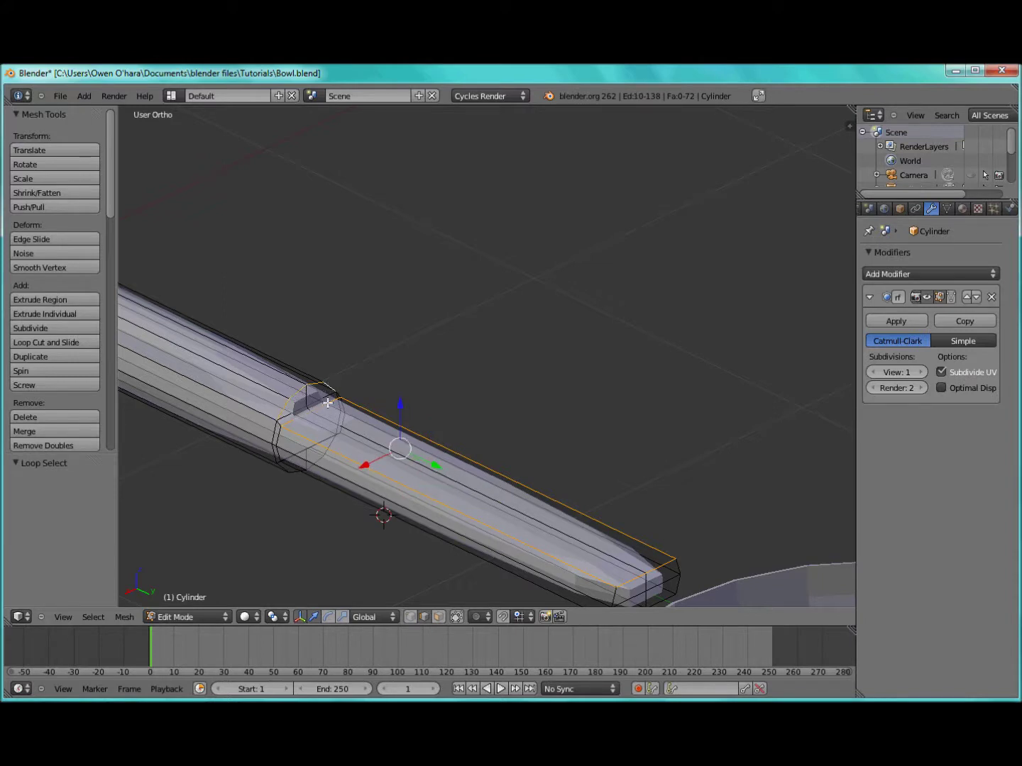
Step: Add the tip's base ring and cylinder-end edges to the selection, then bring up the Edges menu
{"action": "right_click", "coordinate": [274, 440], "text": "alt+shift"}
{"action": "right_click", "coordinate": [284, 471], "text": "alt+shift"}
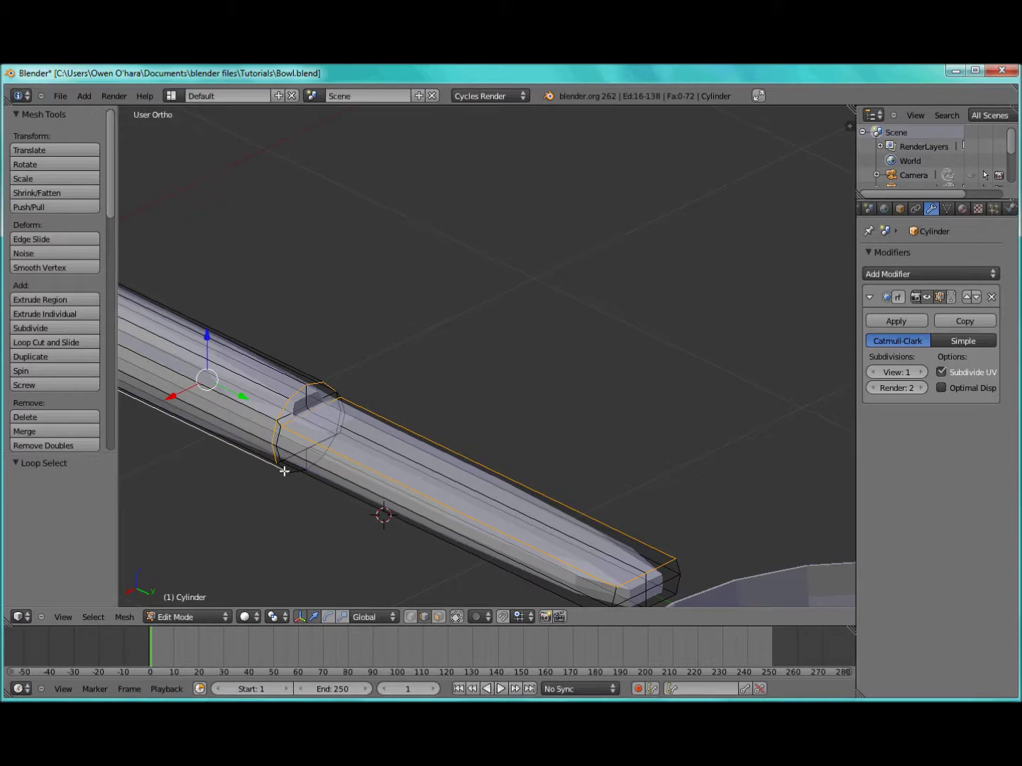
{"action": "key", "text": "ctrl+z"}
{"action": "middle_click_drag", "start_coordinate": [292, 486], "coordinate": [311, 351]}
{"action": "middle_click_drag", "start_coordinate": [358, 464], "coordinate": [343, 423], "text": "shift"}
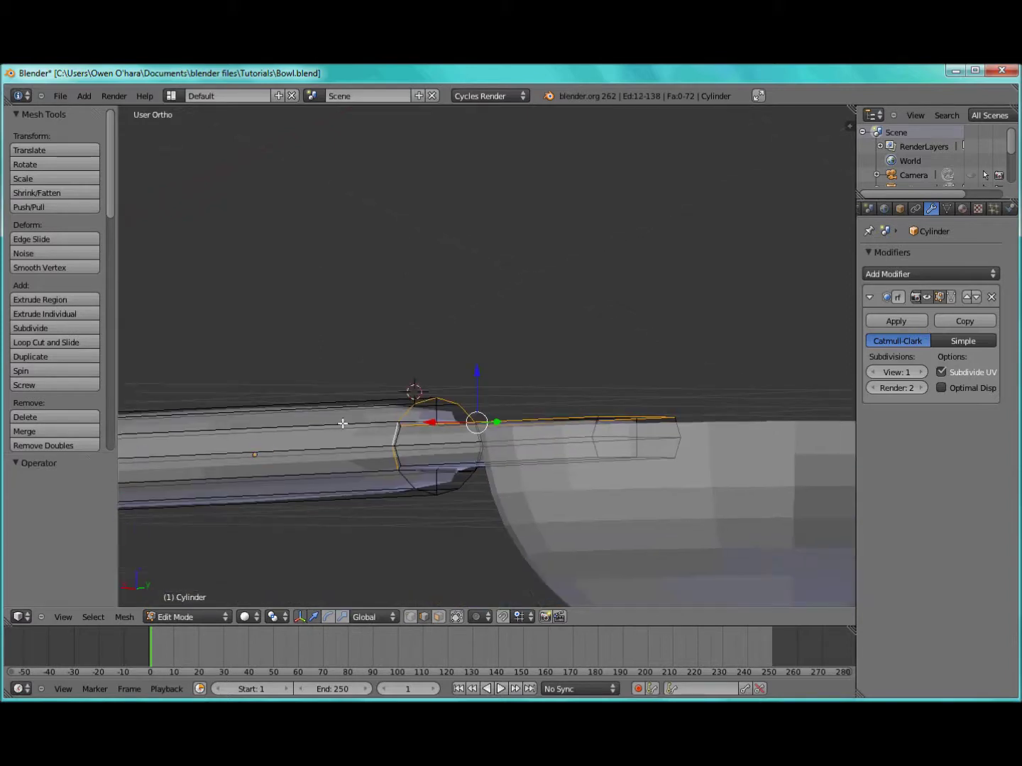
{"action": "right_click", "coordinate": [426, 498], "text": "alt+shift"}
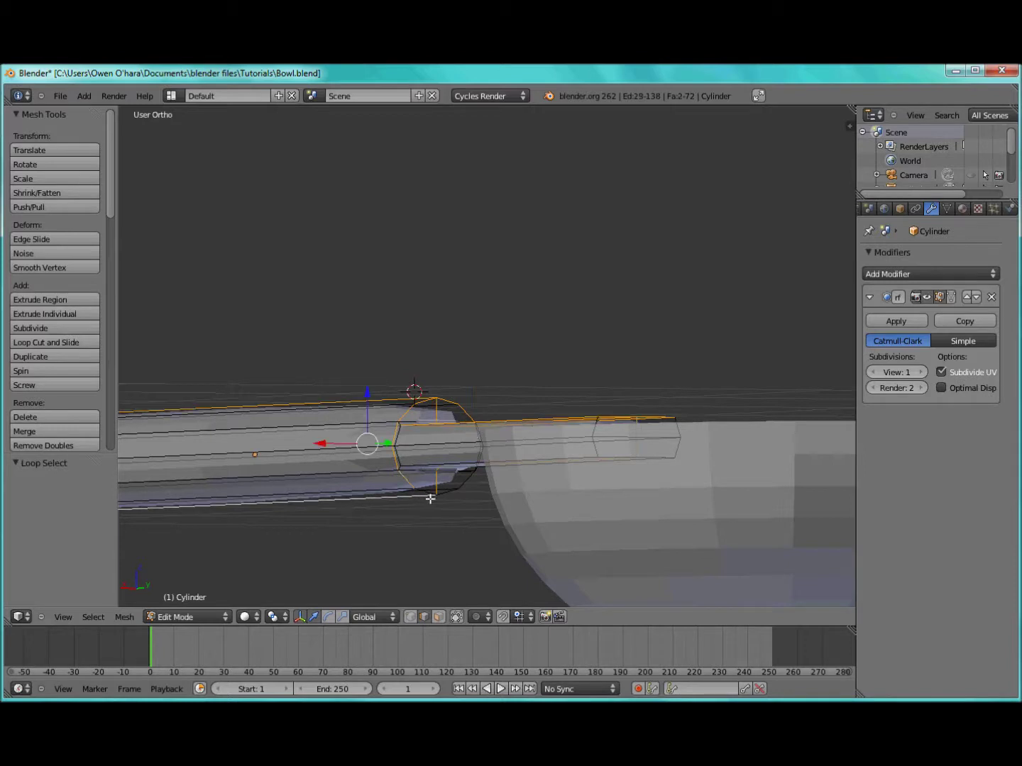
{"action": "key", "text": "ctrl+z"}
{"action": "right_click", "coordinate": [422, 489], "text": "alt+shift"}
{"action": "right_click", "coordinate": [463, 485], "text": "shift"}
{"action": "middle_click_drag", "start_coordinate": [492, 472], "coordinate": [481, 479]}
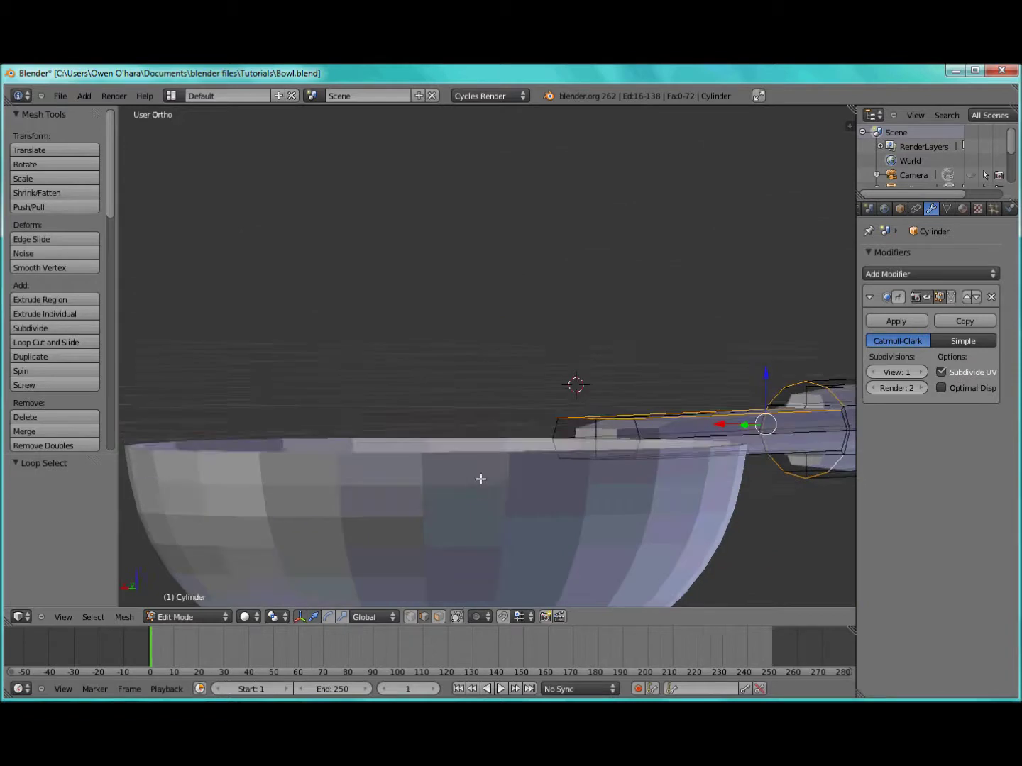
{"action": "right_click", "coordinate": [846, 442], "text": "shift"}
{"action": "middle_click_drag", "start_coordinate": [846, 443], "coordinate": [538, 451]}
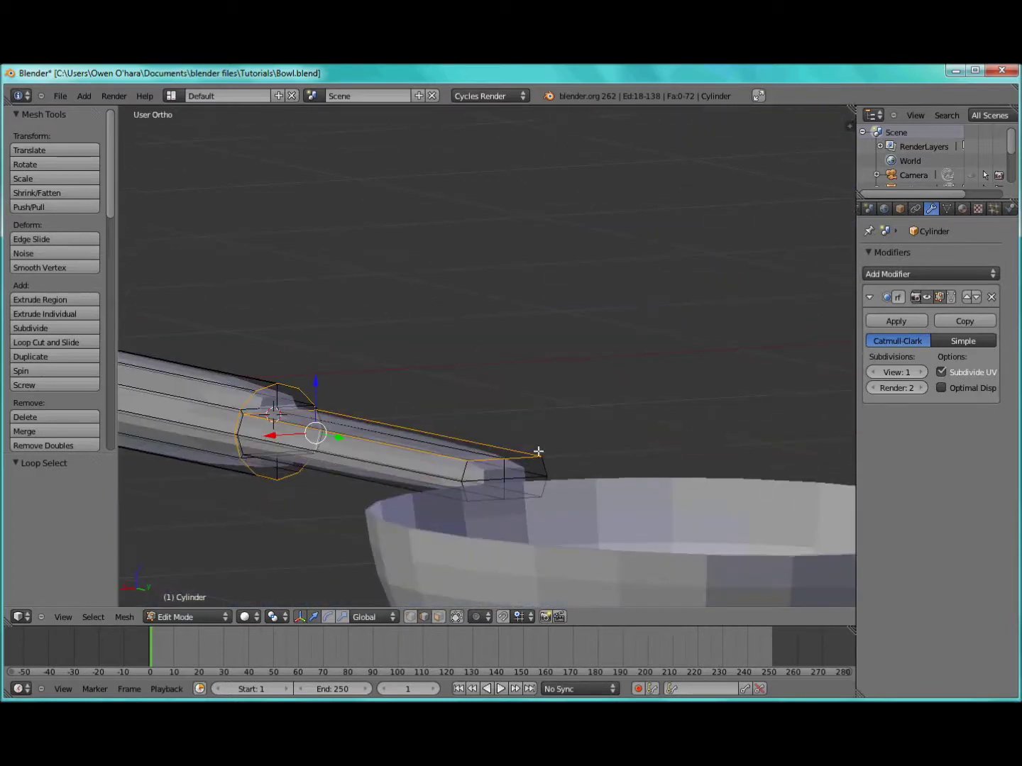
{"action": "scroll", "coordinate": [528, 456], "scroll_direction": "down", "scroll_amount": 4}
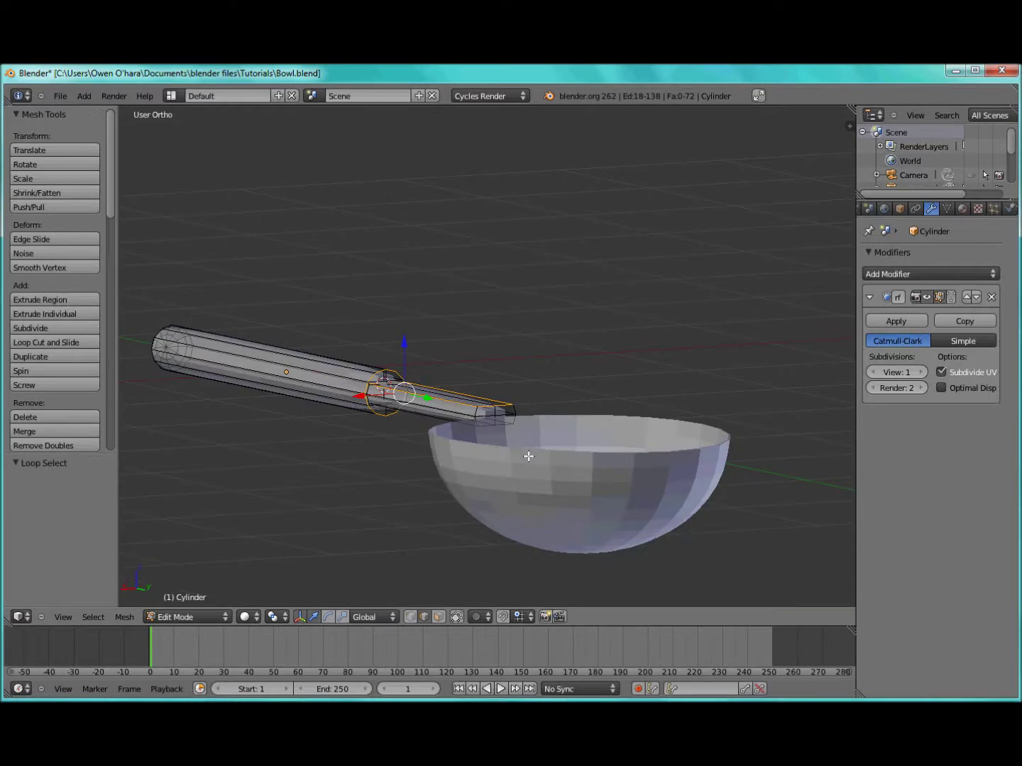
{"action": "key", "text": "ctrl+e"}
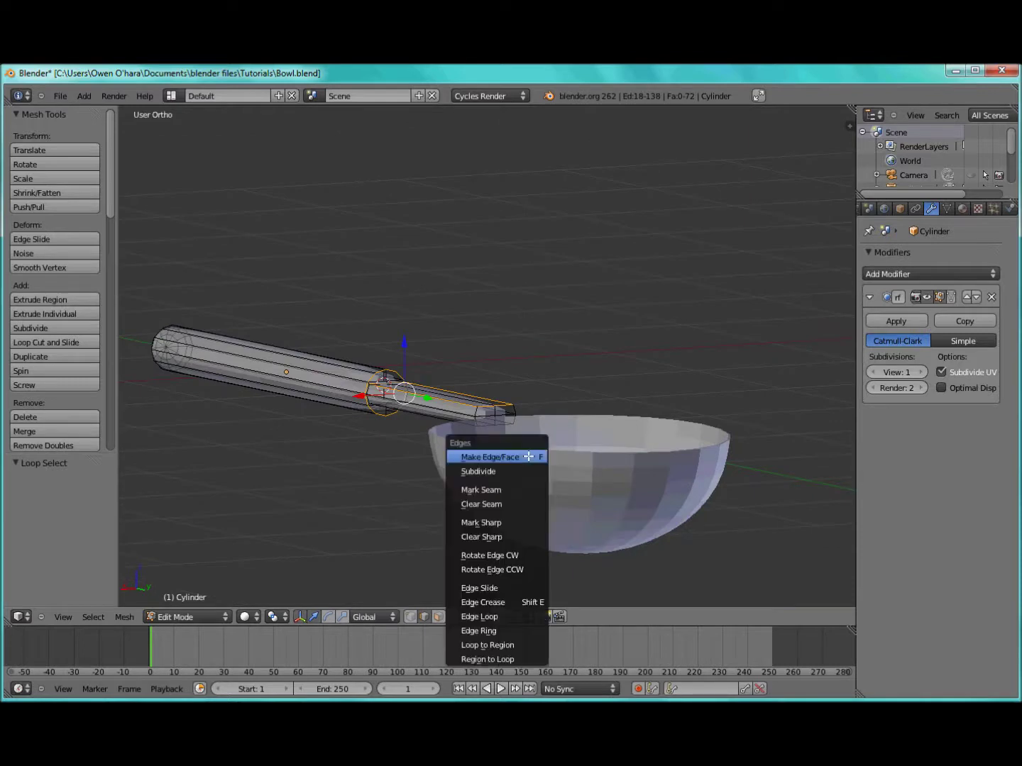
Step: Mark the tip edges sharp, then add an Edge Split without Edge Angle, placed above Subdivision Surface
{"action": "left_click", "coordinate": [504, 524]}
{"action": "key", "text": "Tab"}
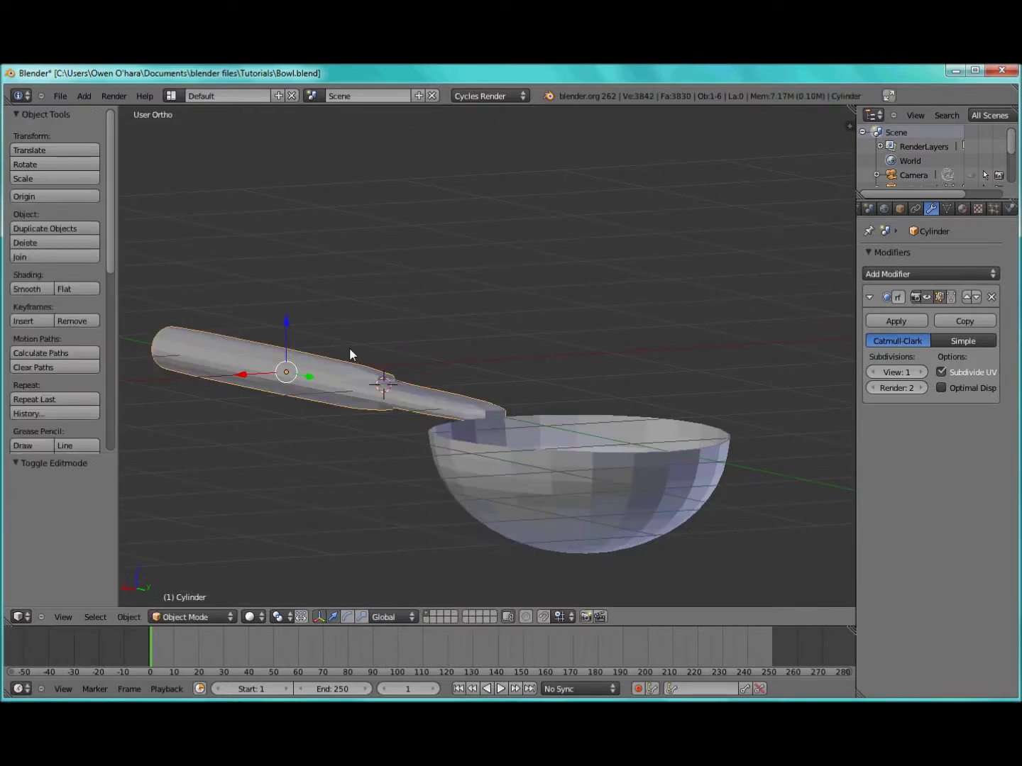
{"action": "left_click", "coordinate": [892, 278]}
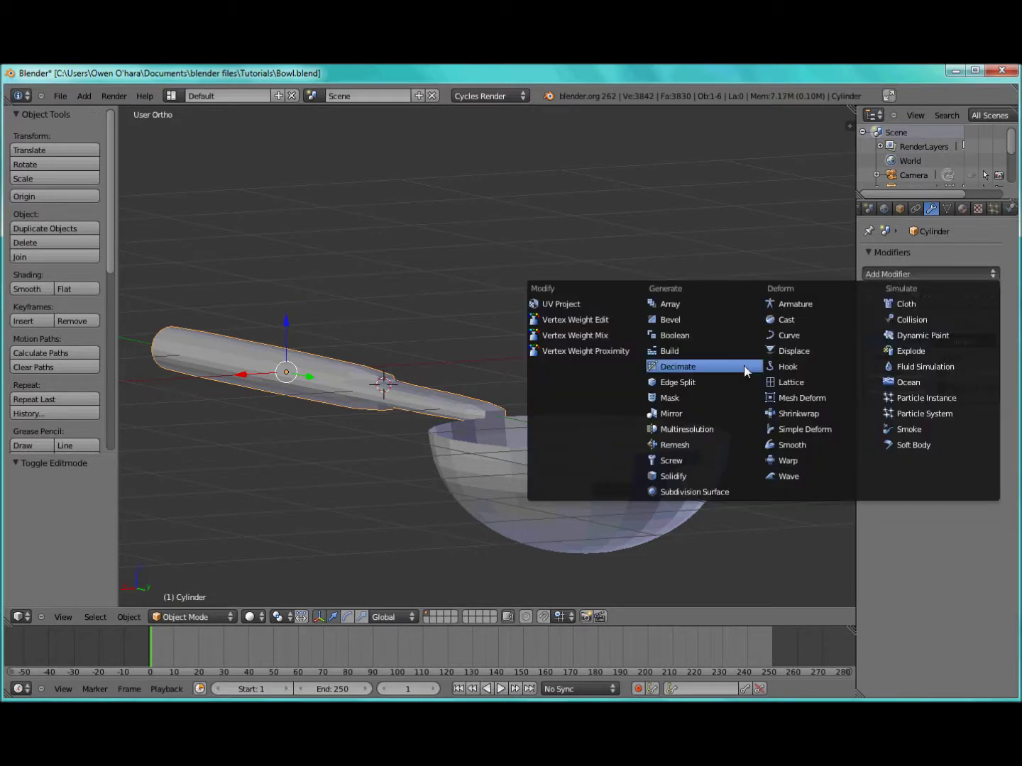
{"action": "left_click", "coordinate": [702, 381]}
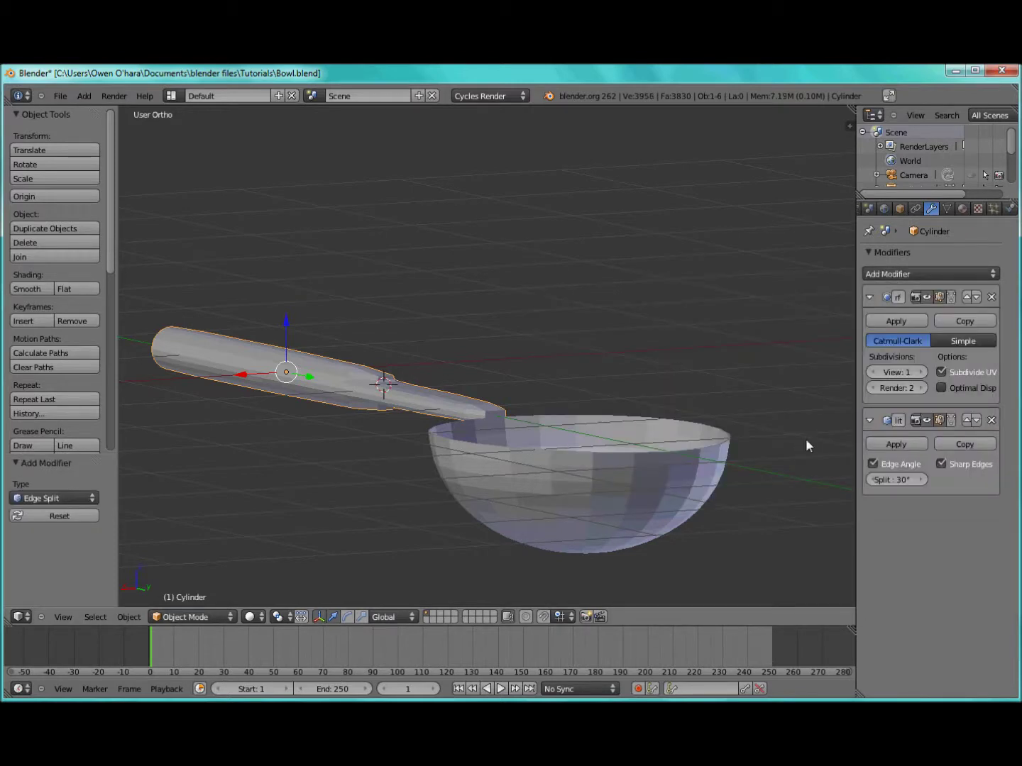
{"action": "left_click", "coordinate": [871, 463]}
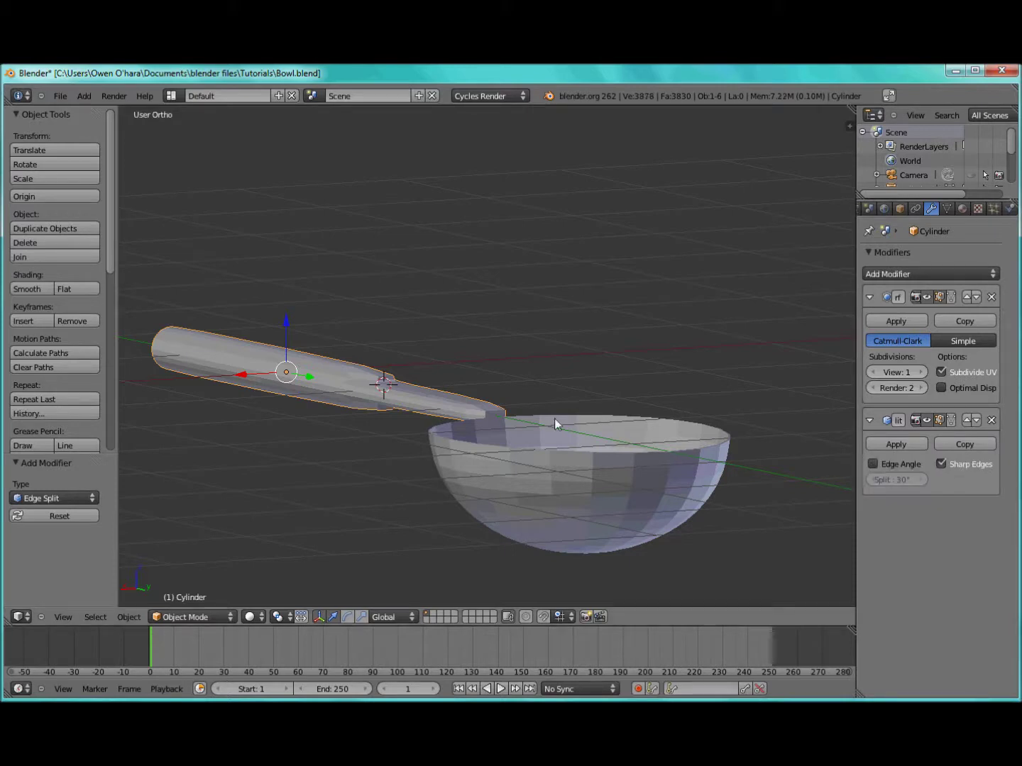
{"action": "left_click", "coordinate": [967, 420]}
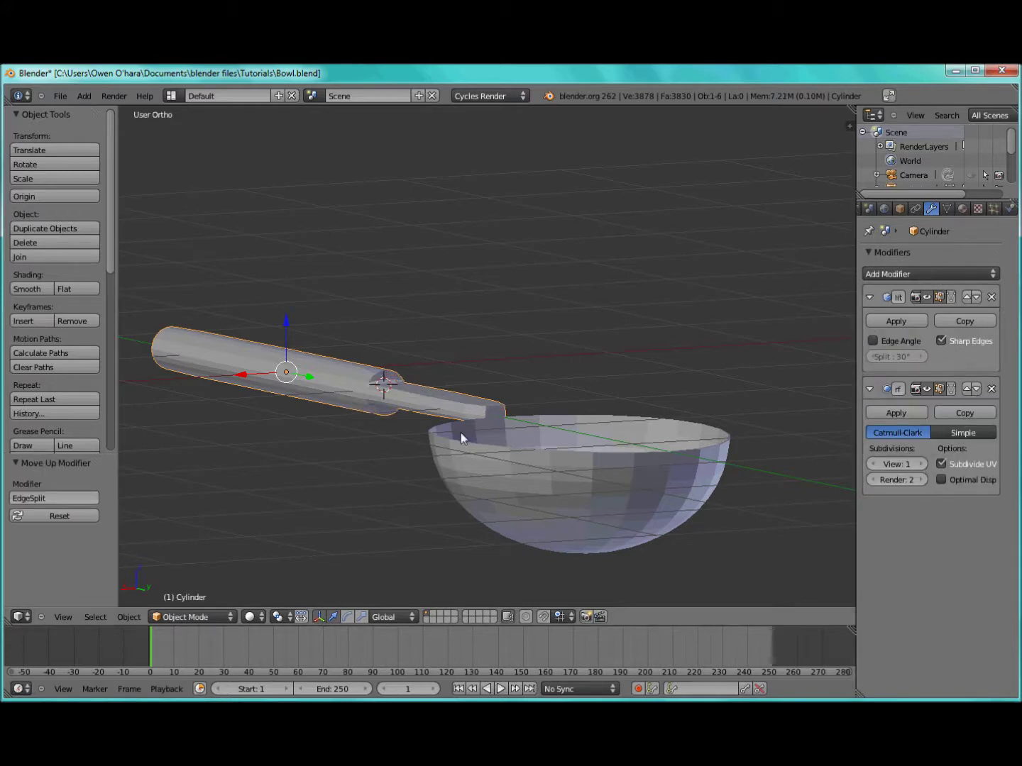
{"action": "middle_click_drag", "start_coordinate": [348, 379], "coordinate": [301, 361]}
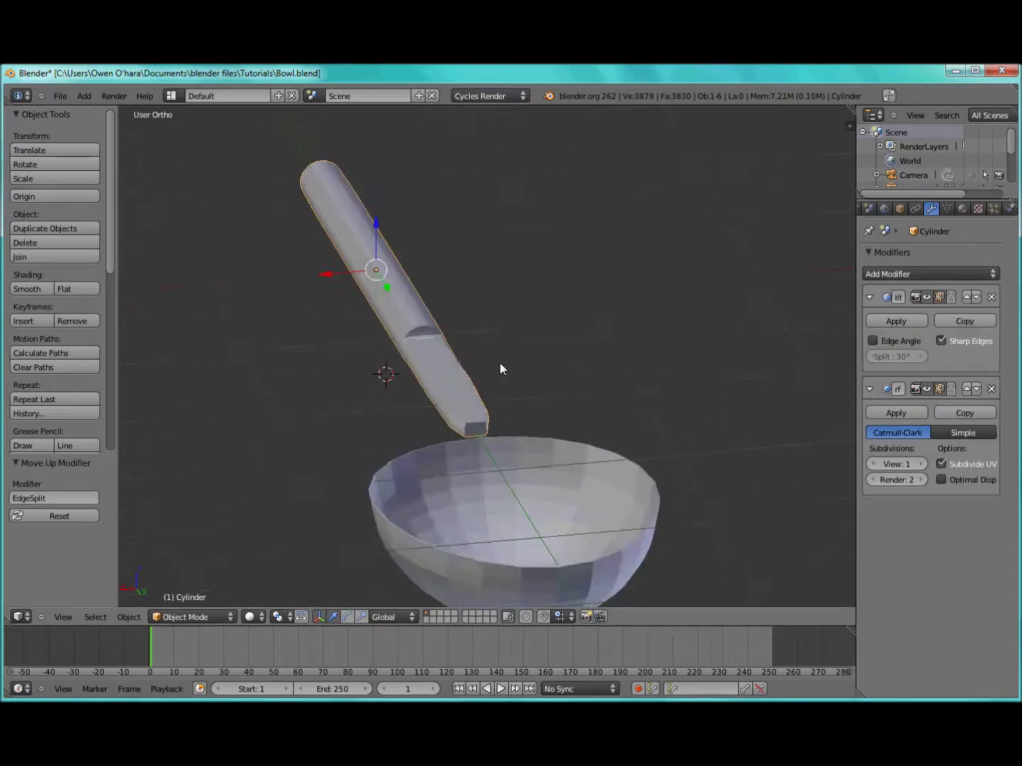
Step: Set the handle's Subsurf view level to 2 and apply Shade Smooth to the handle and Cylinder.001
{"action": "left_click", "coordinate": [922, 466]}
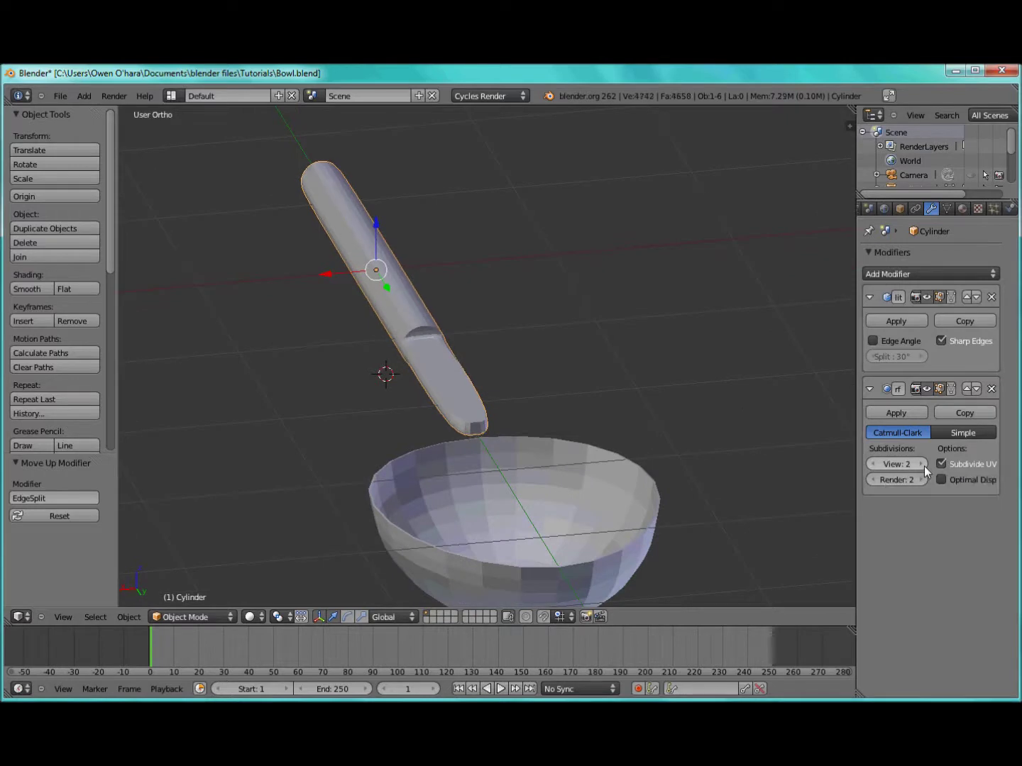
{"action": "middle_click_drag", "start_coordinate": [424, 367], "coordinate": [443, 363]}
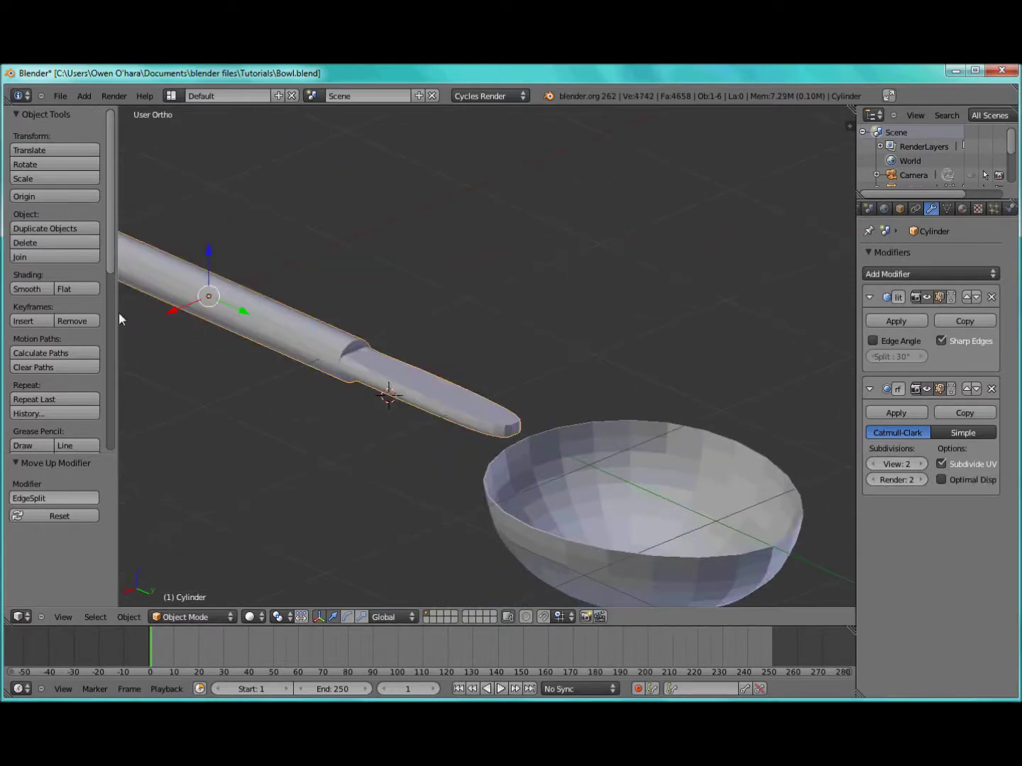
{"action": "left_click", "coordinate": [25, 289]}
{"action": "right_click", "coordinate": [545, 516]}
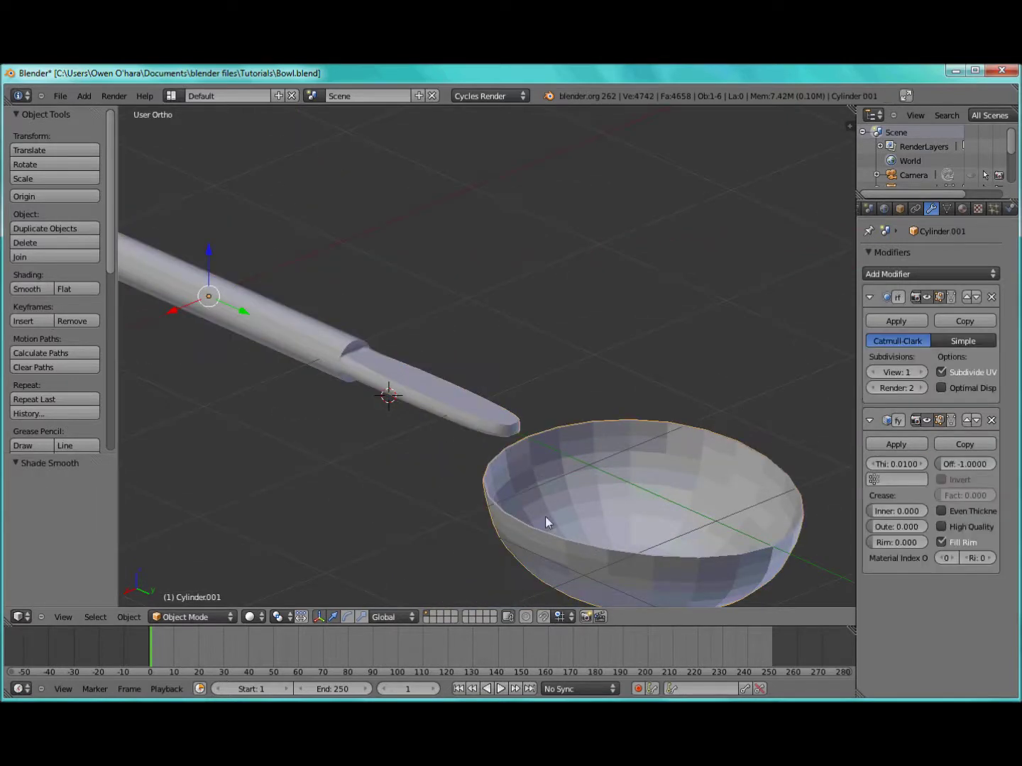
{"action": "left_click", "coordinate": [29, 289]}
{"action": "mouse_move", "coordinate": [319, 437]}
{"action": "middle_mouse_down"}
{"action": "mouse_move", "coordinate": [405, 436]}
{"action": "mouse_move", "coordinate": [445, 480]}
{"action": "mouse_move", "coordinate": [327, 412]}
{"action": "mouse_move", "coordinate": [256, 405]}
{"action": "mouse_move", "coordinate": [286, 446]}
{"action": "middle_mouse_up"}
{"action": "middle_click_drag", "start_coordinate": [559, 422], "coordinate": [538, 465]}
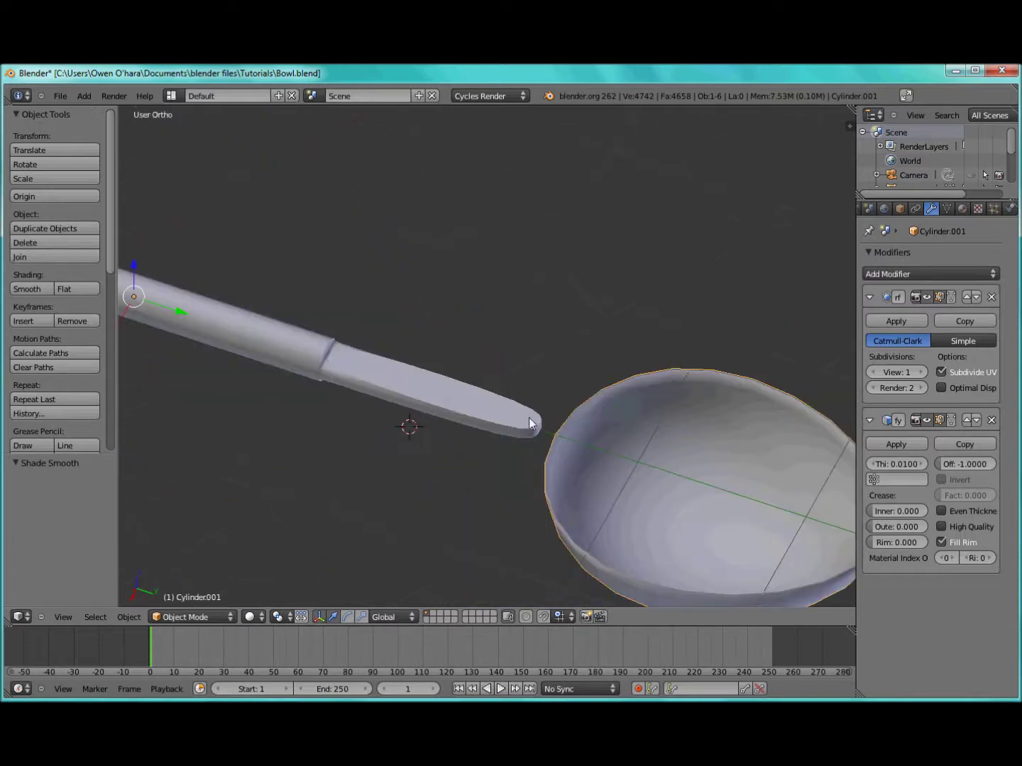
{"action": "right_click", "coordinate": [471, 393], "text": "shift"}
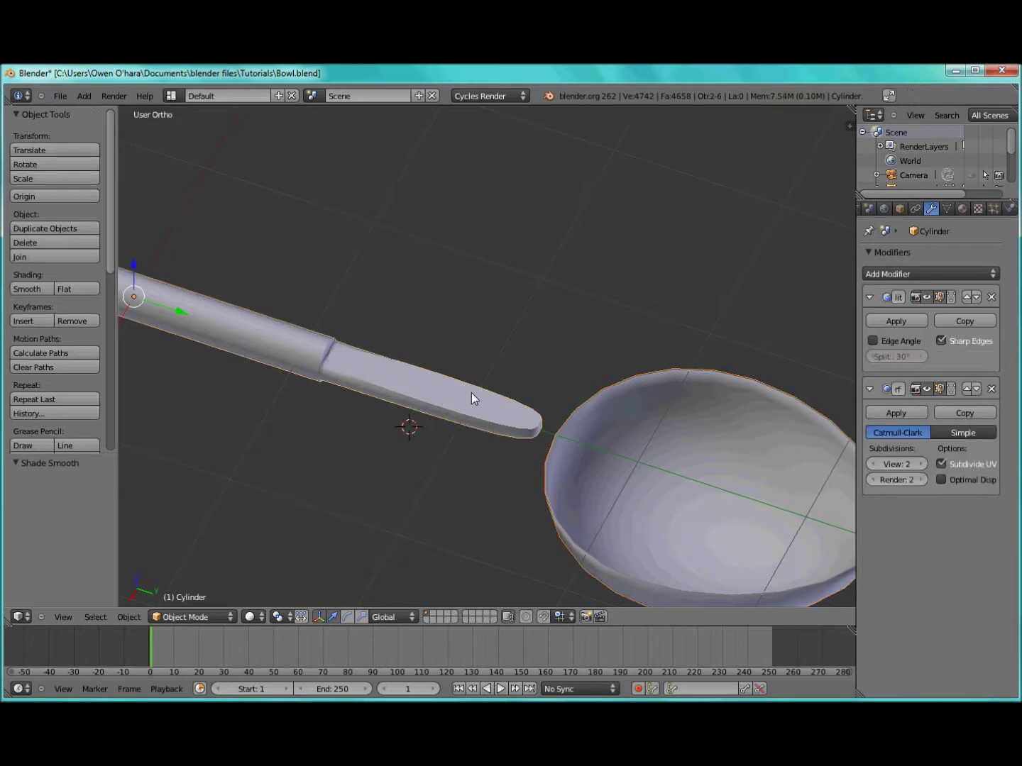
Step: Try joining bowl and handle and isolating the handle mesh, then reveal the hidden bowl again
{"action": "key", "text": "ctrl+j"}
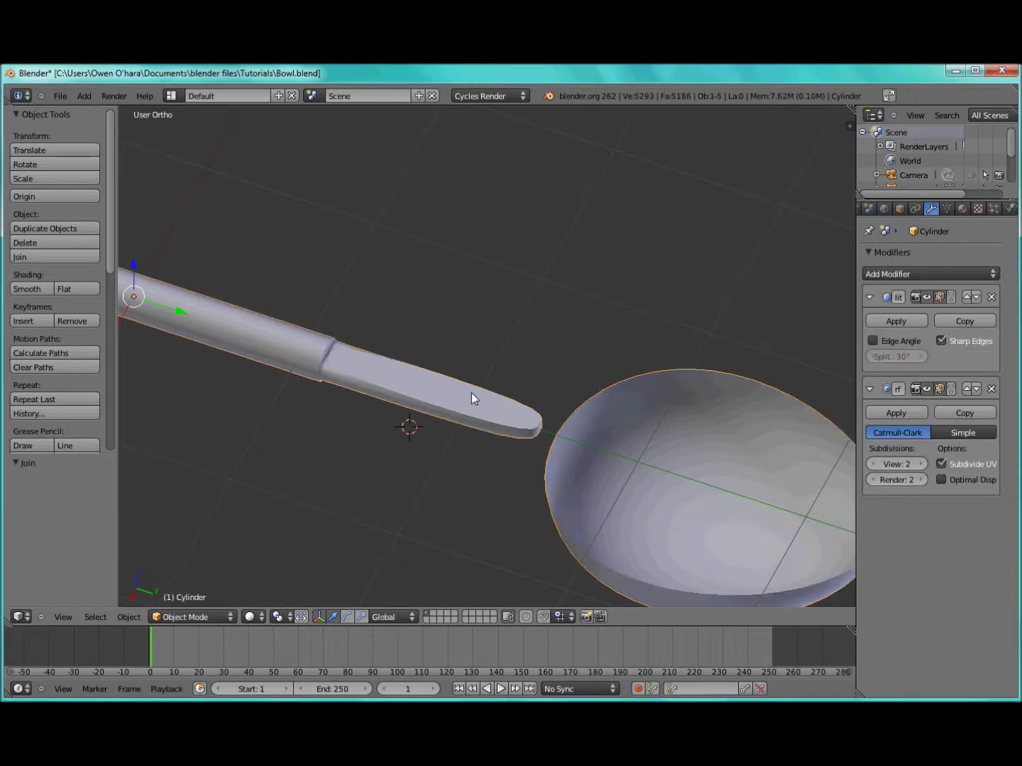
{"action": "key", "text": "Tab"}
{"action": "right_click", "coordinate": [661, 441]}
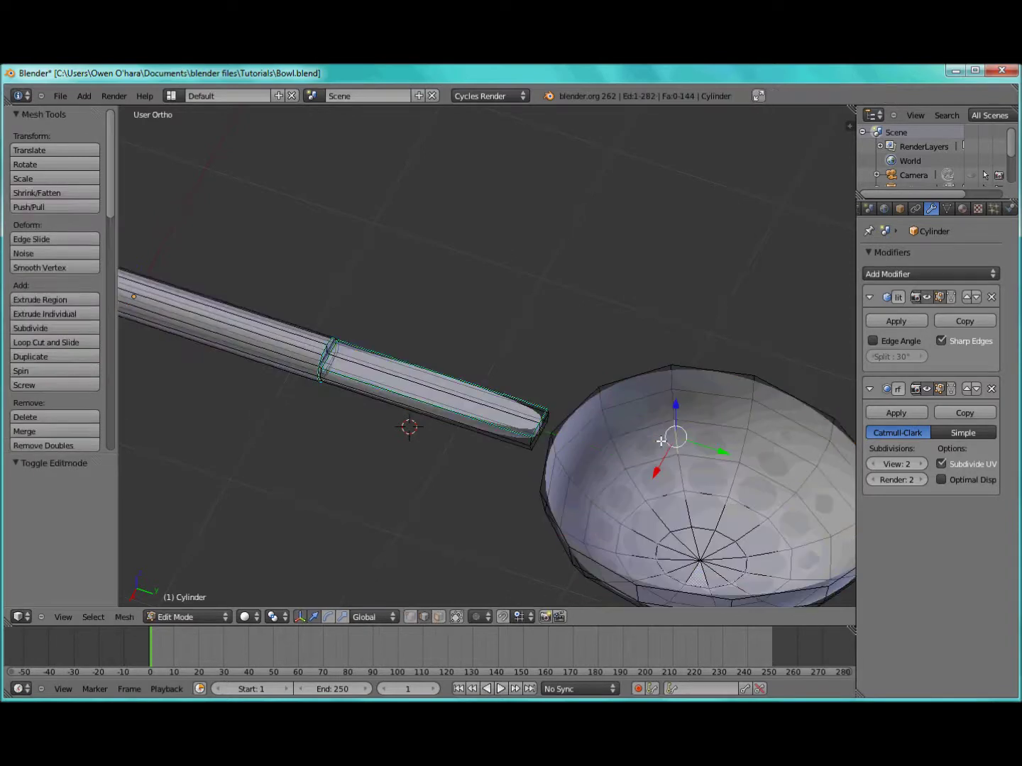
{"action": "key", "text": "l"}
{"action": "key", "text": "h"}
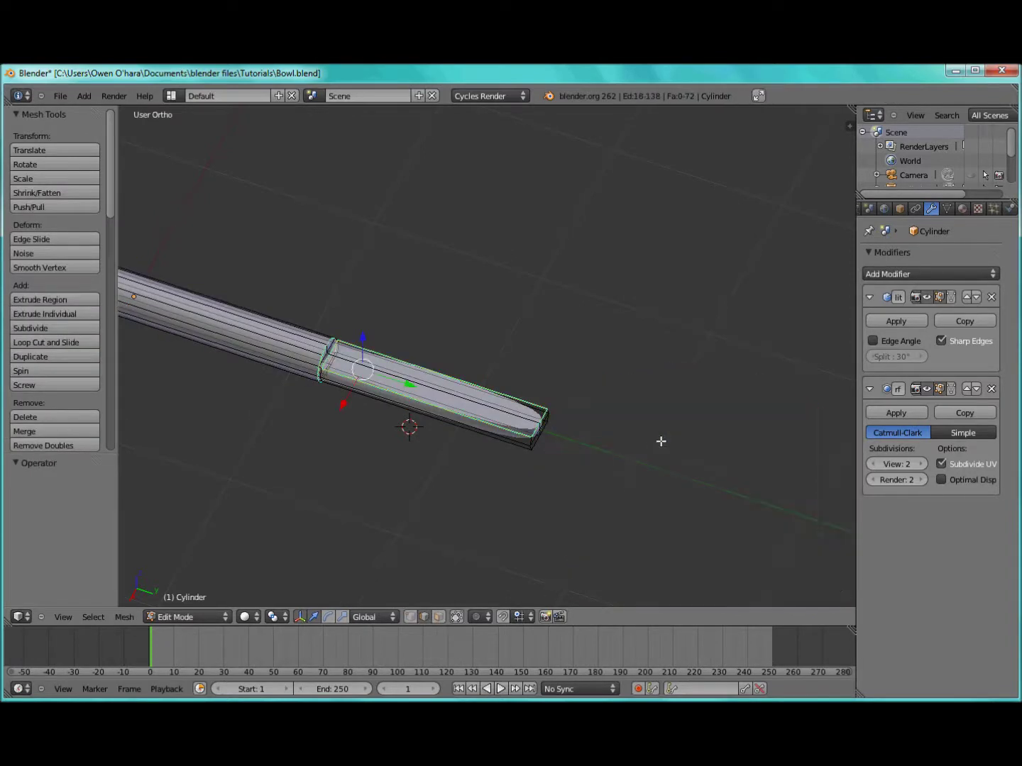
{"action": "key", "text": "Tab"}
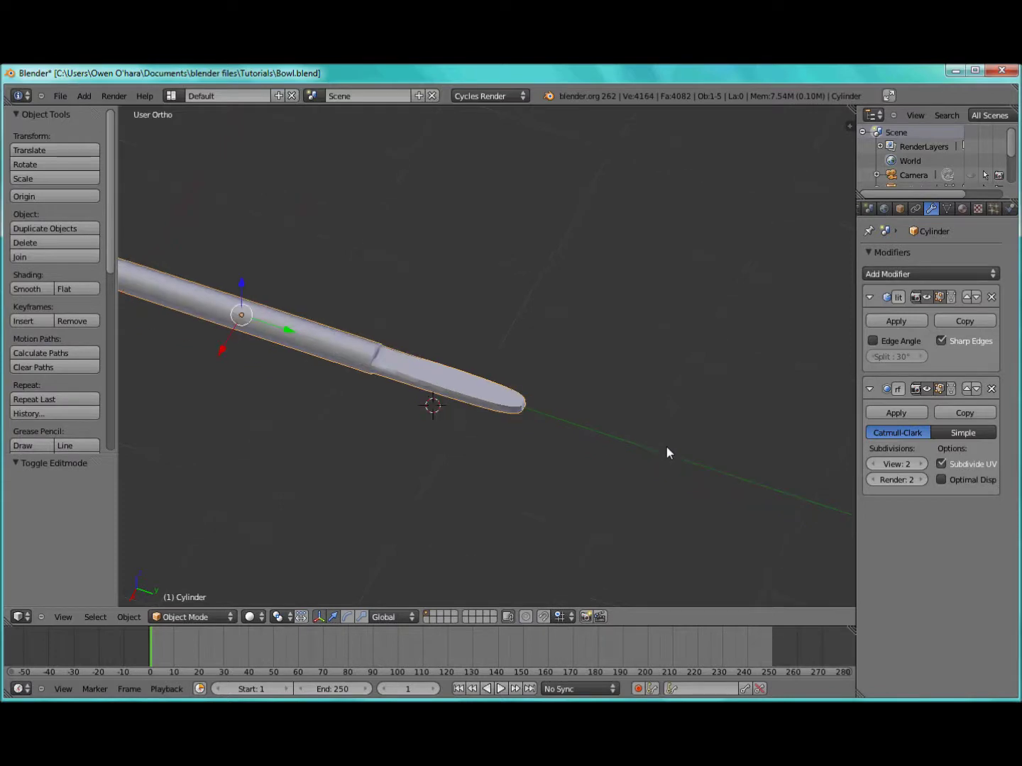
{"action": "key", "text": "alt+h"}
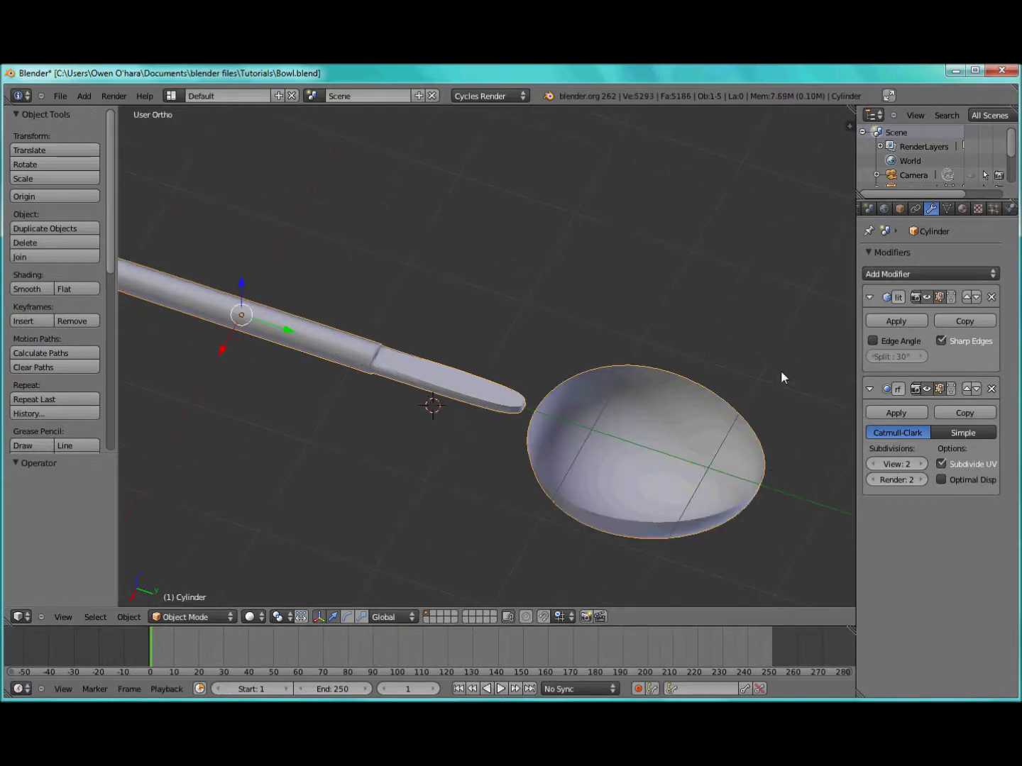
Step: Toggle the handle's Edge Split Sharp Edges option, keeping the sharp step edge
{"action": "left_click", "coordinate": [942, 341]}
{"action": "left_click", "coordinate": [940, 342]}
{"action": "key", "text": "ctrl+z"}
{"action": "key", "text": "ctrl+shift+z"}
{"action": "key", "text": "ctrl+shift+z"}
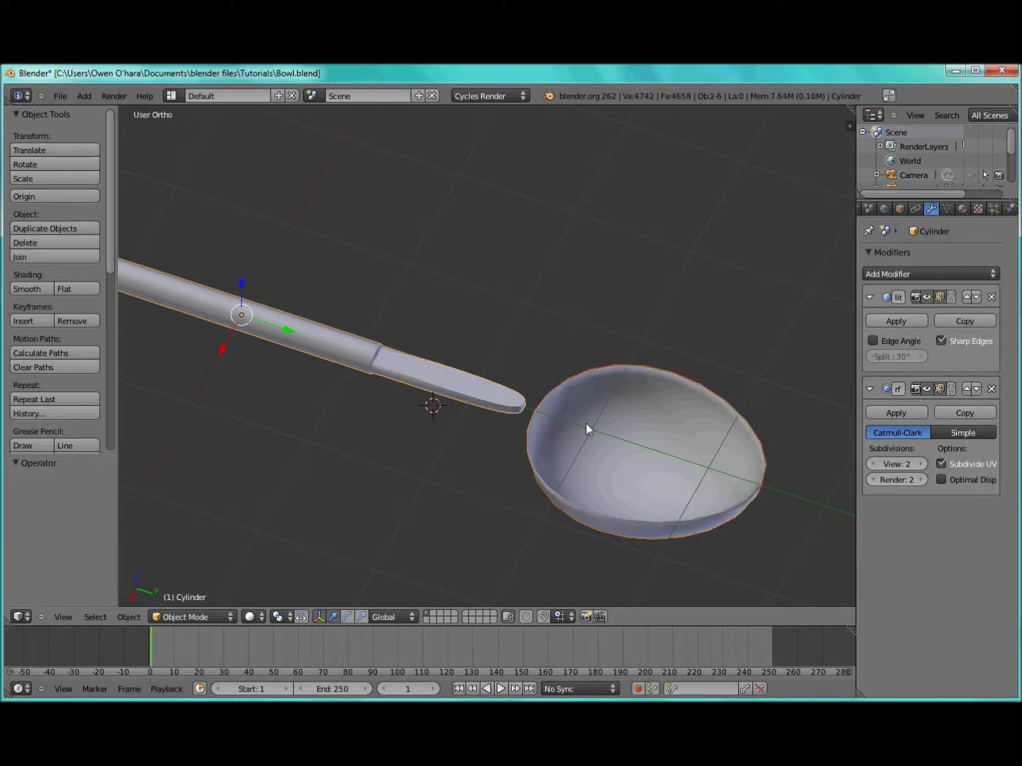
Step: Move the bowl's Solidify above Subsurf, apply it, and enter Edit Mode
{"action": "right_click", "coordinate": [586, 429]}
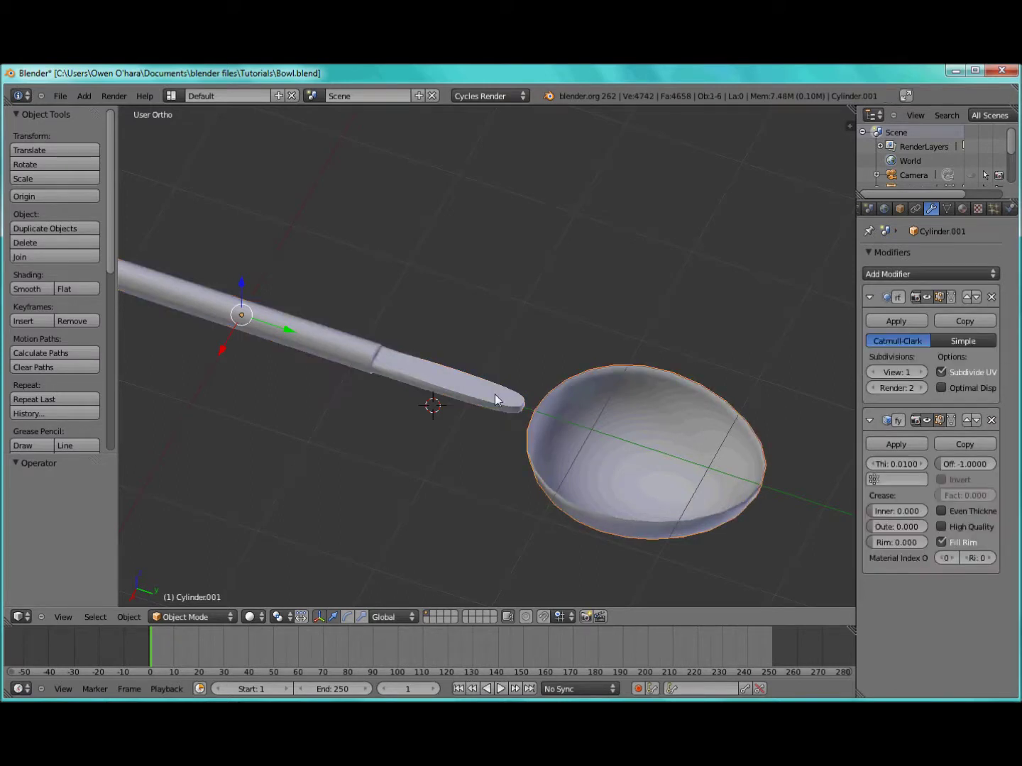
{"action": "left_click", "coordinate": [895, 444]}
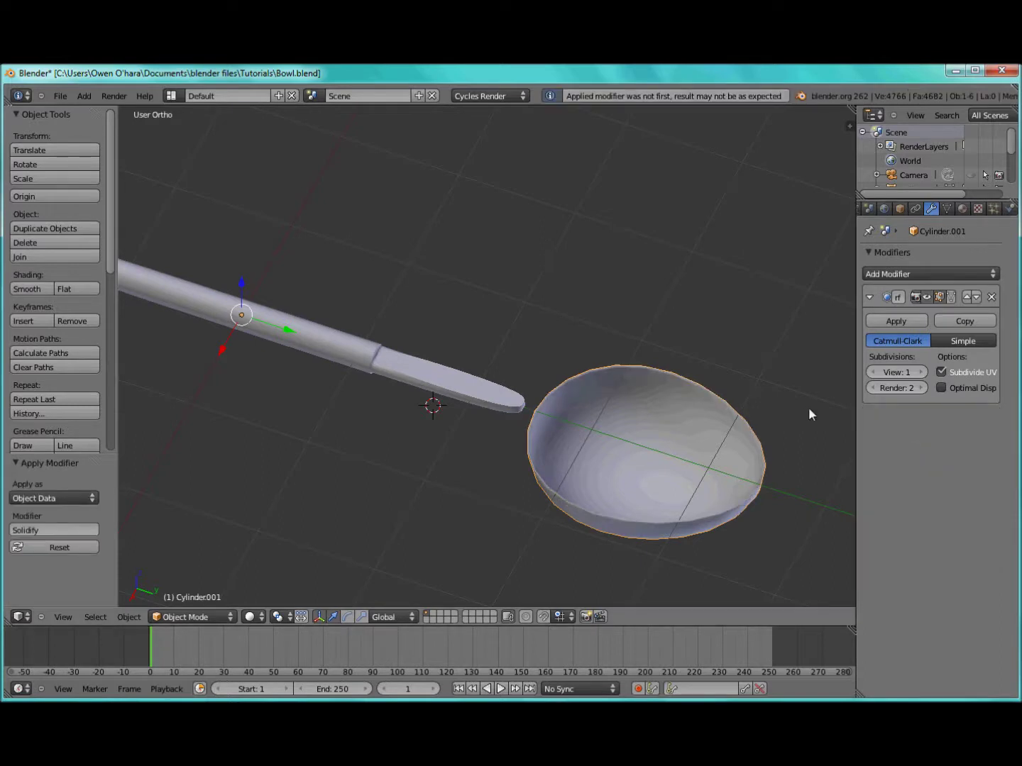
{"action": "key", "text": "ctrl+z"}
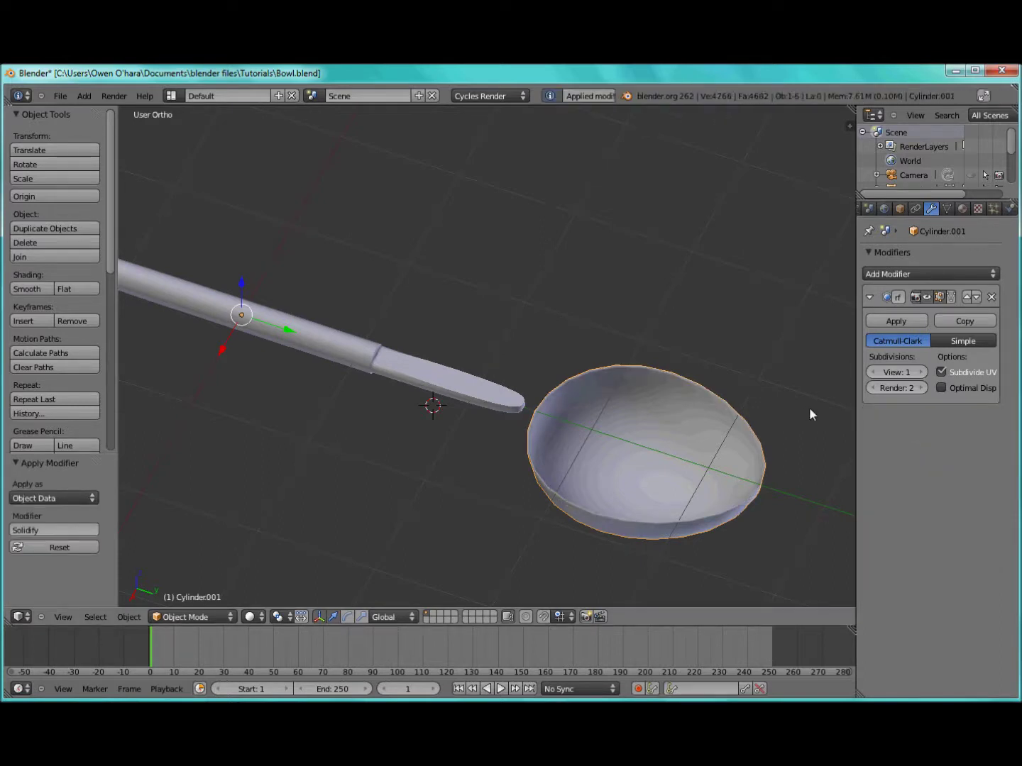
{"action": "left_click", "coordinate": [967, 411]}
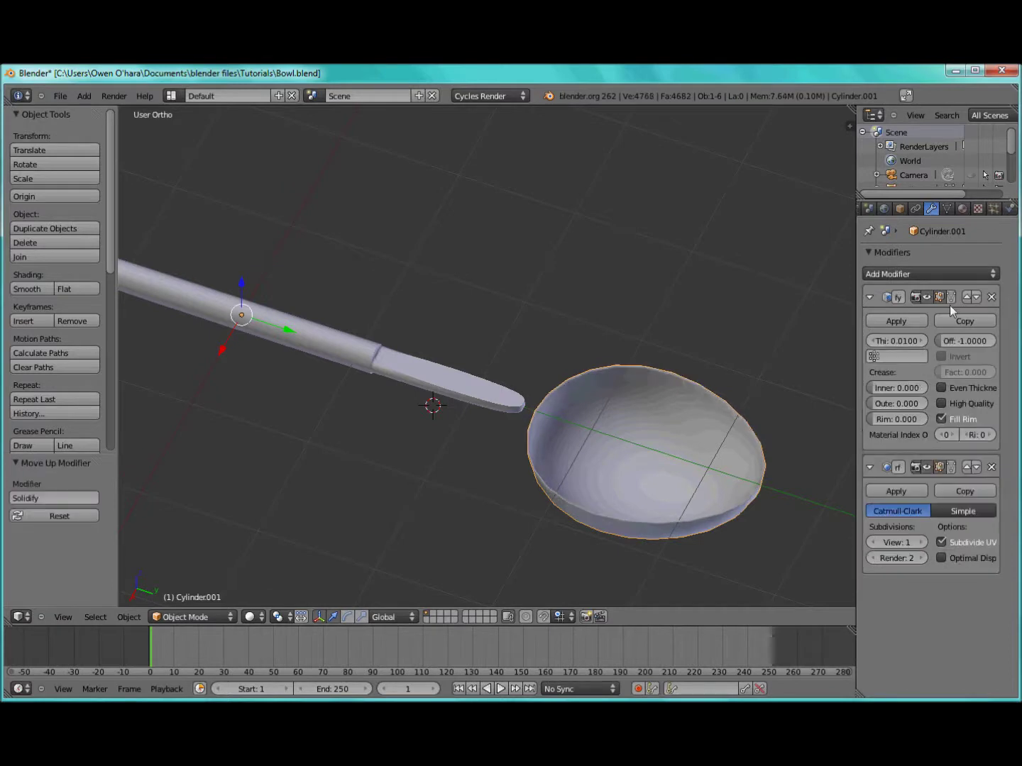
{"action": "left_click", "coordinate": [904, 322]}
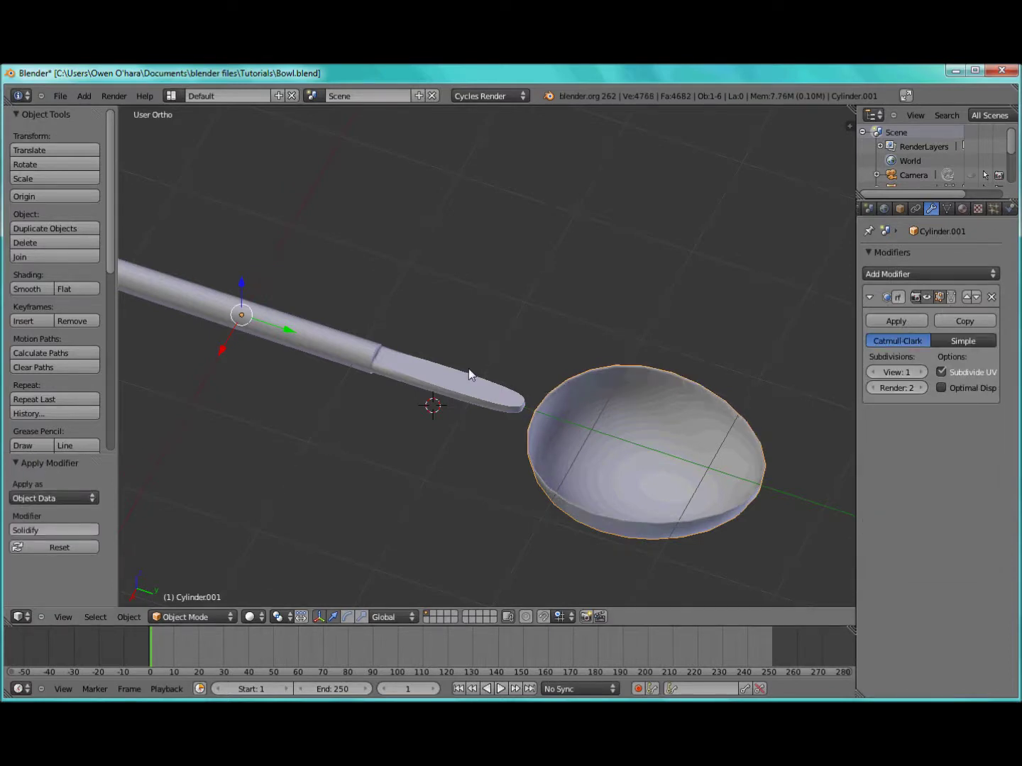
{"action": "key", "text": "Tab"}
{"action": "scroll", "coordinate": [628, 456], "scroll_direction": "up", "scroll_amount": 2}
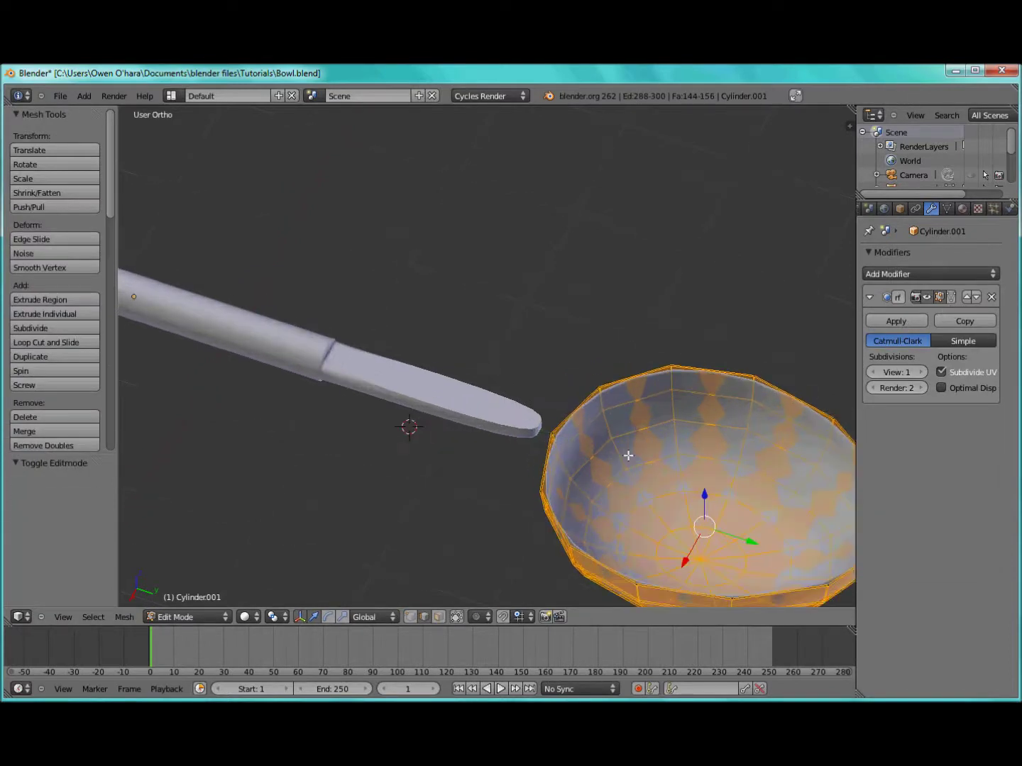
Step: Deselect the bowl's mesh and exit Edit Mode
{"action": "scroll", "coordinate": [628, 455], "scroll_direction": "up", "scroll_amount": 3}
{"action": "key", "text": "a"}
{"action": "middle_click_drag", "start_coordinate": [716, 492], "coordinate": [558, 438]}
{"action": "scroll", "coordinate": [591, 446], "scroll_direction": "up", "scroll_amount": 4}
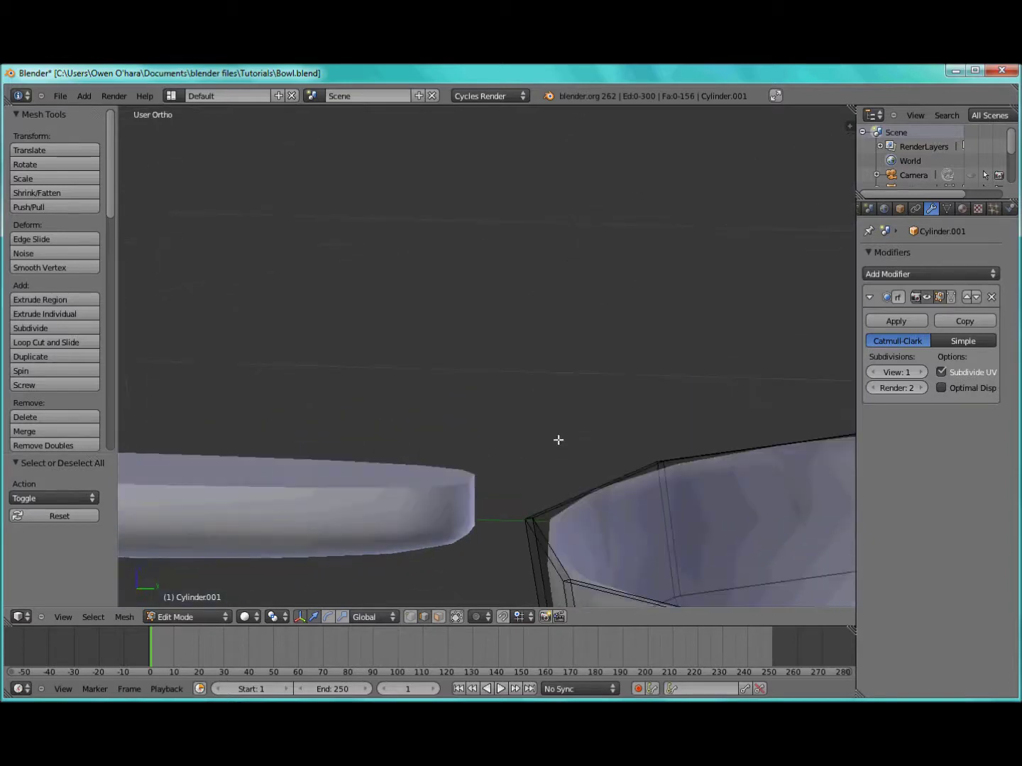
{"action": "key", "text": "Tab"}
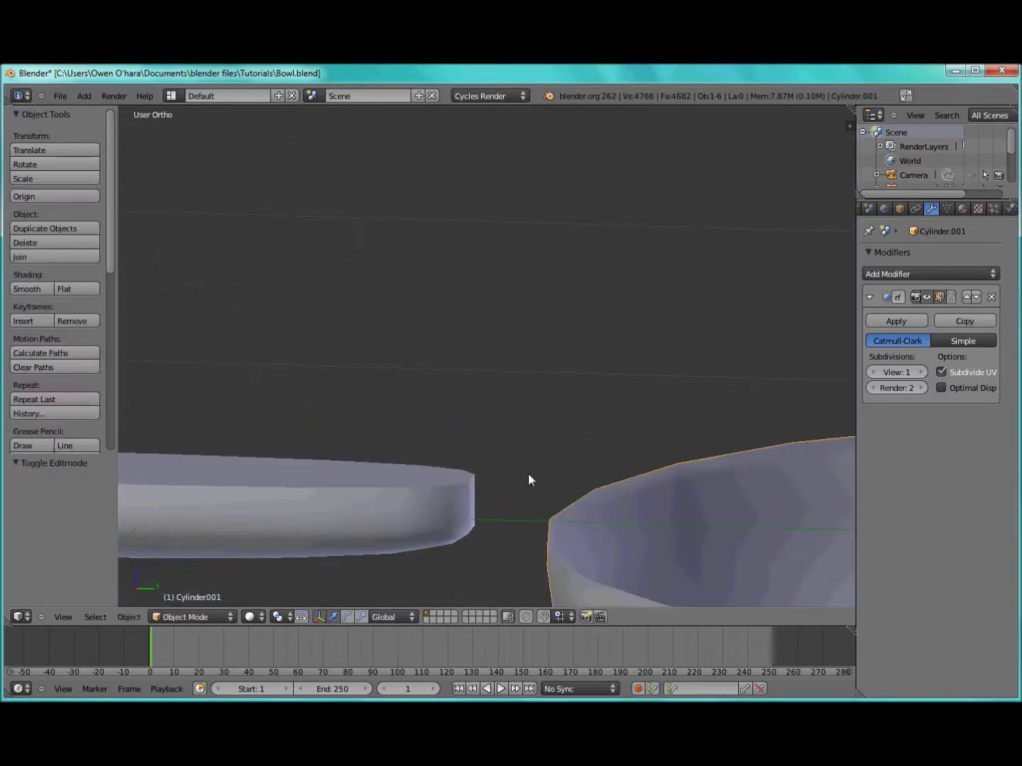
Step: Join the bowl into the handle with the handle active, then edit the combined Cylinder mesh
{"action": "right_click", "coordinate": [430, 486]}
{"action": "right_click", "coordinate": [573, 544], "text": "shift"}
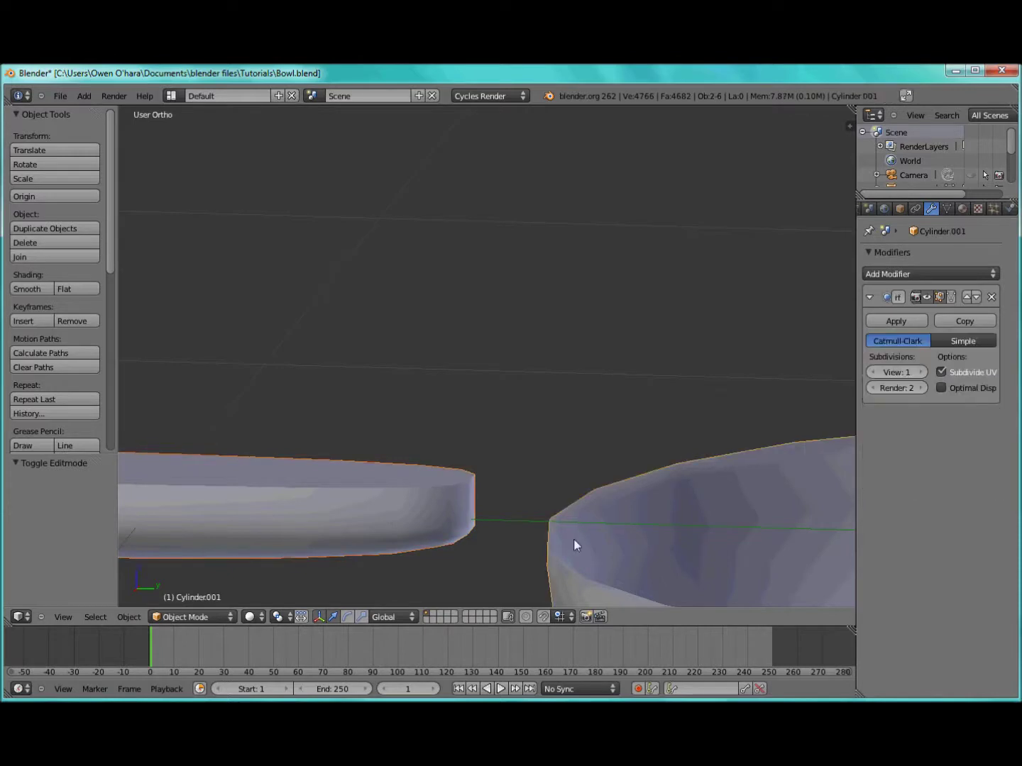
{"action": "key", "text": "ctrl+j"}
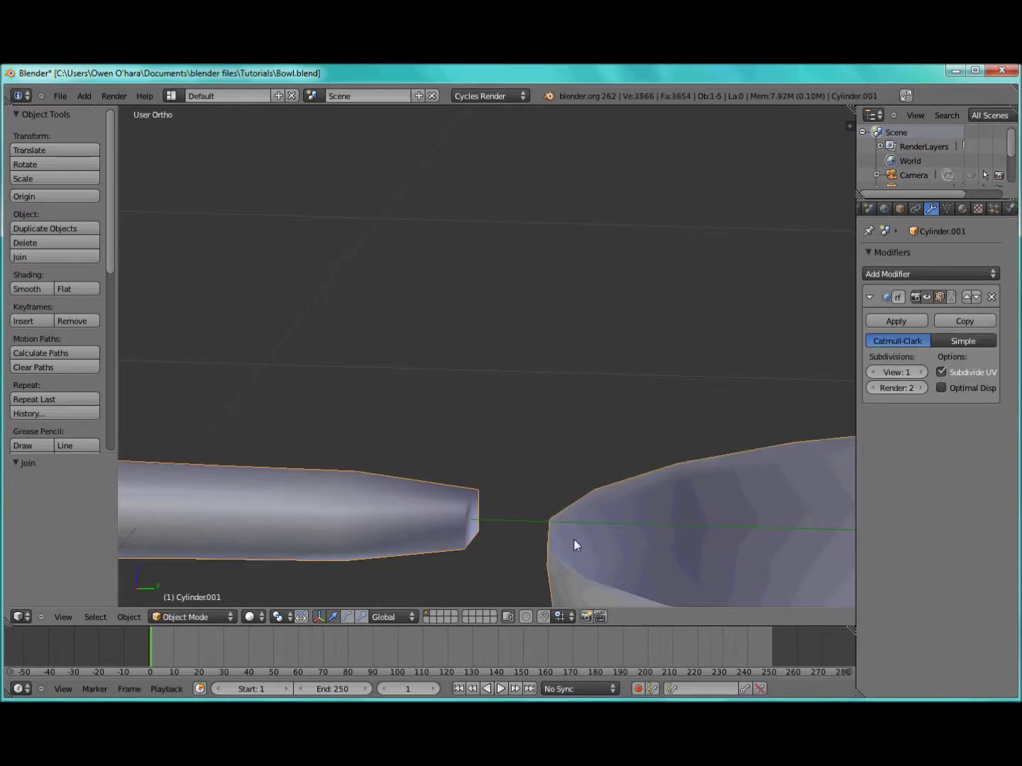
{"action": "key", "text": "a"}
{"action": "right_click", "coordinate": [586, 537]}
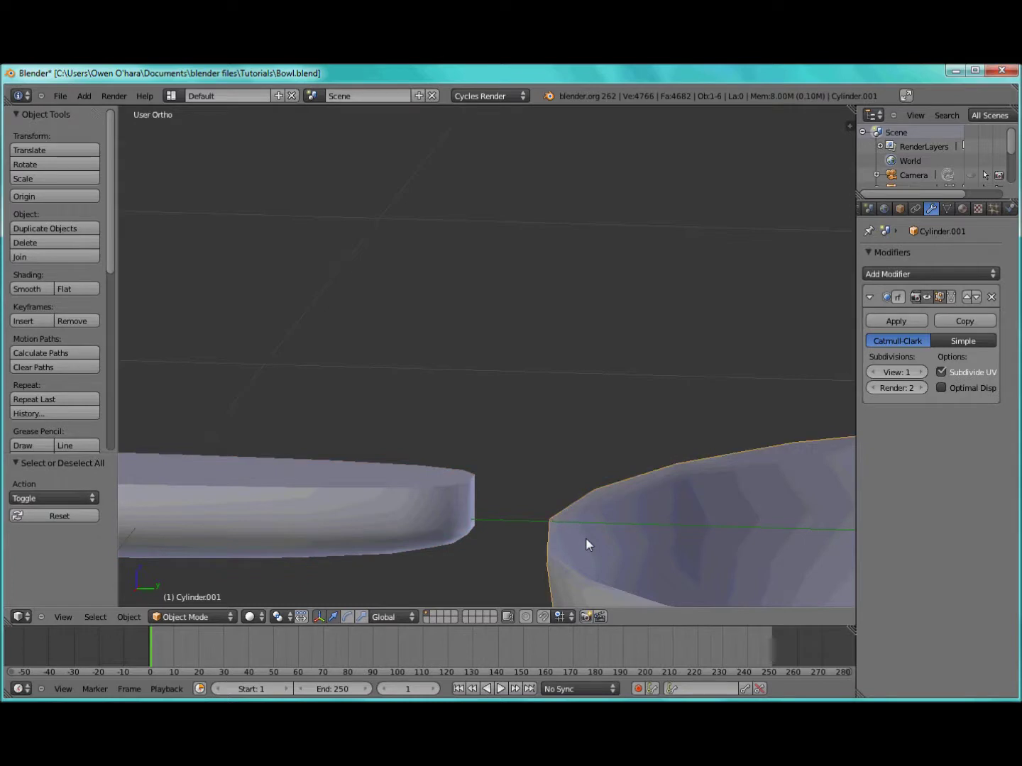
{"action": "right_click", "coordinate": [420, 494], "text": "shift"}
{"action": "key", "text": "ctrl+j"}
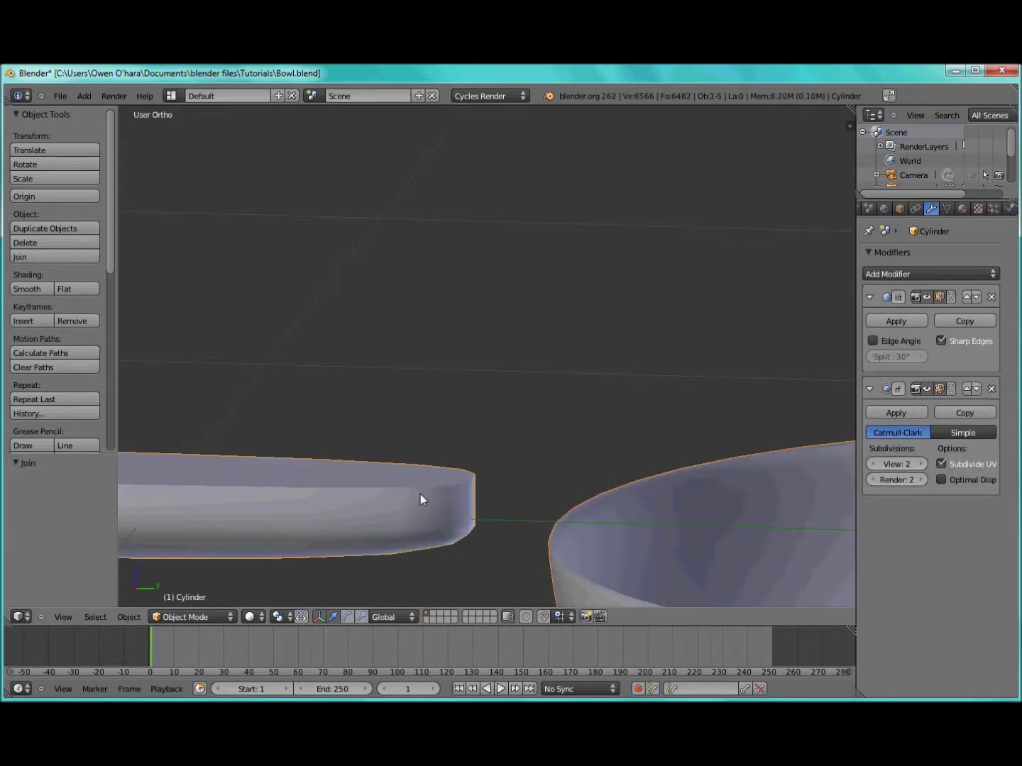
{"action": "key", "text": "a"}
{"action": "right_click", "coordinate": [647, 511]}
{"action": "key", "text": "Tab"}
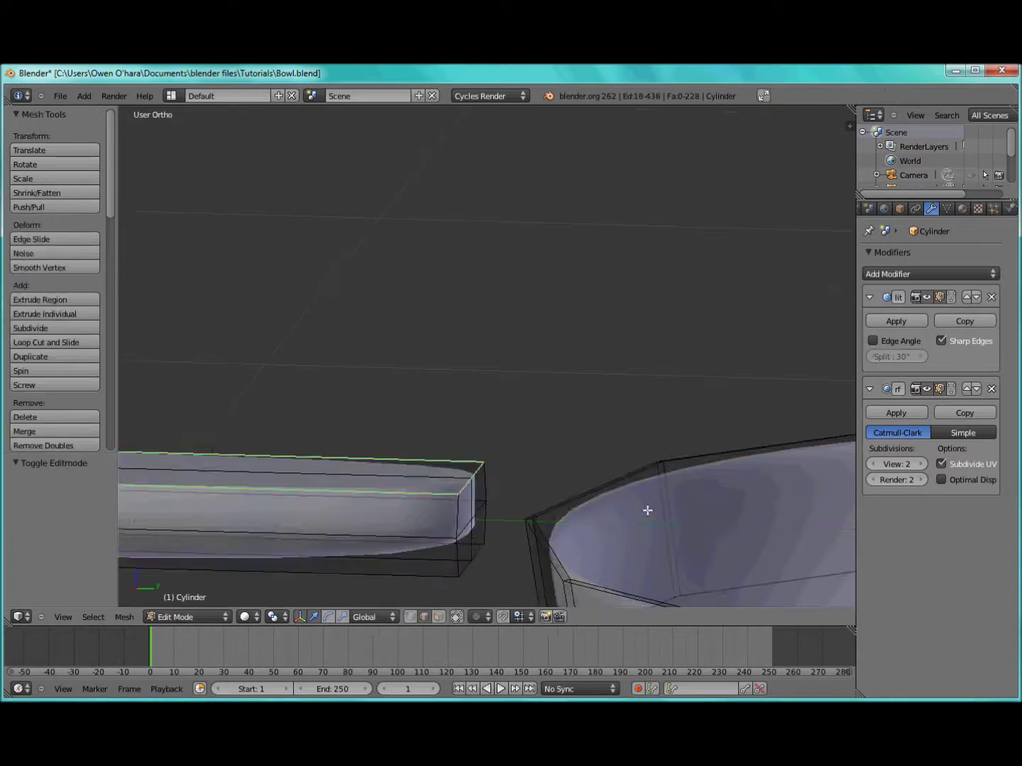
Step: From Right Ortho, add the scoop's rim loop and select the edge ring around the rim
{"action": "key", "text": "KP_3"}
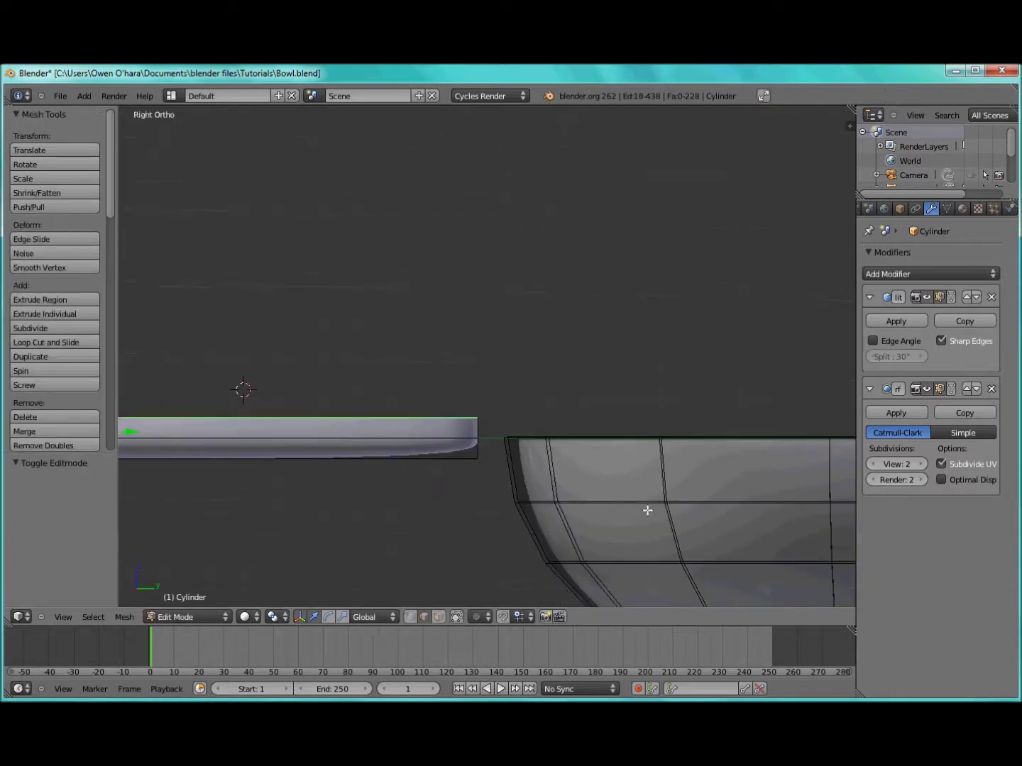
{"action": "scroll", "coordinate": [648, 510], "scroll_direction": "down", "scroll_amount": 4}
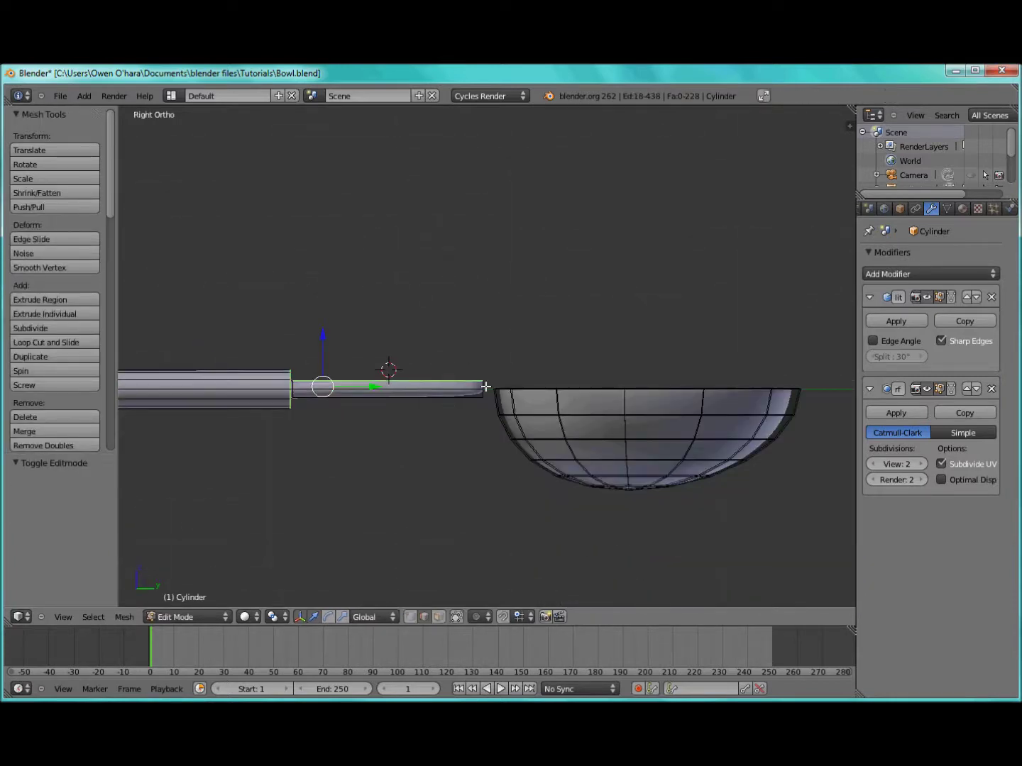
{"action": "right_click", "coordinate": [763, 388], "text": "alt+shift"}
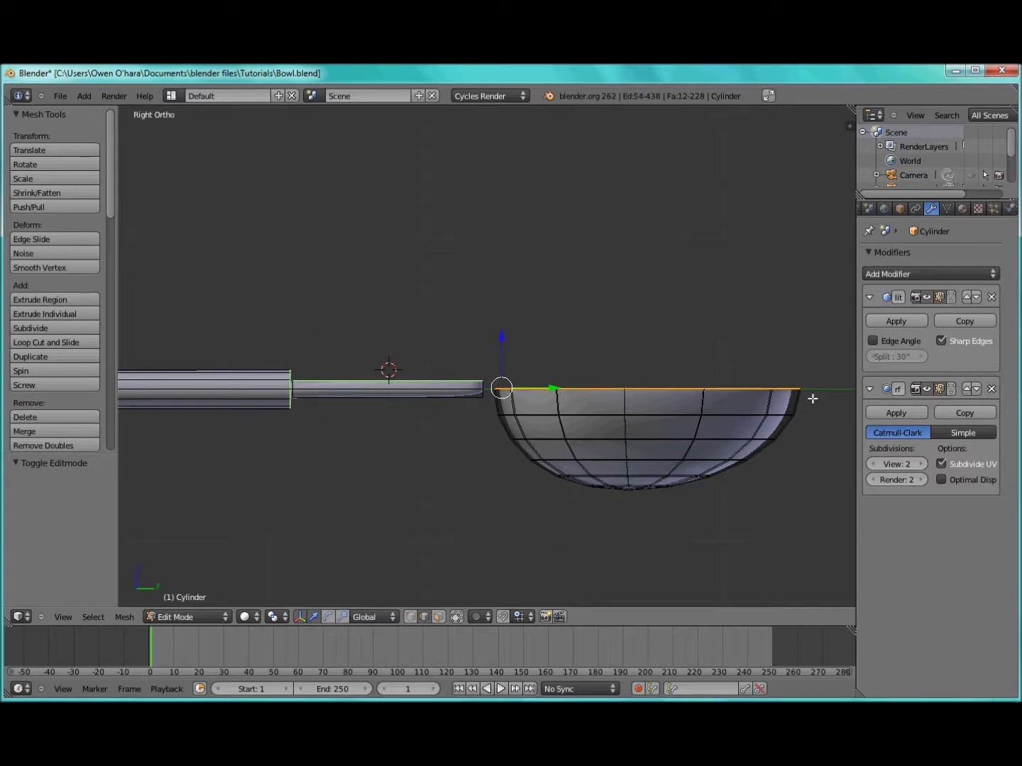
{"action": "scroll", "coordinate": [813, 399], "scroll_direction": "up", "scroll_amount": 4}
{"action": "middle_click_drag", "start_coordinate": [773, 376], "coordinate": [689, 472]}
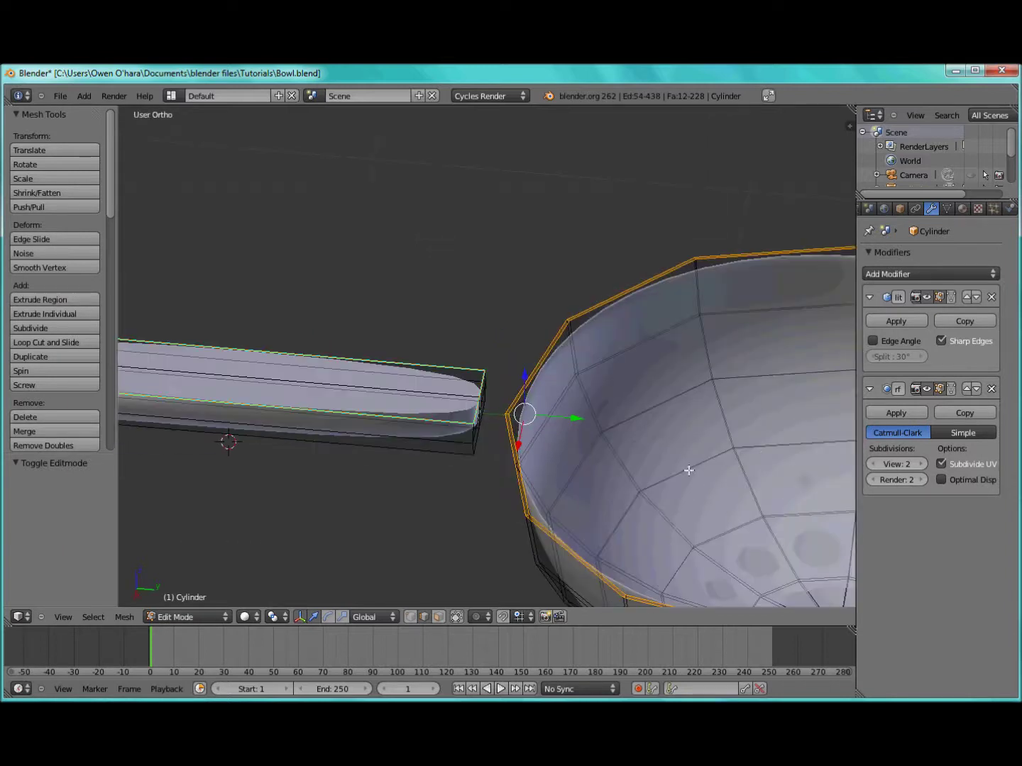
{"action": "middle_click_drag", "start_coordinate": [545, 472], "coordinate": [512, 462]}
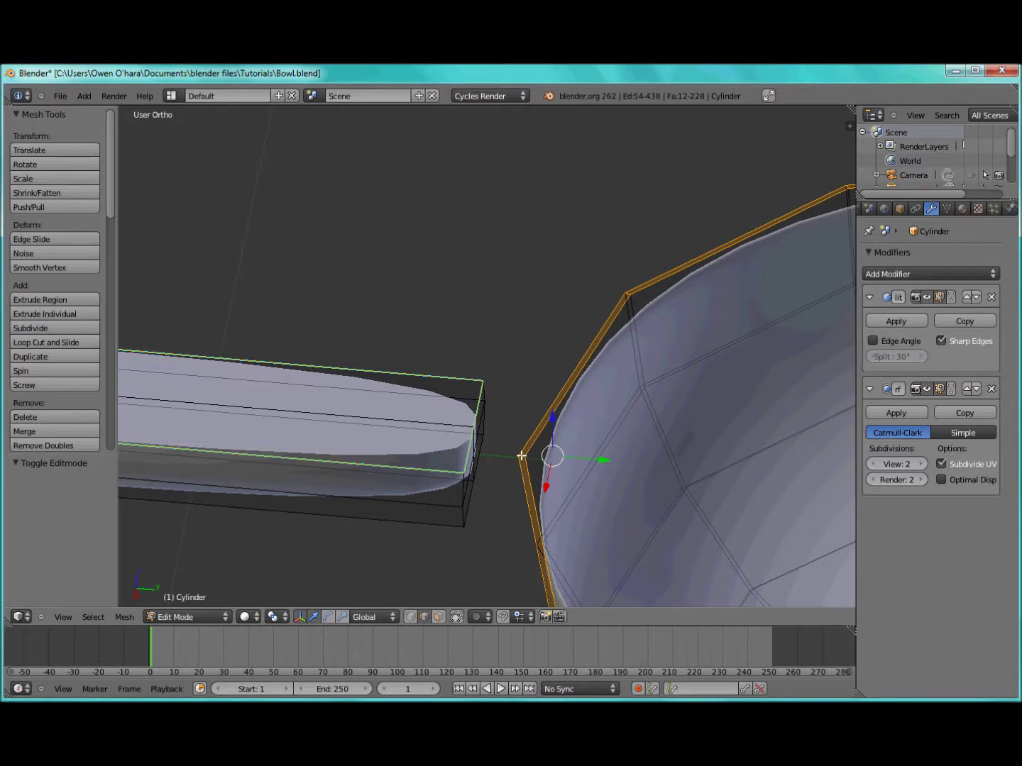
{"action": "right_click", "coordinate": [522, 458], "text": "ctrl+alt+shift"}
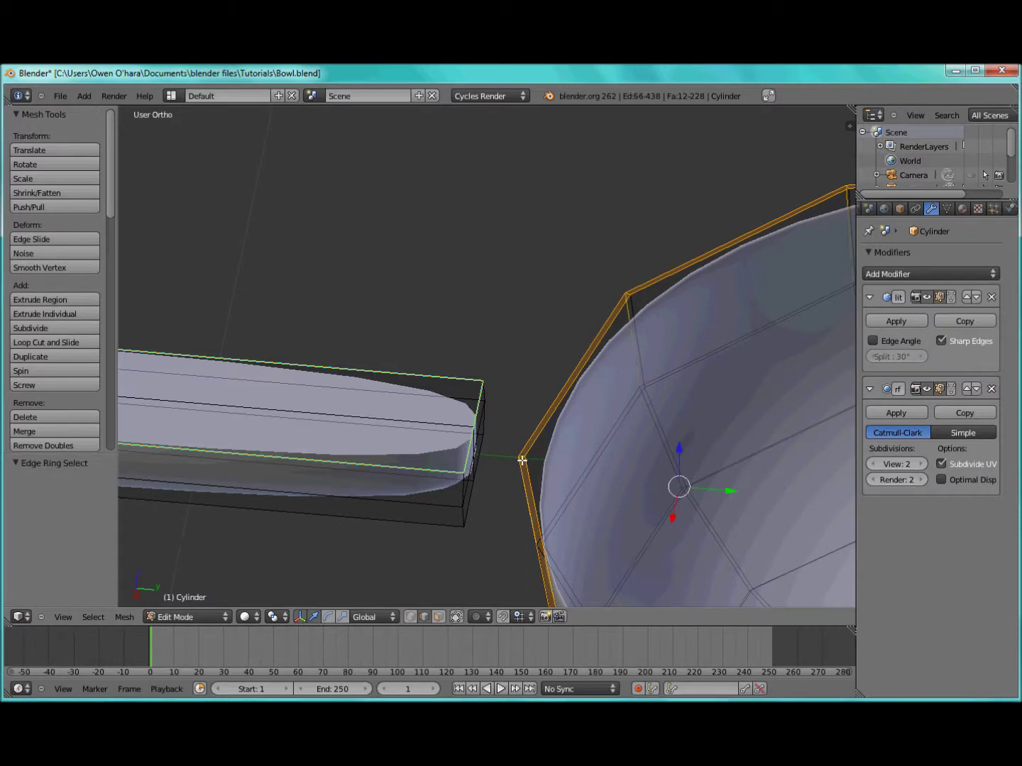
{"action": "key", "text": "ctrl+z"}
{"action": "scroll", "coordinate": [522, 459], "scroll_direction": "up", "scroll_amount": 4}
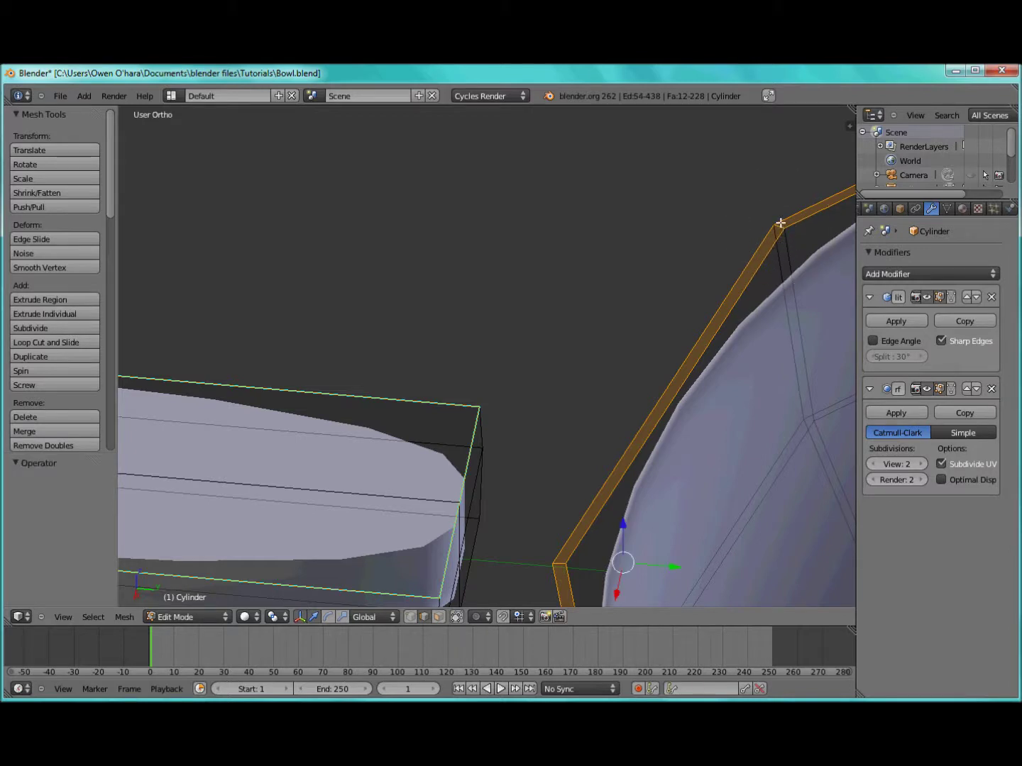
{"action": "right_click", "coordinate": [779, 227], "text": "ctrl+alt"}
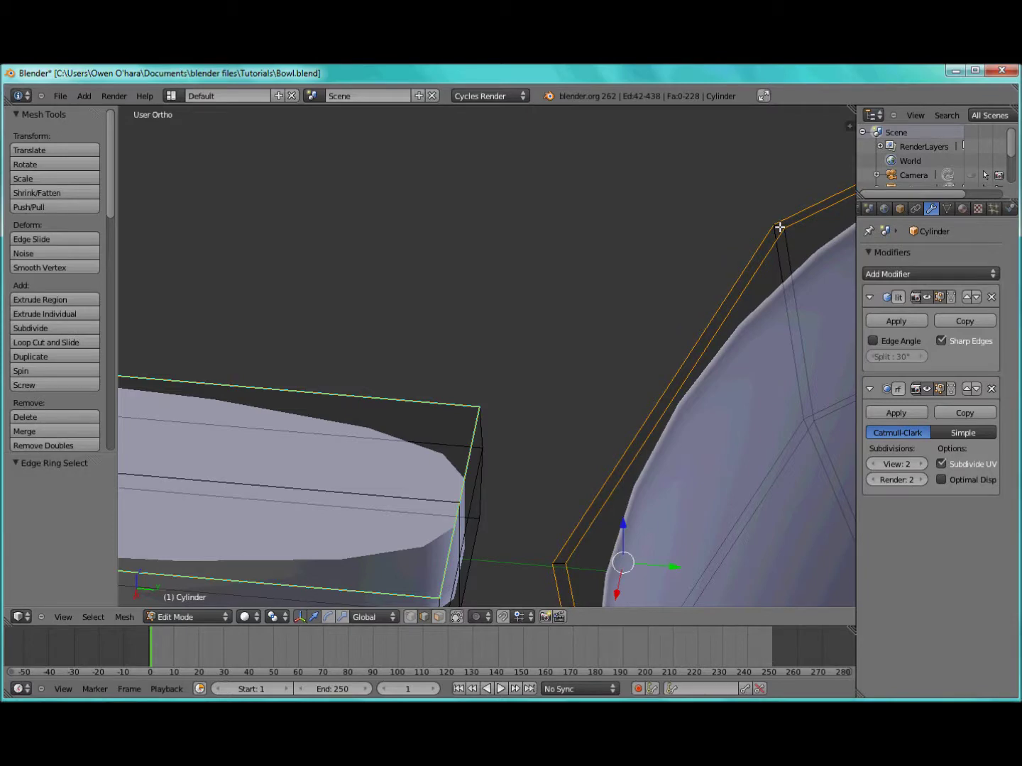
{"action": "scroll", "coordinate": [731, 346], "scroll_direction": "down", "scroll_amount": 6}
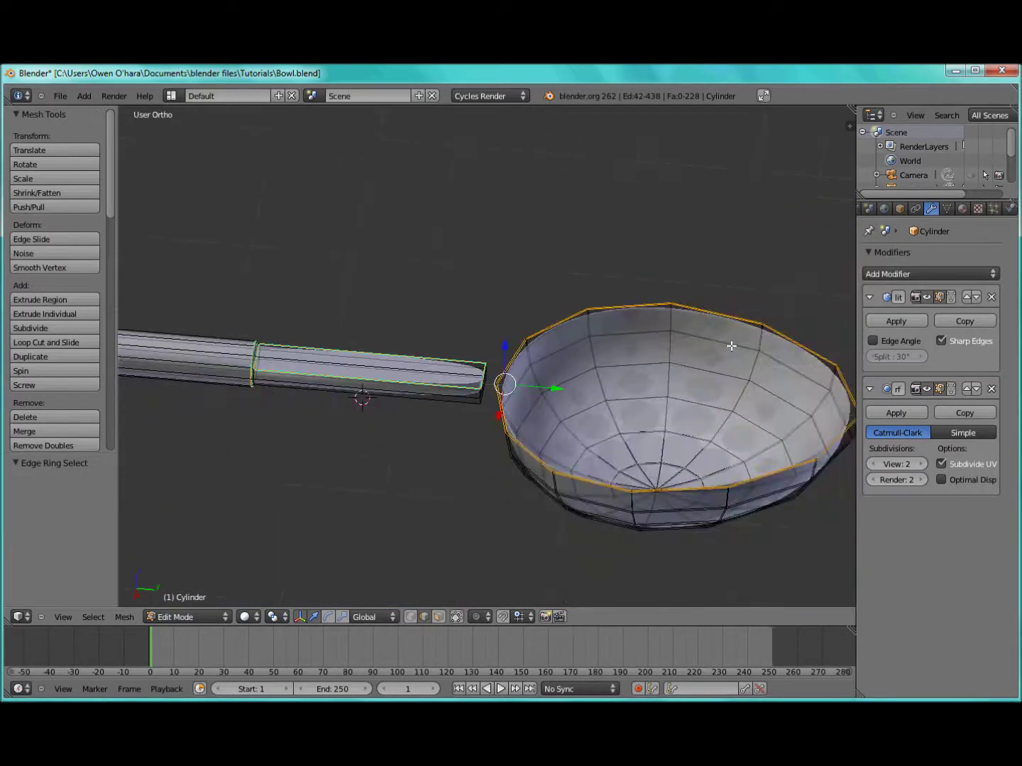
Step: Mark the selected rim edges sharp and check the result in Object Mode
{"action": "key", "text": "ctrl+e"}
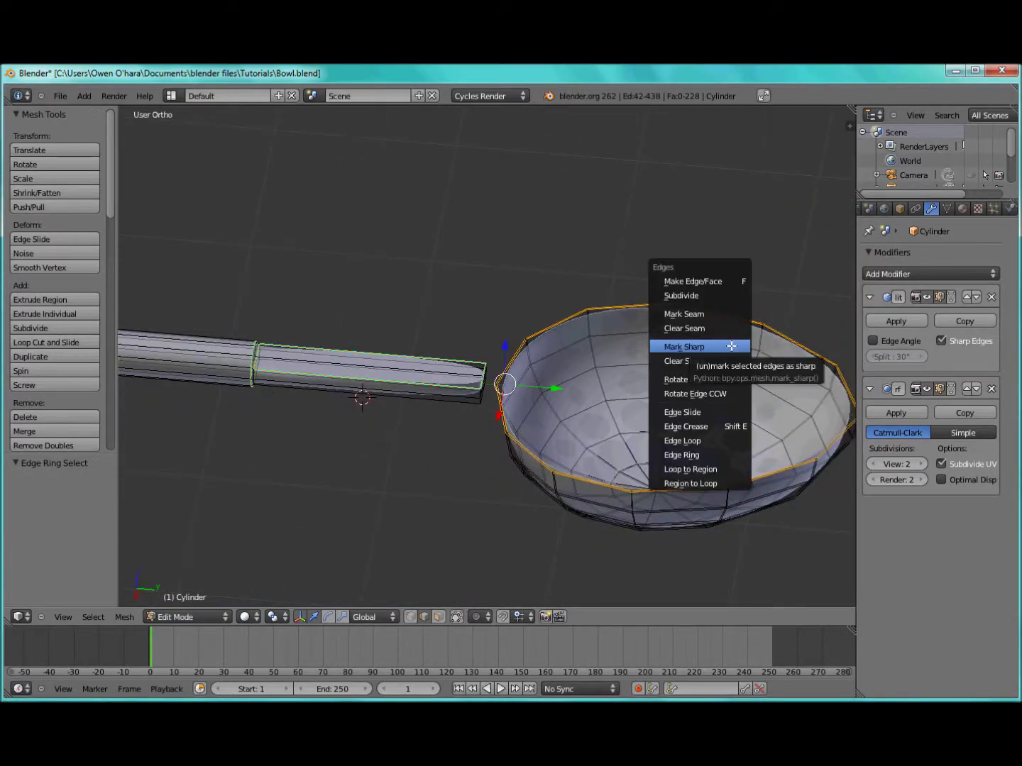
{"action": "left_click", "coordinate": [731, 345]}
{"action": "key", "text": "Tab"}
{"action": "middle_click_drag", "start_coordinate": [580, 392], "coordinate": [611, 390]}
{"action": "scroll", "coordinate": [459, 377], "scroll_direction": "up", "scroll_amount": 2}
{"action": "key", "text": "Tab"}
{"action": "middle_click_drag", "start_coordinate": [459, 377], "coordinate": [547, 325]}
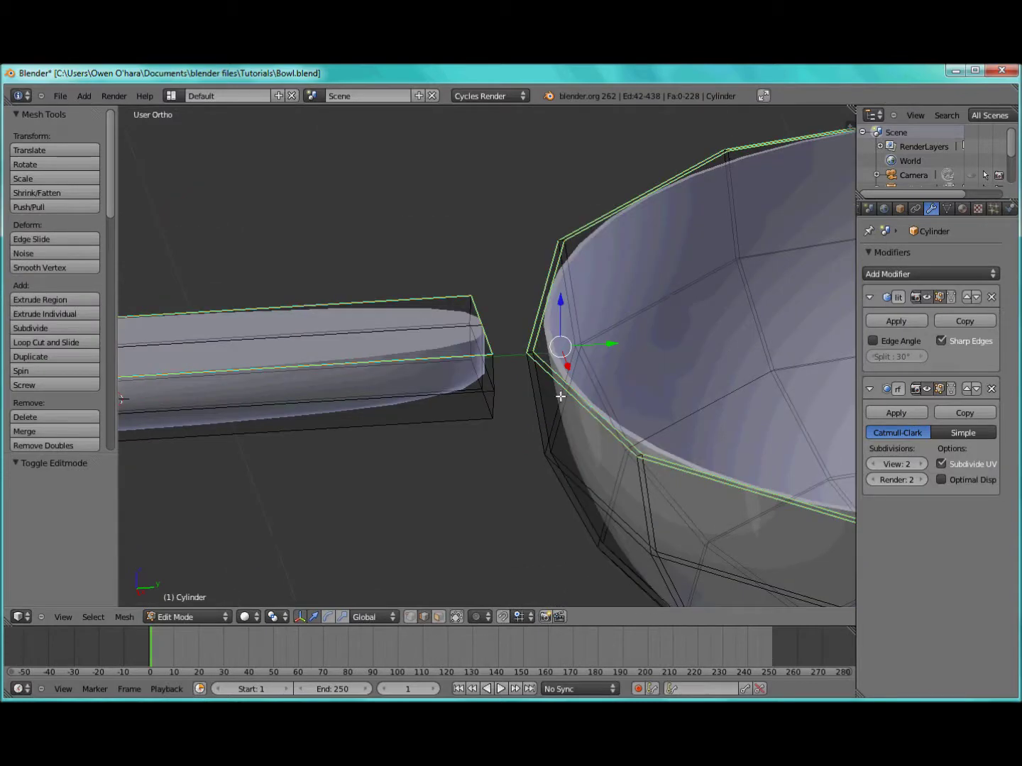
Step: Add two centred loop cuts on the scoop, undoing a third horizontal cut
{"action": "key", "text": "ctrl+r"}
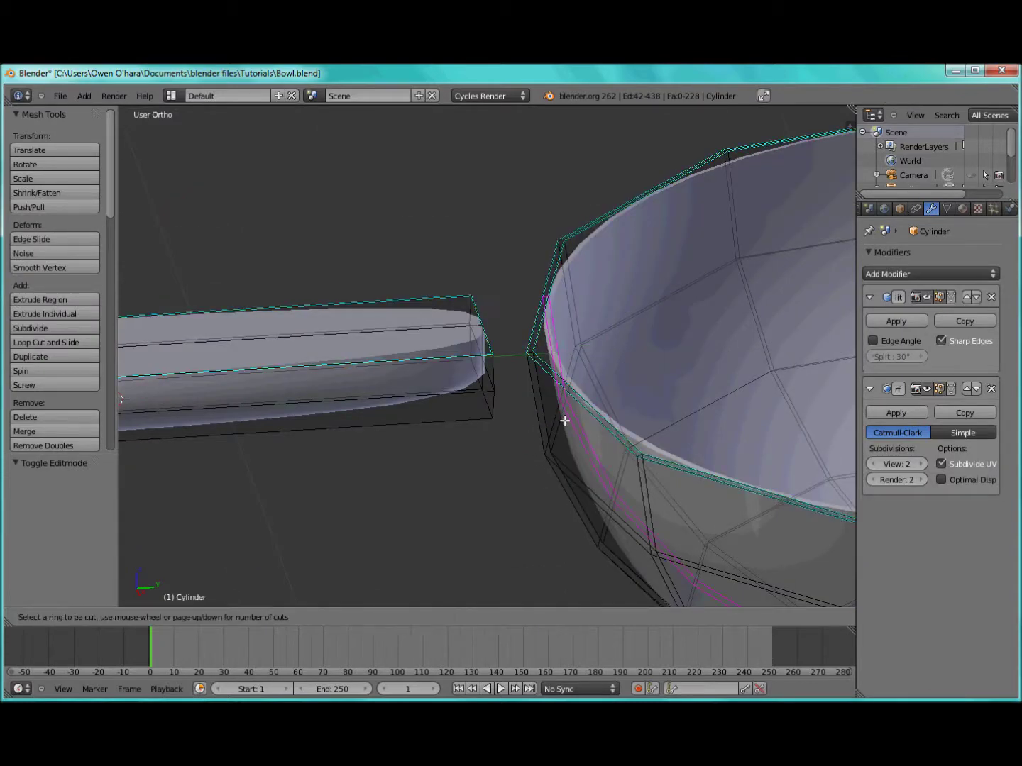
{"action": "left_click", "coordinate": [564, 420]}
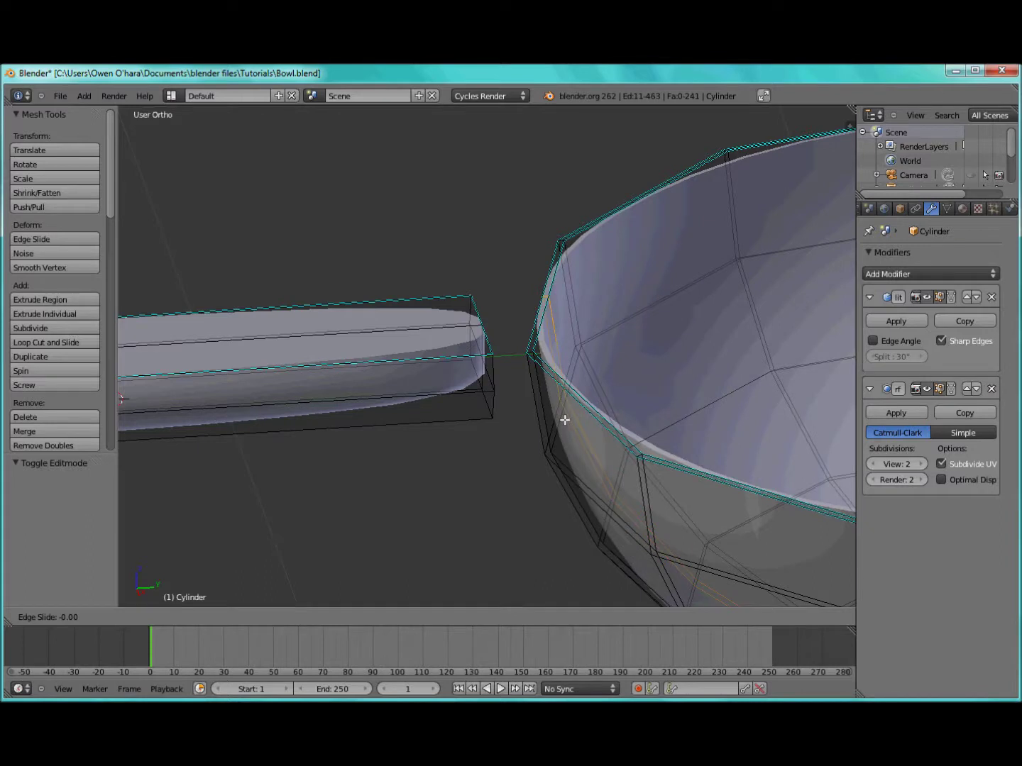
{"action": "right_click", "coordinate": [564, 418]}
{"action": "key", "text": "ctrl+r"}
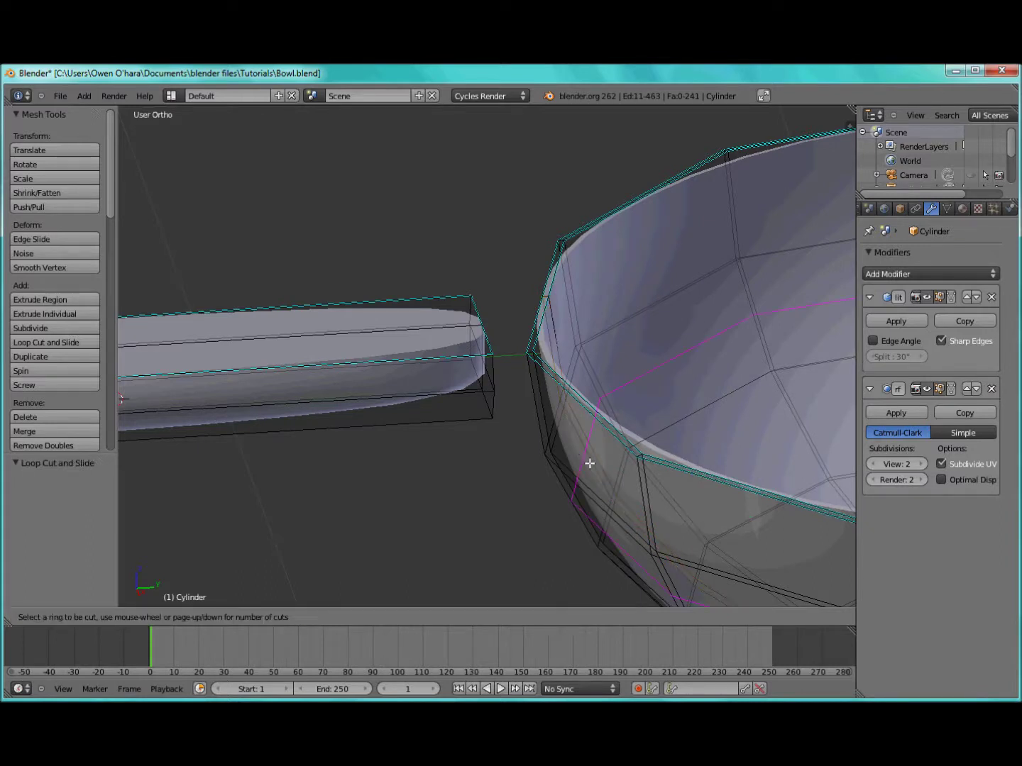
{"action": "left_click", "coordinate": [578, 483]}
{"action": "right_click", "coordinate": [579, 481]}
{"action": "middle_click_drag", "start_coordinate": [579, 481], "coordinate": [611, 435]}
{"action": "key", "text": "ctrl+r"}
{"action": "left_click", "coordinate": [615, 438]}
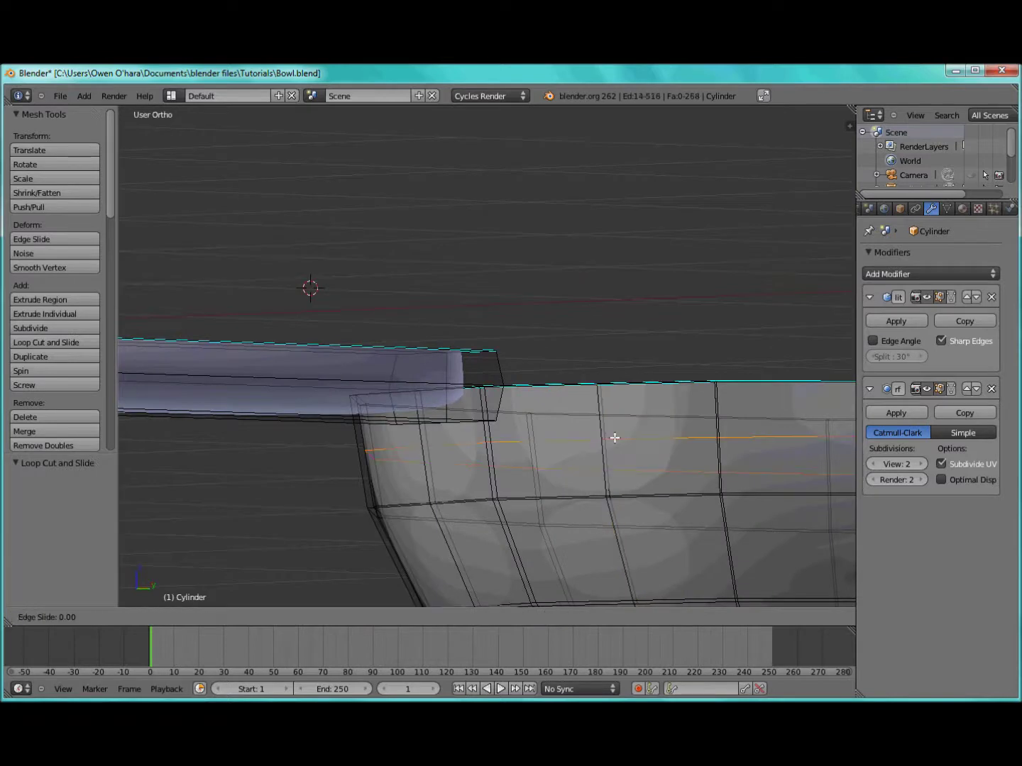
{"action": "right_click", "coordinate": [614, 438]}
{"action": "middle_click_drag", "start_coordinate": [615, 438], "coordinate": [598, 445]}
{"action": "key", "text": "ctrl+z"}
Step: Add a horizontal edge loop slid up just below the rim
{"action": "key", "text": "ctrl+r"}
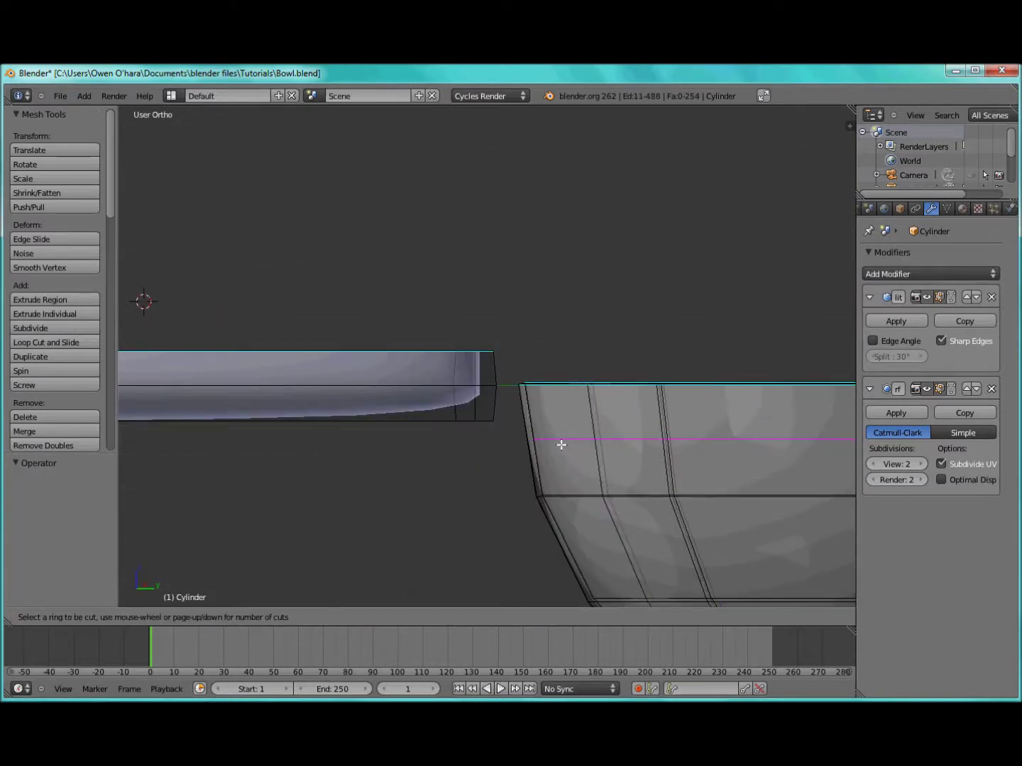
{"action": "left_click", "coordinate": [569, 450]}
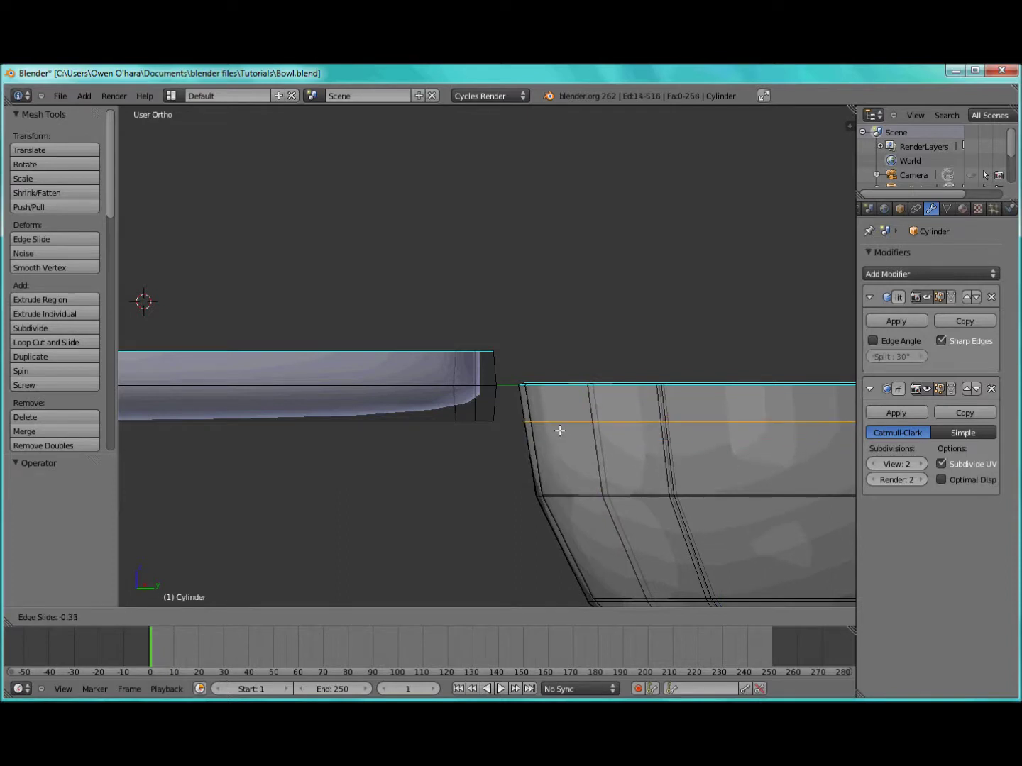
{"action": "left_click", "coordinate": [560, 431]}
{"action": "middle_click_drag", "start_coordinate": [560, 431], "coordinate": [430, 365]}
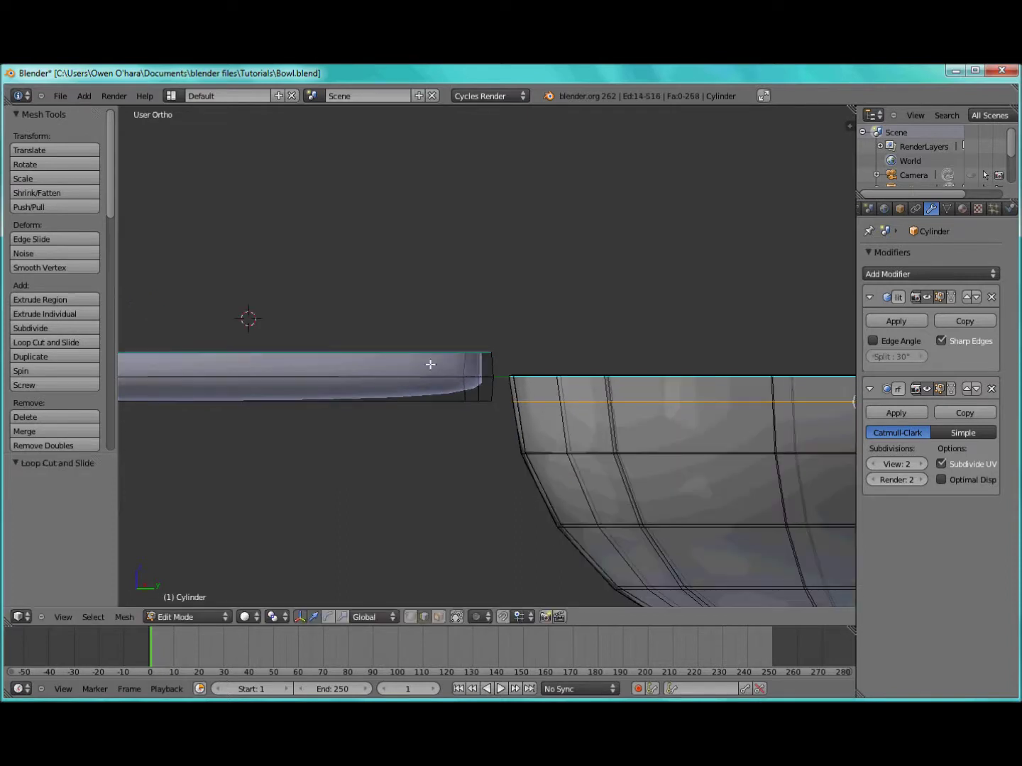
{"action": "key", "text": "KP_3"}
{"action": "scroll", "coordinate": [702, 498], "scroll_direction": "down", "scroll_amount": 4}
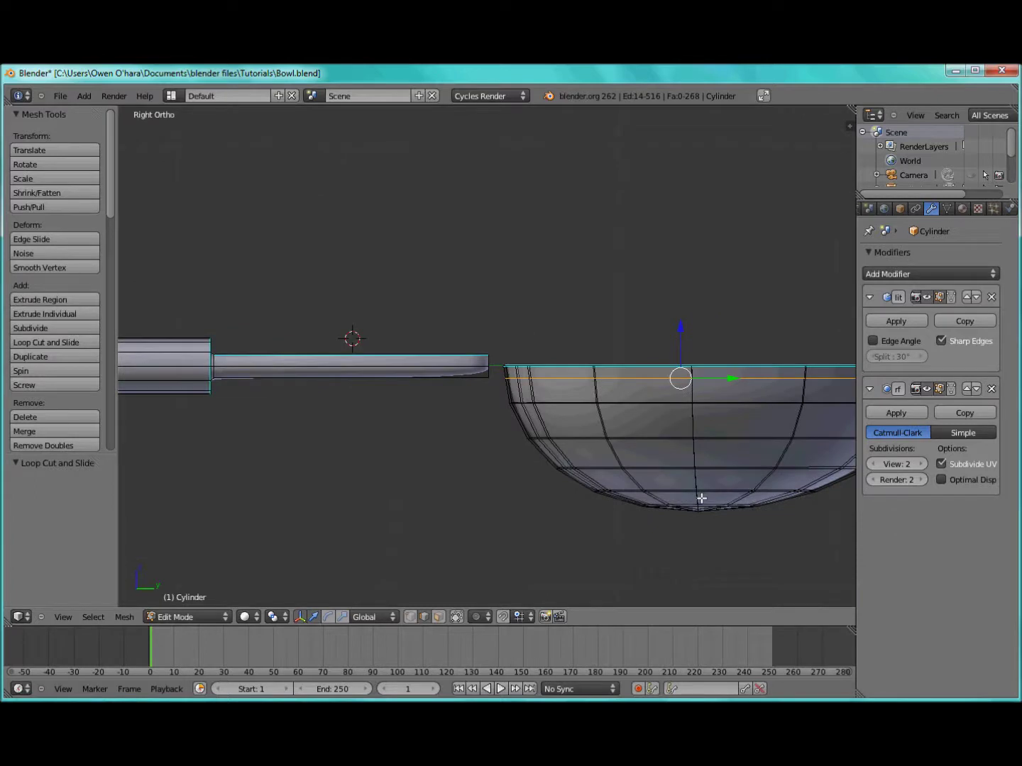
Step: Select the whole connected scoop and raise it slightly toward the handle
{"action": "key", "text": "ctrl+l"}
{"action": "left_click_drag", "start_coordinate": [684, 387], "coordinate": [683, 377]}
{"action": "left_click_drag", "start_coordinate": [736, 430], "coordinate": [711, 438]}
{"action": "key", "text": "Tab"}
{"action": "scroll", "coordinate": [564, 412], "scroll_direction": "up", "scroll_amount": 8}
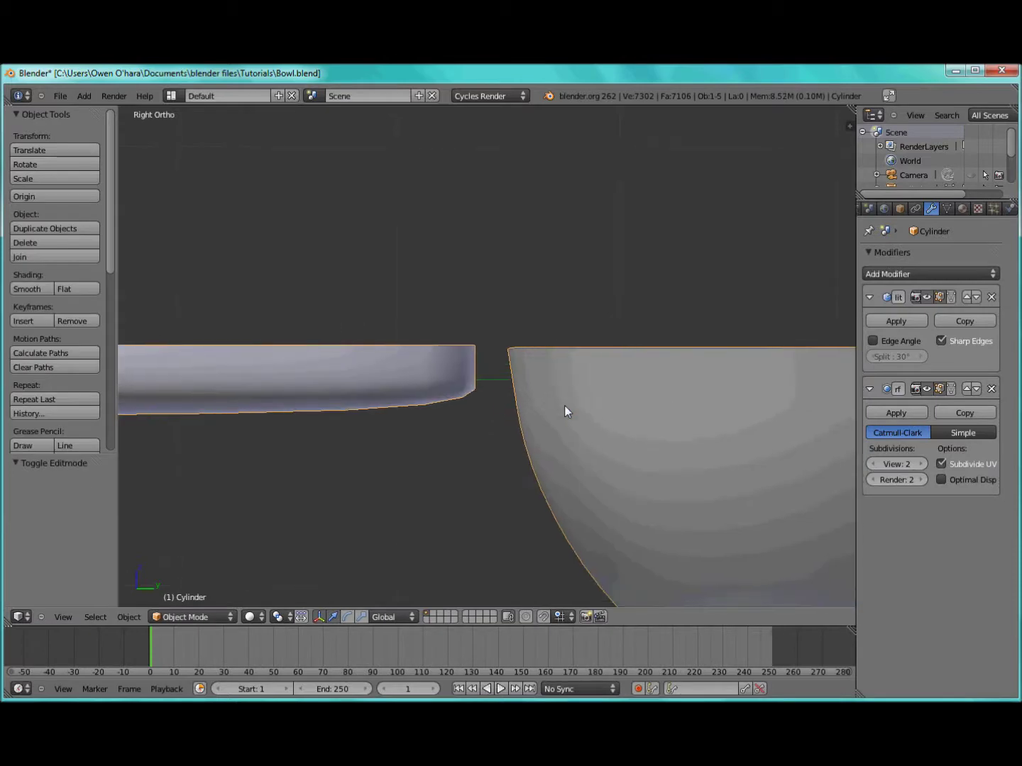
{"action": "key", "text": "Tab"}
Step: Add another loop cut below the rim, then select a vertical edge at the handle end's corner
{"action": "key", "text": "a"}
{"action": "mouse_move", "coordinate": [396, 343]}
{"action": "middle_mouse_down"}
{"action": "mouse_move", "coordinate": [392, 369]}
{"action": "mouse_move", "coordinate": [370, 361]}
{"action": "mouse_move", "coordinate": [376, 388]}
{"action": "mouse_move", "coordinate": [413, 347]}
{"action": "middle_mouse_up"}
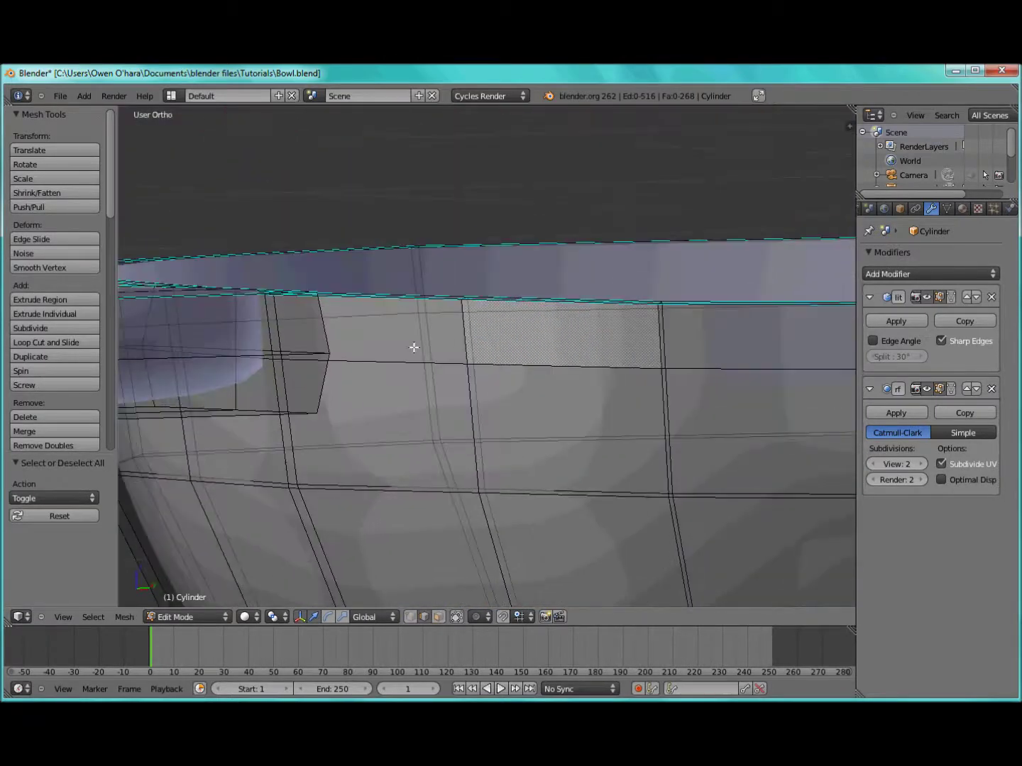
{"action": "key", "text": "ctrl+r"}
{"action": "left_click", "coordinate": [400, 408]}
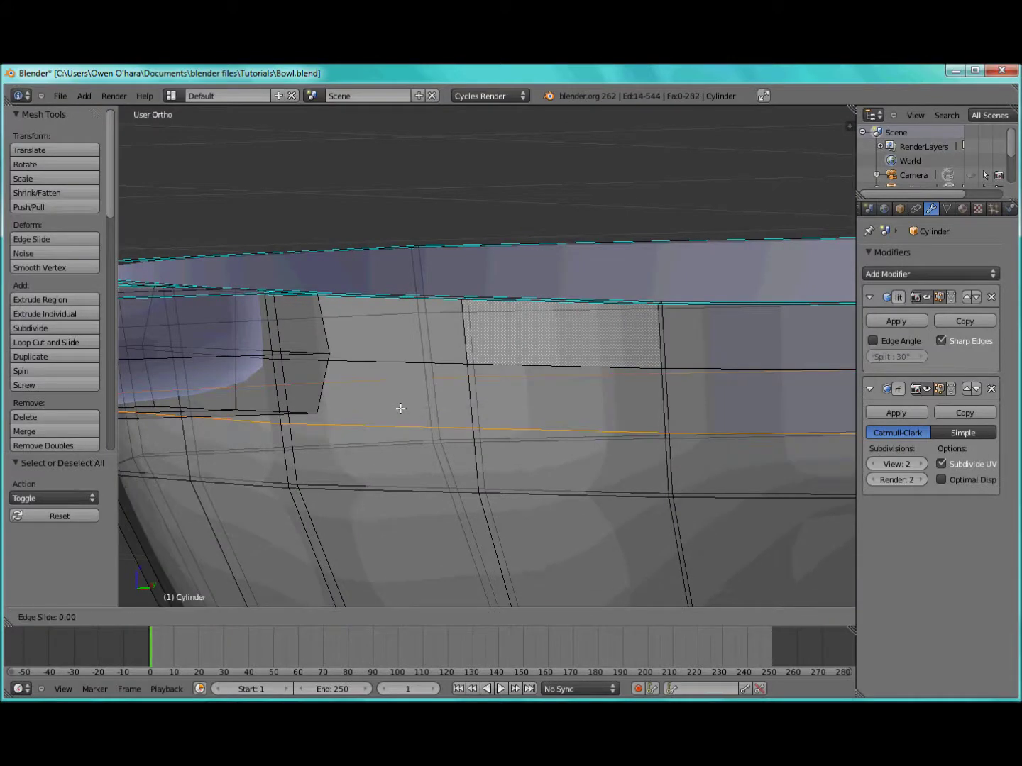
{"action": "left_click", "coordinate": [398, 399]}
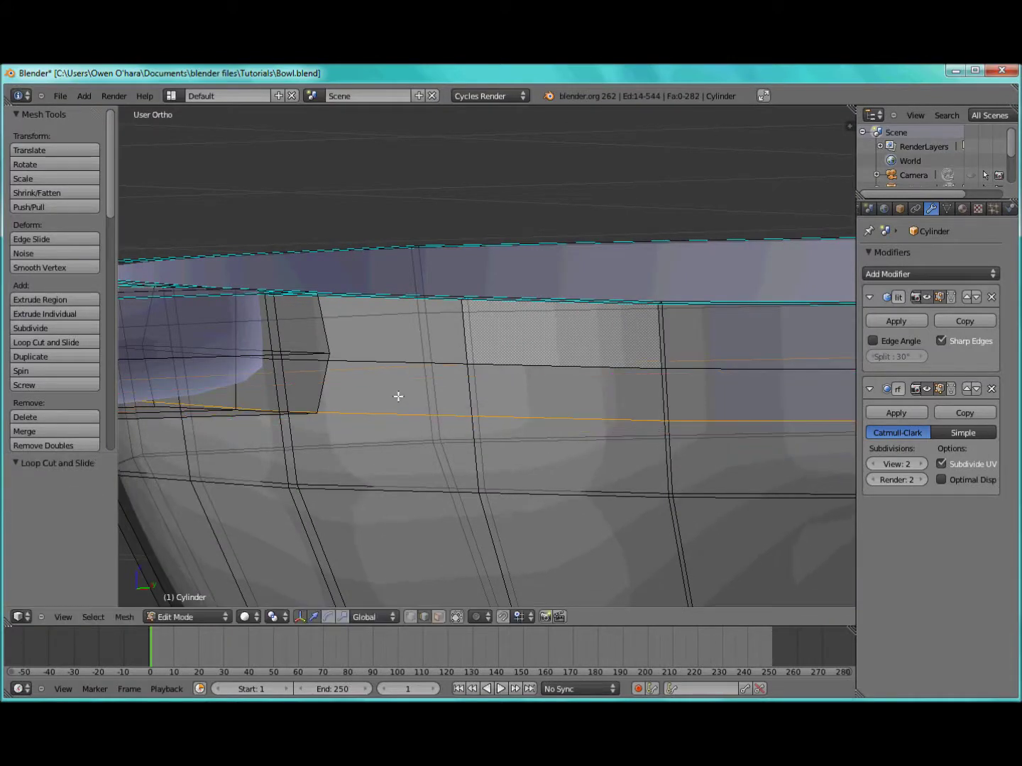
{"action": "key", "text": "KP_3"}
{"action": "key", "text": "a"}
{"action": "middle_click_drag", "start_coordinate": [398, 397], "coordinate": [331, 398]}
{"action": "right_click", "coordinate": [255, 310]}
Step: Delete the four end faces of the handle in face select mode
{"action": "key", "text": "a"}
{"action": "left_click", "coordinate": [438, 617]}
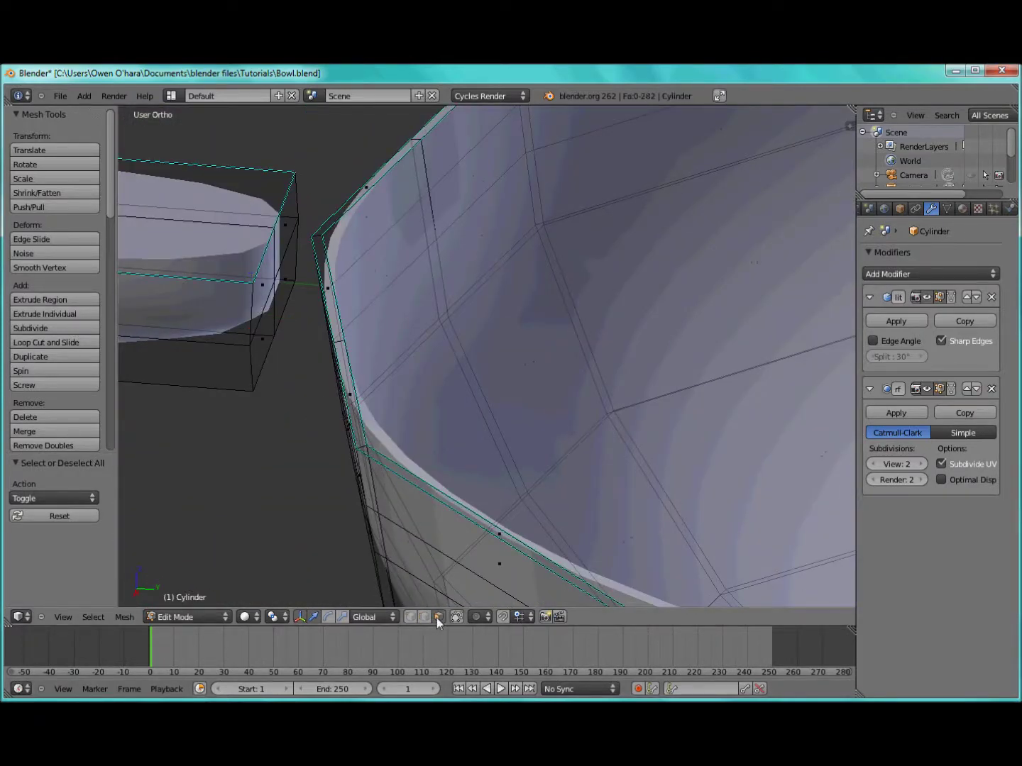
{"action": "right_click", "coordinate": [267, 287]}
{"action": "right_click", "coordinate": [277, 213], "text": "shift"}
{"action": "right_click", "coordinate": [264, 312], "text": "shift"}
{"action": "right_click", "coordinate": [260, 362], "text": "shift"}
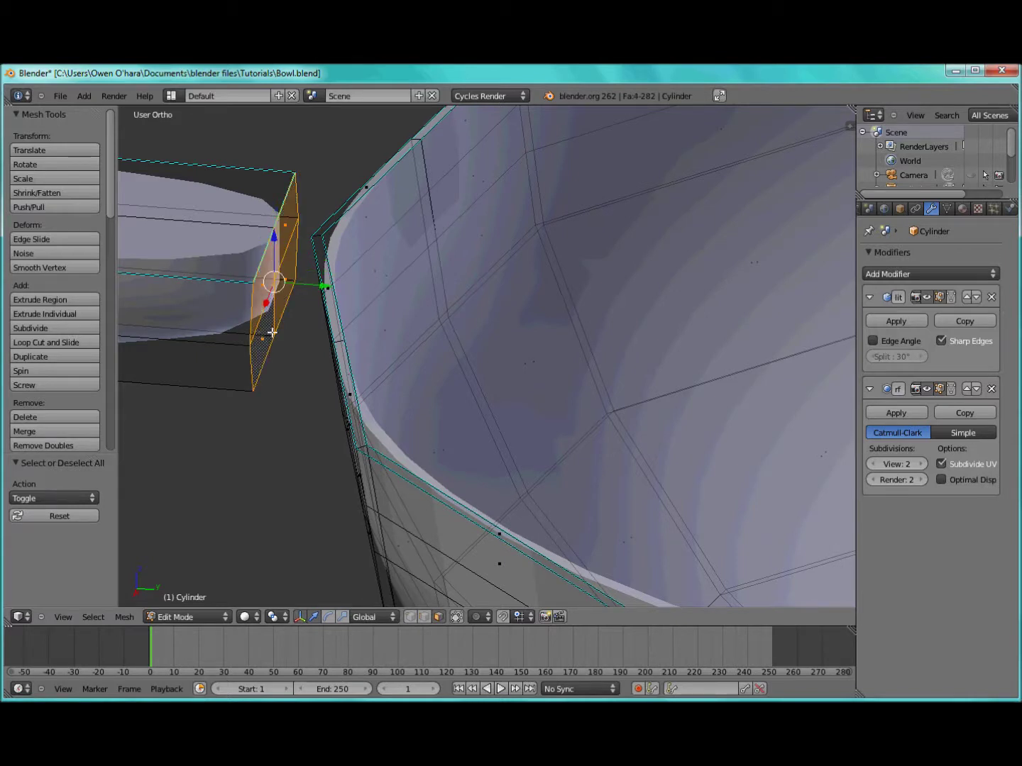
{"action": "key", "text": "x"}
{"action": "left_click", "coordinate": [273, 332]}
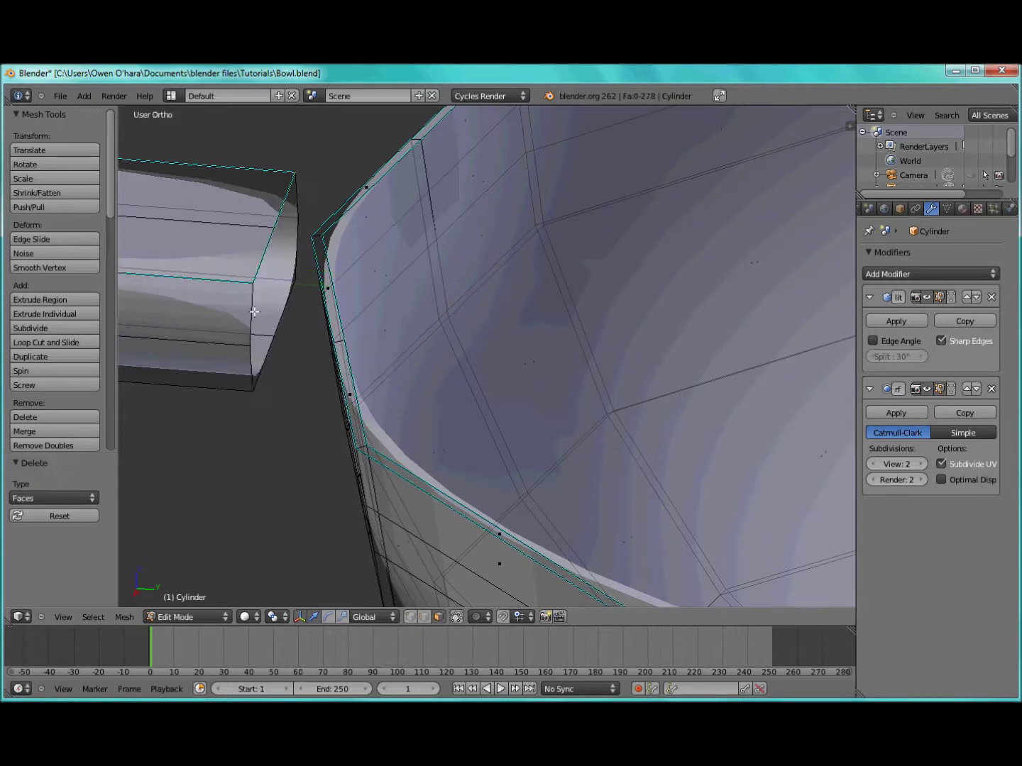
Step: Check the handle's open end loop, then pick faces on the scoop beside the handle
{"action": "left_click", "coordinate": [425, 617]}
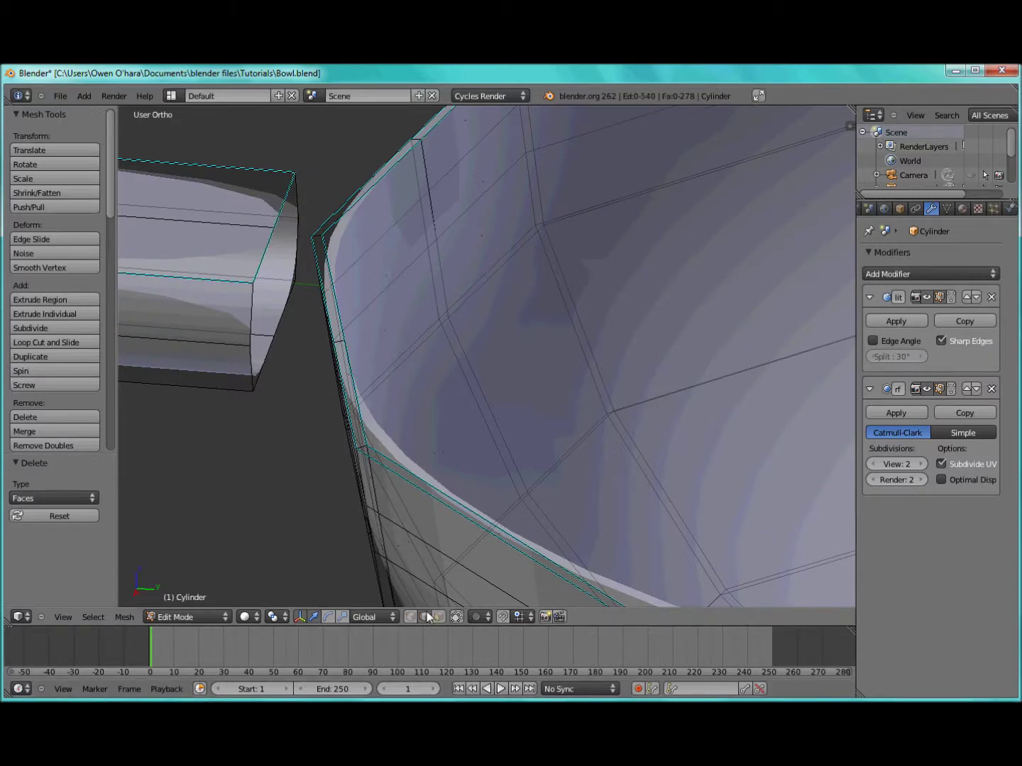
{"action": "right_click", "coordinate": [253, 315], "text": "alt"}
{"action": "middle_click_drag", "start_coordinate": [253, 315], "coordinate": [327, 352]}
{"action": "right_click", "coordinate": [328, 351]}
{"action": "key", "text": "a"}
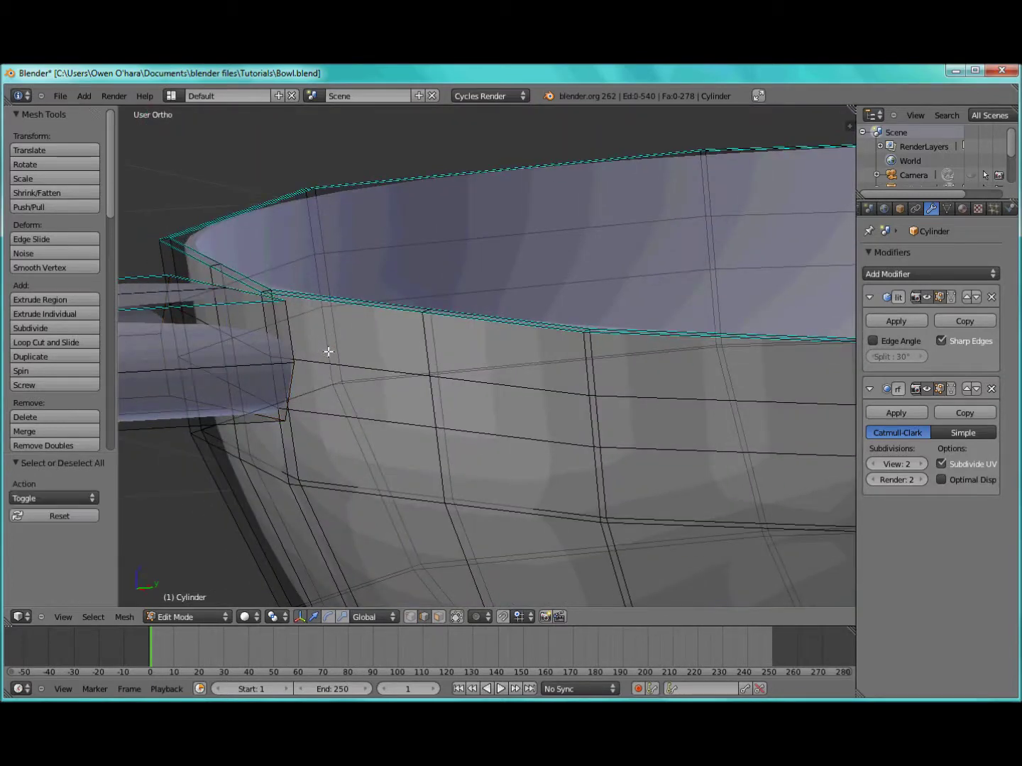
{"action": "left_click", "coordinate": [438, 616]}
{"action": "right_click", "coordinate": [374, 341]}
{"action": "right_click", "coordinate": [314, 399], "text": "shift"}
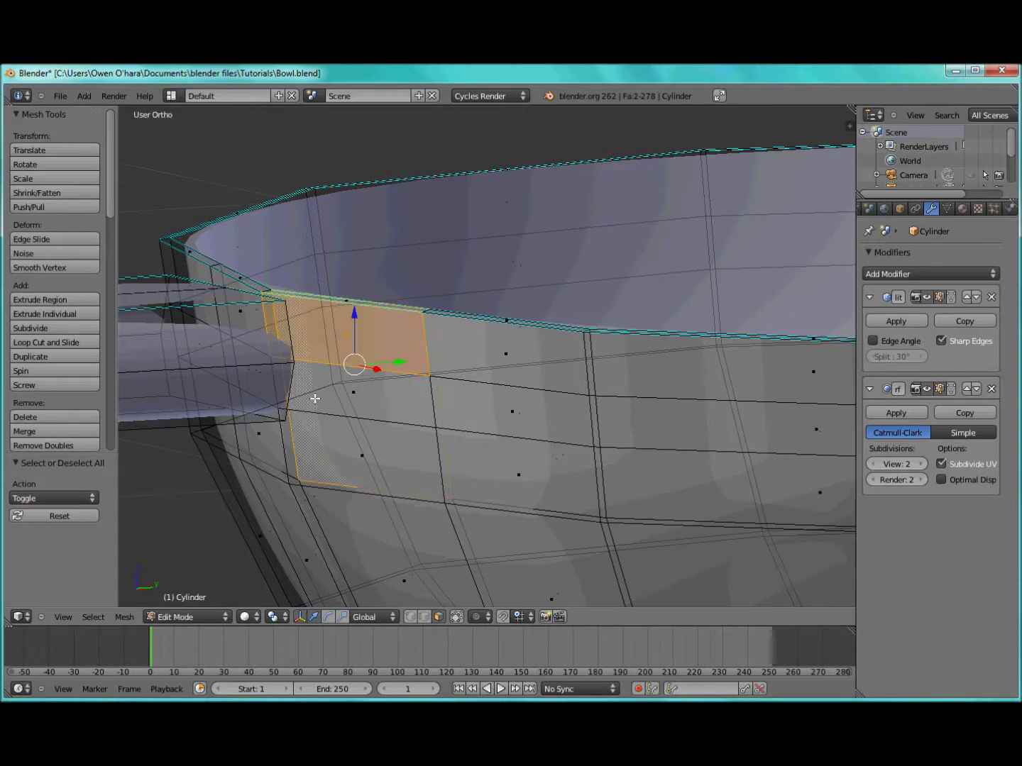
{"action": "key", "text": "a"}
{"action": "right_click", "coordinate": [363, 349]}
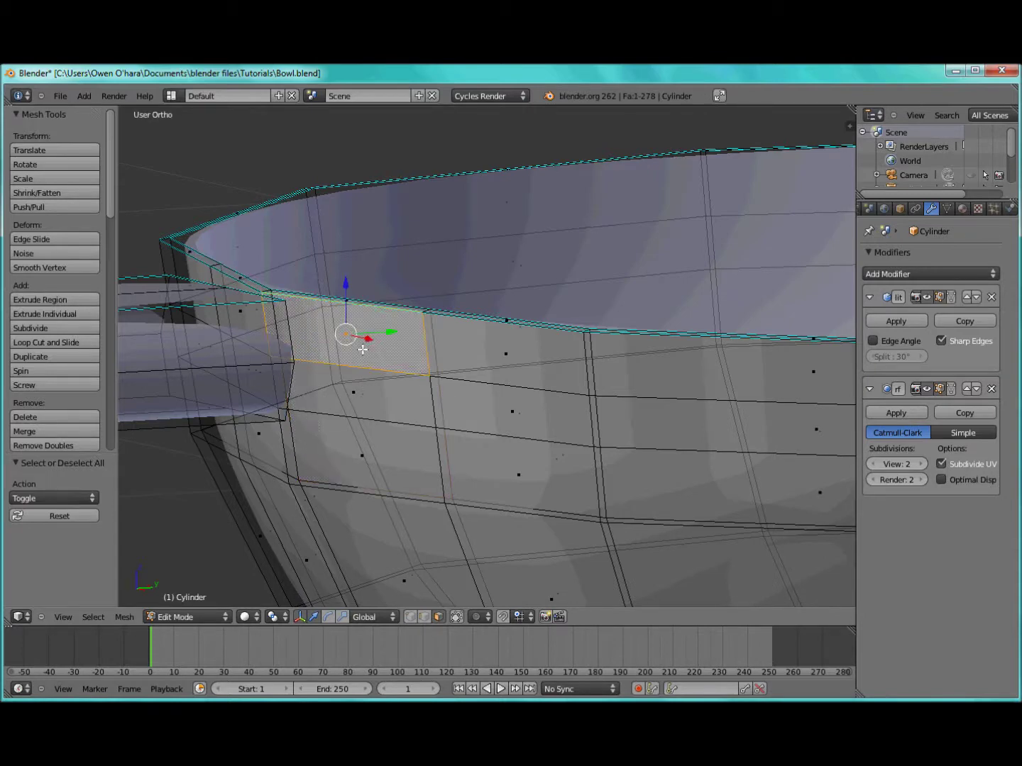
{"action": "right_click", "coordinate": [354, 394], "text": "shift"}
Step: With Limit selection to visible on, delete the four scoop faces beside the handle
{"action": "middle_click_drag", "start_coordinate": [347, 397], "coordinate": [496, 373]}
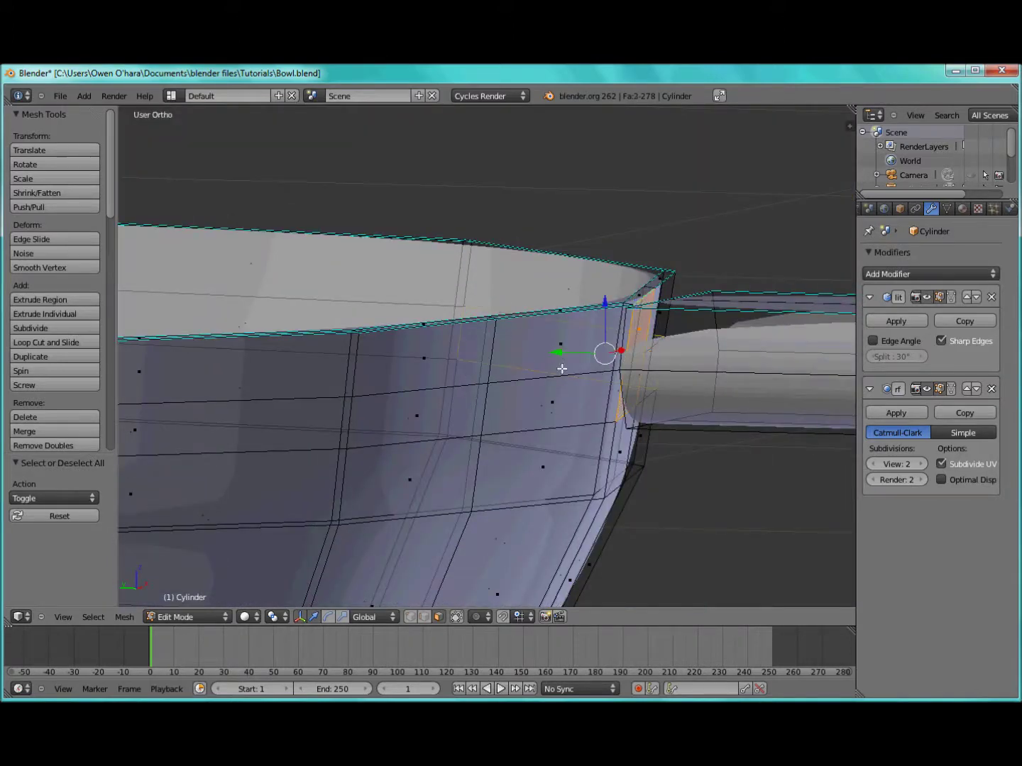
{"action": "left_click", "coordinate": [456, 617]}
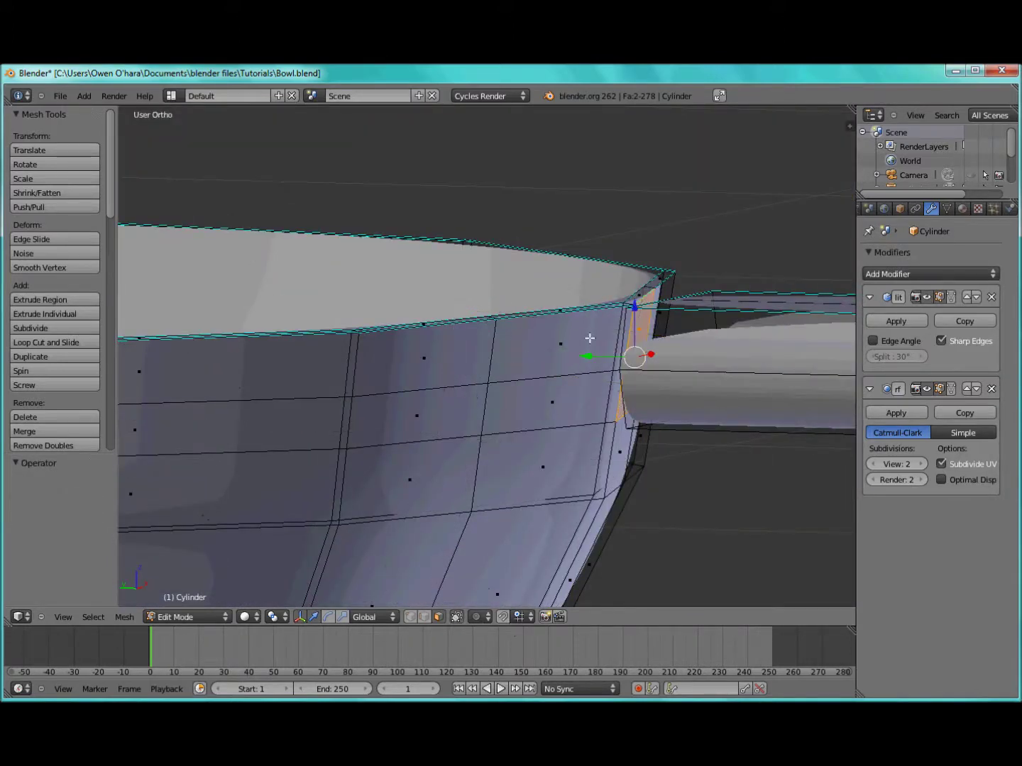
{"action": "right_click", "coordinate": [564, 354], "text": "shift"}
{"action": "right_click", "coordinate": [560, 382], "text": "shift"}
{"action": "key", "text": "x"}
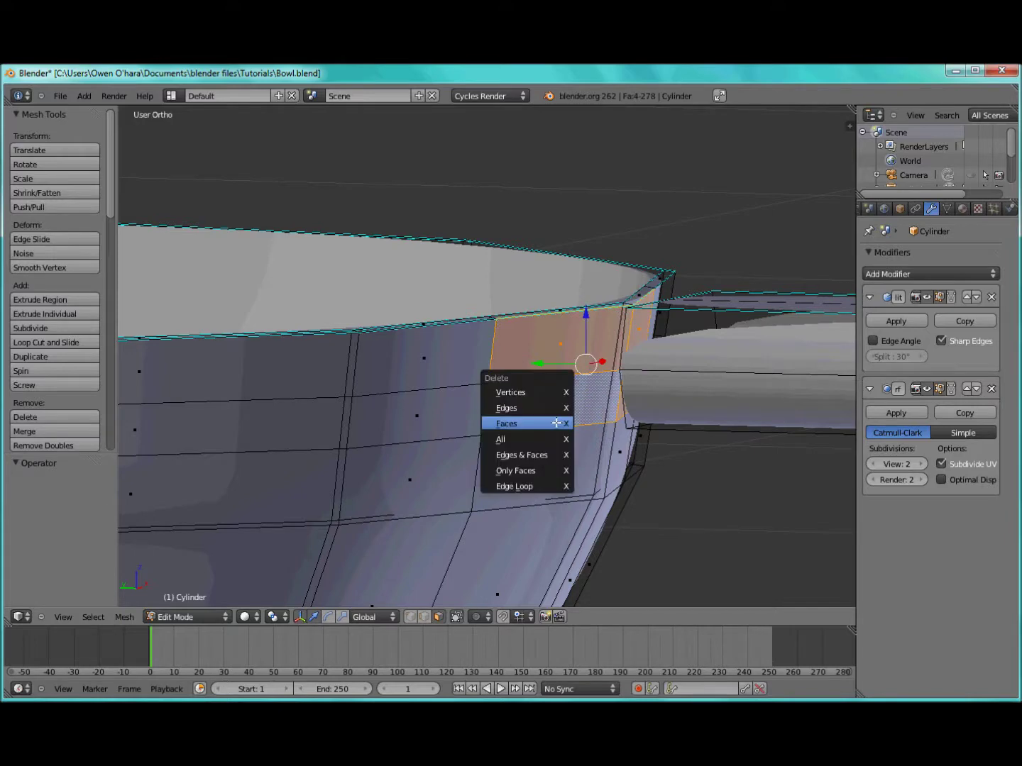
{"action": "left_click", "coordinate": [556, 423]}
Step: Inspect the new hole in the bowl wall, add edge select mode, and select everything
{"action": "middle_click_drag", "start_coordinate": [554, 422], "coordinate": [459, 428]}
{"action": "right_click", "coordinate": [457, 425]}
{"action": "key", "text": "g"}
{"action": "key", "text": "Escape"}
{"action": "key", "text": "a"}
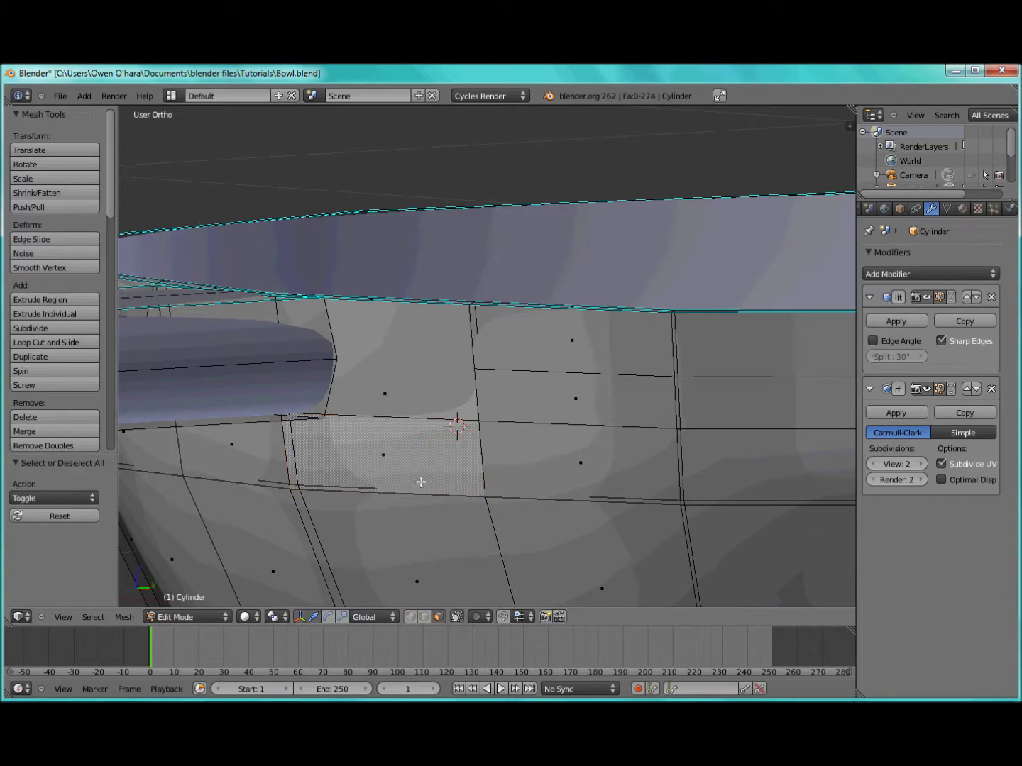
{"action": "left_click", "coordinate": [425, 617], "text": "shift"}
{"action": "middle_click_drag", "start_coordinate": [426, 541], "coordinate": [408, 562]}
{"action": "mouse_move", "coordinate": [333, 404]}
{"action": "middle_mouse_down"}
{"action": "mouse_move", "coordinate": [298, 332]}
{"action": "mouse_move", "coordinate": [324, 350]}
{"action": "mouse_move", "coordinate": [303, 367]}
{"action": "mouse_move", "coordinate": [342, 352]}
{"action": "mouse_move", "coordinate": [358, 406]}
{"action": "mouse_move", "coordinate": [276, 394]}
{"action": "mouse_move", "coordinate": [327, 402]}
{"action": "middle_mouse_up"}
{"action": "scroll", "coordinate": [299, 333], "scroll_direction": "down", "scroll_amount": 3}
{"action": "scroll", "coordinate": [308, 335], "scroll_direction": "up", "scroll_amount": 4}
{"action": "key", "text": "a"}
{"action": "key", "text": "a"}
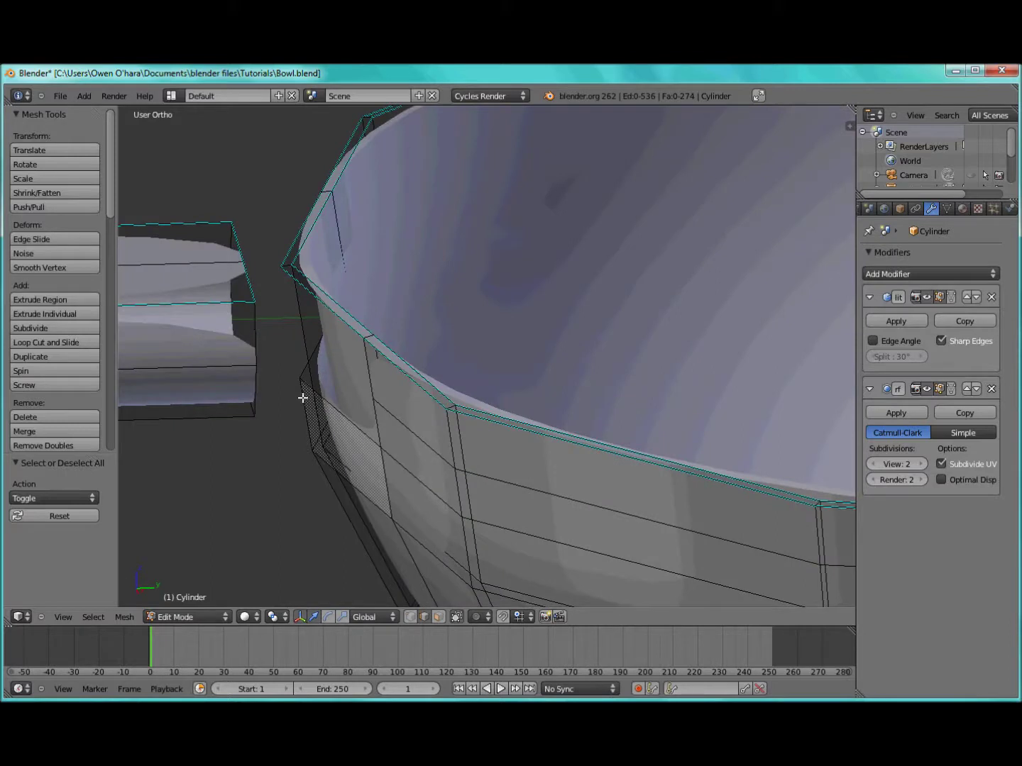
Step: Switch to vertex select and turn on snapping to Vertex
{"action": "left_click", "coordinate": [409, 617], "text": "shift"}
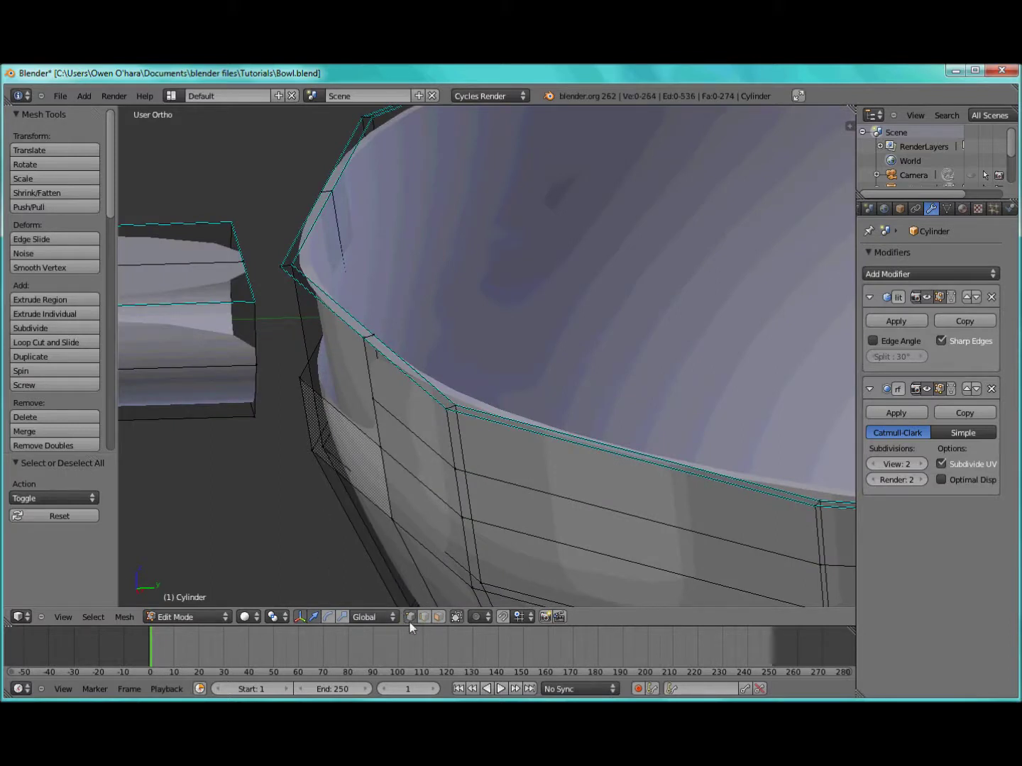
{"action": "left_click", "coordinate": [503, 616]}
{"action": "left_click", "coordinate": [523, 617]}
{"action": "left_click", "coordinate": [526, 592]}
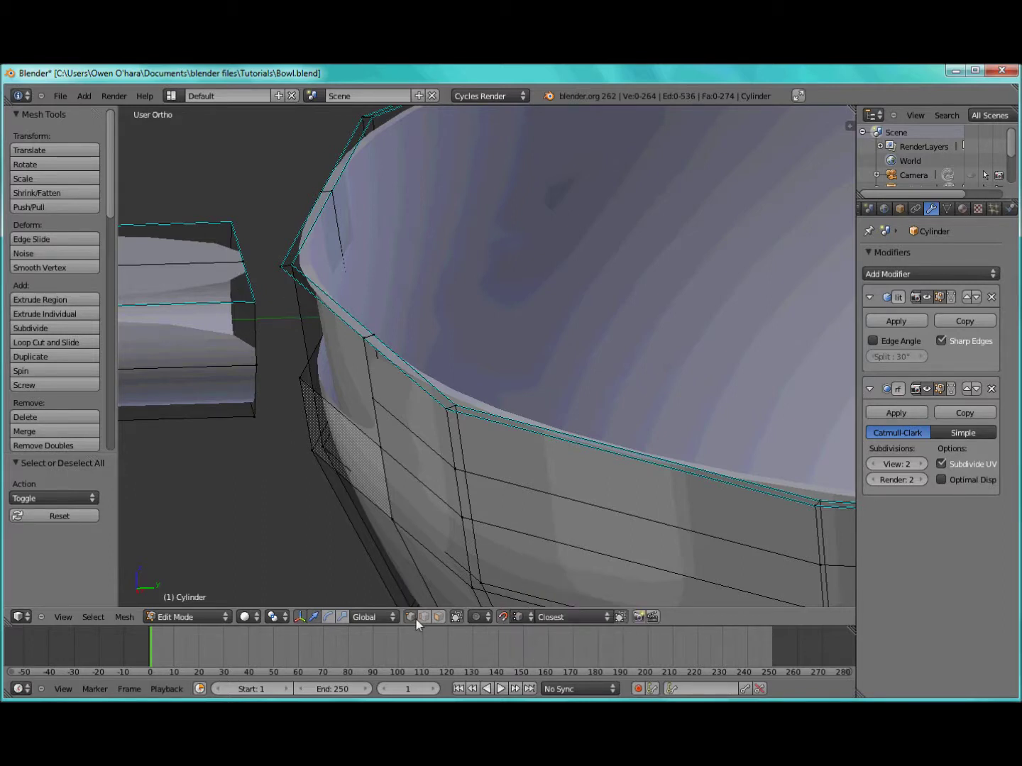
Step: Snap three handle-end vertices onto vertices of the bowl's rim
{"action": "right_click", "coordinate": [256, 304]}
{"action": "key", "text": "g"}
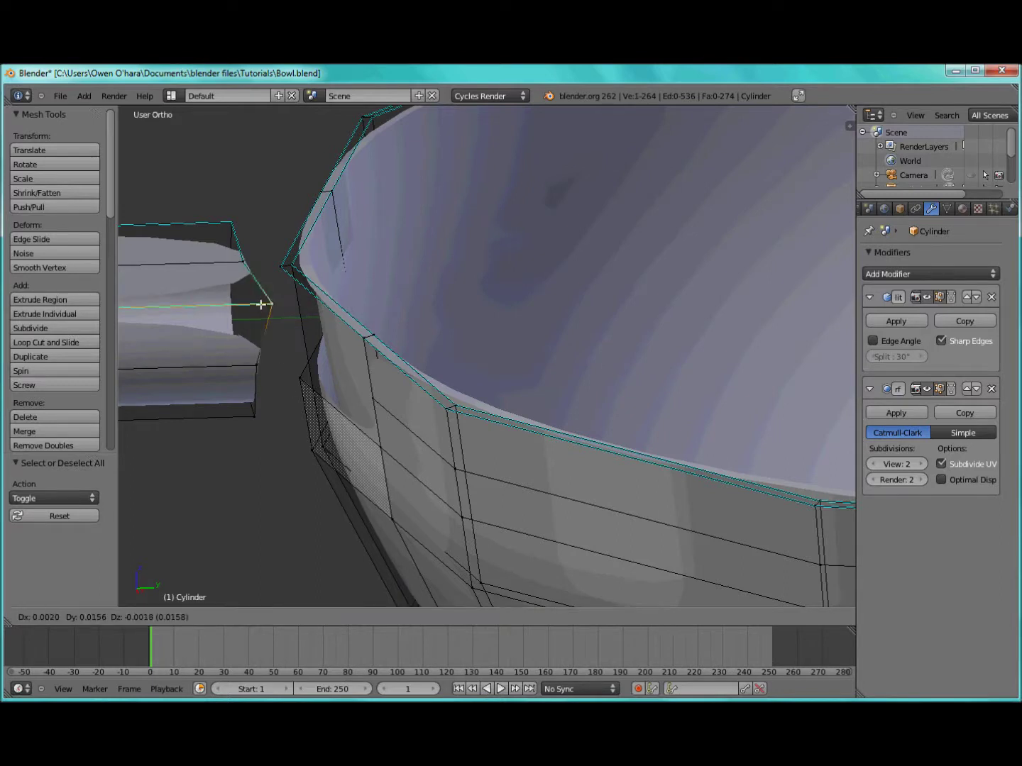
{"action": "left_click", "coordinate": [357, 339]}
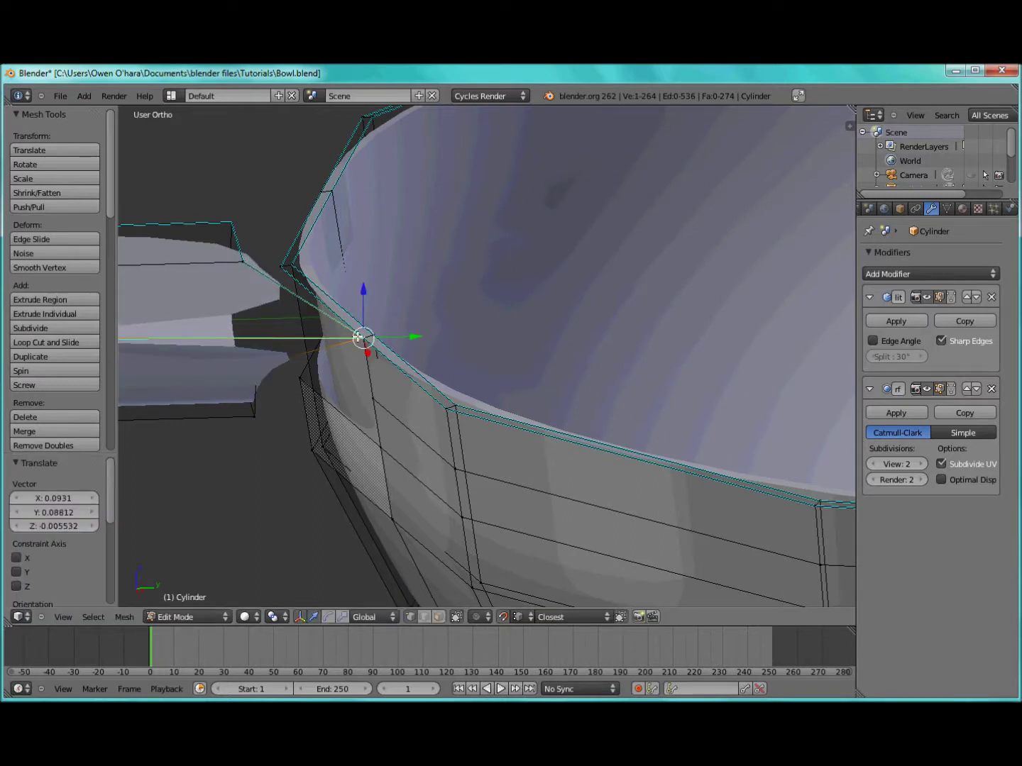
{"action": "key", "text": "a"}
{"action": "right_click", "coordinate": [254, 382]}
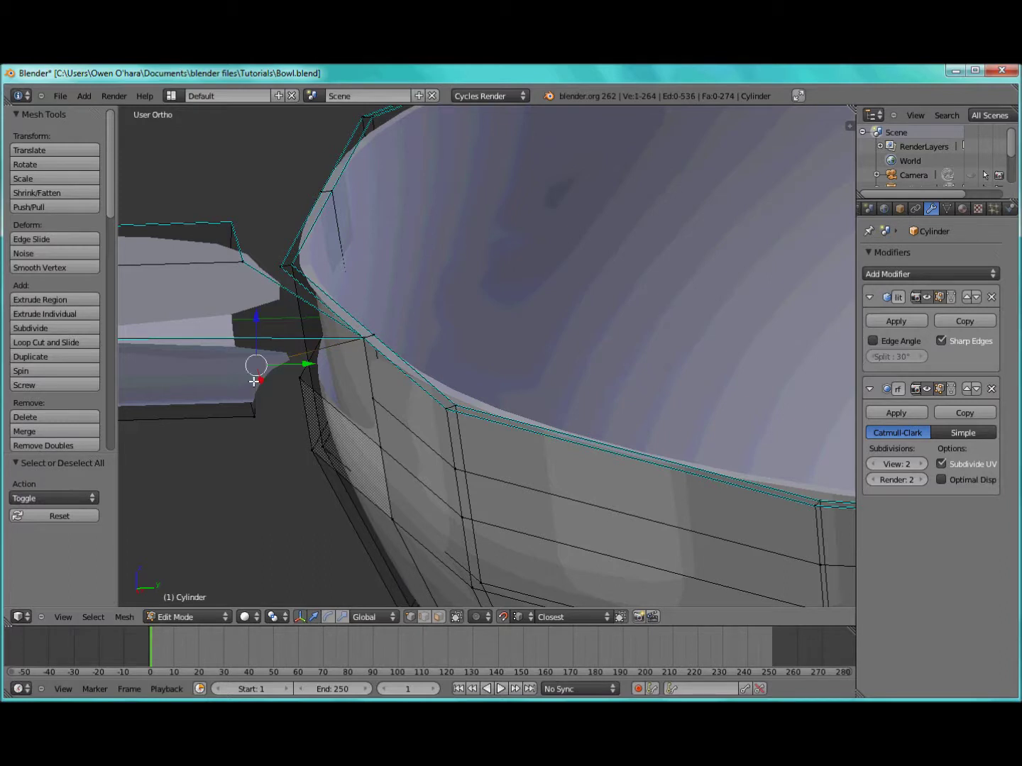
{"action": "key", "text": "g"}
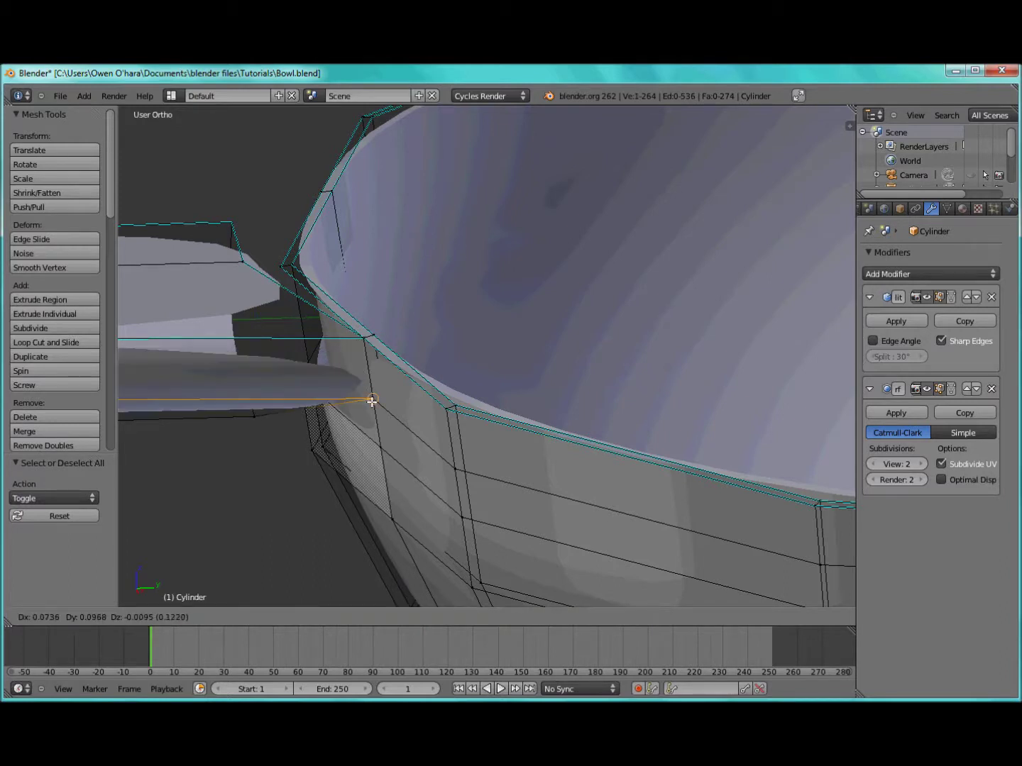
{"action": "left_click", "coordinate": [372, 401]}
{"action": "right_click", "coordinate": [256, 415]}
{"action": "key", "text": "g"}
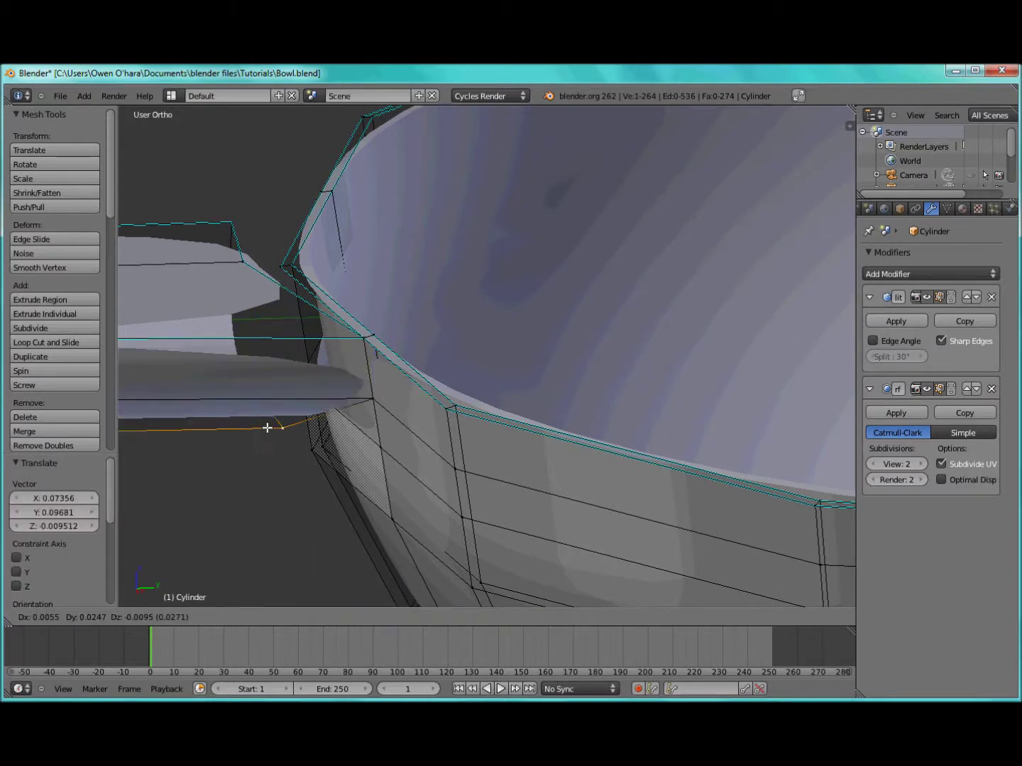
{"action": "left_click", "coordinate": [381, 449]}
Step: Snap two more handle-end vertices onto the rim, viewed from inside the bowl
{"action": "middle_click_drag", "start_coordinate": [385, 453], "coordinate": [292, 355]}
{"action": "right_click", "coordinate": [275, 426]}
{"action": "key", "text": "g"}
{"action": "left_click", "coordinate": [288, 401]}
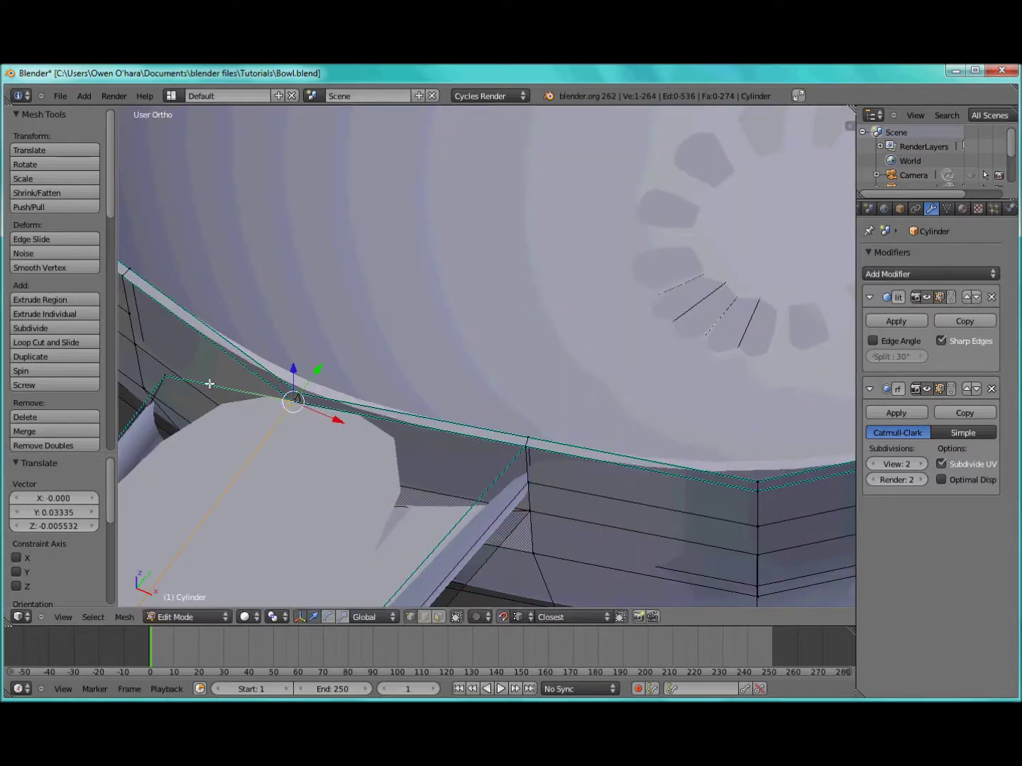
{"action": "middle_click_drag", "start_coordinate": [162, 365], "coordinate": [253, 369]}
{"action": "middle_click_drag", "start_coordinate": [321, 532], "coordinate": [347, 449]}
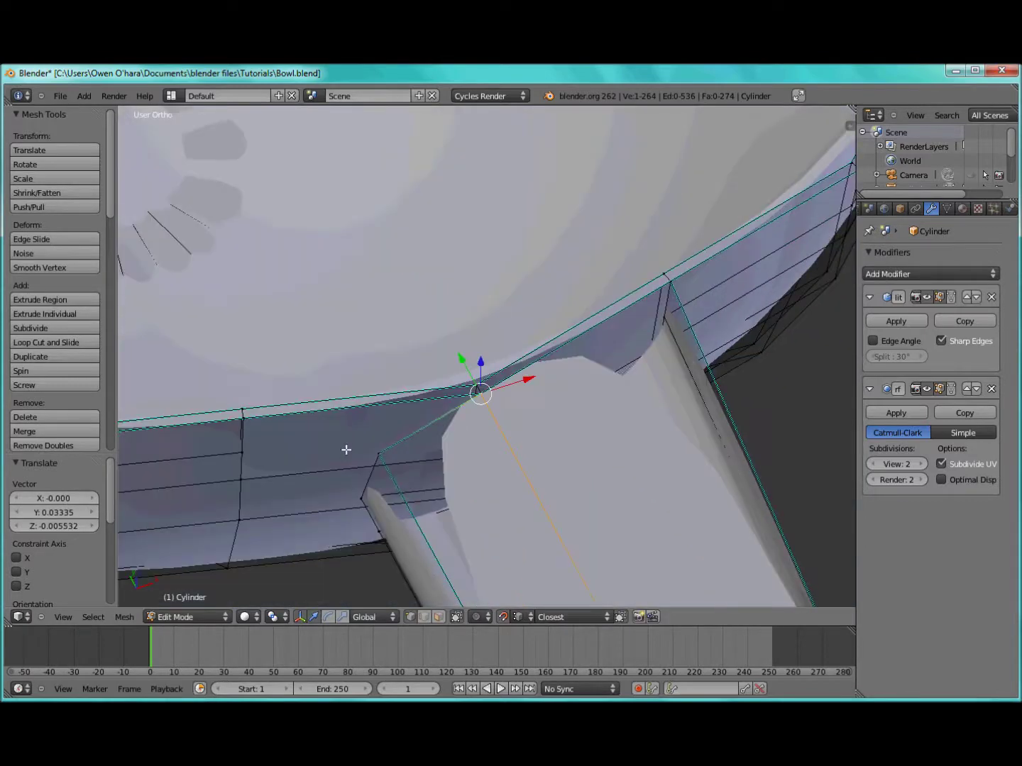
{"action": "key", "text": "g"}
{"action": "left_click", "coordinate": [238, 413]}
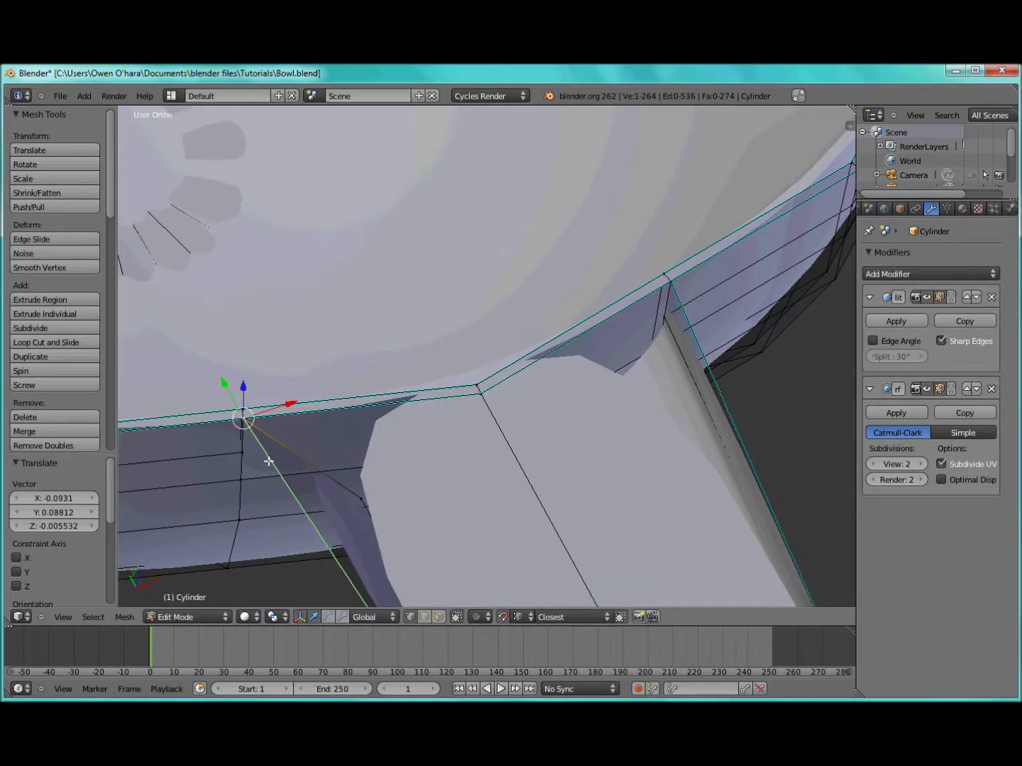
Step: Snap the upper and lower handle vertices beside the hole onto the hole's edge
{"action": "scroll", "coordinate": [274, 470], "scroll_direction": "up", "scroll_amount": 2}
{"action": "middle_click_drag", "start_coordinate": [274, 470], "coordinate": [647, 336]}
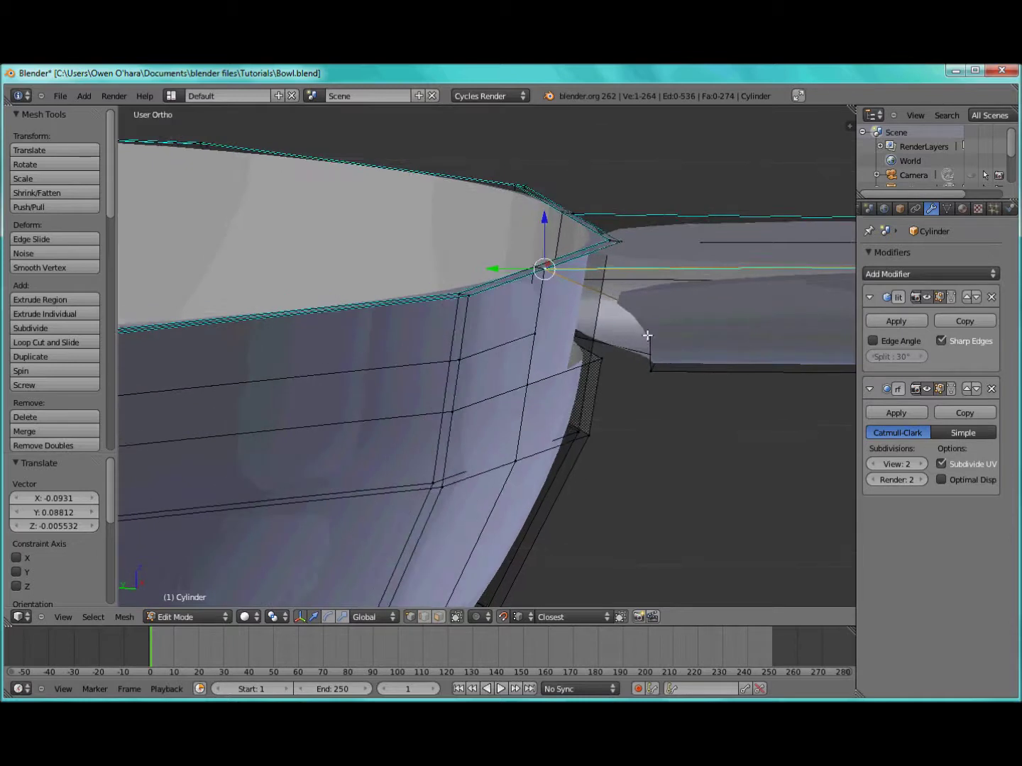
{"action": "right_click", "coordinate": [652, 319]}
{"action": "key", "text": "g"}
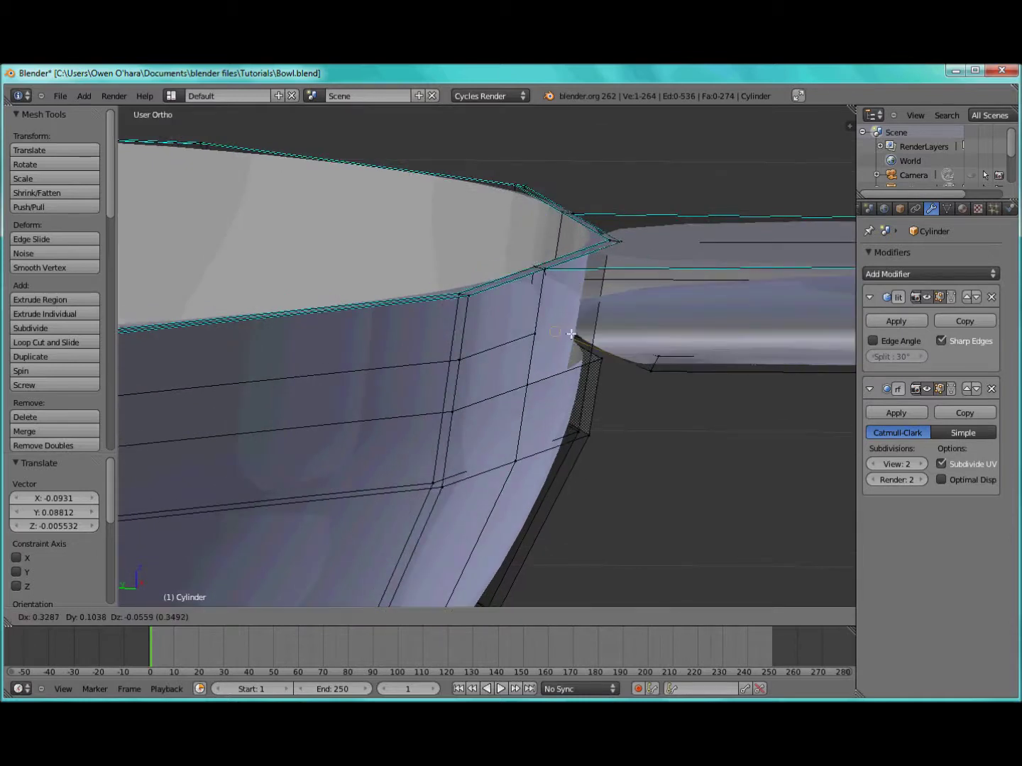
{"action": "left_click", "coordinate": [538, 344]}
{"action": "right_click", "coordinate": [649, 374]}
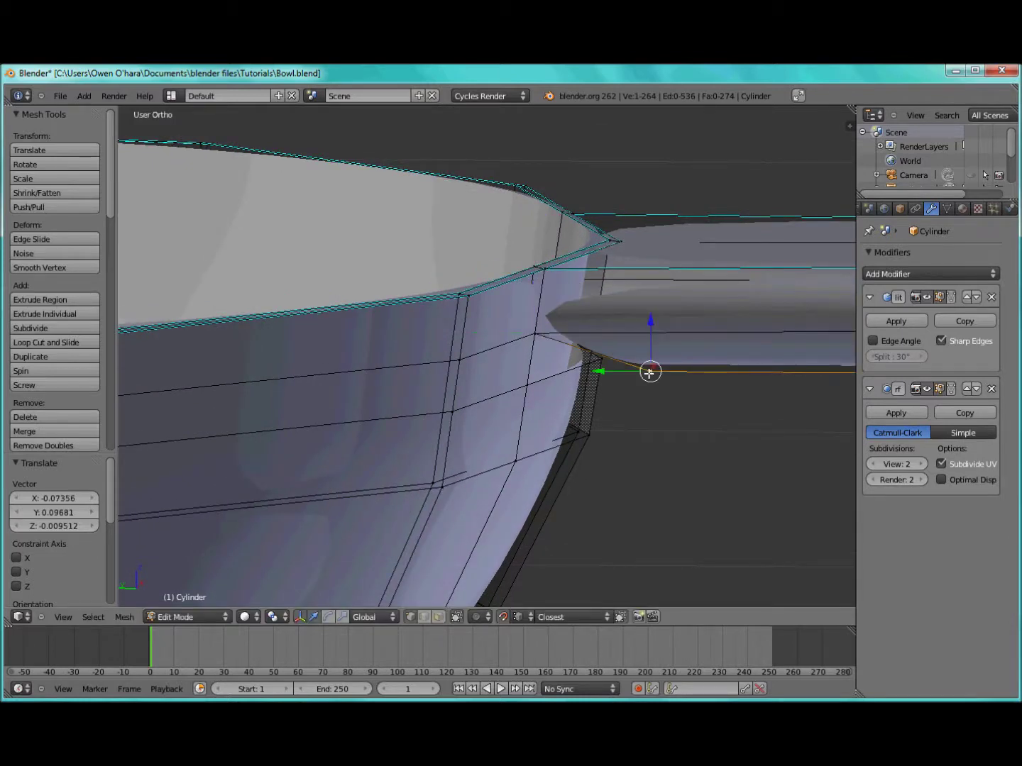
{"action": "key", "text": "g"}
{"action": "left_click", "coordinate": [532, 384]}
Step: Move the vertex under the handle end along Y onto the hole edge, then select all
{"action": "middle_click_drag", "start_coordinate": [634, 371], "coordinate": [566, 217]}
{"action": "right_click", "coordinate": [559, 212]}
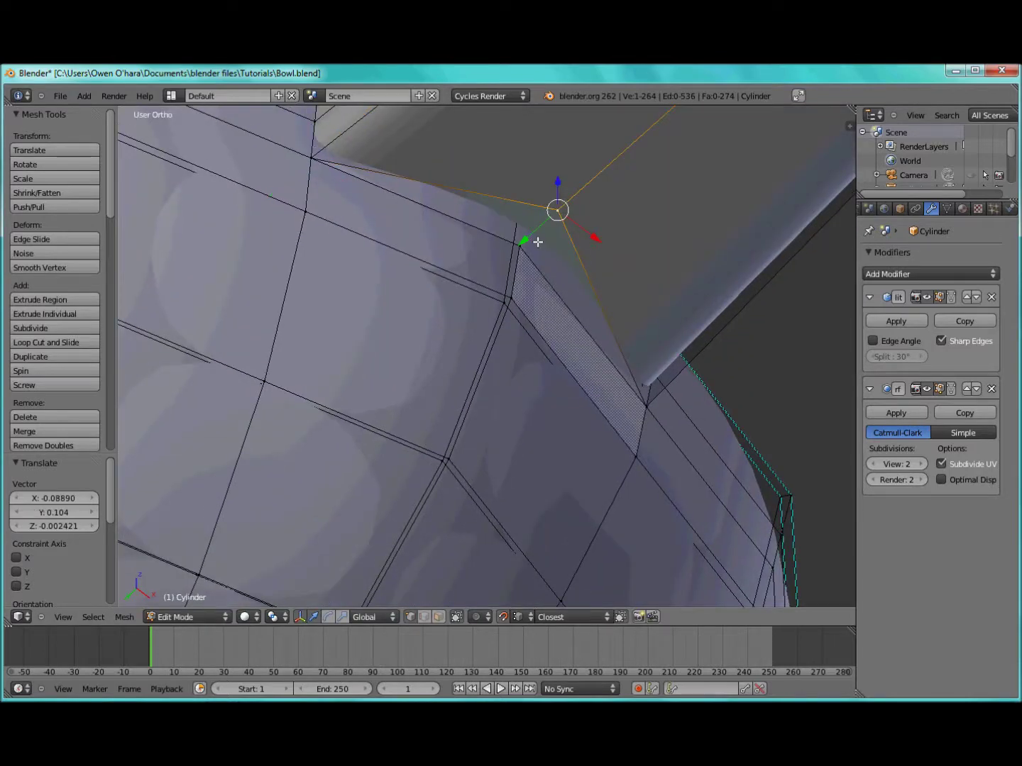
{"action": "key", "text": "g"}
{"action": "key", "text": "y"}
{"action": "left_click", "coordinate": [518, 250]}
{"action": "scroll", "coordinate": [518, 249], "scroll_direction": "down", "scroll_amount": 5}
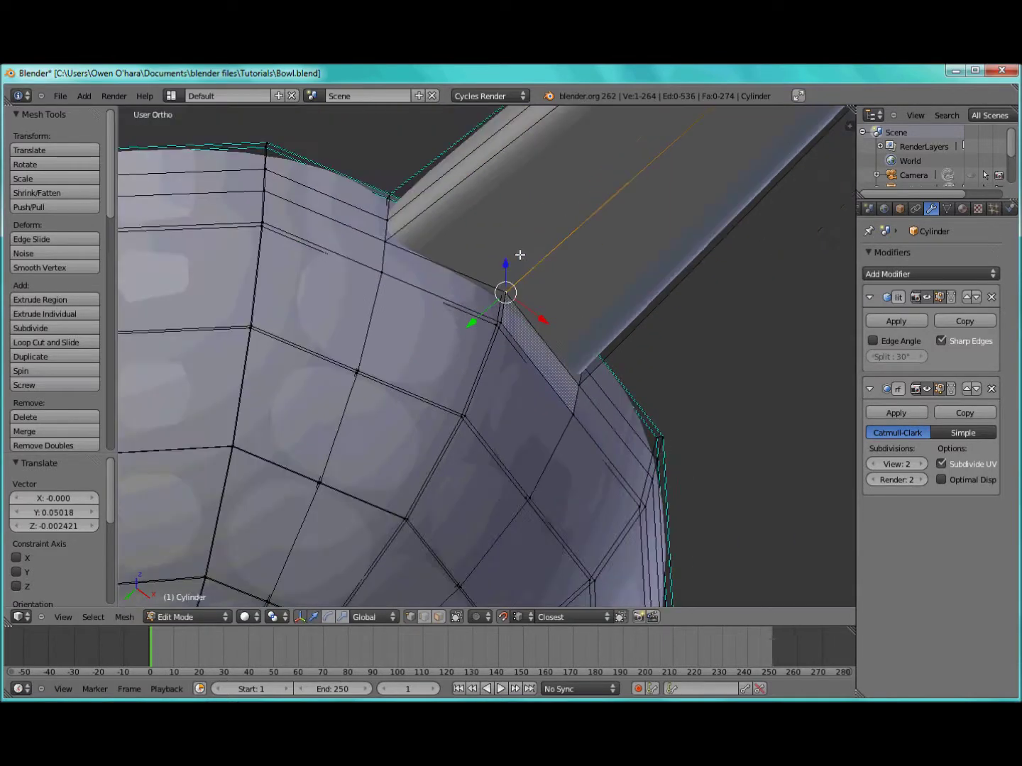
{"action": "key", "text": "a"}
{"action": "key", "text": "a"}
{"action": "scroll", "coordinate": [562, 283], "scroll_direction": "down", "scroll_amount": 3}
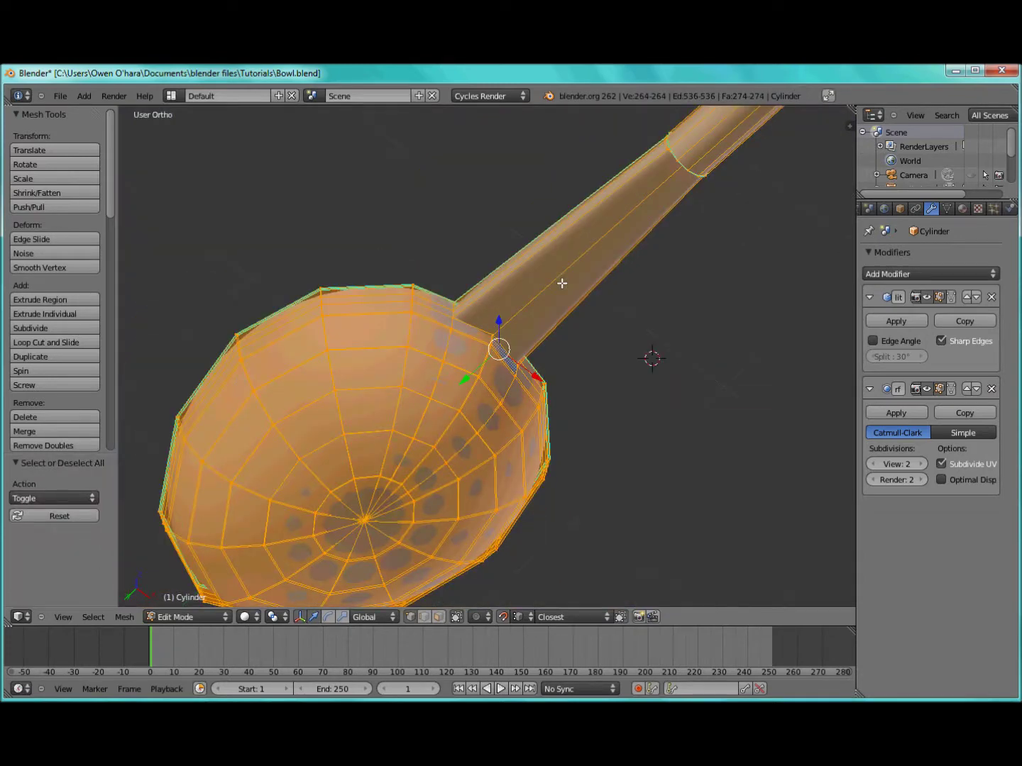
Step: Run Remove Doubles to merge 8 vertices, then exit Edit Mode to view the welded joint
{"action": "middle_click_drag", "start_coordinate": [549, 281], "coordinate": [541, 339]}
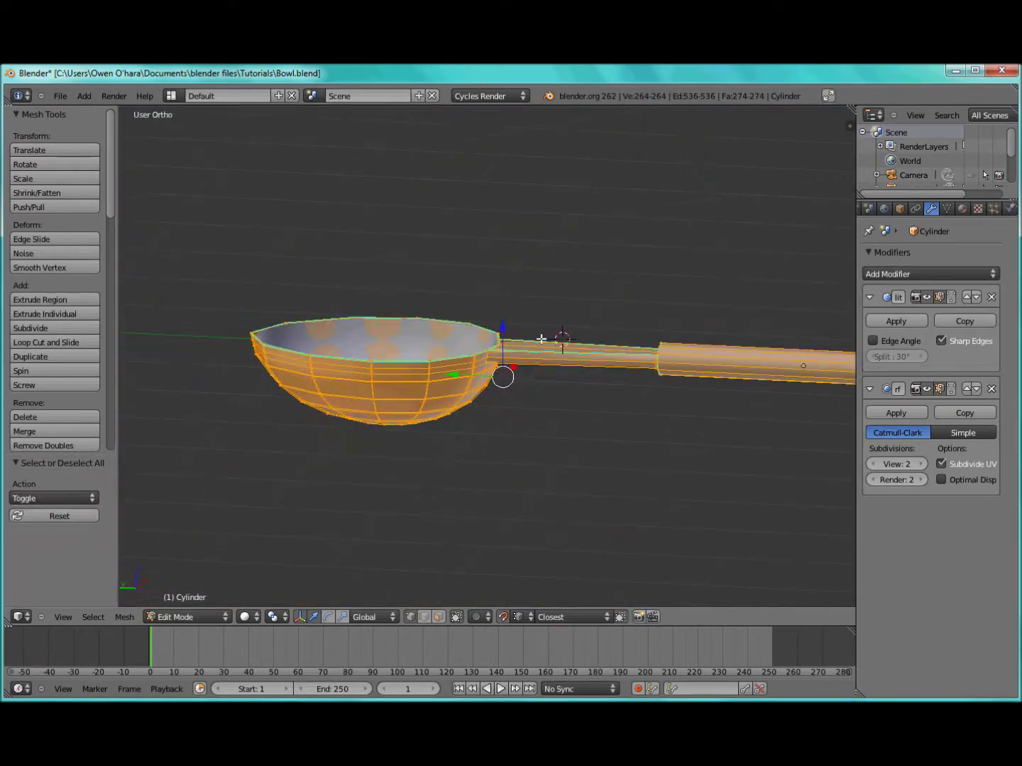
{"action": "left_click", "coordinate": [43, 445]}
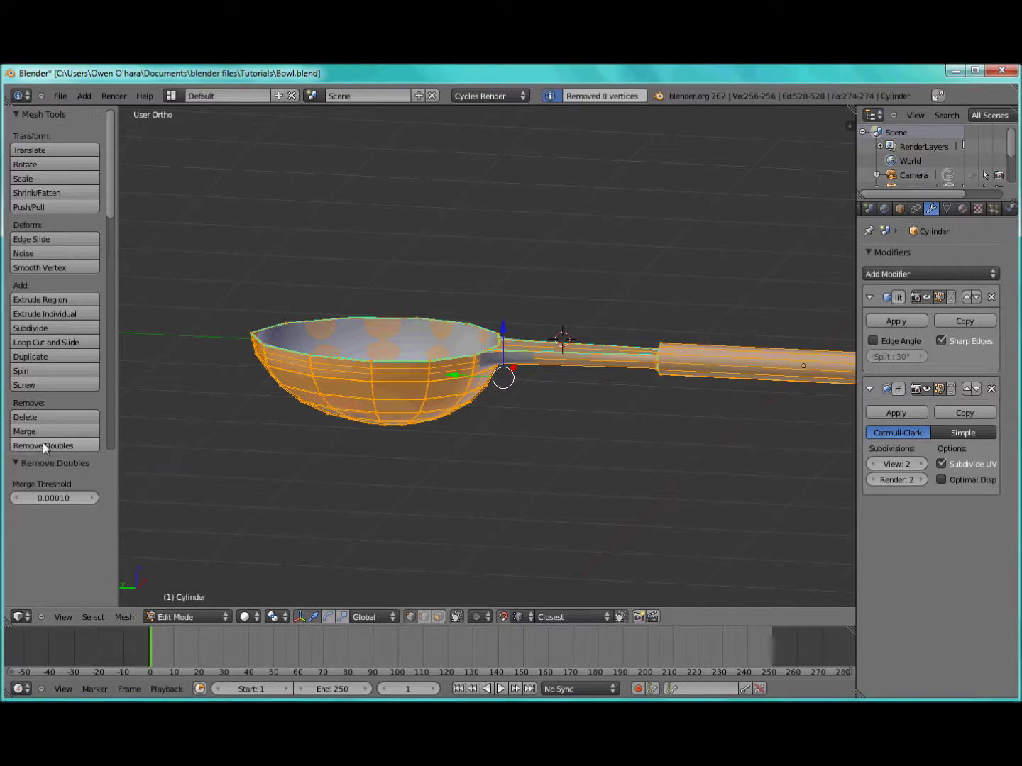
{"action": "scroll", "coordinate": [296, 415], "scroll_direction": "up", "scroll_amount": 8}
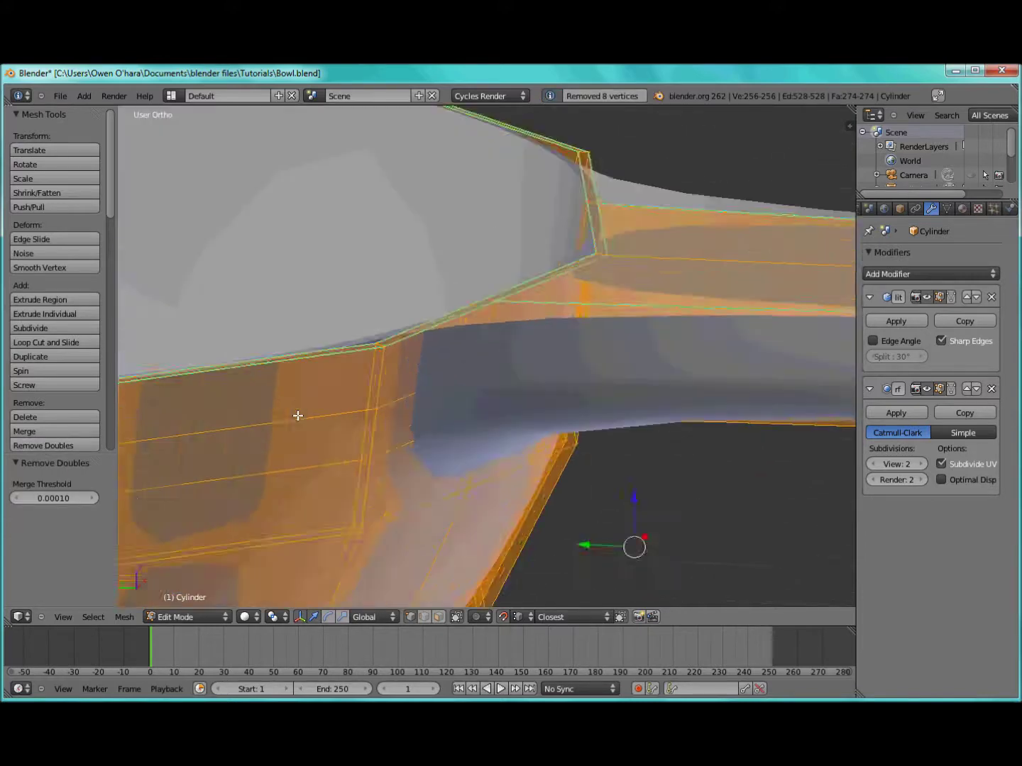
{"action": "key", "text": "a"}
{"action": "key", "text": "Tab"}
{"action": "key", "text": "Tab"}
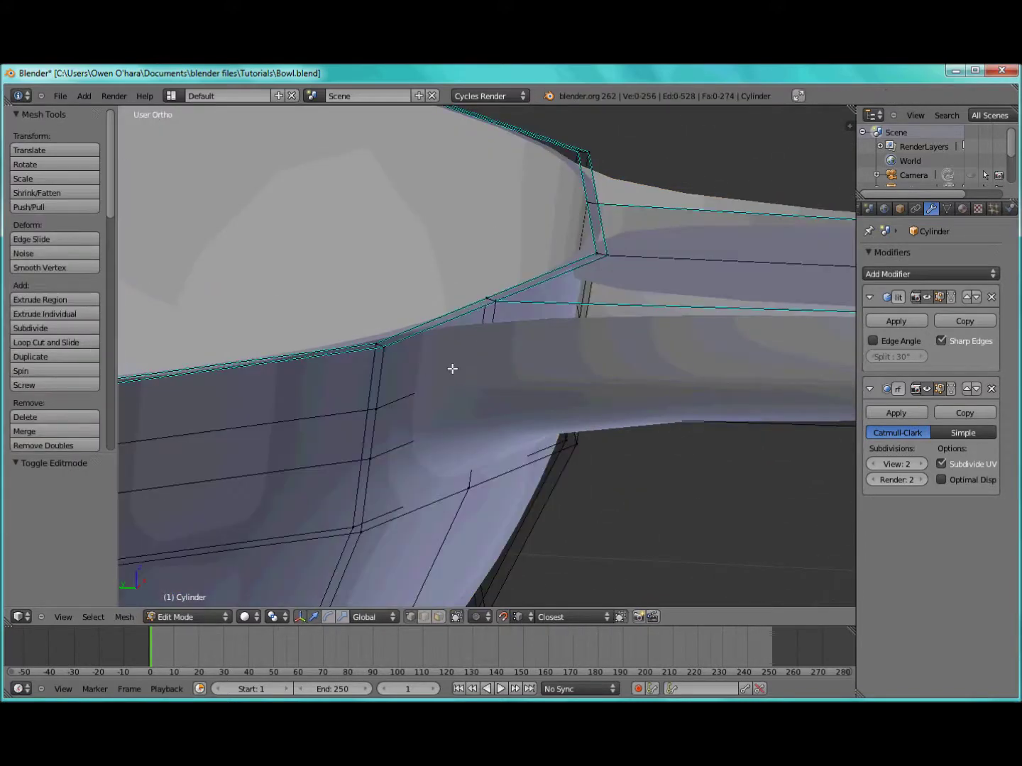
{"action": "middle_click_drag", "start_coordinate": [451, 367], "coordinate": [451, 389]}
{"action": "scroll", "coordinate": [461, 391], "scroll_direction": "down", "scroll_amount": 5}
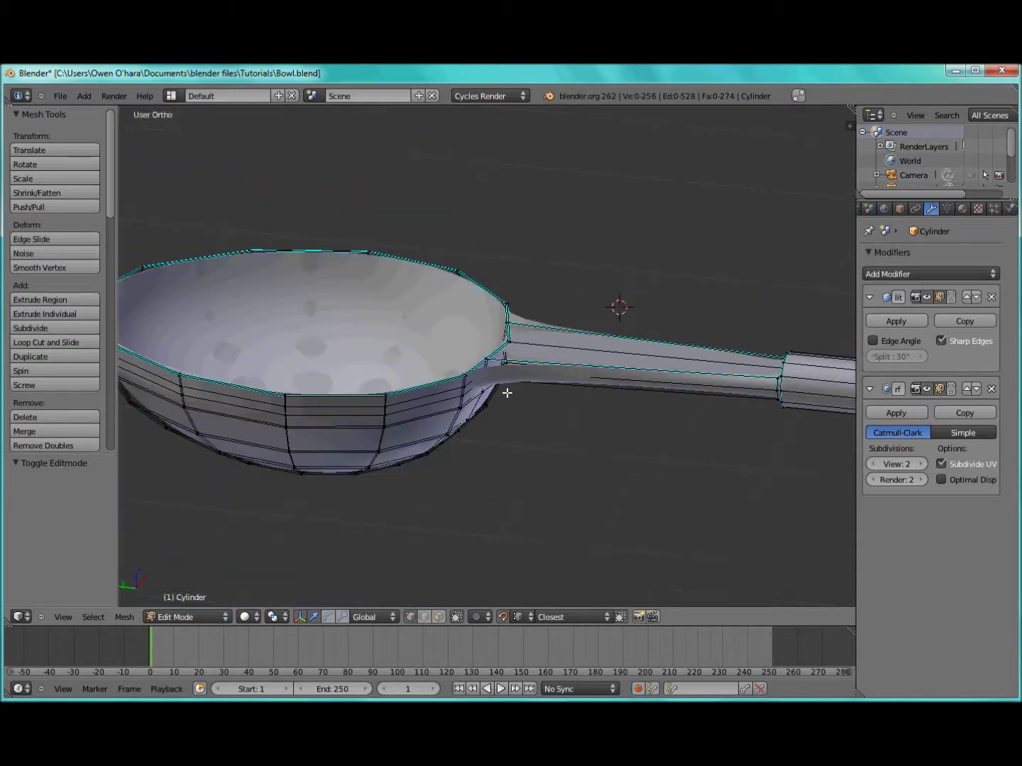
{"action": "scroll", "coordinate": [522, 393], "scroll_direction": "up", "scroll_amount": 3}
{"action": "scroll", "coordinate": [527, 393], "scroll_direction": "up", "scroll_amount": 4}
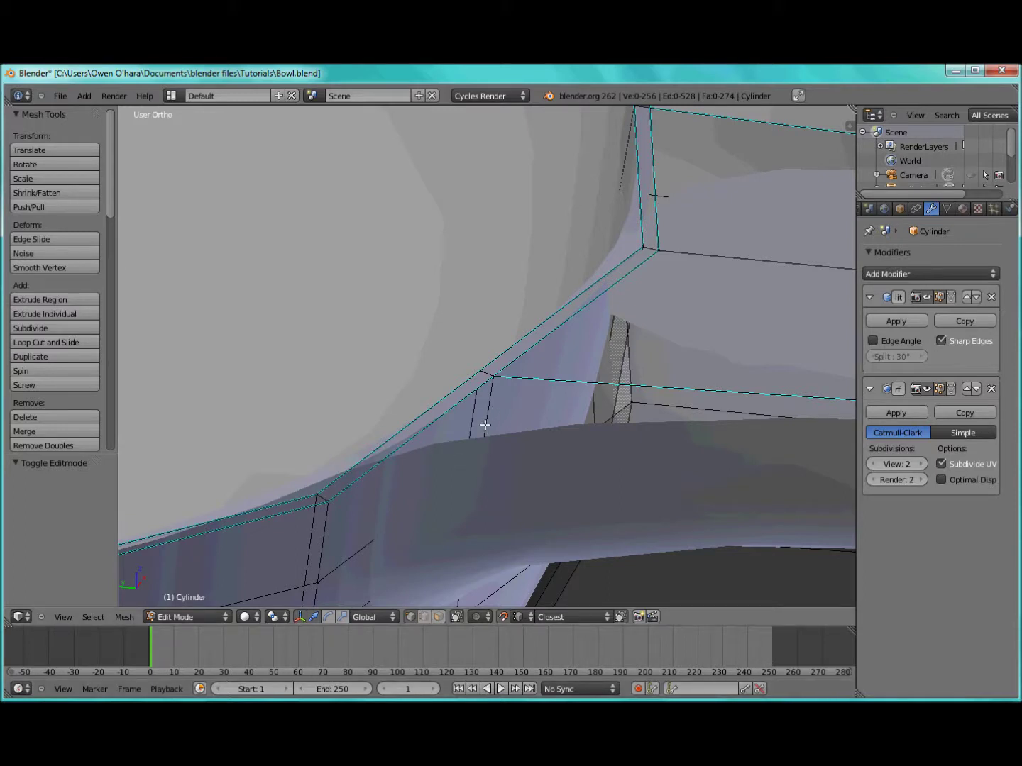
Step: Switch to edge select with X-ray on and pick the first handle-joint edge
{"action": "middle_click_drag", "start_coordinate": [486, 426], "coordinate": [443, 406]}
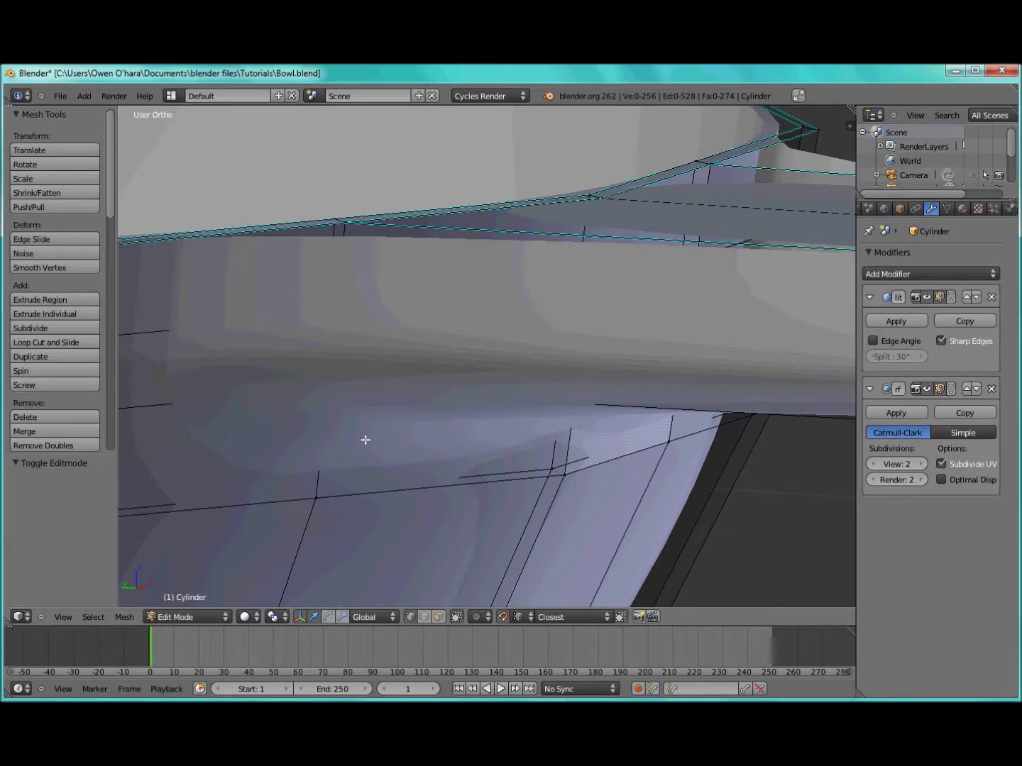
{"action": "left_click", "coordinate": [425, 616]}
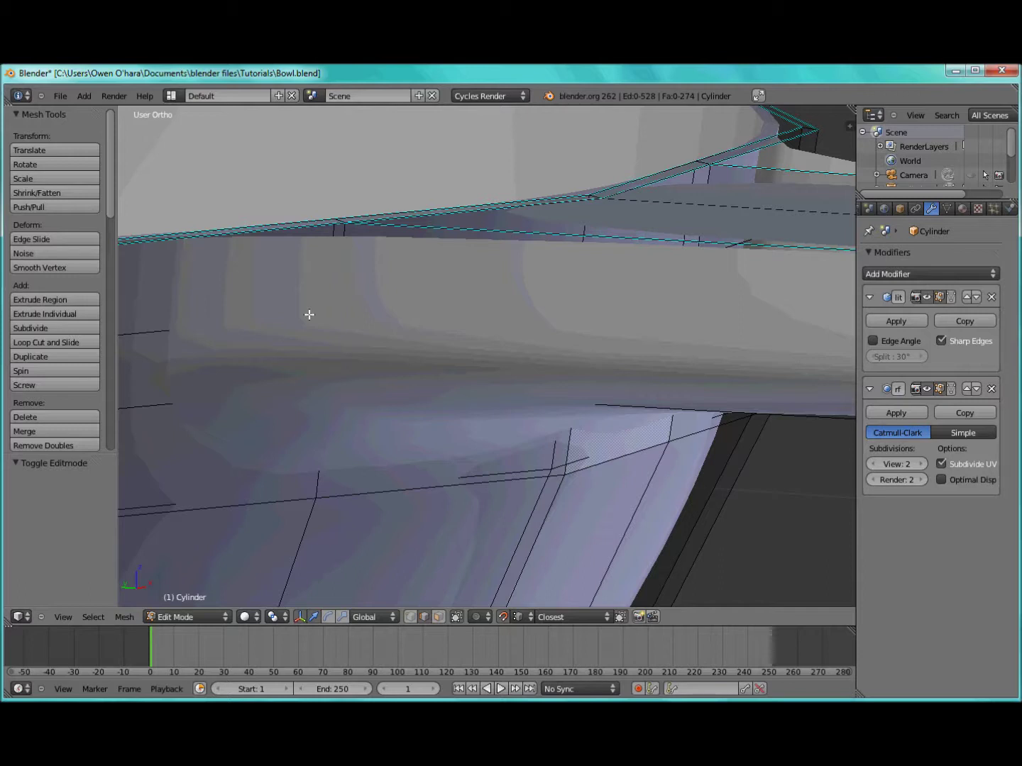
{"action": "right_click", "coordinate": [345, 237]}
{"action": "middle_click_drag", "start_coordinate": [343, 262], "coordinate": [344, 287]}
{"action": "left_click", "coordinate": [457, 616]}
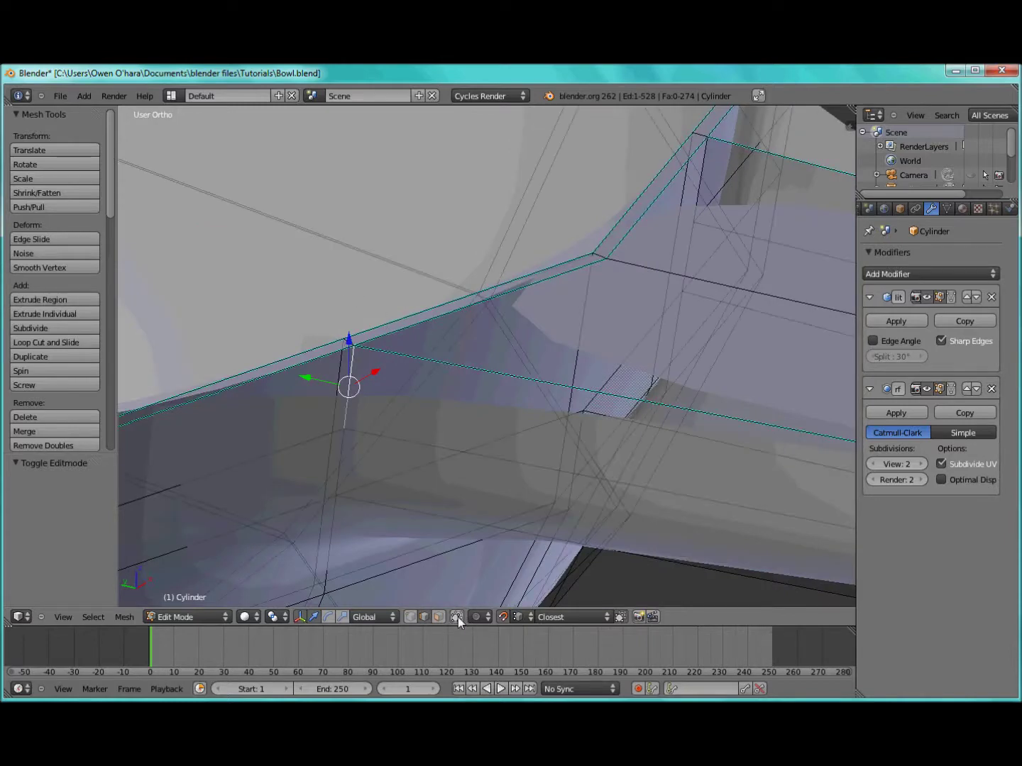
{"action": "middle_click_drag", "start_coordinate": [483, 550], "coordinate": [452, 471]}
Step: Add three more joint edges to the selection and mark all four as sharp
{"action": "right_click", "coordinate": [303, 388], "text": "shift"}
{"action": "middle_click_drag", "start_coordinate": [363, 402], "coordinate": [523, 394]}
{"action": "middle_click_drag", "start_coordinate": [623, 353], "coordinate": [616, 353]}
{"action": "right_click", "coordinate": [617, 348], "text": "shift"}
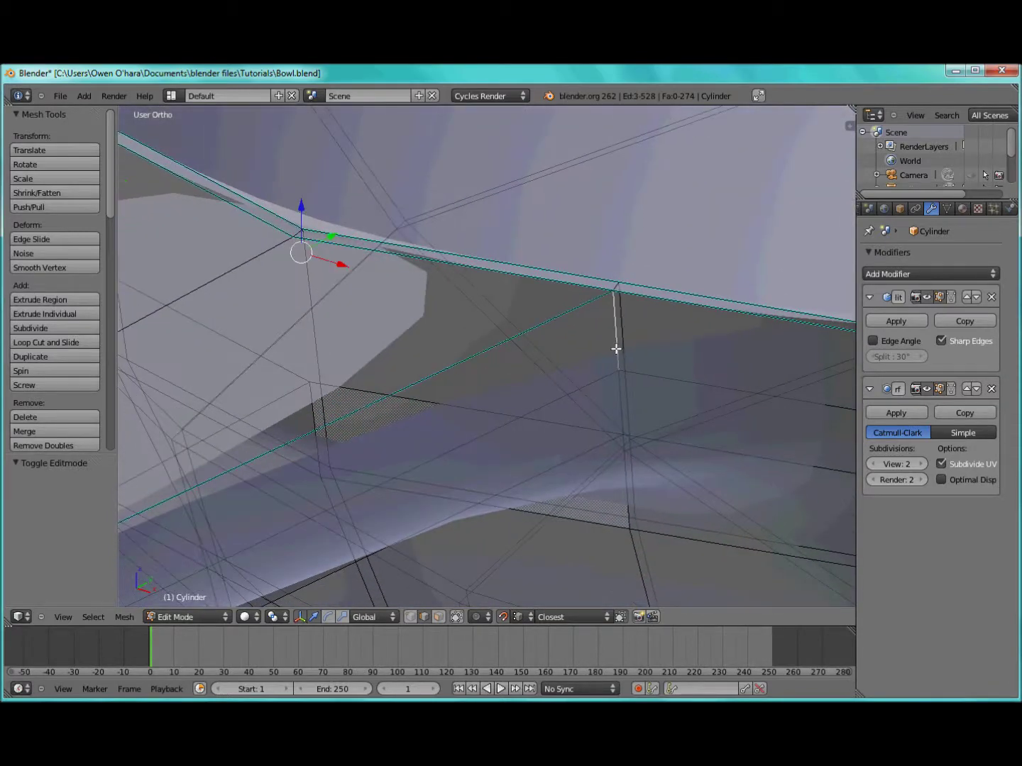
{"action": "right_click", "coordinate": [617, 400], "text": "shift"}
{"action": "key", "text": "ctrl+e"}
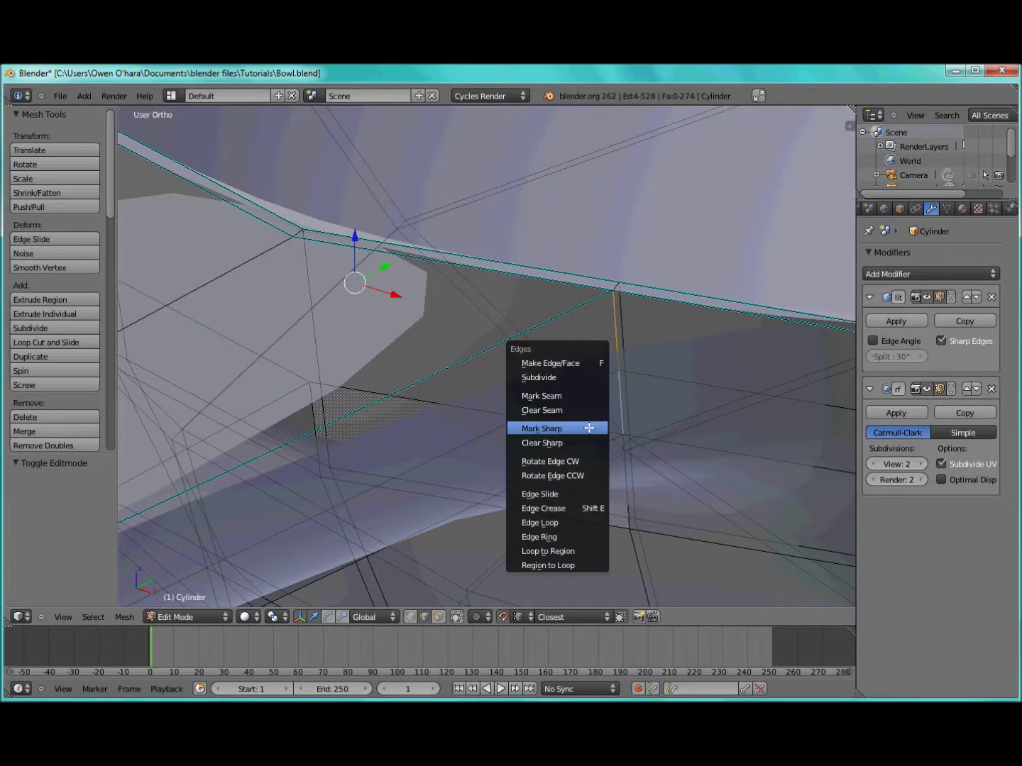
{"action": "left_click", "coordinate": [589, 428]}
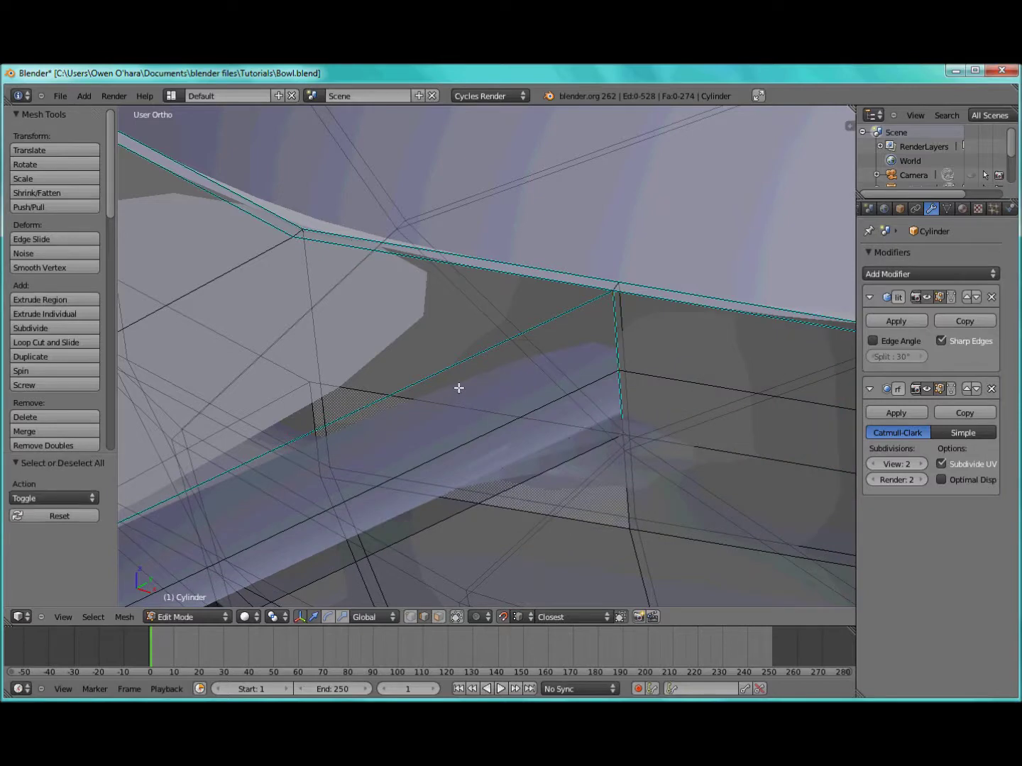
{"action": "scroll", "coordinate": [454, 388], "scroll_direction": "down", "scroll_amount": 4}
Step: Preview the spoon in Object Mode, then zoom in close on the handle joint
{"action": "key", "text": "Tab"}
{"action": "key", "text": "Tab"}
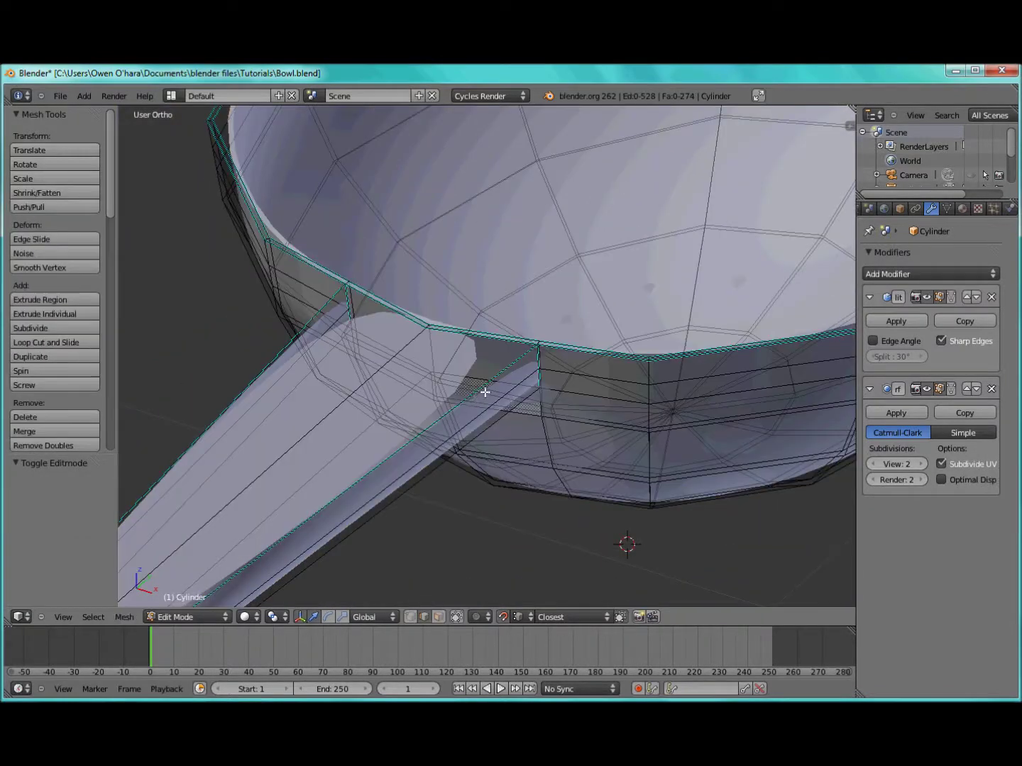
{"action": "key", "text": "KP_2"}
{"action": "middle_click_drag", "start_coordinate": [482, 399], "coordinate": [443, 362]}
{"action": "scroll", "coordinate": [458, 362], "scroll_direction": "up", "scroll_amount": 4}
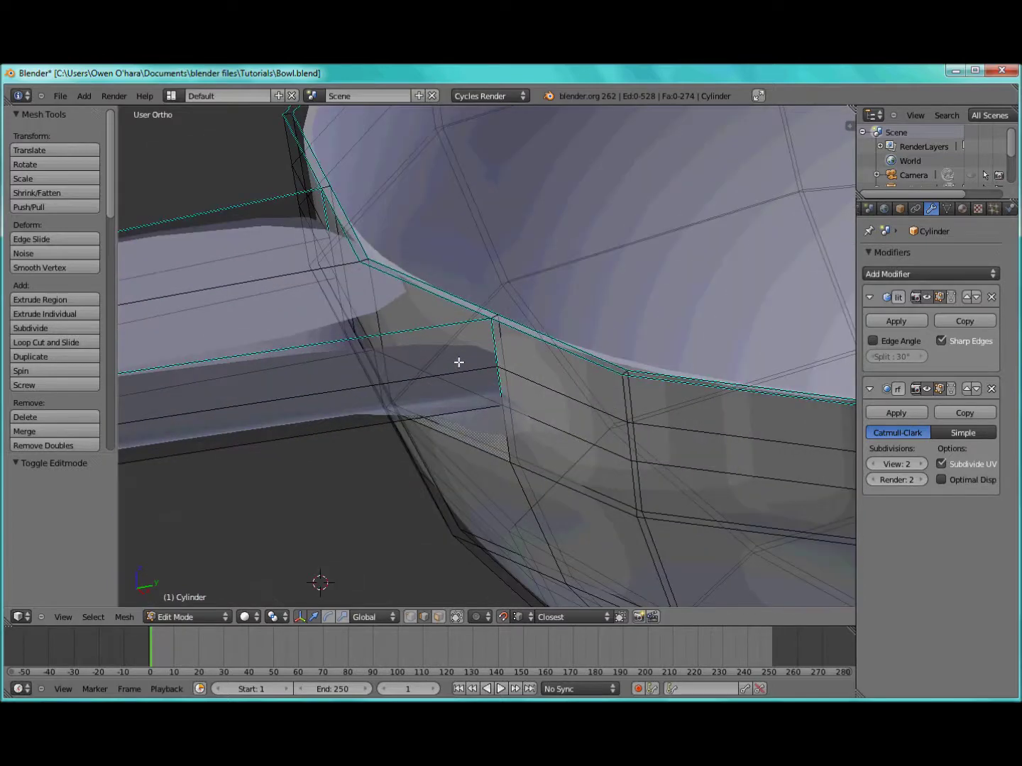
{"action": "mouse_move", "coordinate": [458, 358]}
{"action": "middle_mouse_down"}
{"action": "mouse_move", "coordinate": [505, 297]}
{"action": "mouse_move", "coordinate": [451, 384]}
{"action": "mouse_move", "coordinate": [466, 357]}
{"action": "mouse_move", "coordinate": [470, 366]}
{"action": "middle_mouse_up"}
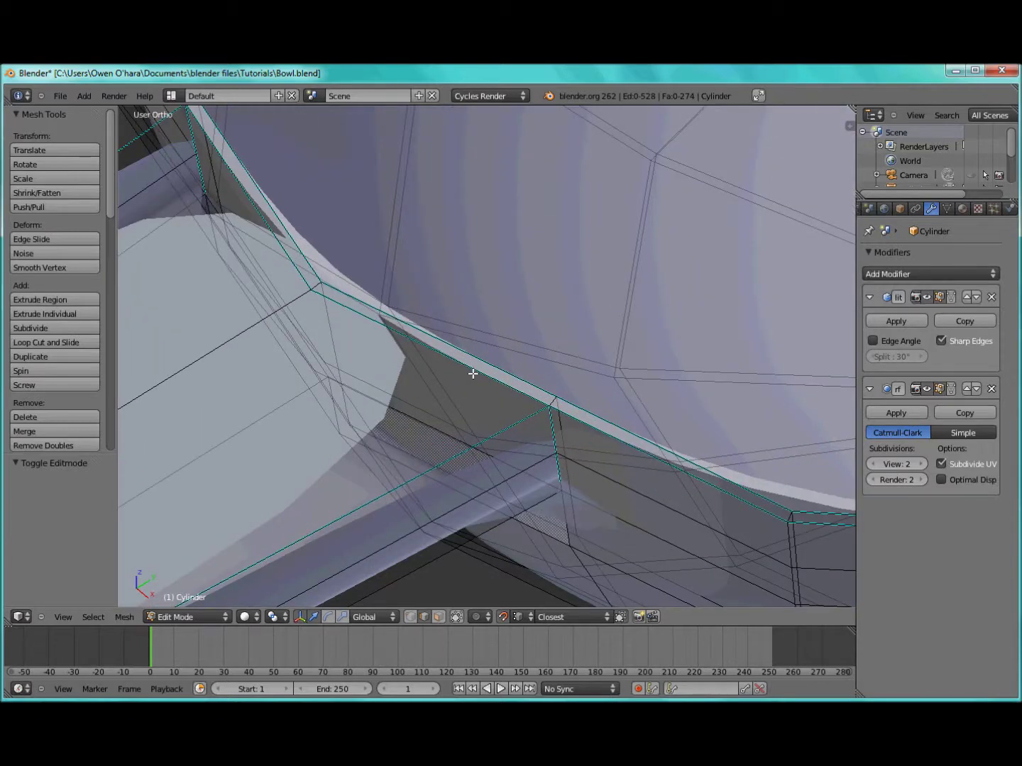
Step: Select the joint edges and the long rim edge, then clear their sharp marking
{"action": "right_click", "coordinate": [474, 374]}
{"action": "right_click", "coordinate": [276, 239]}
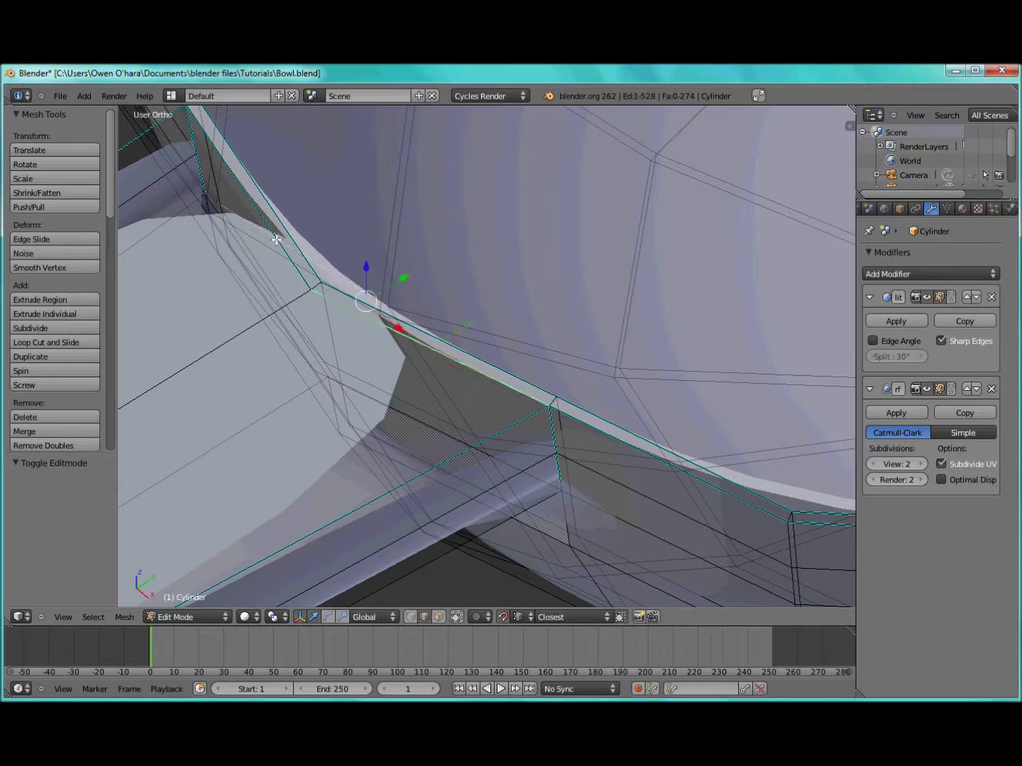
{"action": "key", "text": "ctrl+e"}
{"action": "left_click", "coordinate": [271, 231]}
{"action": "right_click", "coordinate": [248, 198], "text": "shift"}
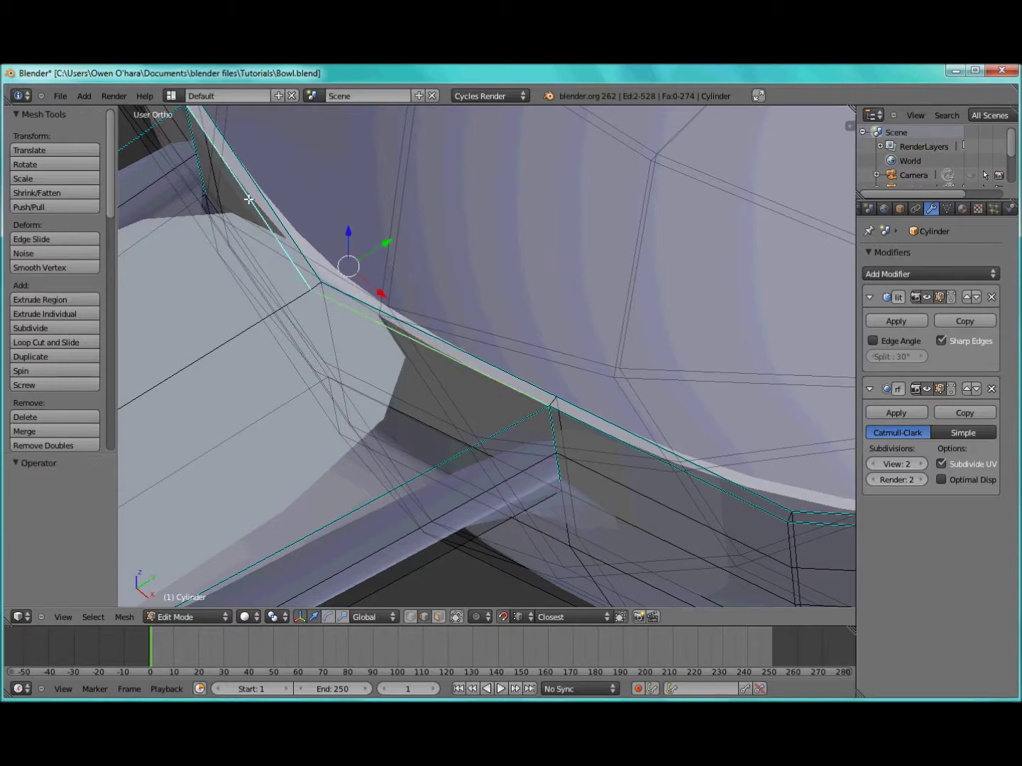
{"action": "key", "text": "ctrl+e"}
{"action": "left_click", "coordinate": [240, 217]}
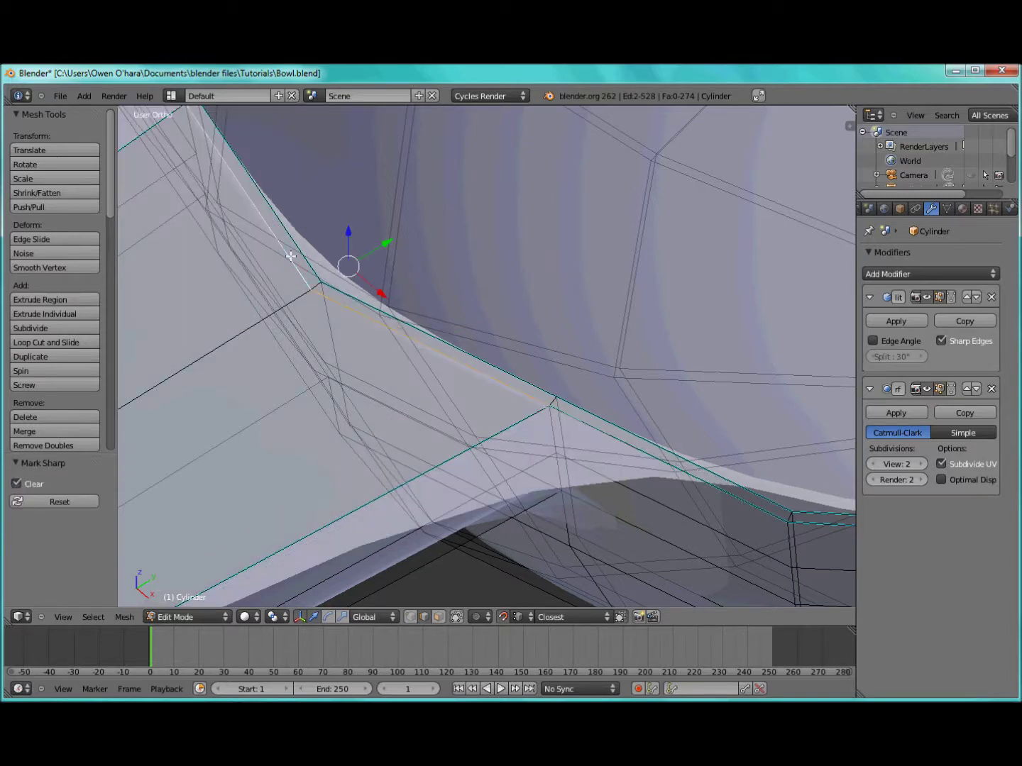
{"action": "scroll", "coordinate": [290, 256], "scroll_direction": "down", "scroll_amount": 5}
Step: Check the smoothed handle from the side in Object Mode, then return to Edit Mode
{"action": "key", "text": "Tab"}
{"action": "middle_click_drag", "start_coordinate": [301, 271], "coordinate": [442, 349]}
{"action": "scroll", "coordinate": [315, 291], "scroll_direction": "up", "scroll_amount": 4}
{"action": "key", "text": "Tab"}
{"action": "scroll", "coordinate": [395, 357], "scroll_direction": "up", "scroll_amount": 3}
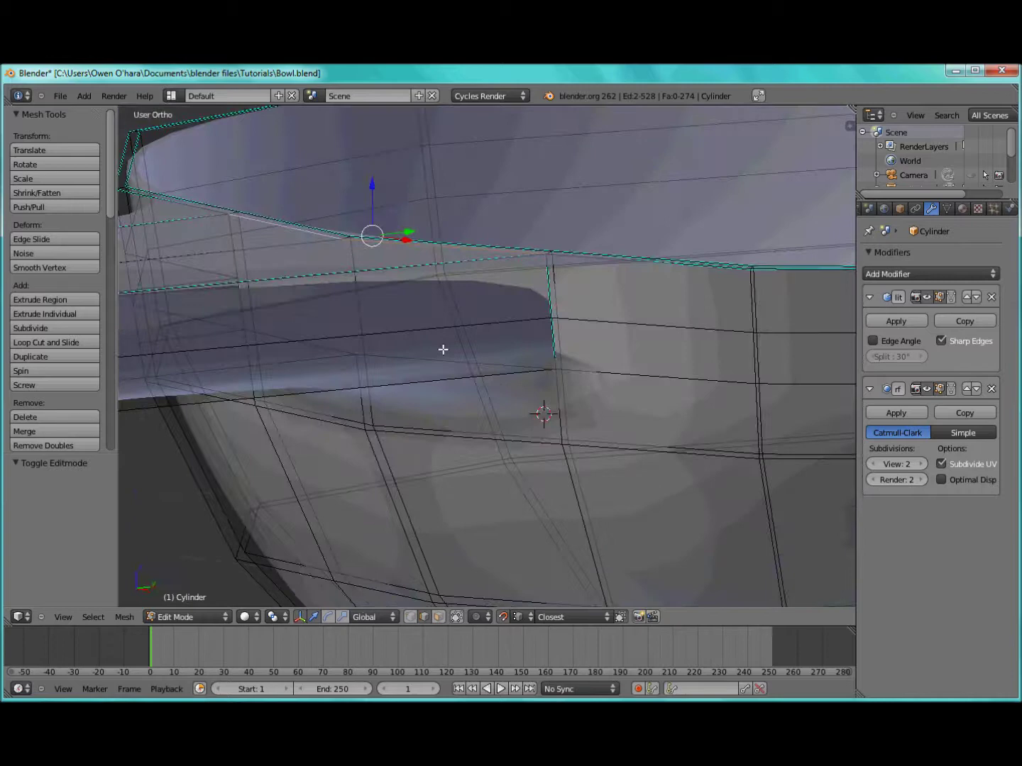
Step: Make the vertical joint edge active and move the selected edges slightly
{"action": "right_click", "coordinate": [550, 308], "text": "shift"}
{"action": "key", "text": "g"}
{"action": "left_click", "coordinate": [520, 280]}
{"action": "middle_click_drag", "start_coordinate": [520, 280], "coordinate": [506, 322]}
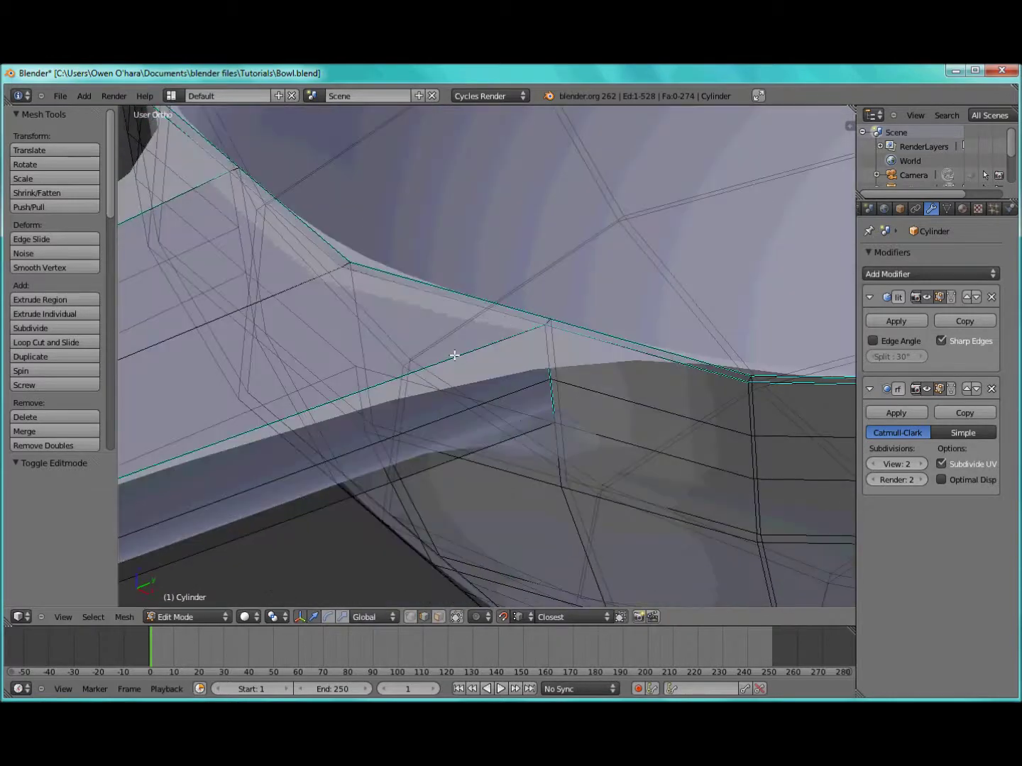
{"action": "scroll", "coordinate": [449, 359], "scroll_direction": "down", "scroll_amount": 4}
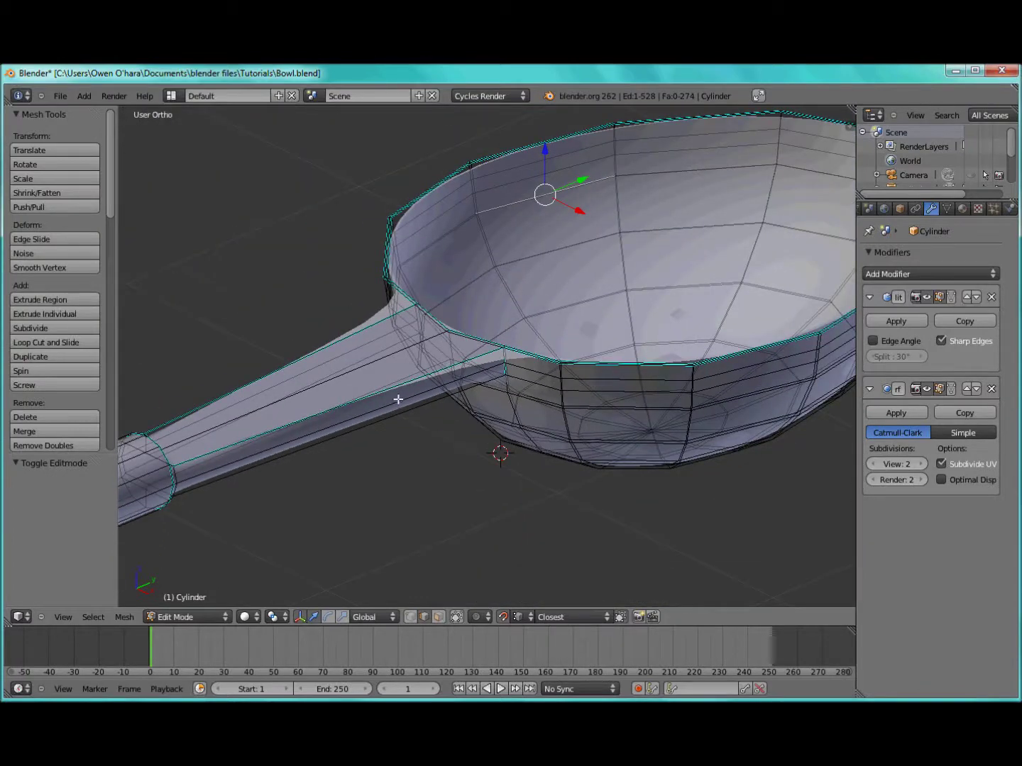
Step: Select the edge loops along both sides of the handle and clear their sharp marking
{"action": "right_click", "coordinate": [366, 396]}
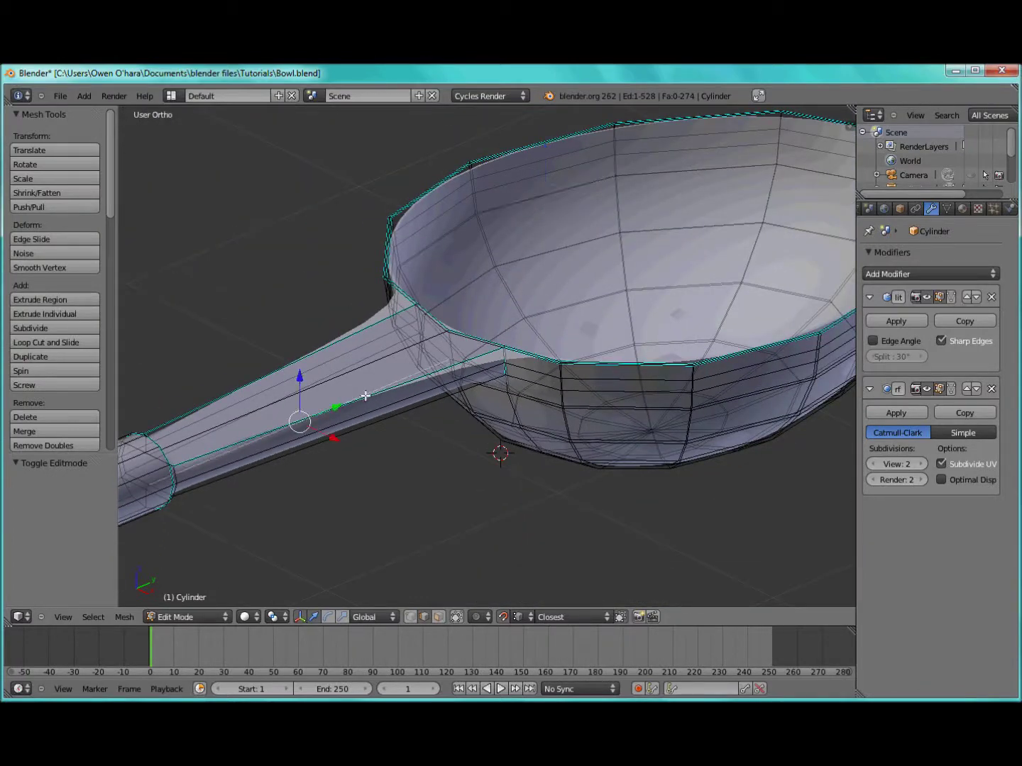
{"action": "right_click", "coordinate": [384, 393], "text": "alt"}
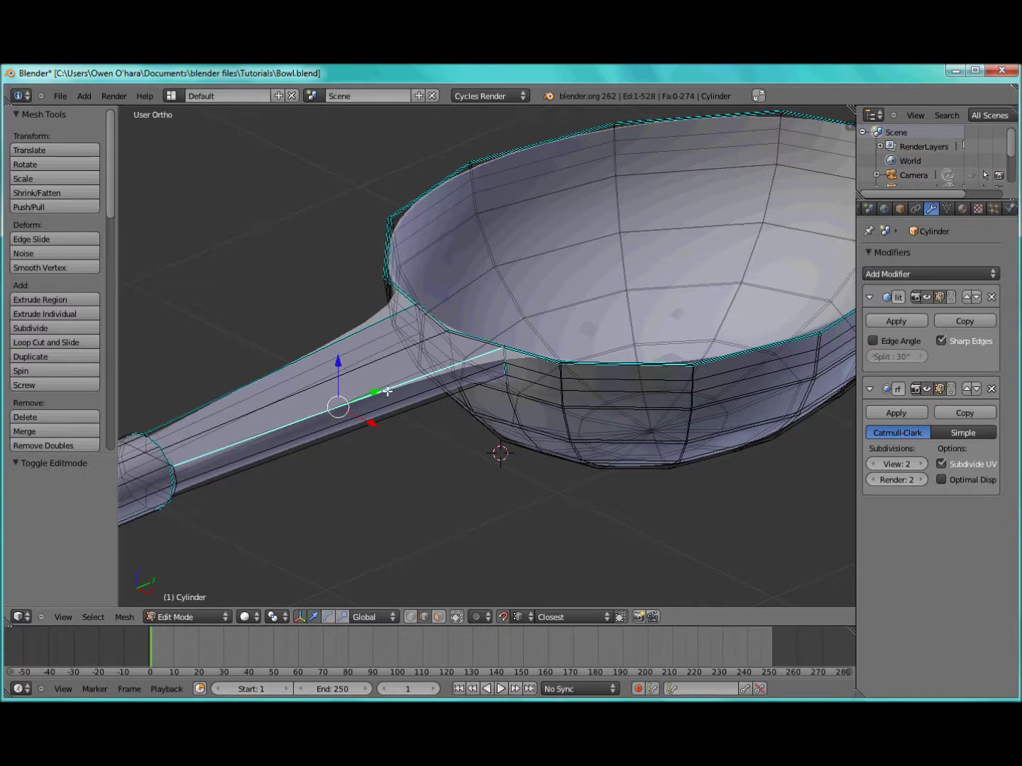
{"action": "scroll", "coordinate": [486, 404], "scroll_direction": "up", "scroll_amount": 7}
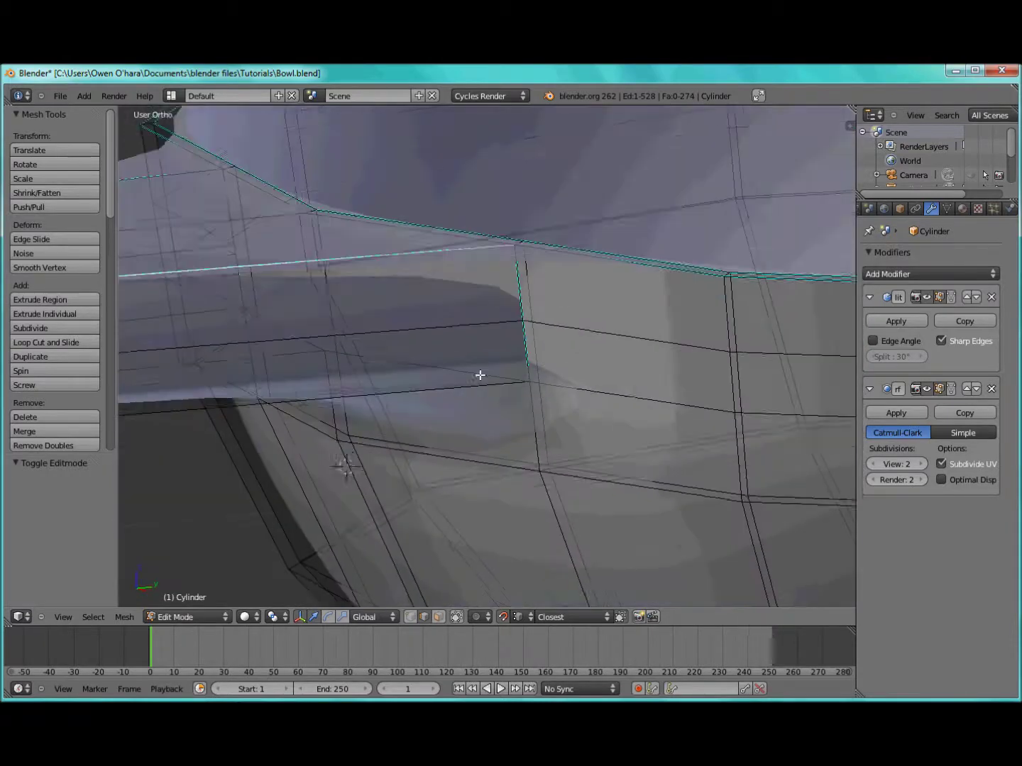
{"action": "middle_click_drag", "start_coordinate": [469, 380], "coordinate": [236, 401]}
{"action": "right_click", "coordinate": [230, 354], "text": "shift"}
{"action": "key", "text": "ctrl+e"}
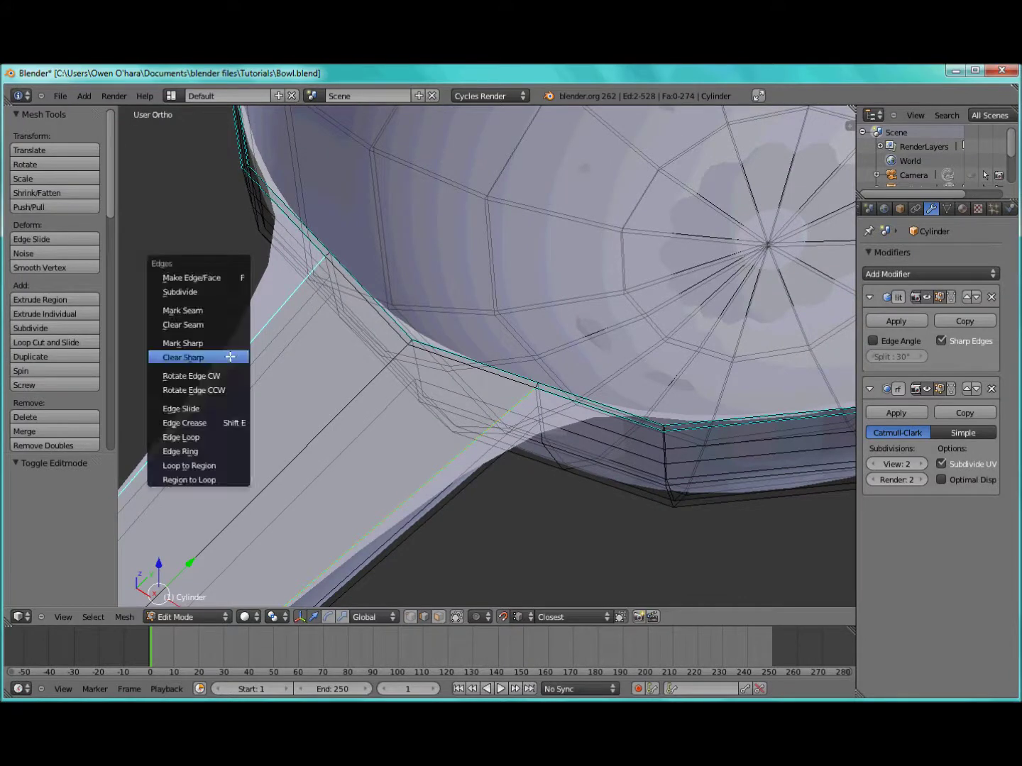
{"action": "left_click", "coordinate": [230, 356]}
Step: Inspect the whole spoon from the side in Object Mode, then return to Edit Mode
{"action": "key", "text": "Tab"}
{"action": "scroll", "coordinate": [304, 386], "scroll_direction": "down", "scroll_amount": 5}
{"action": "middle_click_drag", "start_coordinate": [320, 385], "coordinate": [271, 323]}
{"action": "scroll", "coordinate": [362, 350], "scroll_direction": "up", "scroll_amount": 4}
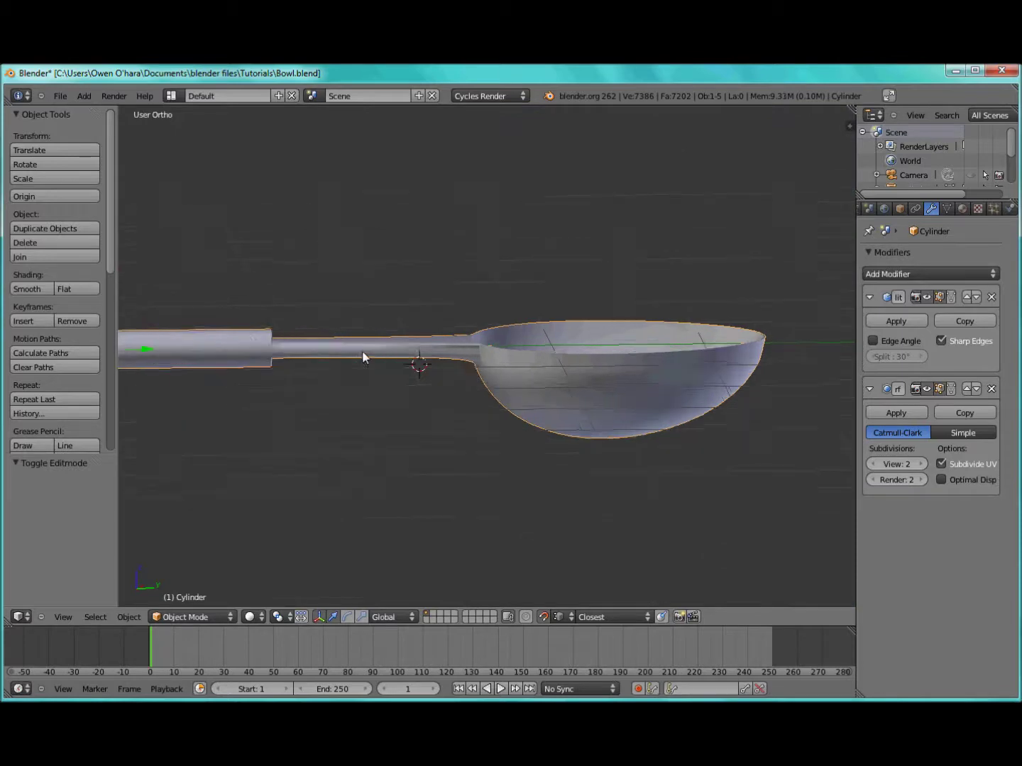
{"action": "scroll", "coordinate": [395, 352], "scroll_direction": "up", "scroll_amount": 4}
{"action": "key", "text": "Tab"}
{"action": "middle_click_drag", "start_coordinate": [394, 359], "coordinate": [433, 353]}
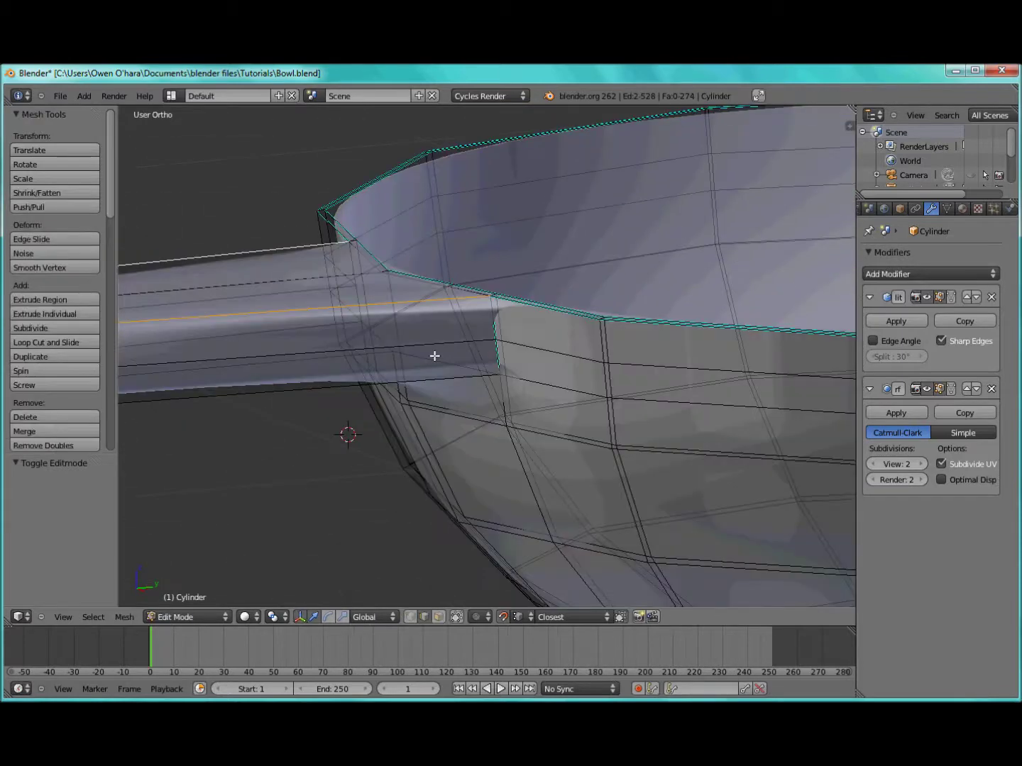
{"action": "scroll", "coordinate": [433, 353], "scroll_direction": "up", "scroll_amount": 3}
Step: Select the four short edges at the handle-bowl joint and clear their sharp marking
{"action": "right_click", "coordinate": [498, 328], "text": "shift"}
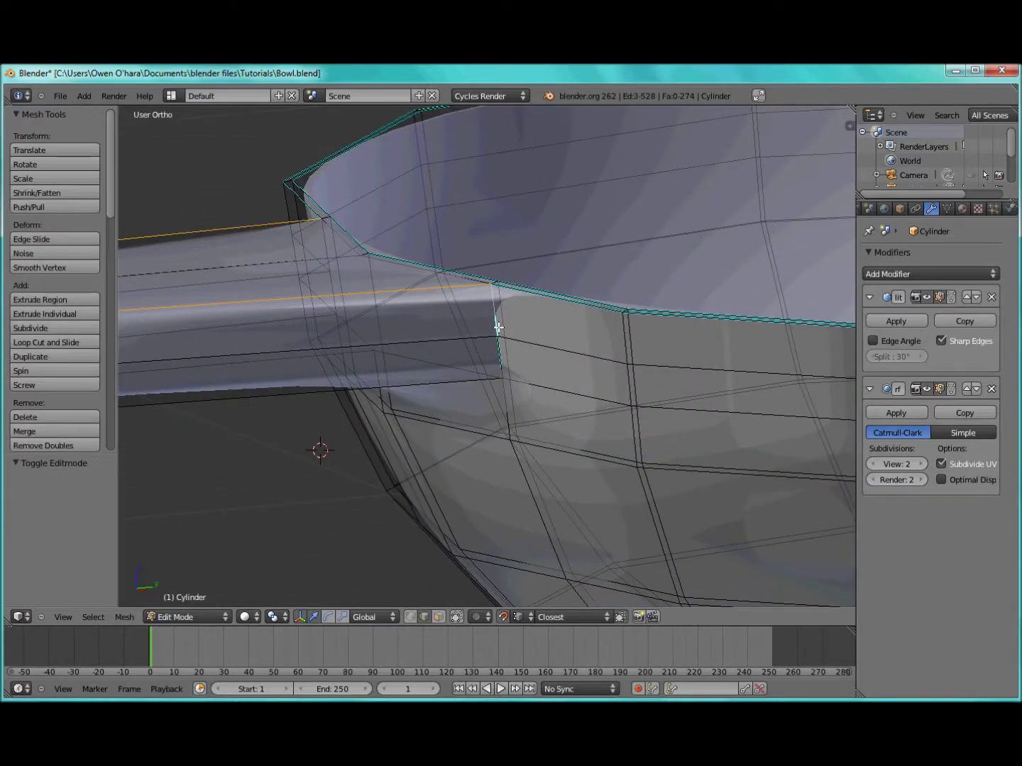
{"action": "key", "text": "a"}
{"action": "right_click", "coordinate": [498, 325]}
{"action": "right_click", "coordinate": [496, 337], "text": "shift"}
{"action": "middle_click_drag", "start_coordinate": [497, 337], "coordinate": [535, 346]}
{"action": "right_click", "coordinate": [463, 411], "text": "shift"}
{"action": "right_click", "coordinate": [466, 437], "text": "shift"}
{"action": "key", "text": "ctrl+e"}
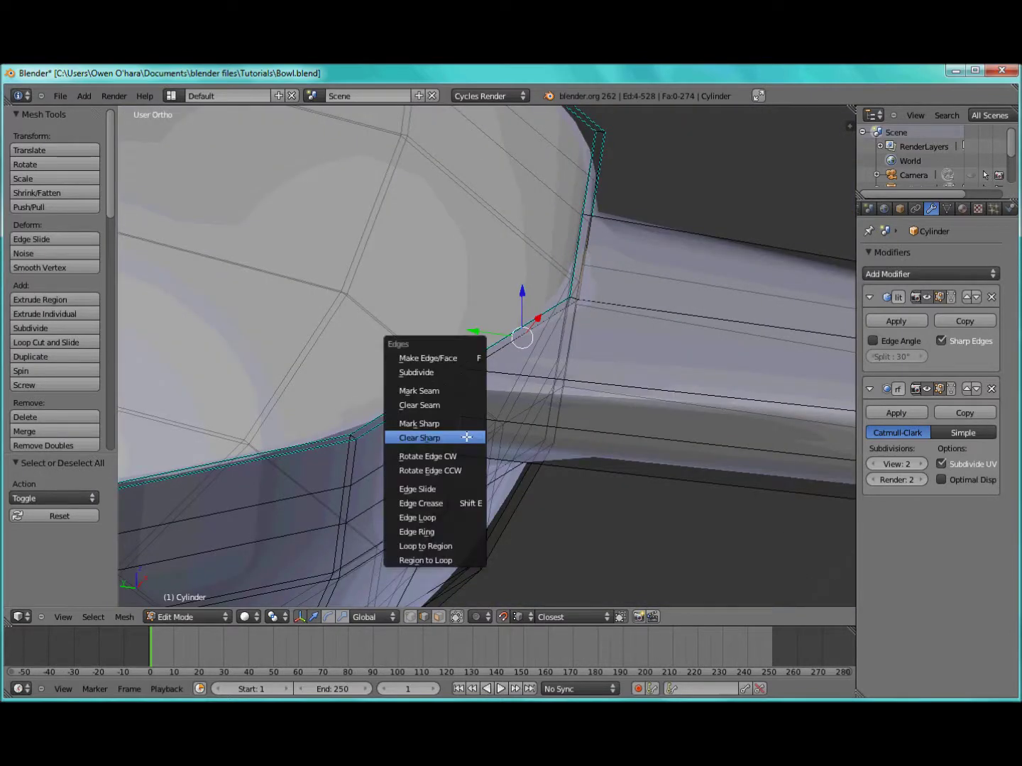
{"action": "left_click", "coordinate": [466, 436]}
{"action": "scroll", "coordinate": [533, 443], "scroll_direction": "down", "scroll_amount": 5}
Step: Add a loop cut across the middle of the handle and turn off snapping
{"action": "key", "text": "a"}
{"action": "middle_click_drag", "start_coordinate": [532, 444], "coordinate": [476, 422]}
{"action": "key", "text": "ctrl+r"}
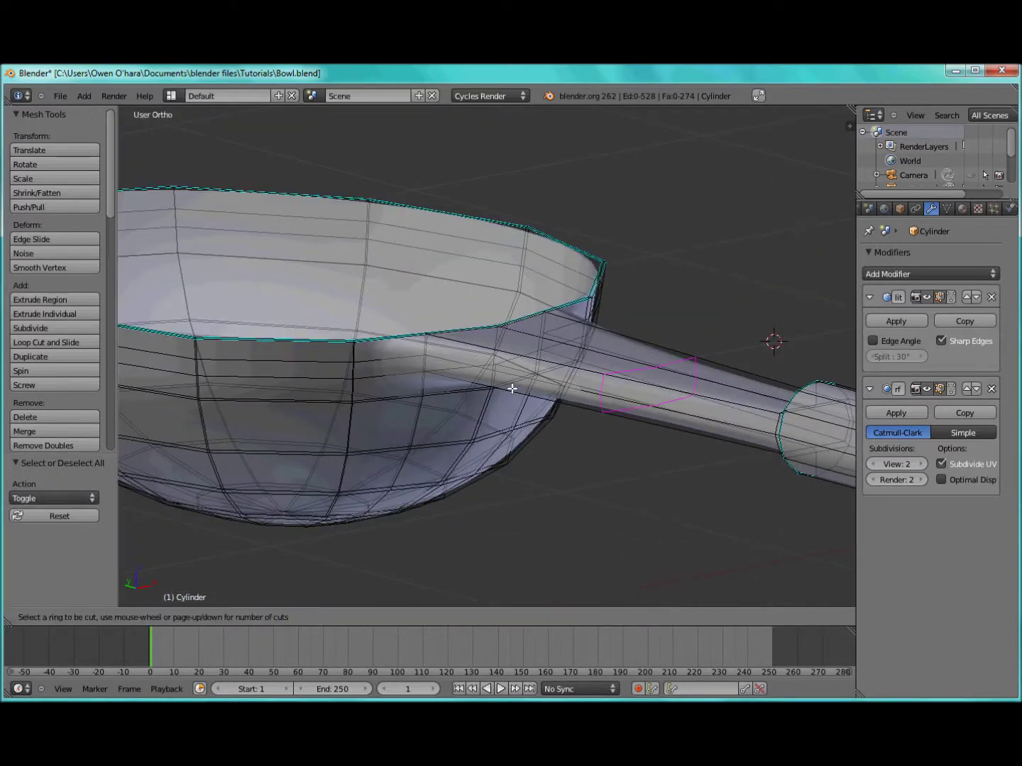
{"action": "left_click", "coordinate": [599, 406]}
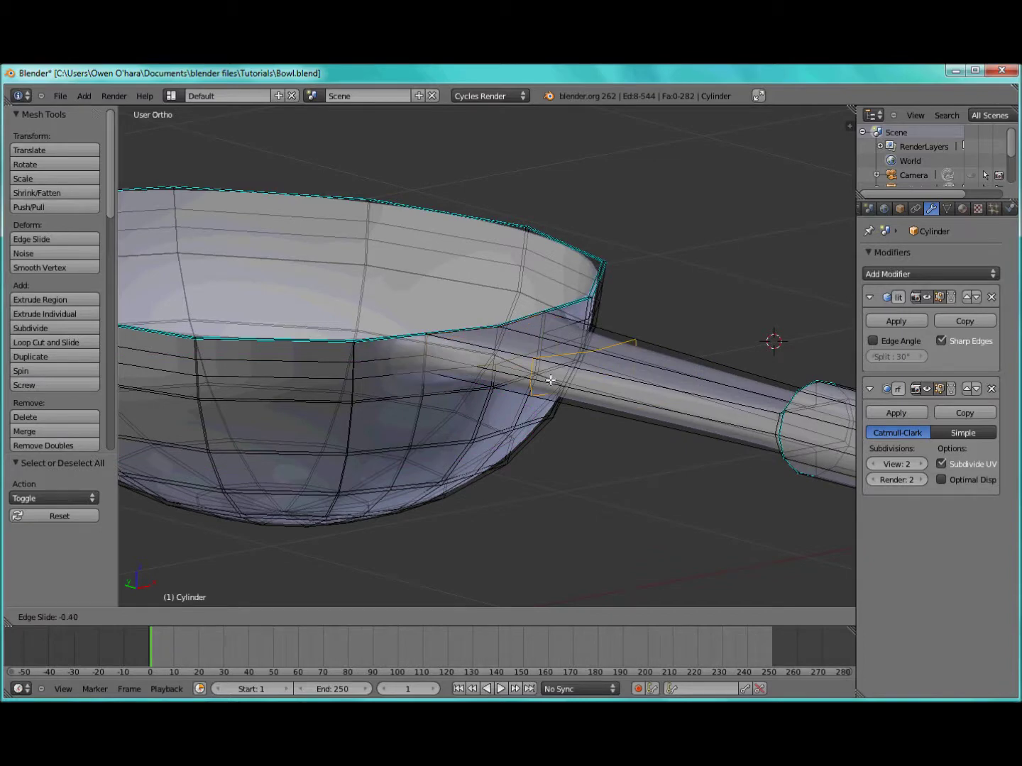
{"action": "left_click", "coordinate": [477, 490]}
{"action": "left_click", "coordinate": [502, 617]}
{"action": "scroll", "coordinate": [621, 433], "scroll_direction": "up", "scroll_amount": 4}
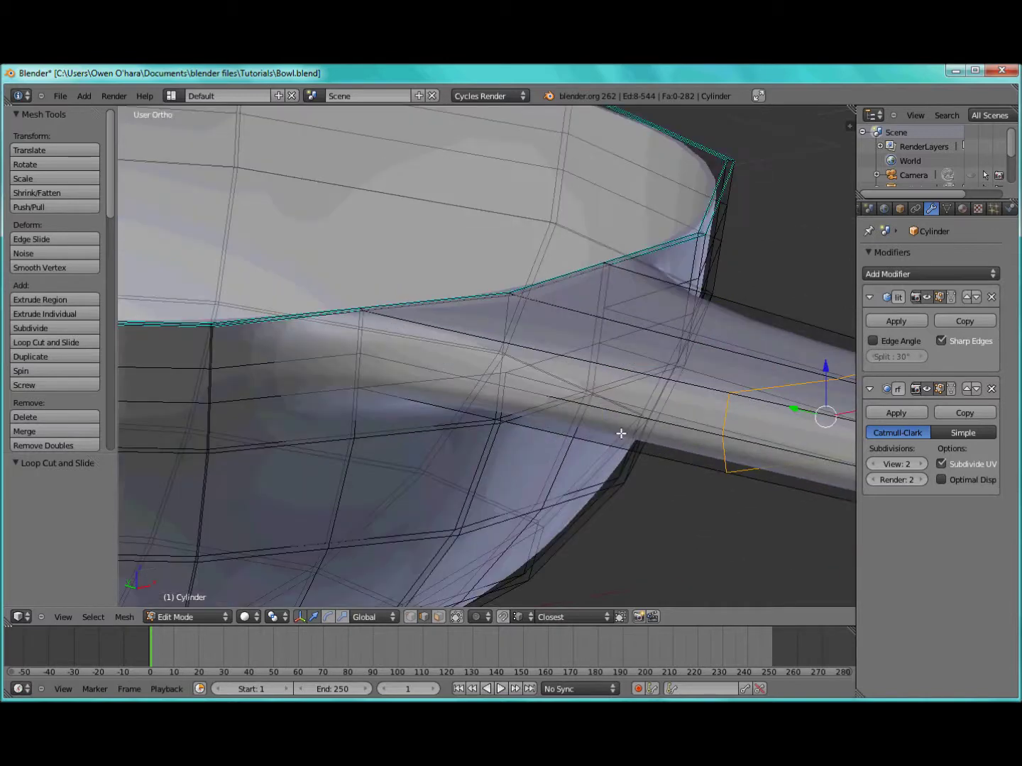
Step: Edge-slide the new loop toward the handle joint
{"action": "key", "text": "ctrl+e"}
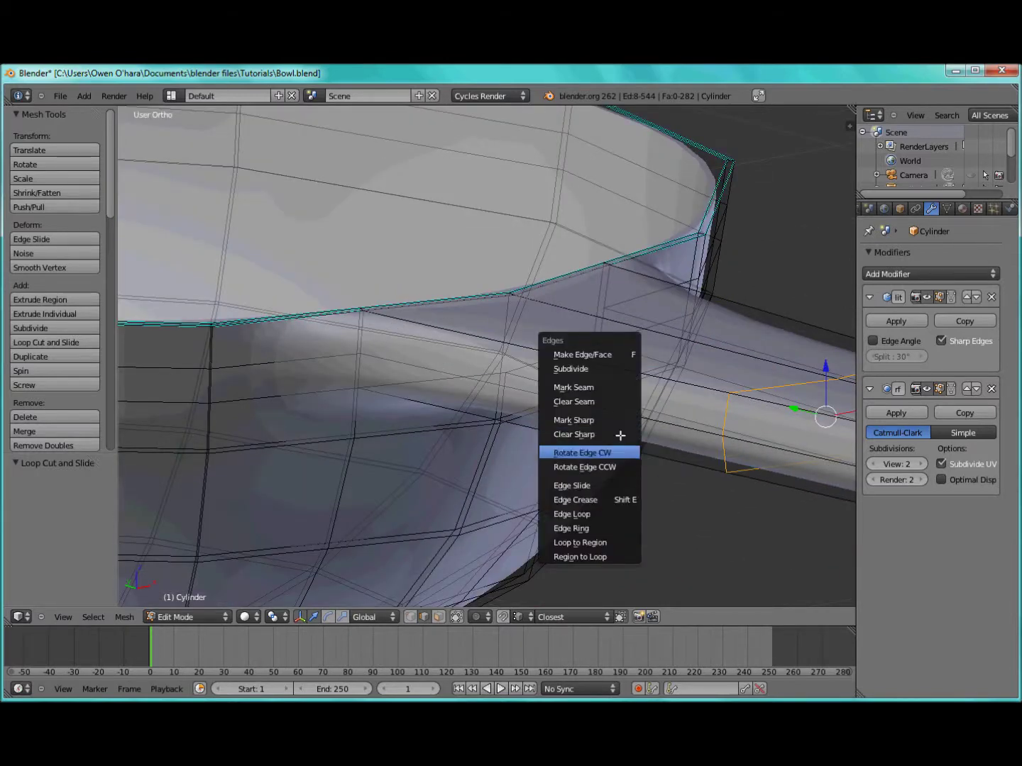
{"action": "left_click", "coordinate": [607, 485]}
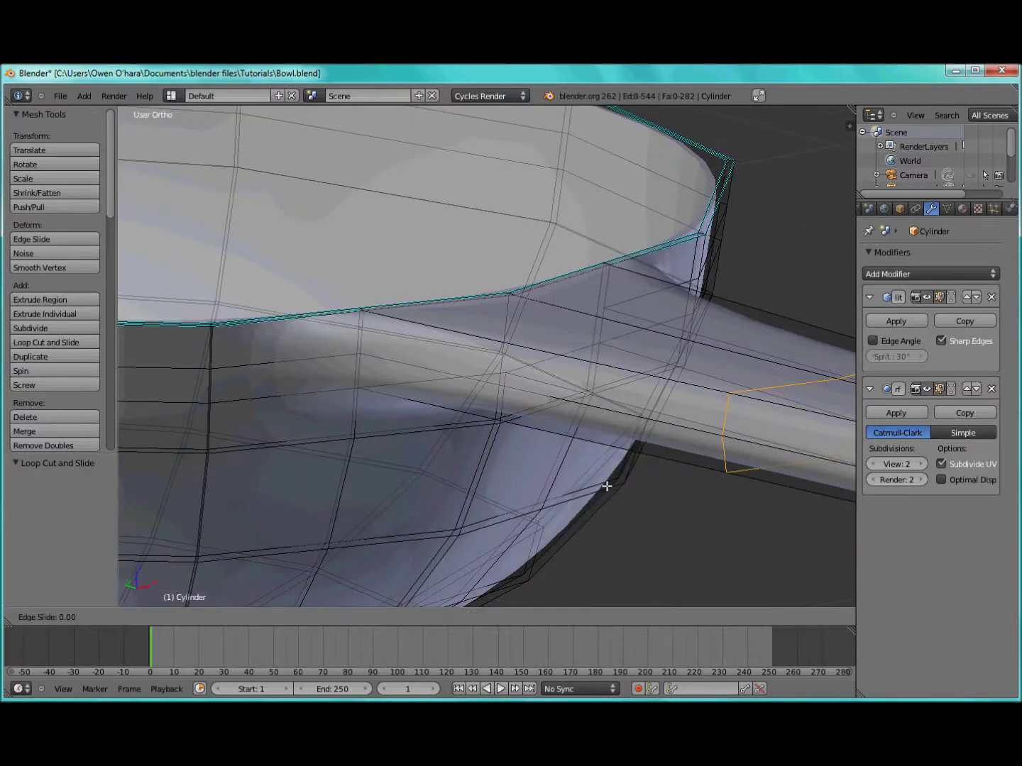
{"action": "left_click", "coordinate": [285, 352]}
{"action": "scroll", "coordinate": [305, 393], "scroll_direction": "up", "scroll_amount": 5}
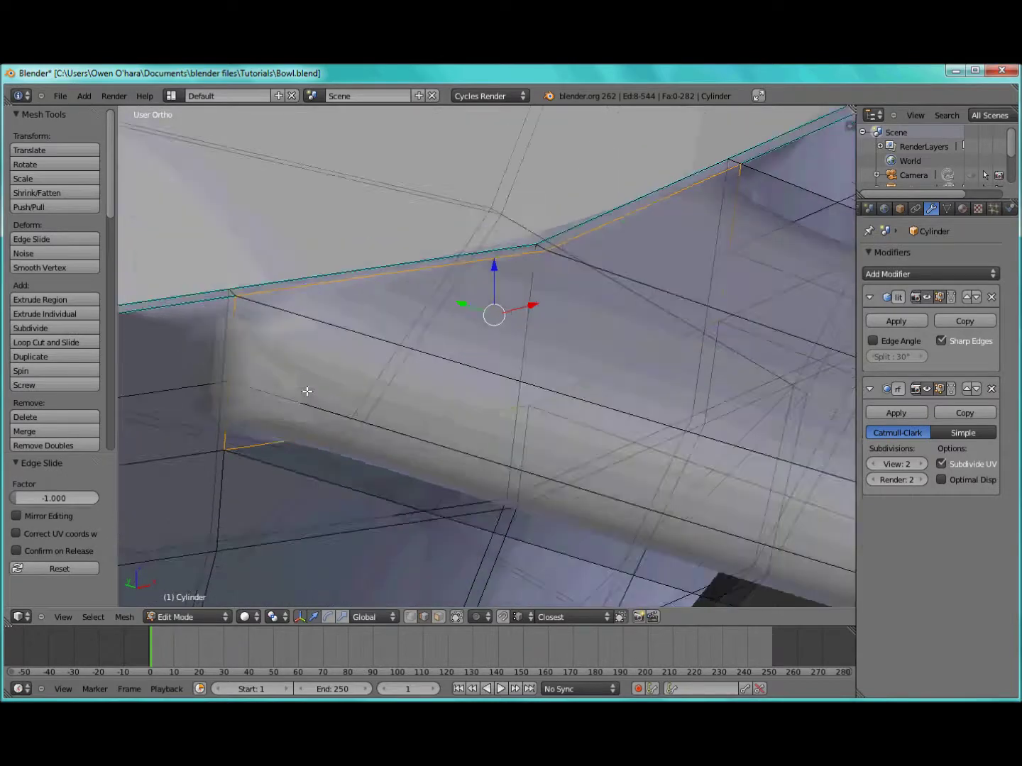
{"action": "scroll", "coordinate": [354, 406], "scroll_direction": "up", "scroll_amount": 3}
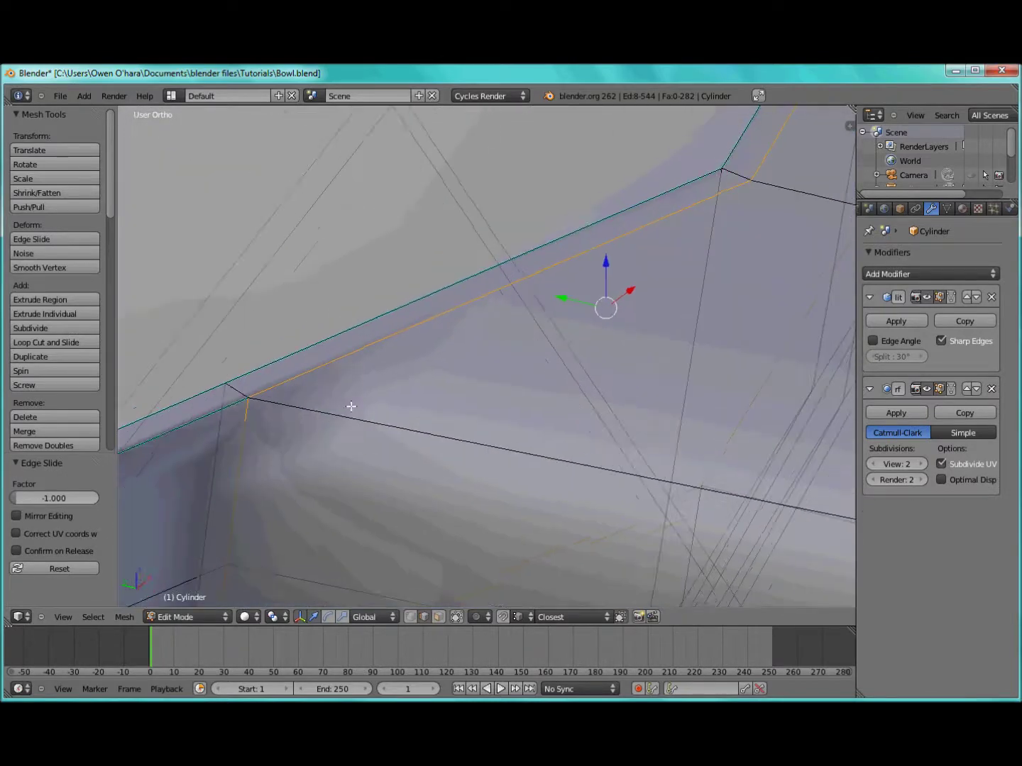
Step: Slide the joint edge loop up against the rim (factor -1.000) and return to Object Mode
{"action": "middle_click_drag", "start_coordinate": [351, 406], "coordinate": [378, 429]}
{"action": "scroll", "coordinate": [380, 434], "scroll_direction": "down", "scroll_amount": 4}
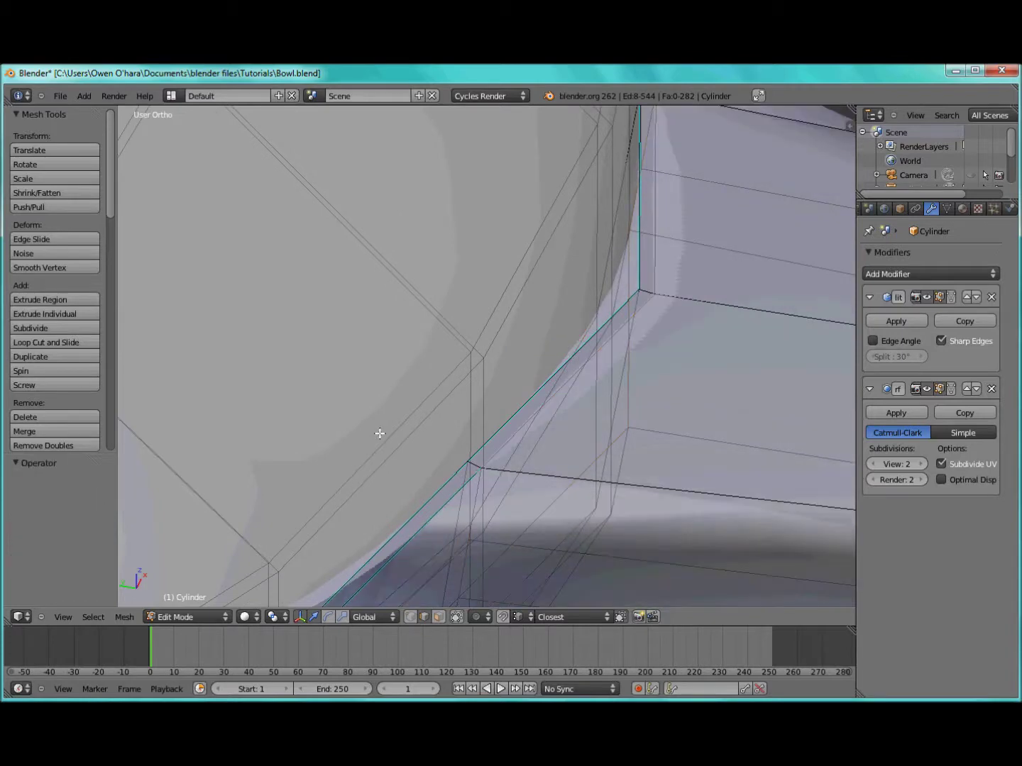
{"action": "scroll", "coordinate": [614, 480], "scroll_direction": "down", "scroll_amount": 3}
{"action": "key", "text": "ctrl+e"}
{"action": "left_click", "coordinate": [614, 481]}
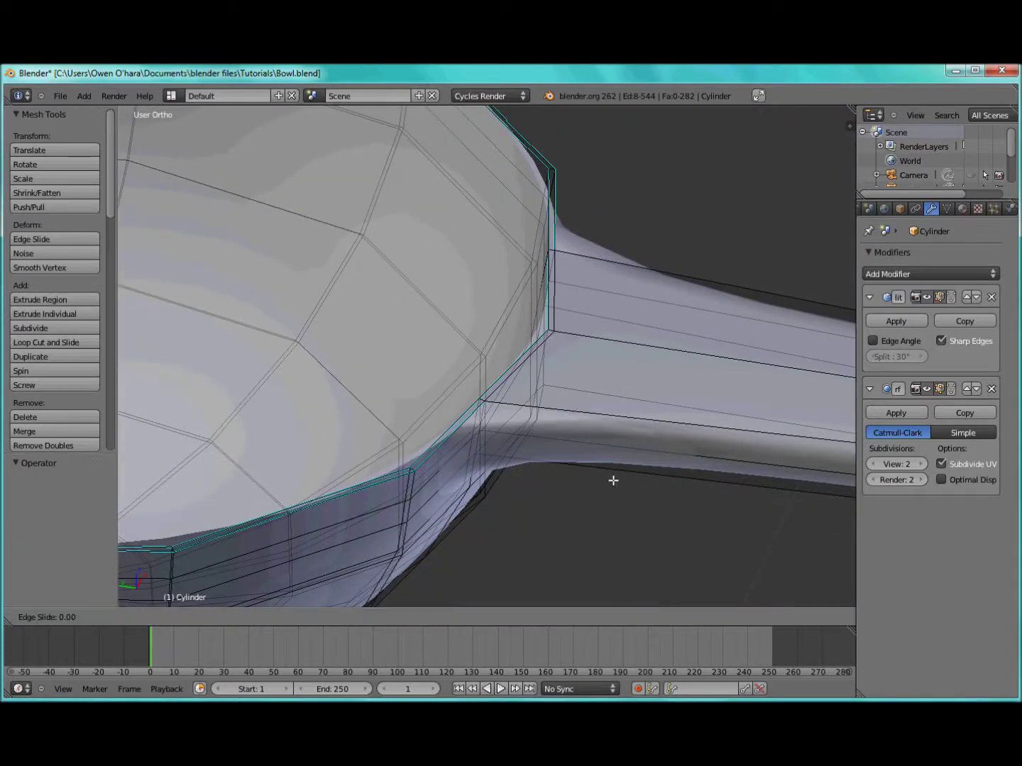
{"action": "left_click", "coordinate": [210, 340]}
{"action": "key", "text": "Tab"}
{"action": "scroll", "coordinate": [318, 371], "scroll_direction": "down", "scroll_amount": 8}
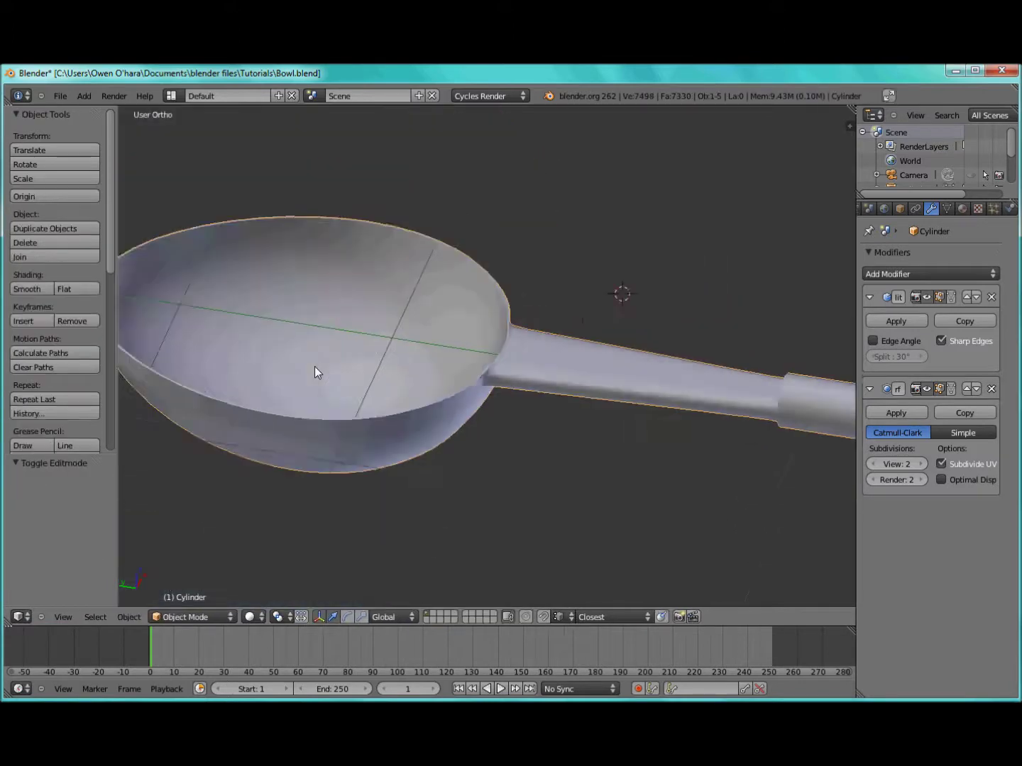
Step: Select all of the spoon's geometry and recalculate its normals consistently
{"action": "middle_click_drag", "start_coordinate": [420, 341], "coordinate": [394, 398]}
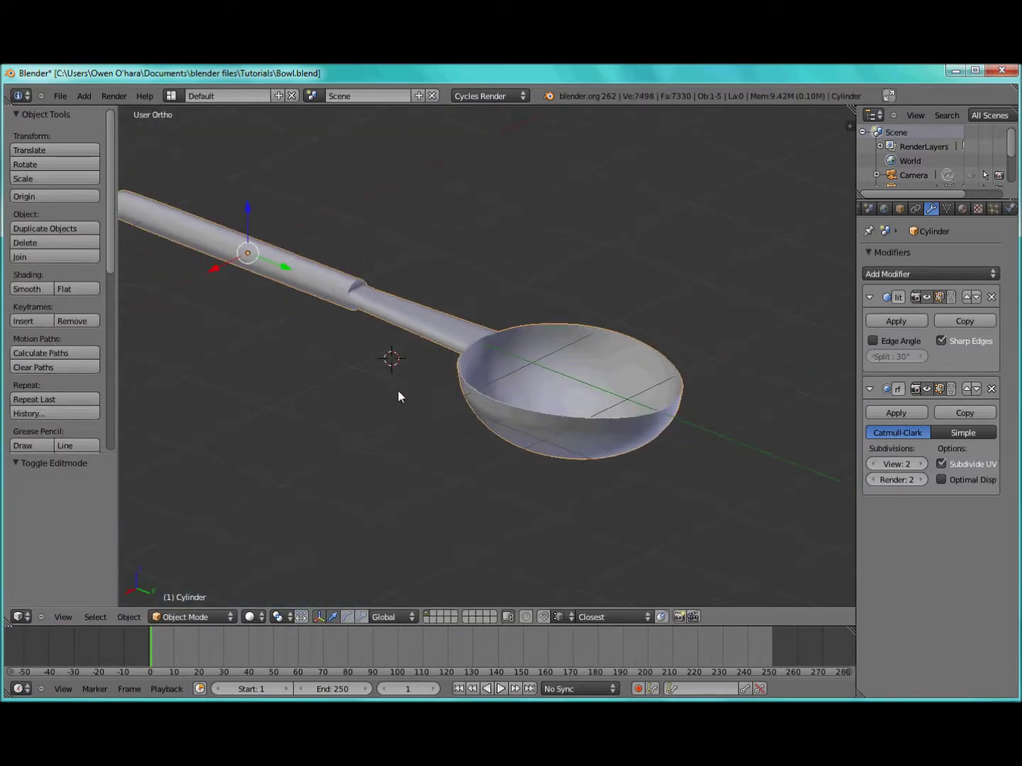
{"action": "key", "text": "Tab"}
{"action": "key", "text": "a"}
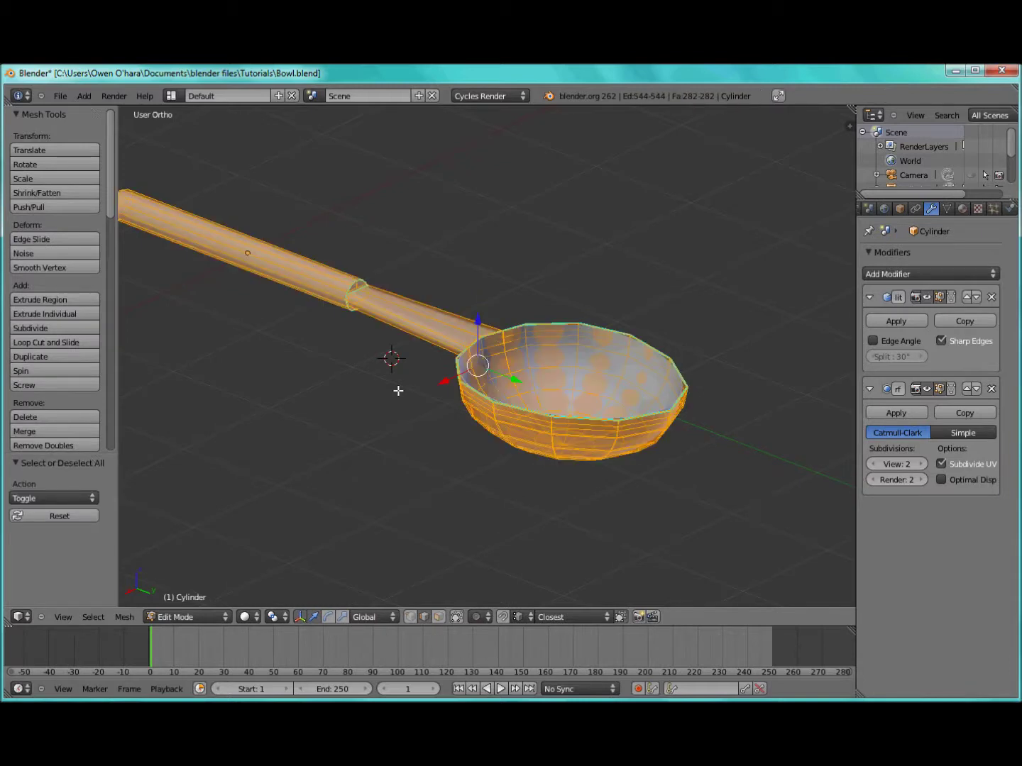
{"action": "key", "text": "ctrl+n"}
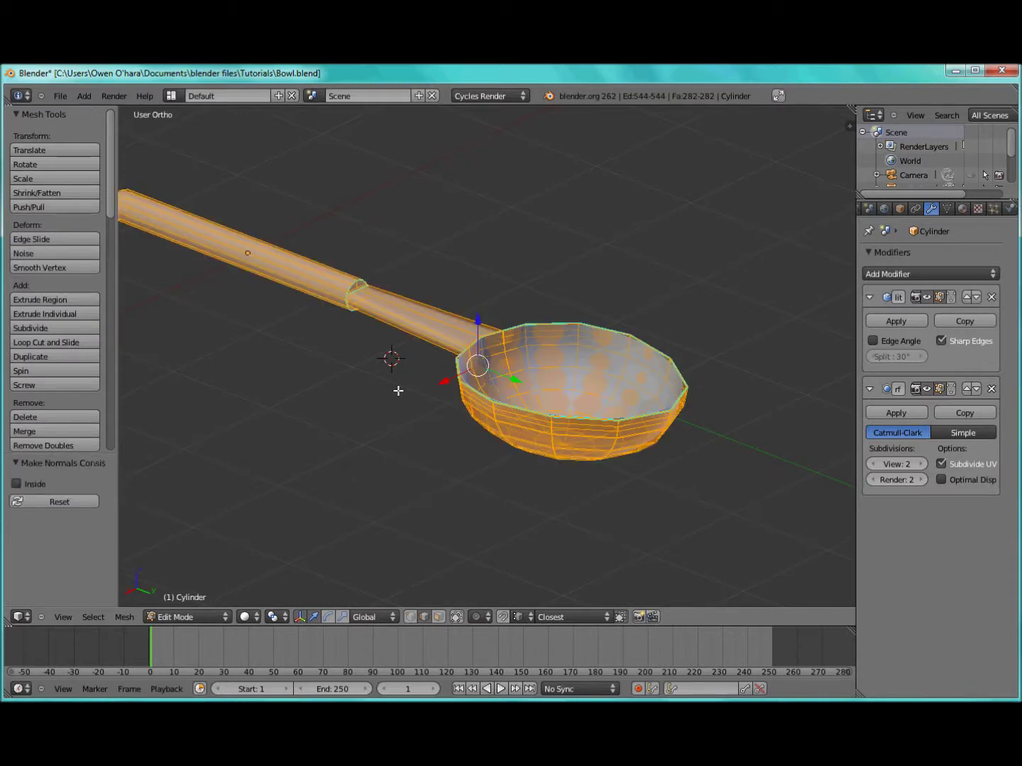
{"action": "key", "text": "Tab"}
Step: Unhide the bowl, camera, lamp and plane, select the spoon, and view from the right side
{"action": "scroll", "coordinate": [190, 370], "scroll_direction": "up", "scroll_amount": 2}
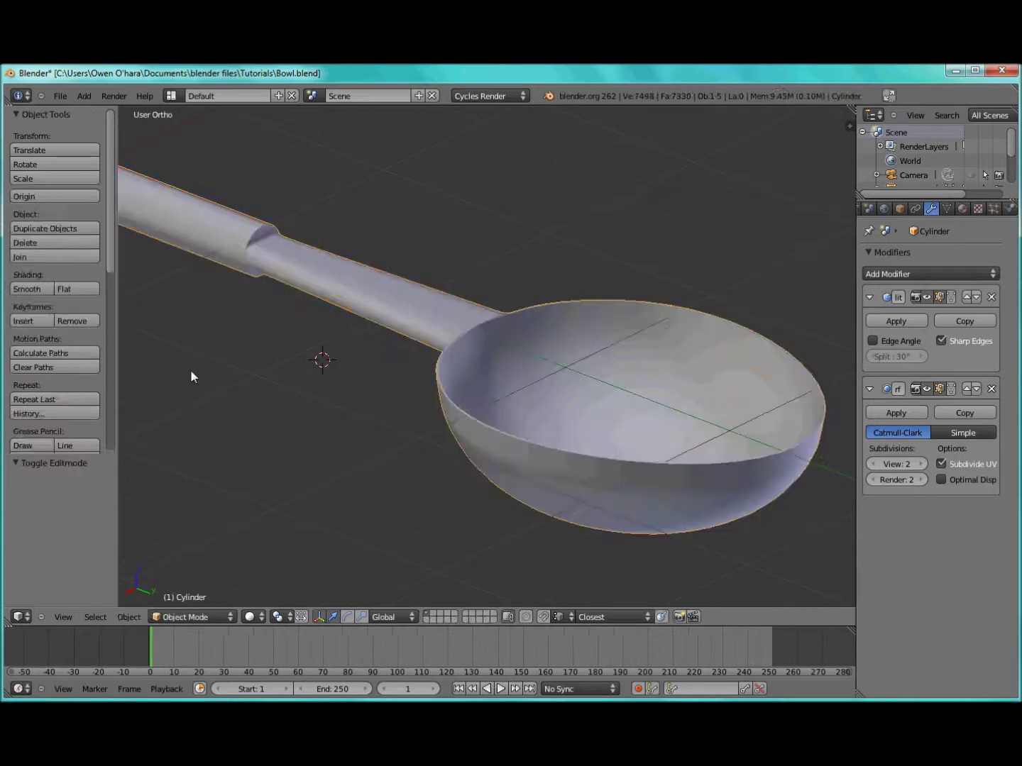
{"action": "key", "text": "KP_Decimal"}
{"action": "scroll", "coordinate": [349, 463], "scroll_direction": "down", "scroll_amount": 2}
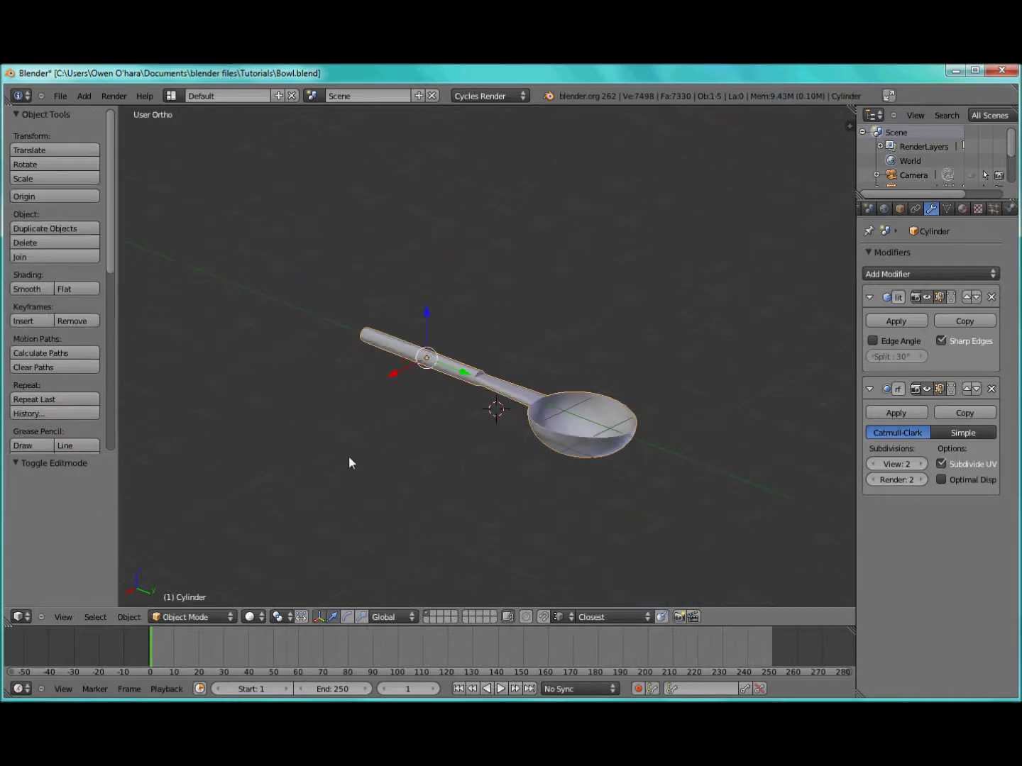
{"action": "key", "text": "alt+h"}
{"action": "scroll", "coordinate": [349, 463], "scroll_direction": "down", "scroll_amount": 2}
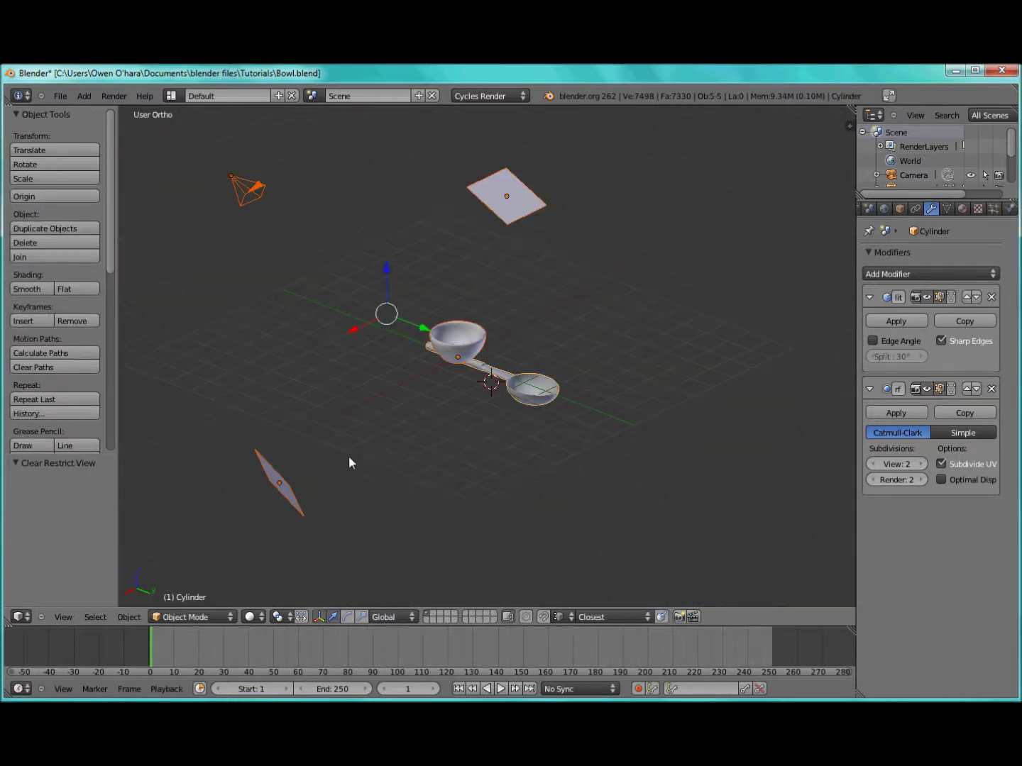
{"action": "scroll", "coordinate": [394, 441], "scroll_direction": "up", "scroll_amount": 4}
{"action": "right_click", "coordinate": [565, 441]}
{"action": "key", "text": "KP_3"}
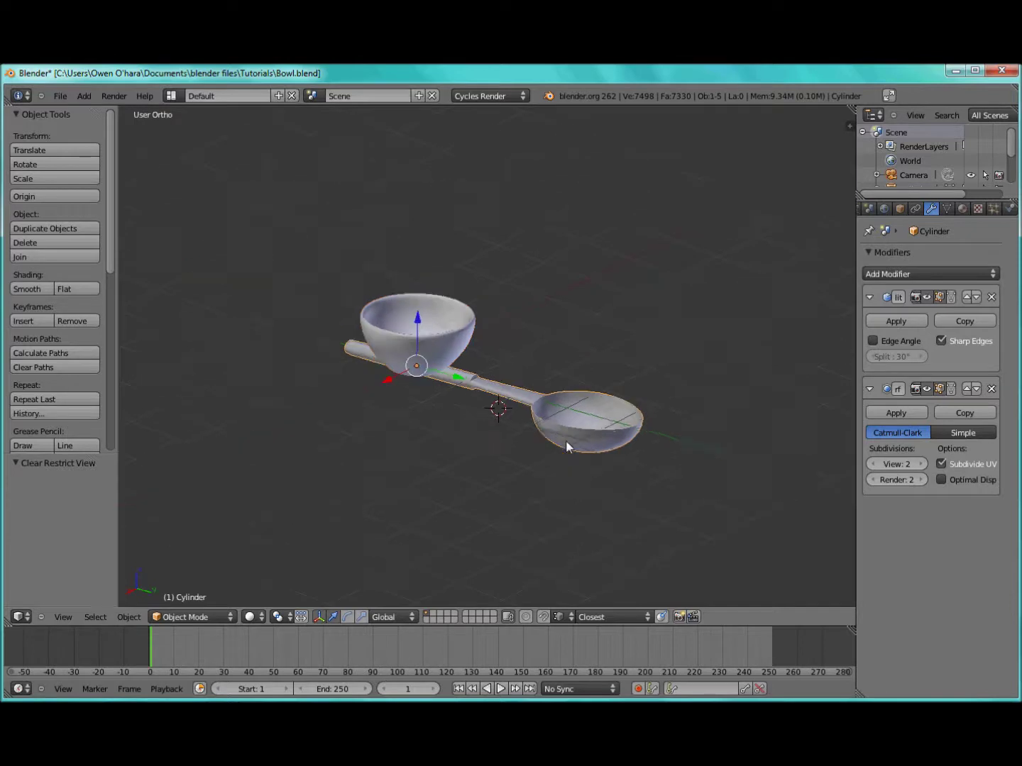
Step: Scale the spoon down, tilt it about 32° and drop it into the bowl
{"action": "key", "text": "s"}
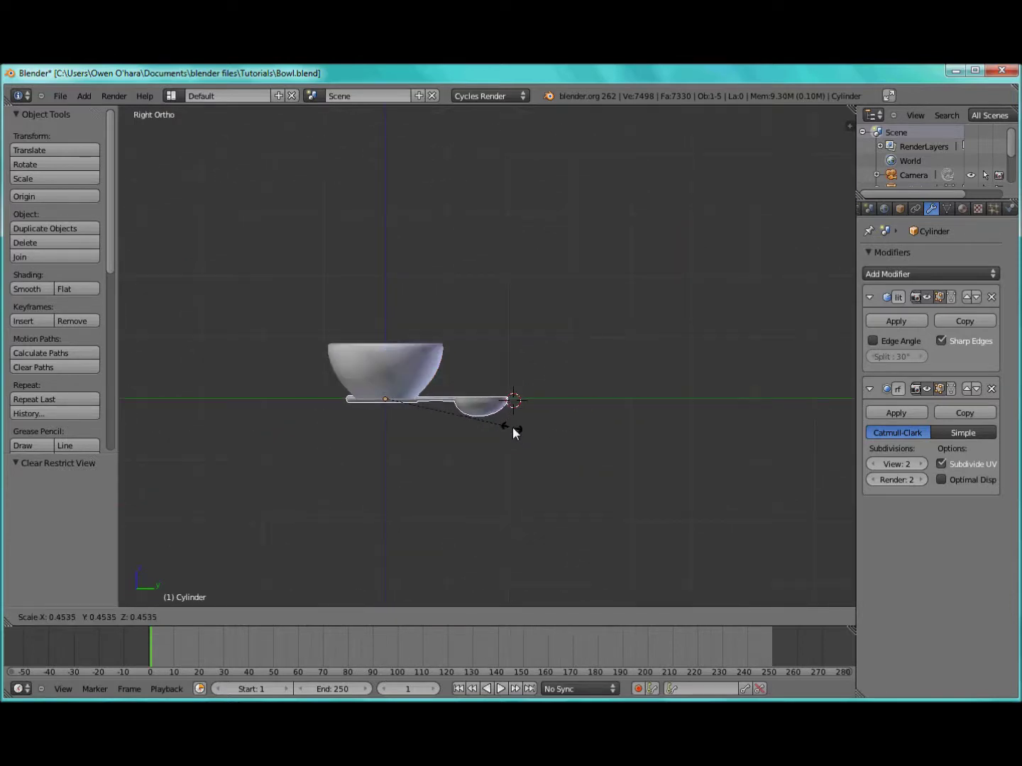
{"action": "left_click", "coordinate": [513, 428]}
{"action": "key", "text": "s"}
{"action": "left_click", "coordinate": [500, 424]}
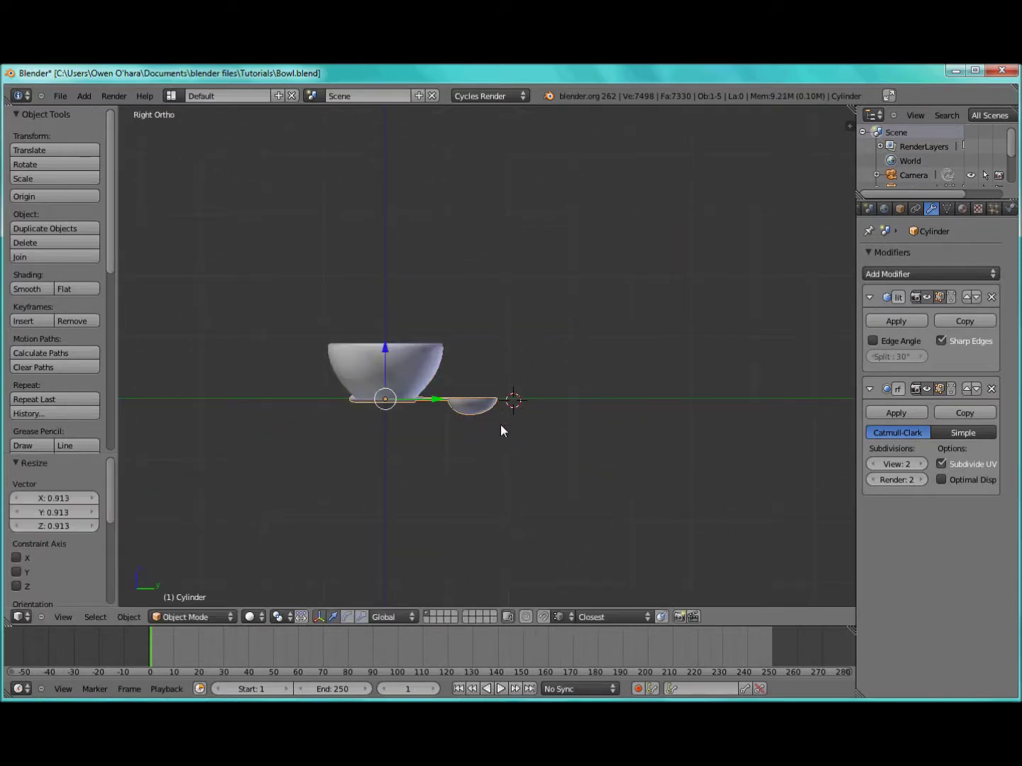
{"action": "key", "text": "g"}
{"action": "left_click", "coordinate": [395, 322]}
{"action": "key", "text": "r"}
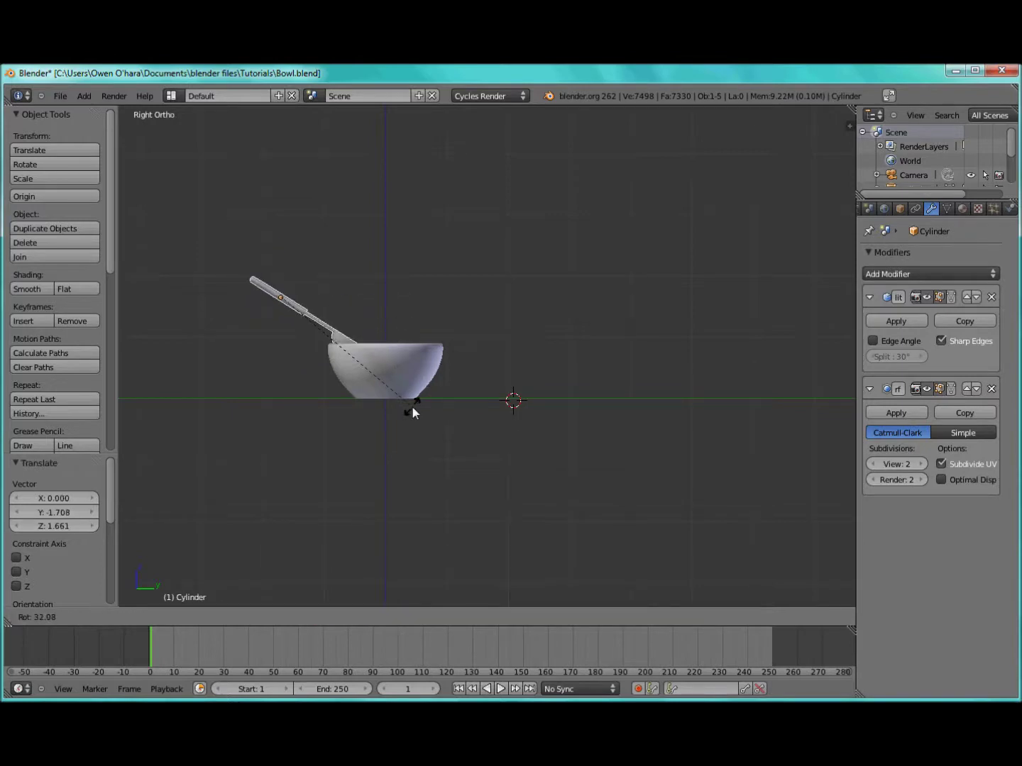
{"action": "left_click", "coordinate": [412, 406]}
{"action": "key", "text": "g"}
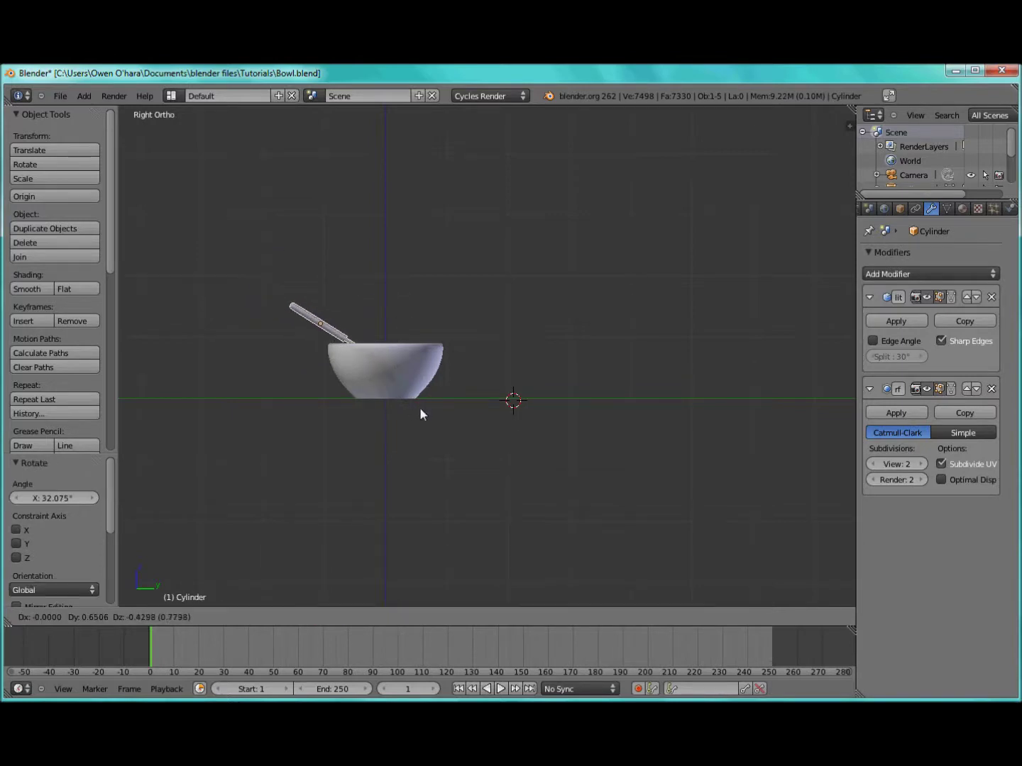
{"action": "left_click", "coordinate": [419, 407]}
Step: In wireframe, lower the spoon slightly, tilt it about -11° and reposition it
{"action": "key", "text": "z"}
{"action": "scroll", "coordinate": [379, 457], "scroll_direction": "up", "scroll_amount": 5}
{"action": "middle_click_drag", "start_coordinate": [349, 446], "coordinate": [424, 443], "text": "shift"}
{"action": "key", "text": "g"}
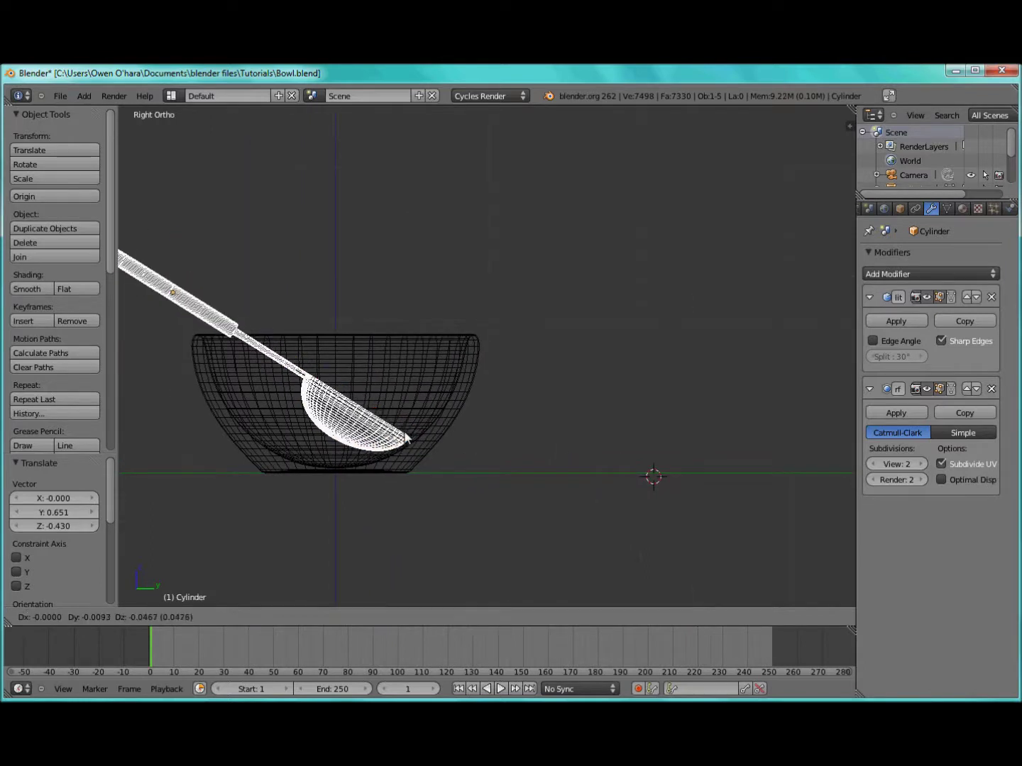
{"action": "left_click", "coordinate": [407, 442]}
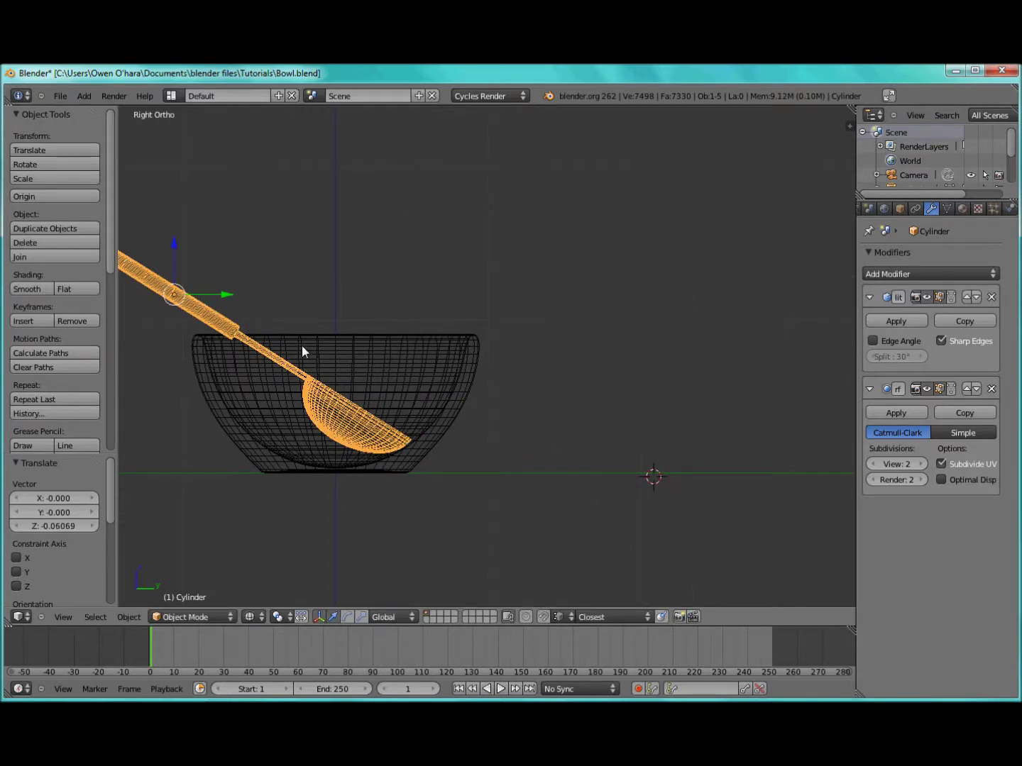
{"action": "key", "text": "r"}
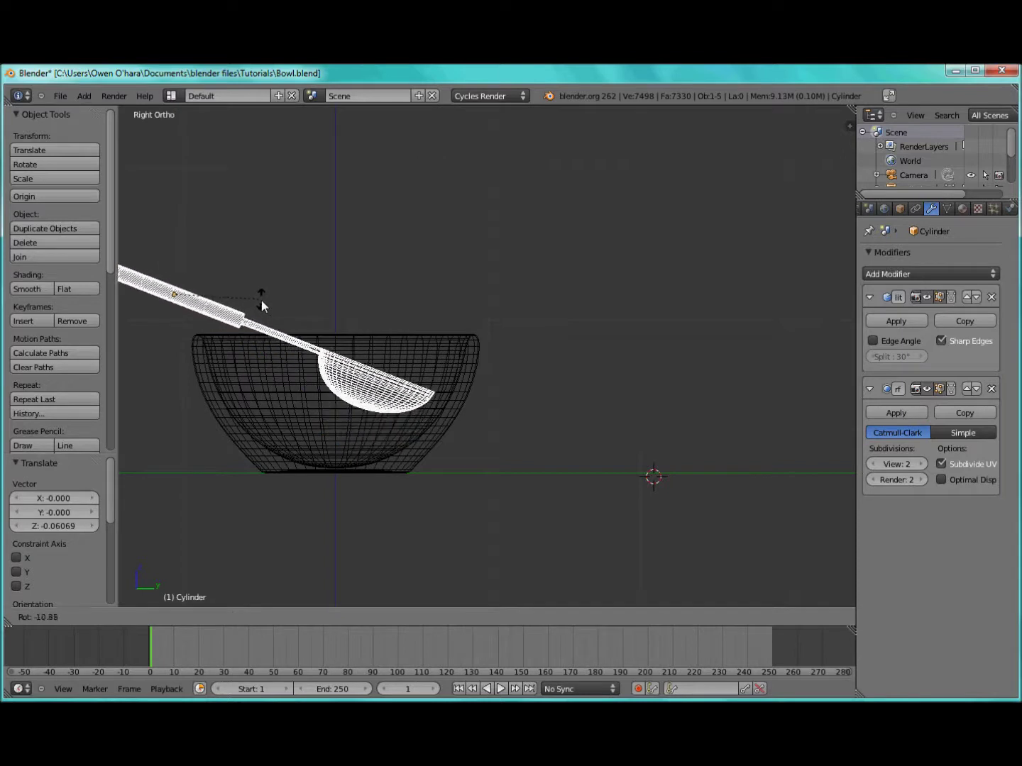
{"action": "left_click", "coordinate": [261, 298]}
{"action": "key", "text": "g"}
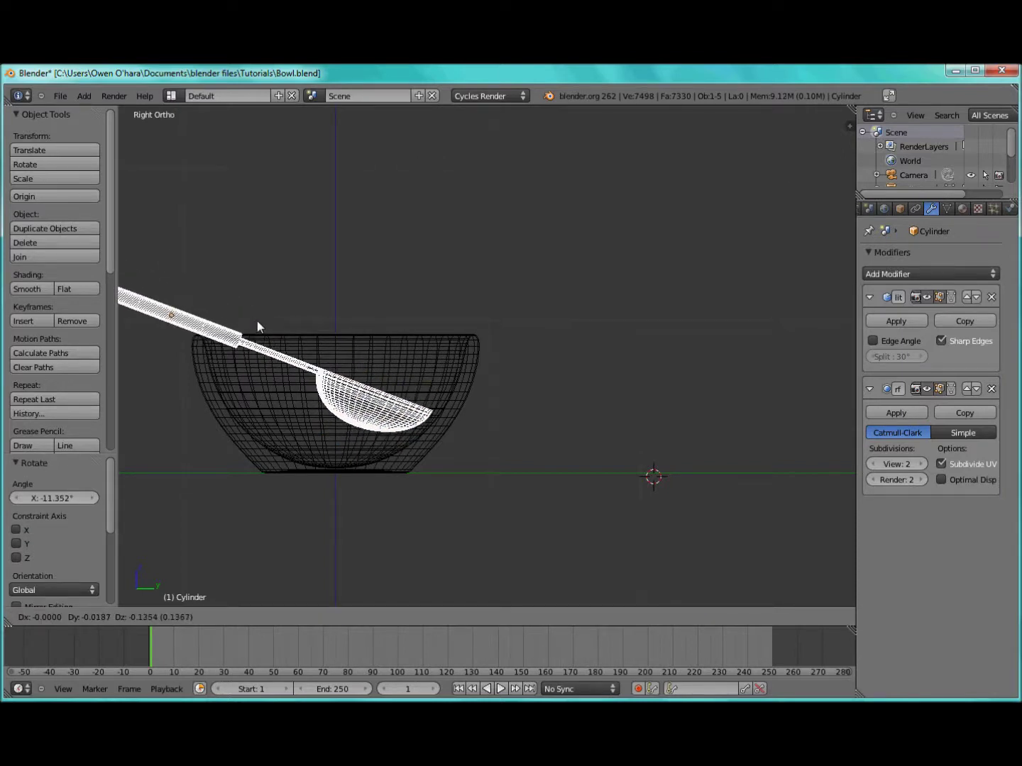
{"action": "left_click", "coordinate": [257, 321]}
Step: Fine-tune the spoon's rest pose with a 4° tilt, a small move and a 1.6° tilt
{"action": "key", "text": "r"}
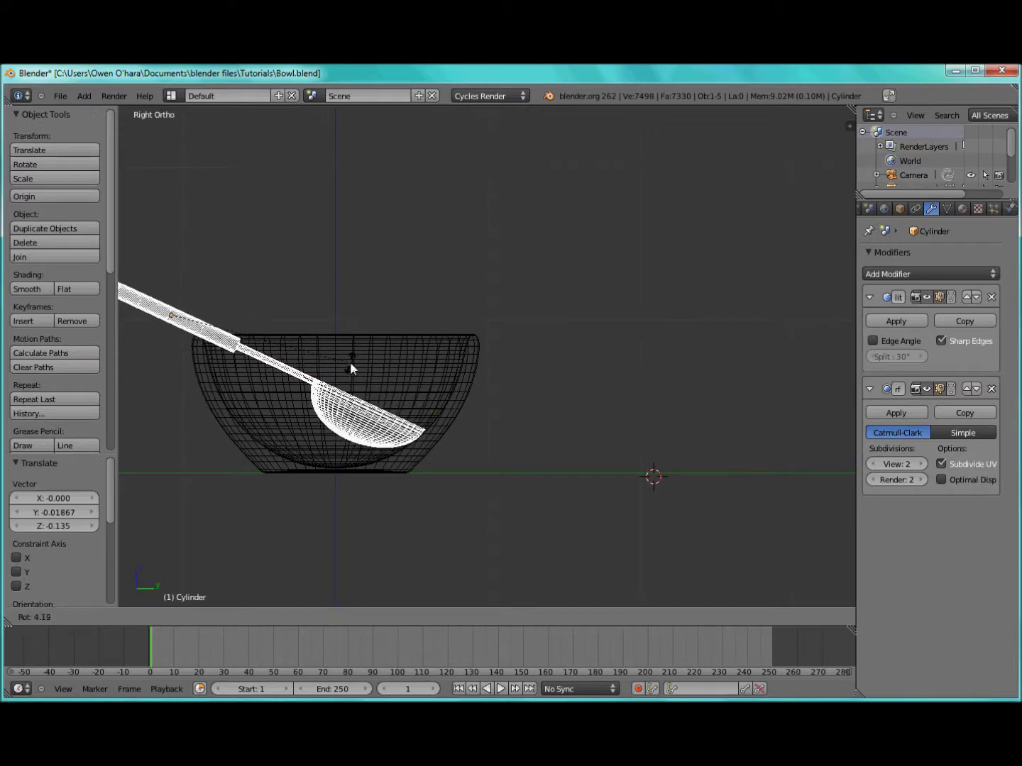
{"action": "left_click", "coordinate": [350, 362]}
{"action": "key", "text": "g"}
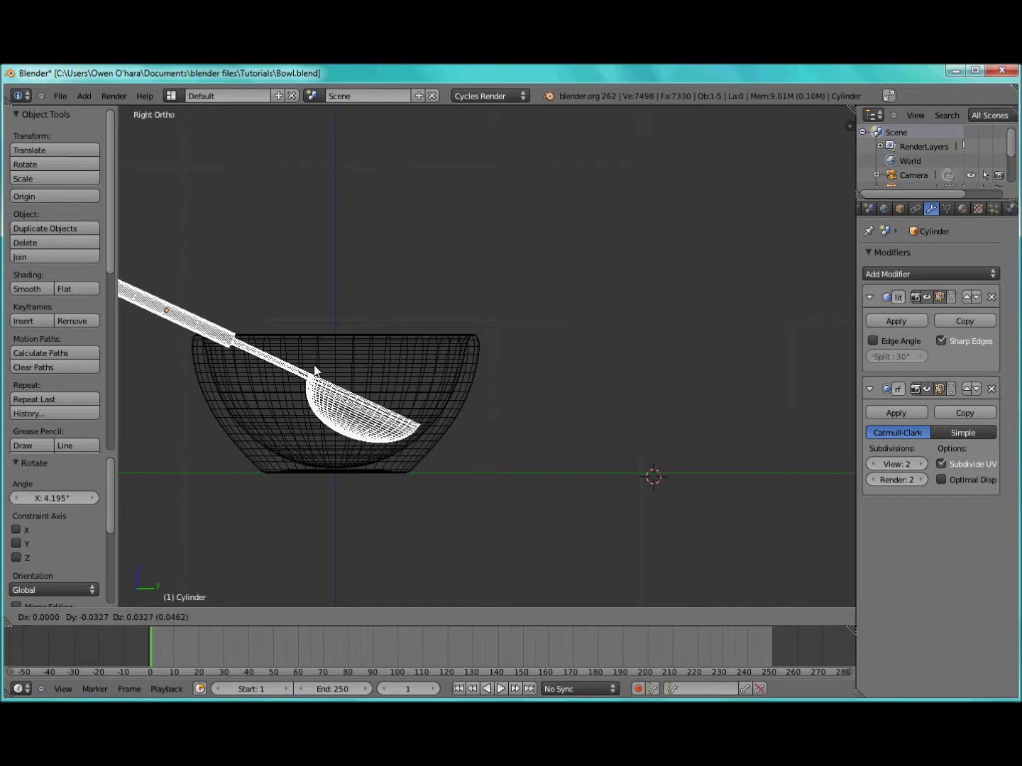
{"action": "left_click", "coordinate": [319, 371]}
{"action": "key", "text": "r"}
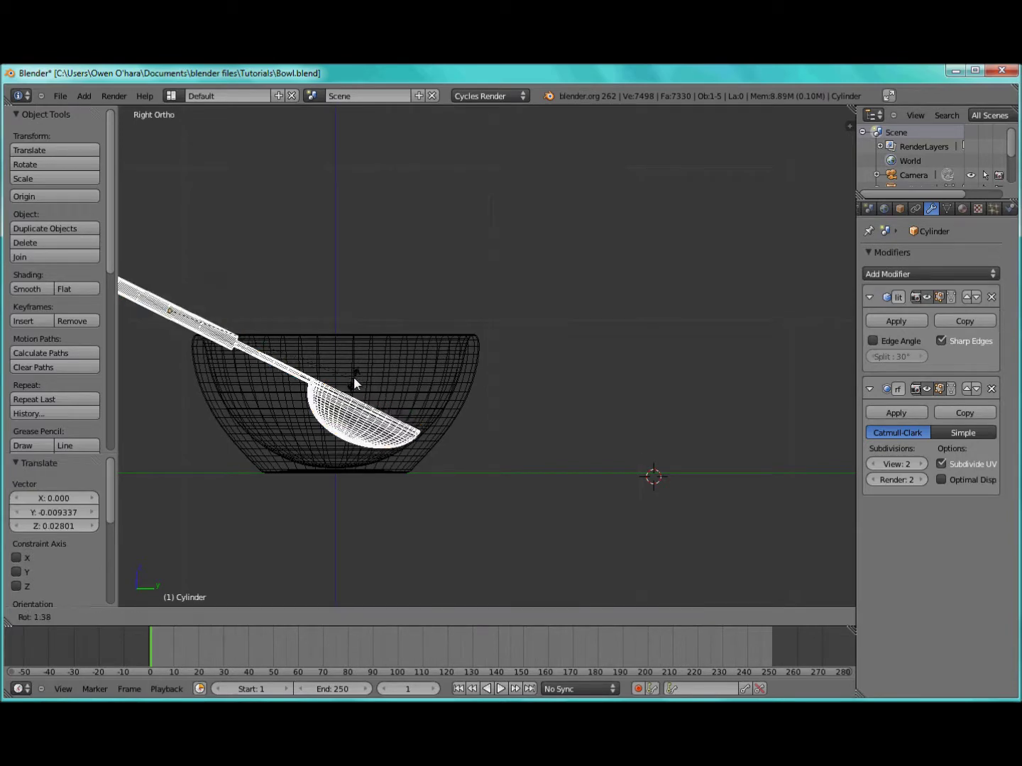
{"action": "left_click", "coordinate": [353, 381]}
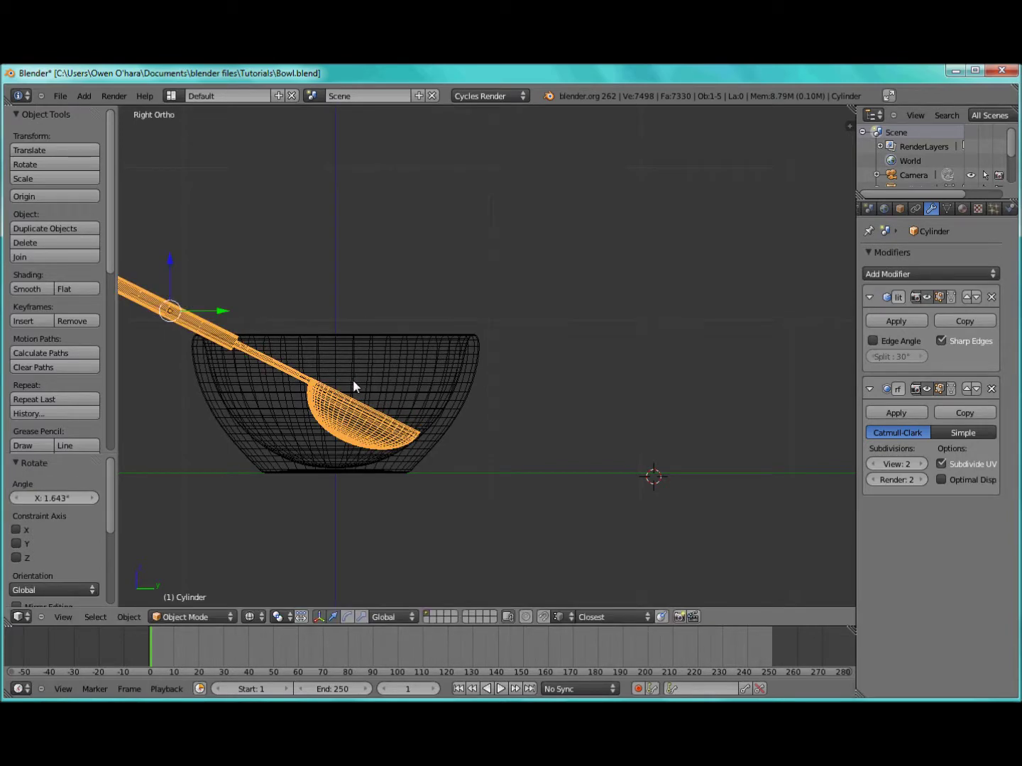
Step: Return to solid shading and view the spoon resting in the bowl from a tilted angle
{"action": "scroll", "coordinate": [352, 380], "scroll_direction": "up", "scroll_amount": 3}
{"action": "middle_click_drag", "start_coordinate": [352, 381], "coordinate": [522, 337], "text": "shift"}
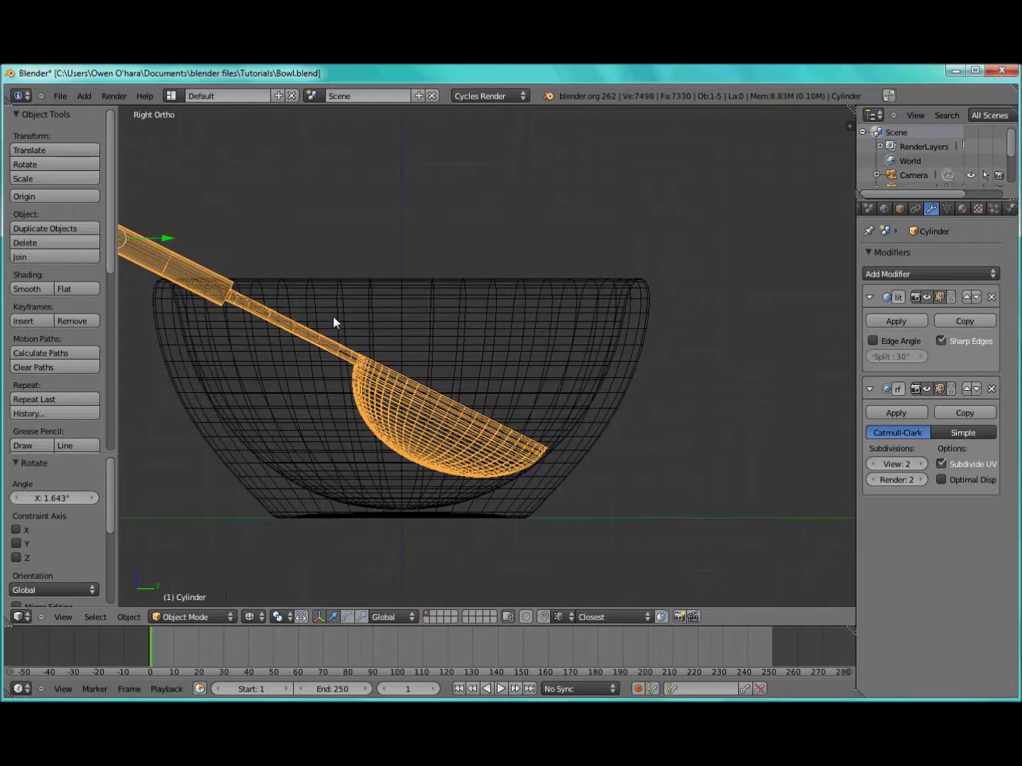
{"action": "key", "text": "Tab"}
{"action": "scroll", "coordinate": [313, 312], "scroll_direction": "down", "scroll_amount": 3}
{"action": "key", "text": "Tab"}
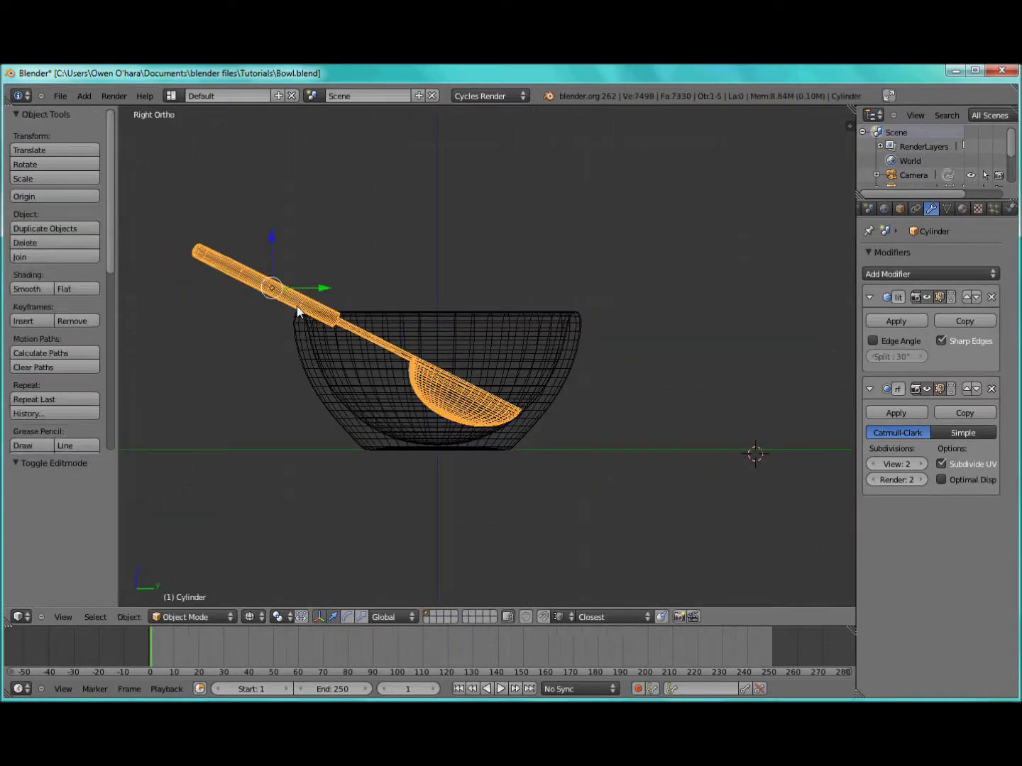
{"action": "key", "text": "z"}
{"action": "middle_click_drag", "start_coordinate": [268, 298], "coordinate": [370, 330]}
{"action": "scroll", "coordinate": [410, 397], "scroll_direction": "up", "scroll_amount": 3}
{"action": "scroll", "coordinate": [410, 398], "scroll_direction": "down", "scroll_amount": 3}
{"action": "middle_click_drag", "start_coordinate": [410, 398], "coordinate": [328, 360]}
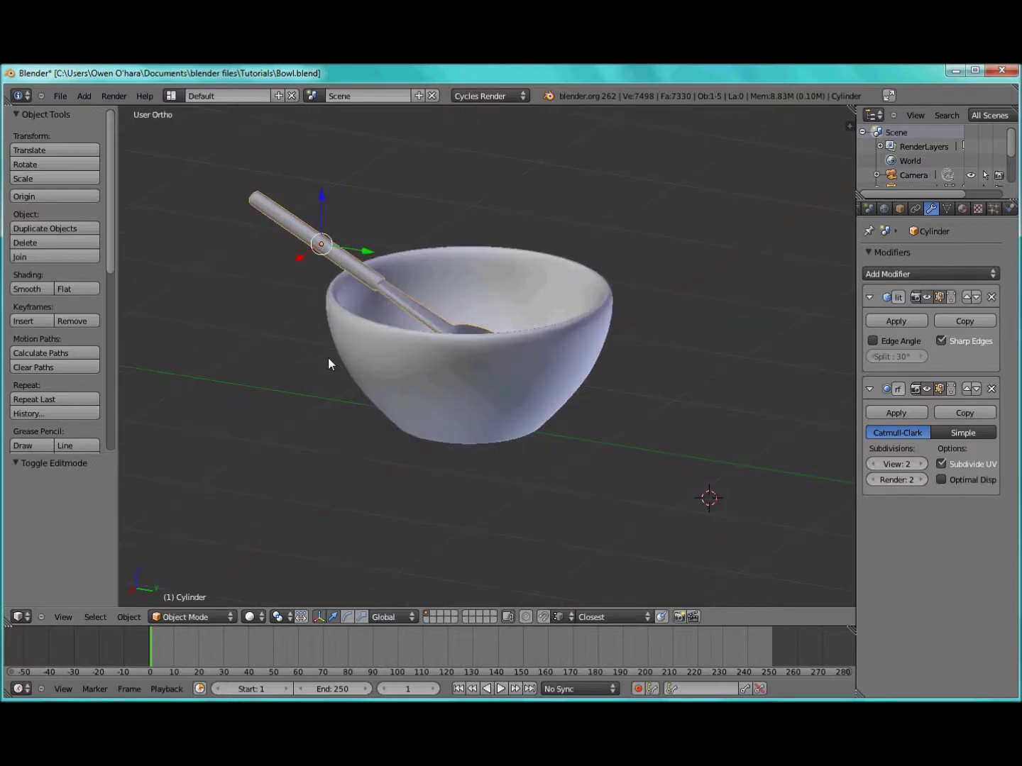
Step: Switch to top view looking down into the bowl, with the spoon ready to edit
{"action": "key", "text": "KP_0"}
{"action": "scroll", "coordinate": [328, 357], "scroll_direction": "up", "scroll_amount": 4}
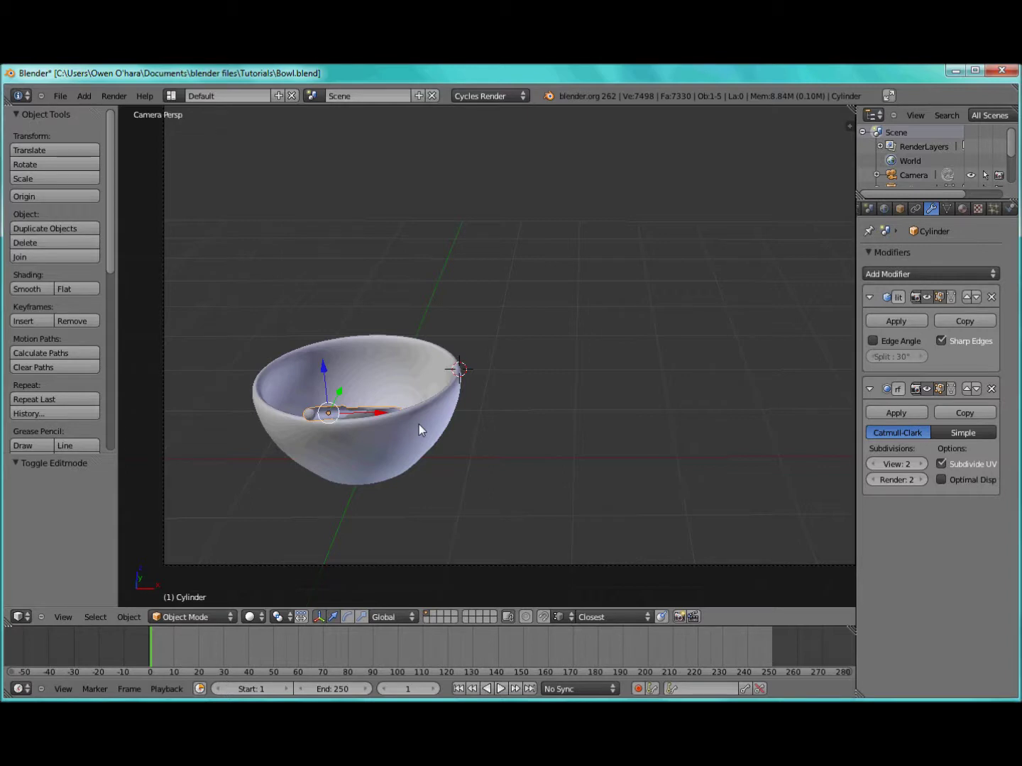
{"action": "key", "text": "r"}
{"action": "key", "text": "Escape"}
{"action": "key", "text": "KP_7"}
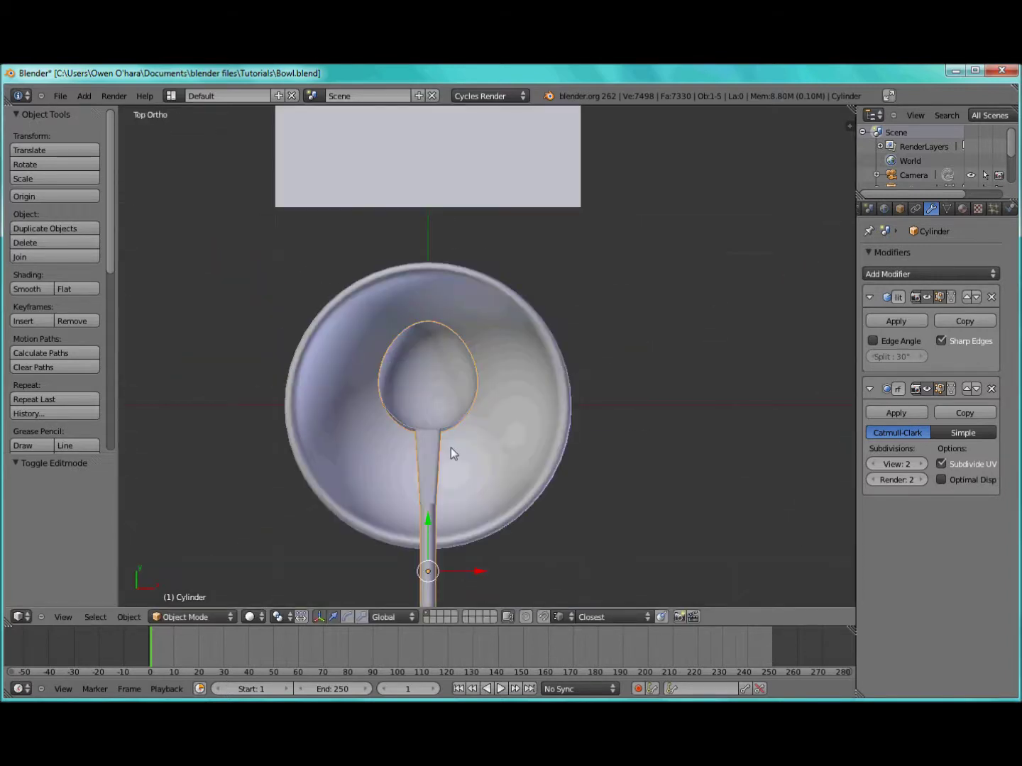
{"action": "scroll", "coordinate": [451, 448], "scroll_direction": "down", "scroll_amount": 2}
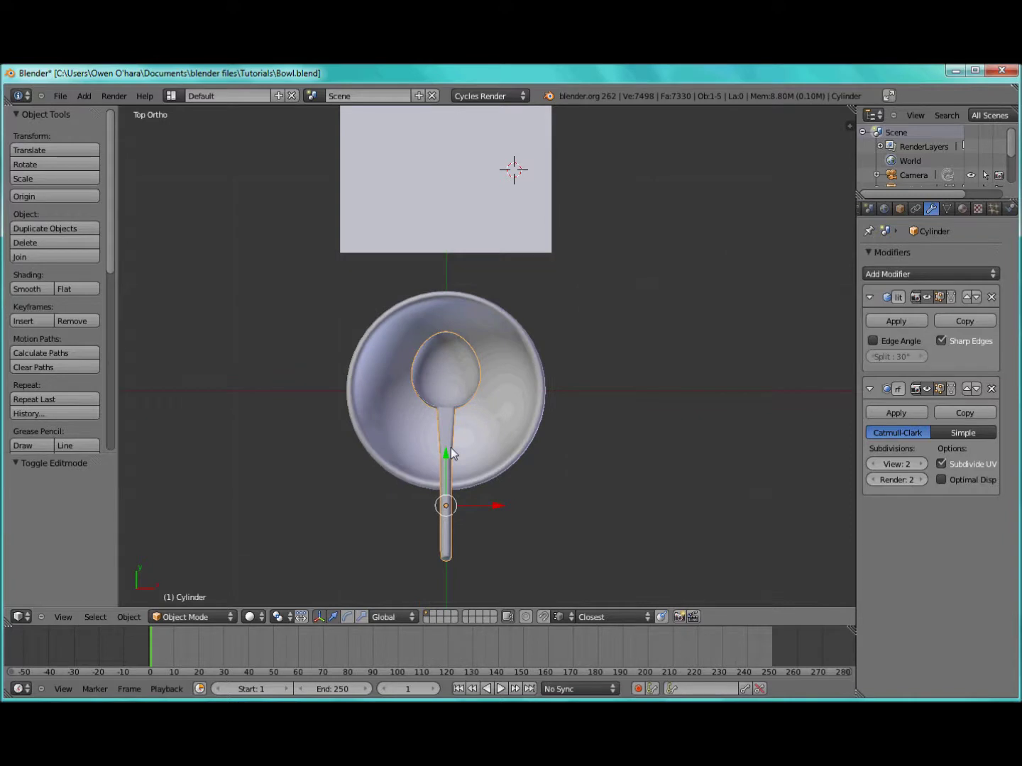
{"action": "key", "text": "Tab"}
{"action": "key", "text": "Tab"}
Step: Rotate the spoon 180° and slide it 2.158 along Y so its head sits in the bowl
{"action": "key", "text": "r"}
{"action": "type", "text": "180"}
{"action": "key", "text": "Return"}
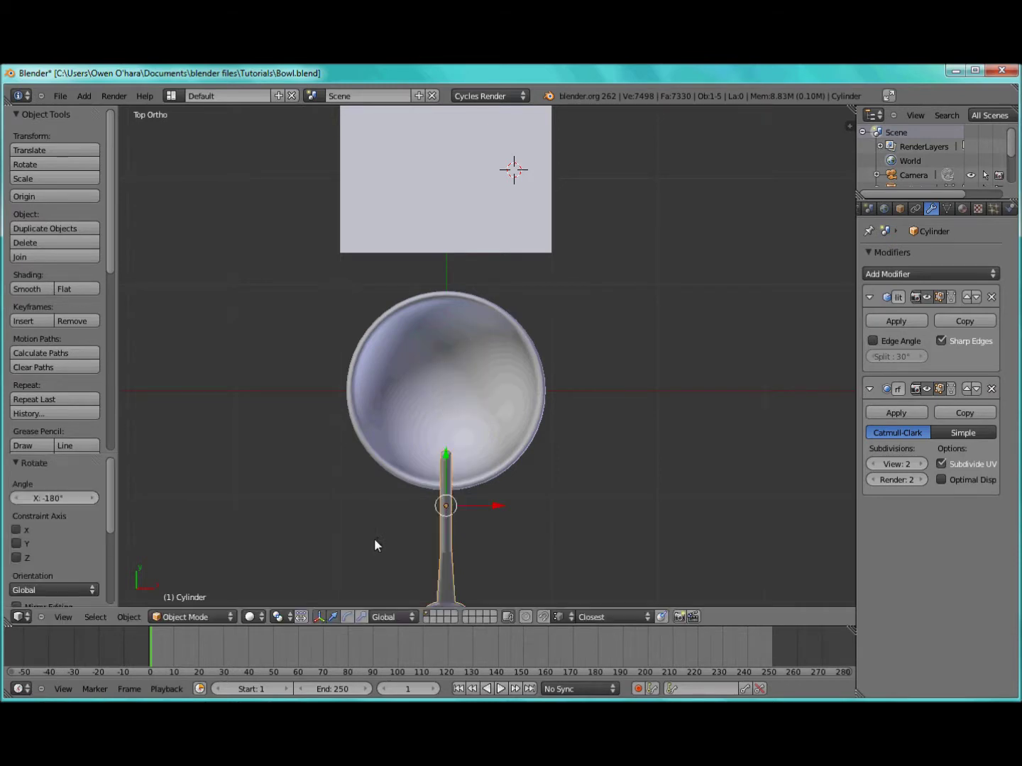
{"action": "key", "text": "g"}
{"action": "key", "text": "y"}
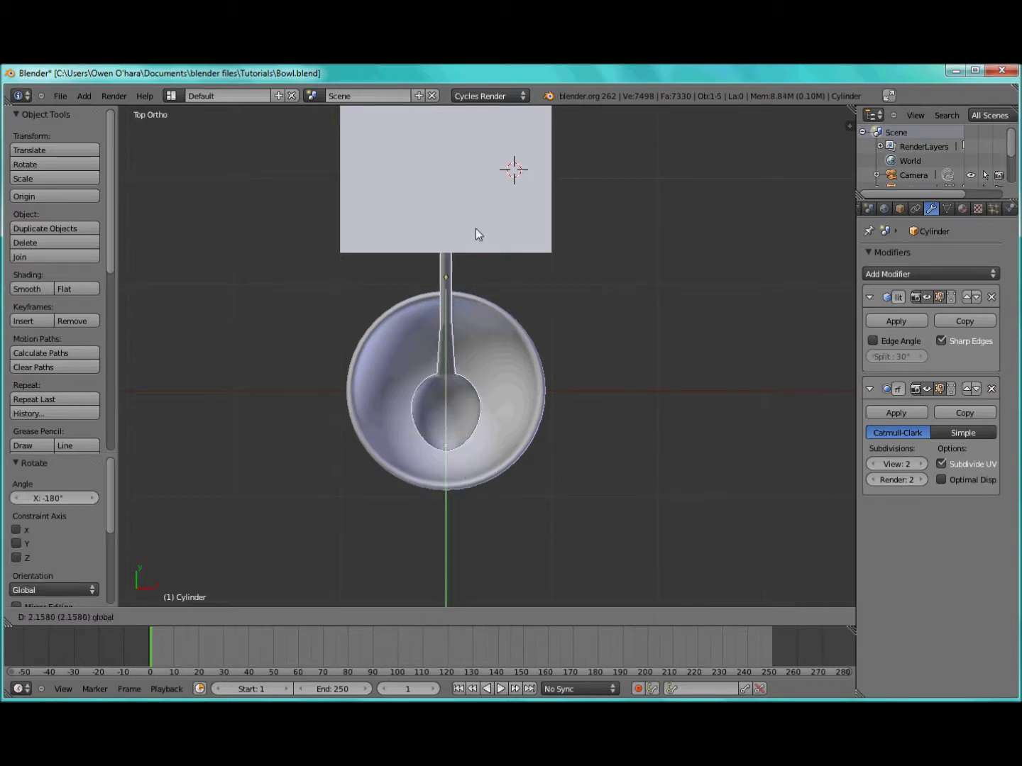
{"action": "left_click", "coordinate": [475, 228]}
{"action": "key", "text": "KP_3"}
Step: Inspect the spoon from the side in wireframe shading
{"action": "key", "text": "z"}
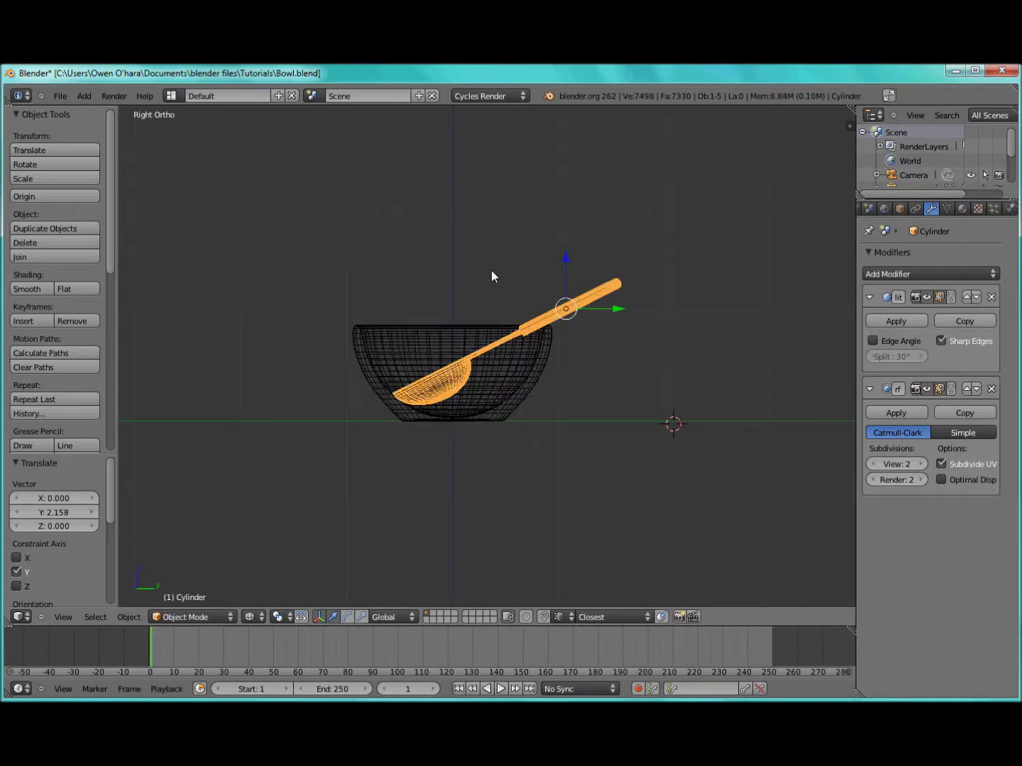
{"action": "scroll", "coordinate": [491, 271], "scroll_direction": "up", "scroll_amount": 2}
{"action": "scroll", "coordinate": [491, 270], "scroll_direction": "up", "scroll_amount": 1}
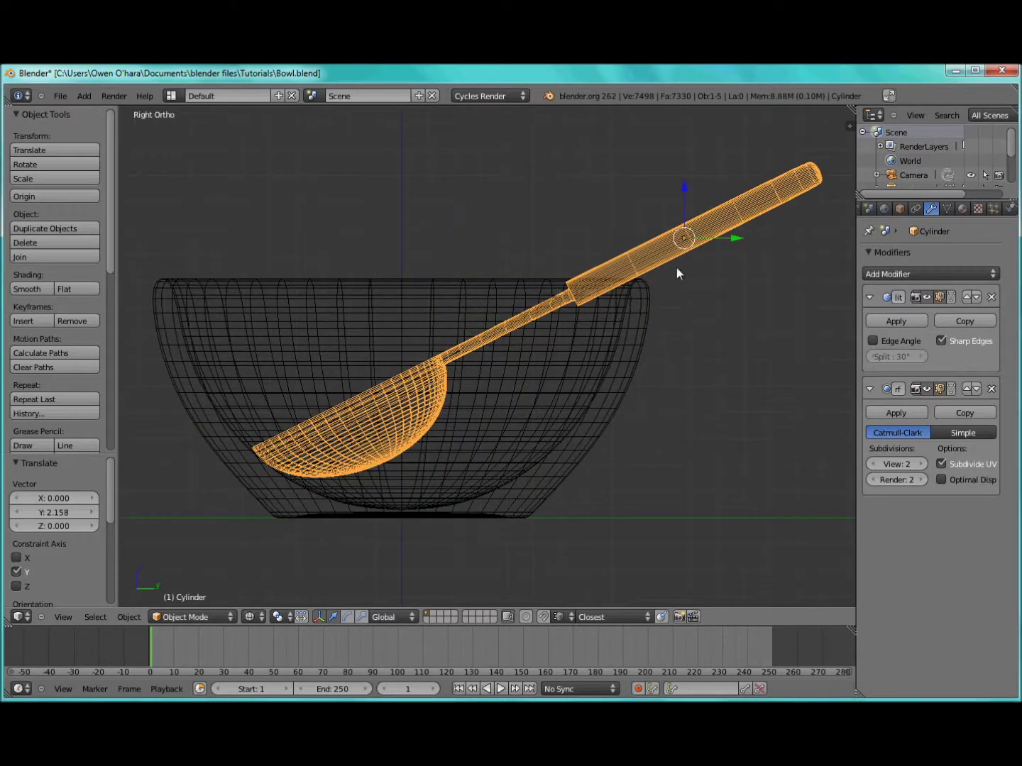
{"action": "key", "text": "Tab"}
{"action": "scroll", "coordinate": [716, 282], "scroll_direction": "down", "scroll_amount": 3}
{"action": "key", "text": "Tab"}
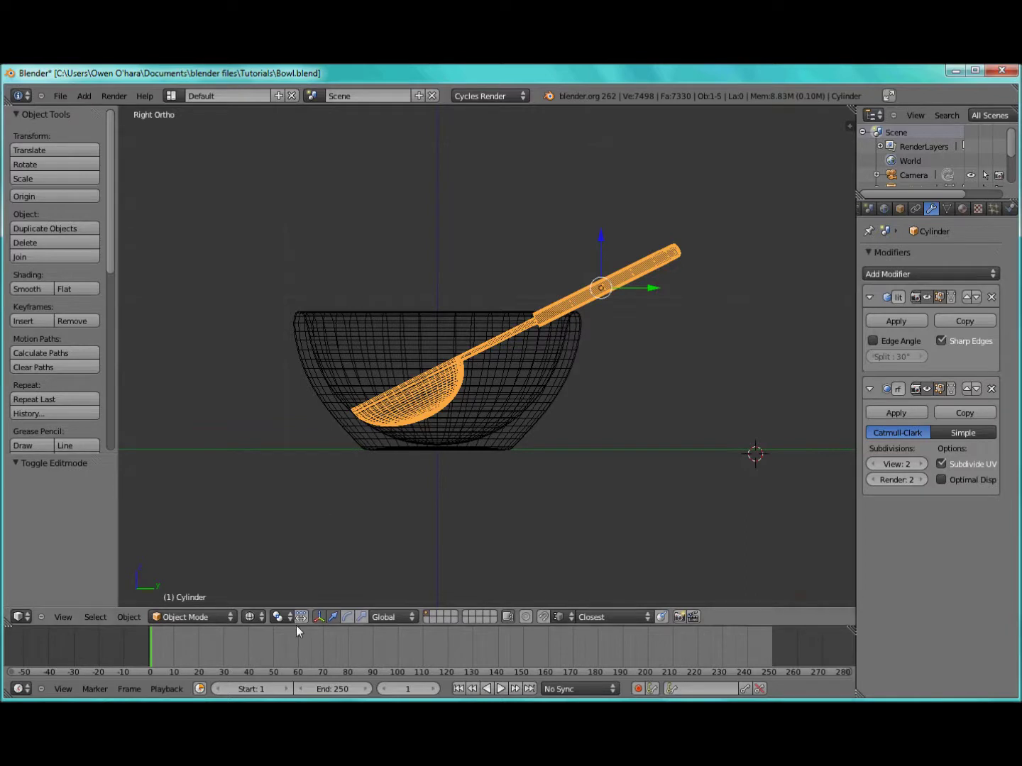
Step: Return to camera view with solid shading and apply the spoon's EdgeSplit modifier
{"action": "key", "text": "KP_0"}
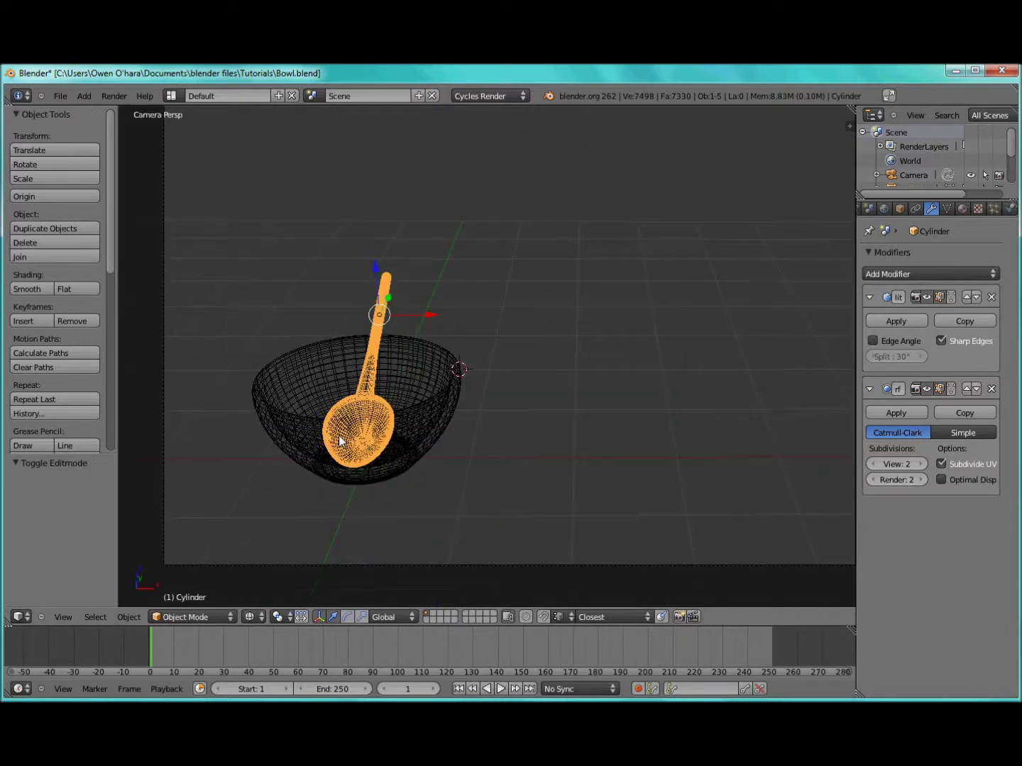
{"action": "key", "text": "z"}
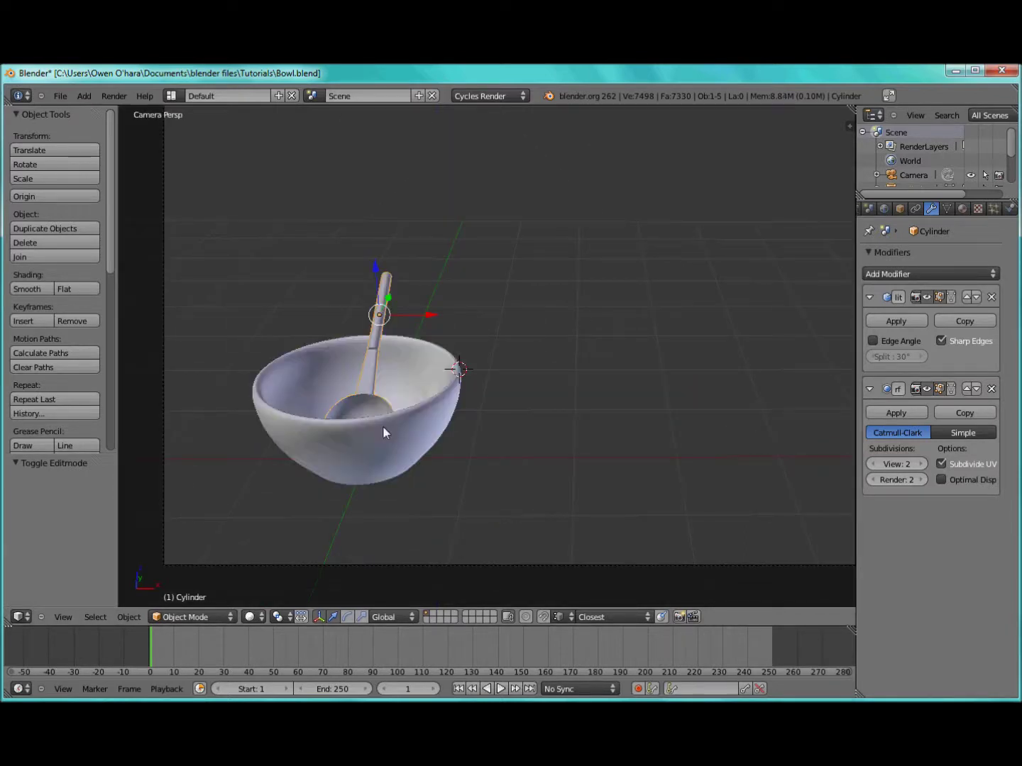
{"action": "scroll", "coordinate": [383, 426], "scroll_direction": "down", "scroll_amount": 2}
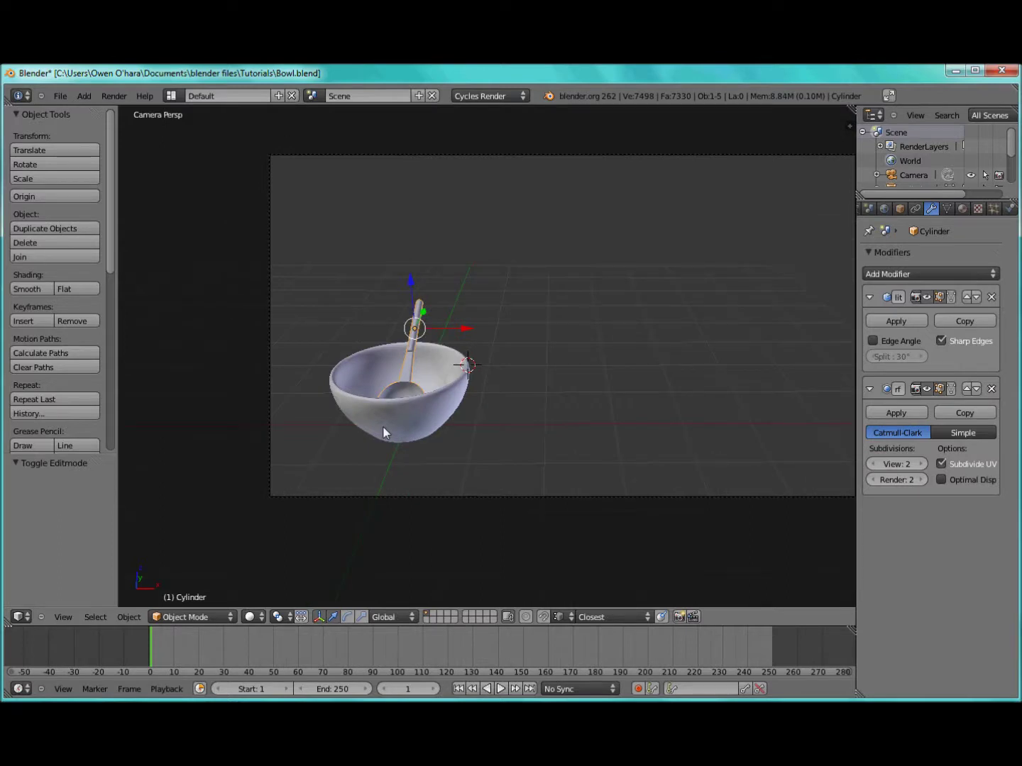
{"action": "scroll", "coordinate": [383, 427], "scroll_direction": "up", "scroll_amount": 4}
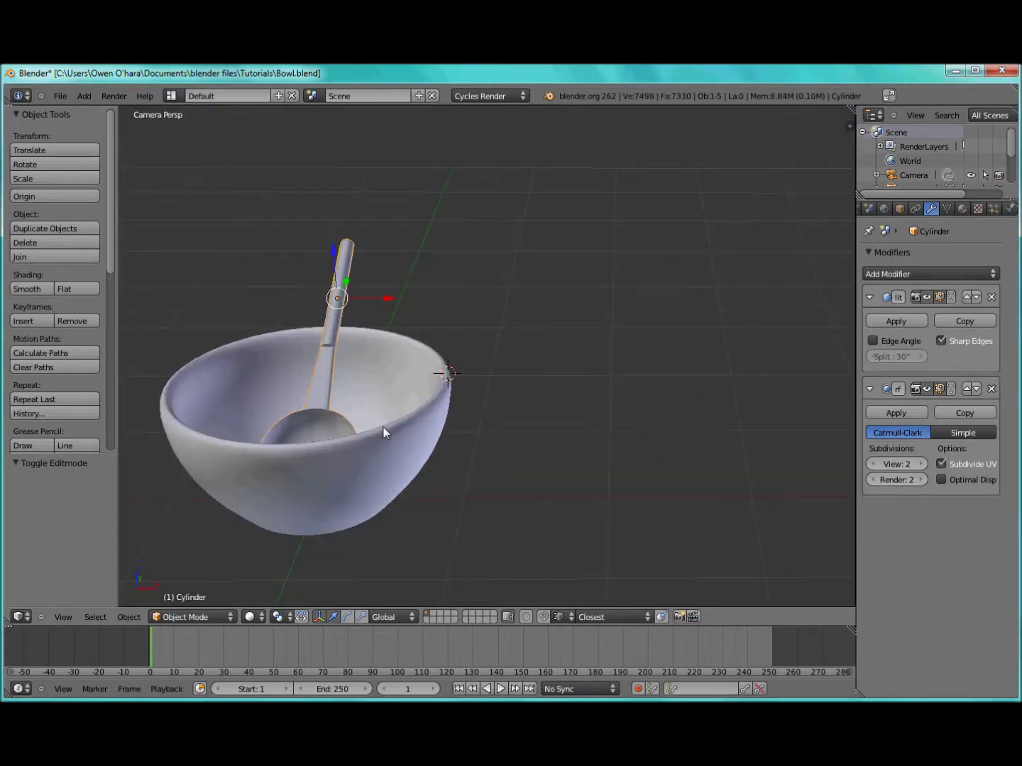
{"action": "left_click", "coordinate": [897, 320]}
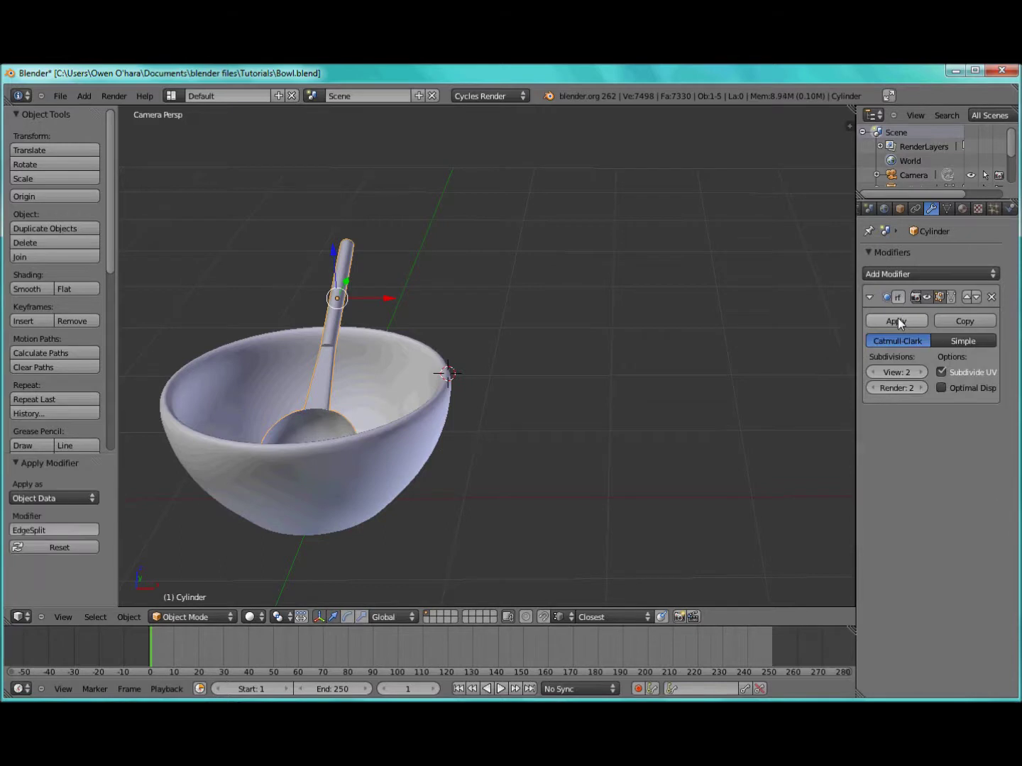
Step: Add a new Glossy BSDF material (roughness 0) to the spoon and render the camera view
{"action": "right_click", "coordinate": [400, 425]}
{"action": "right_click", "coordinate": [331, 348]}
{"action": "left_click", "coordinate": [964, 207]}
{"action": "left_click", "coordinate": [911, 304]}
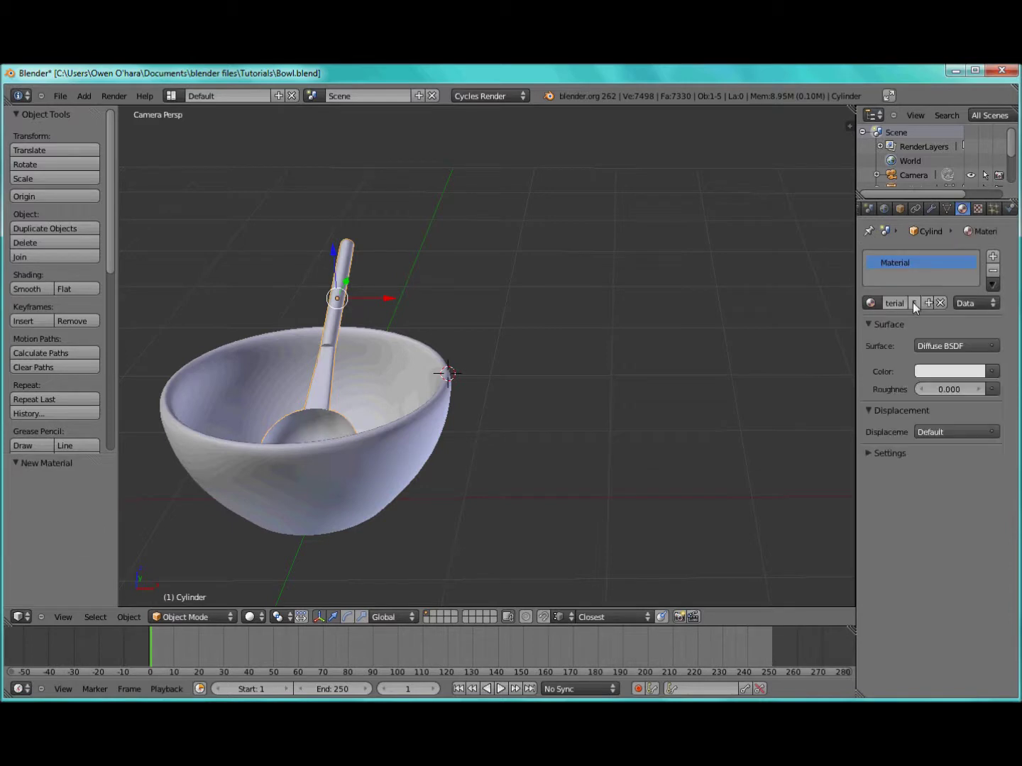
{"action": "left_click", "coordinate": [930, 345]}
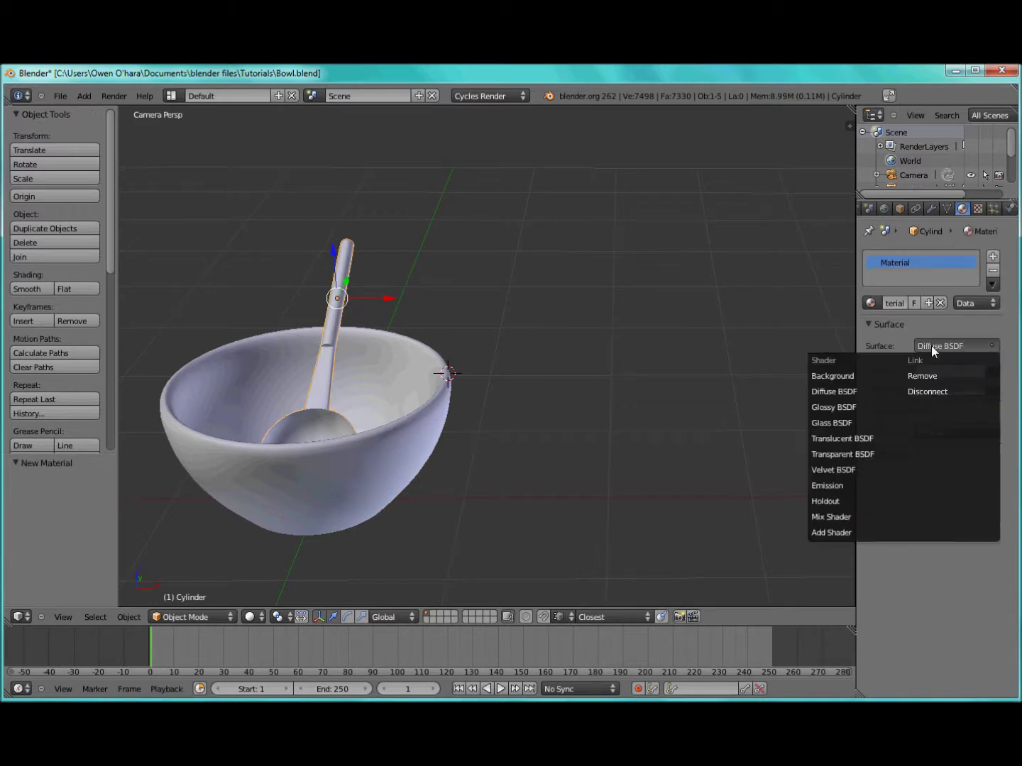
{"action": "left_click", "coordinate": [840, 405]}
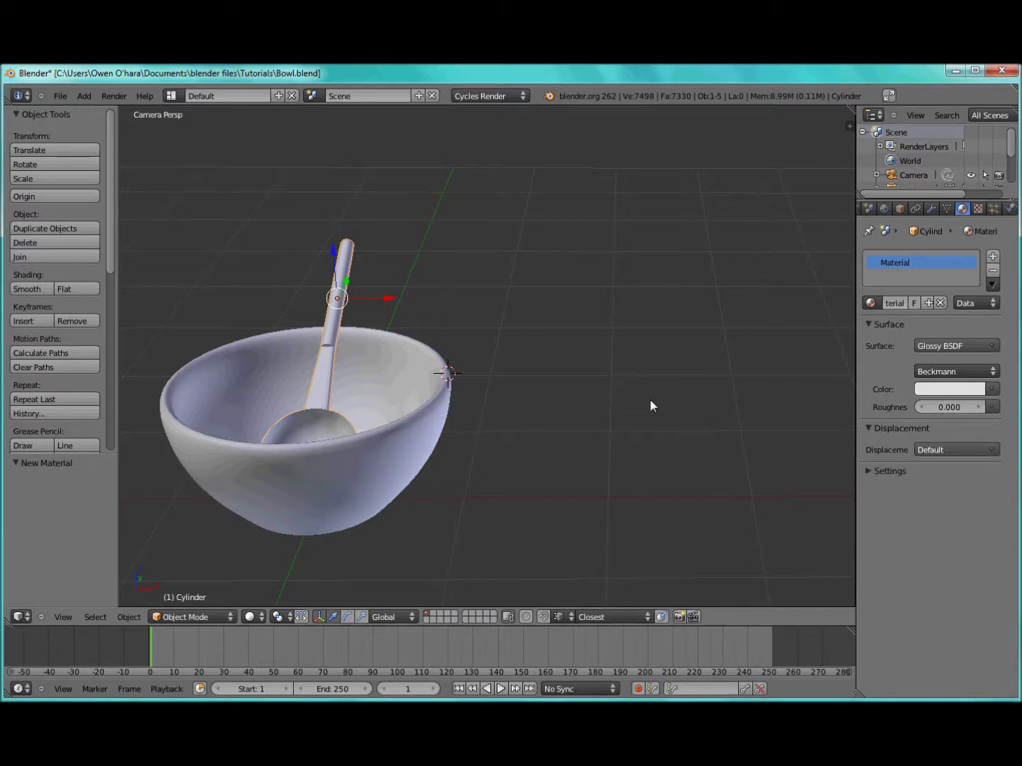
{"action": "key", "text": "F12"}
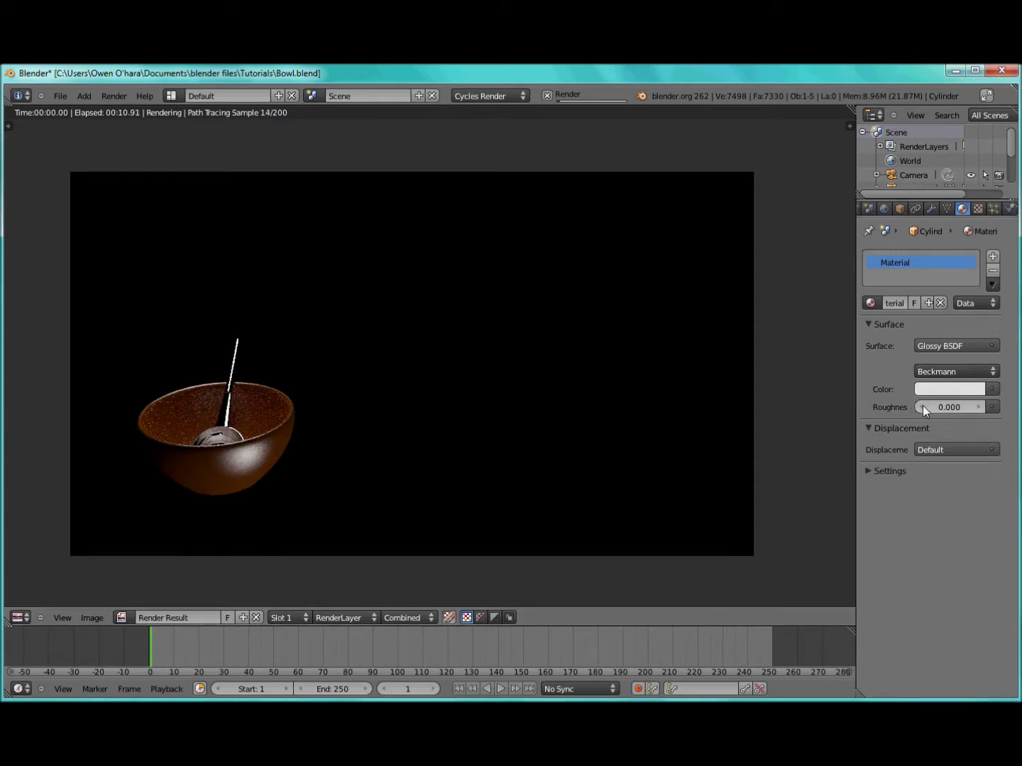
Step: Raise the glossy roughness to 0.152, re-render to check it, then close the render
{"action": "mouse_move", "coordinate": [960, 406]}
{"action": "left_mouse_down"}
{"action": "mouse_move", "coordinate": [980, 409]}
{"action": "mouse_move", "coordinate": [945, 406]}
{"action": "mouse_move", "coordinate": [955, 407]}
{"action": "left_mouse_up"}
{"action": "key", "text": "Escape"}
{"action": "key", "text": "F12"}
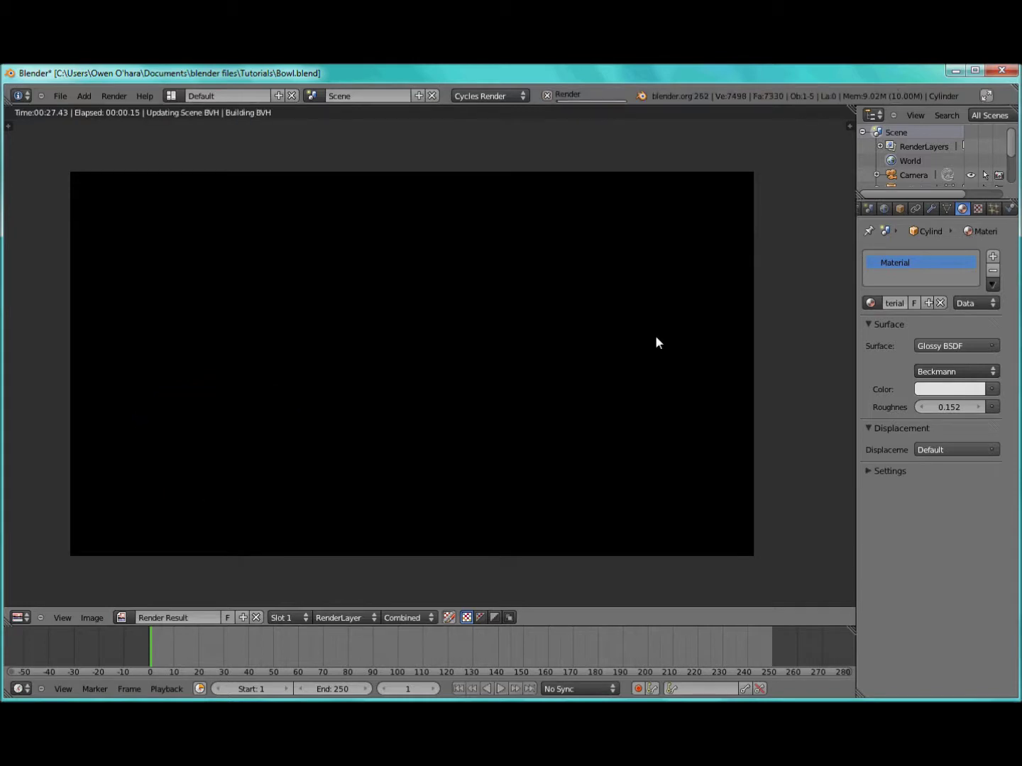
{"action": "key", "text": "Escape"}
{"action": "key", "text": "Escape"}
{"action": "key", "text": "F12"}
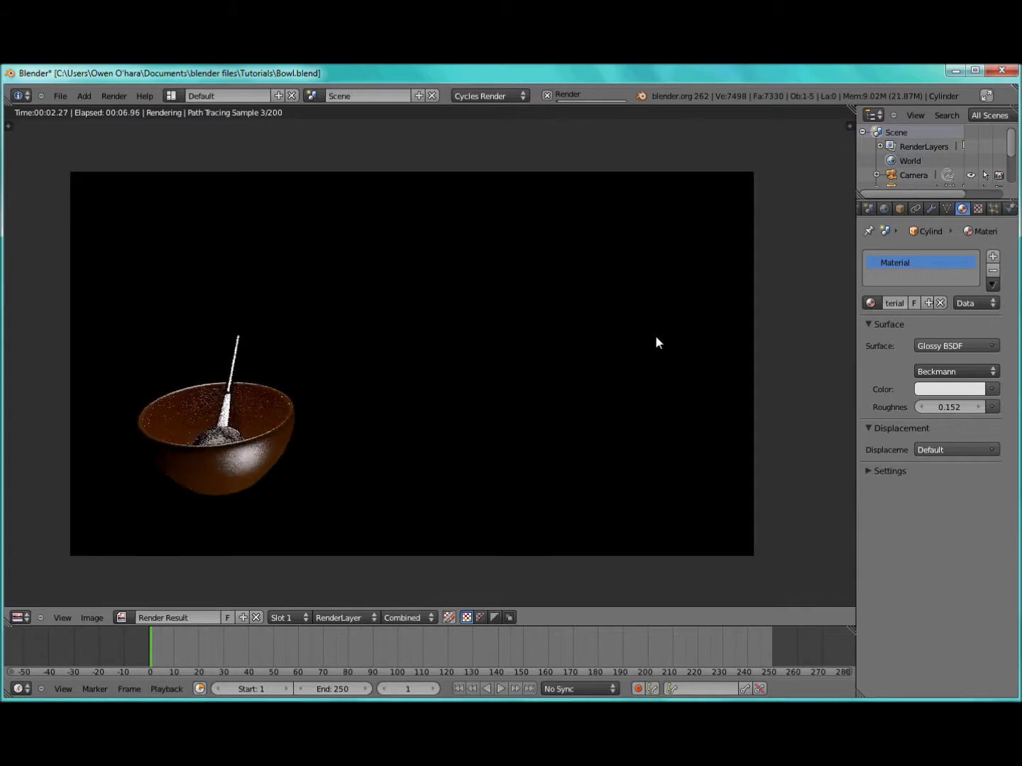
{"action": "scroll", "coordinate": [278, 442], "scroll_direction": "up", "scroll_amount": 1}
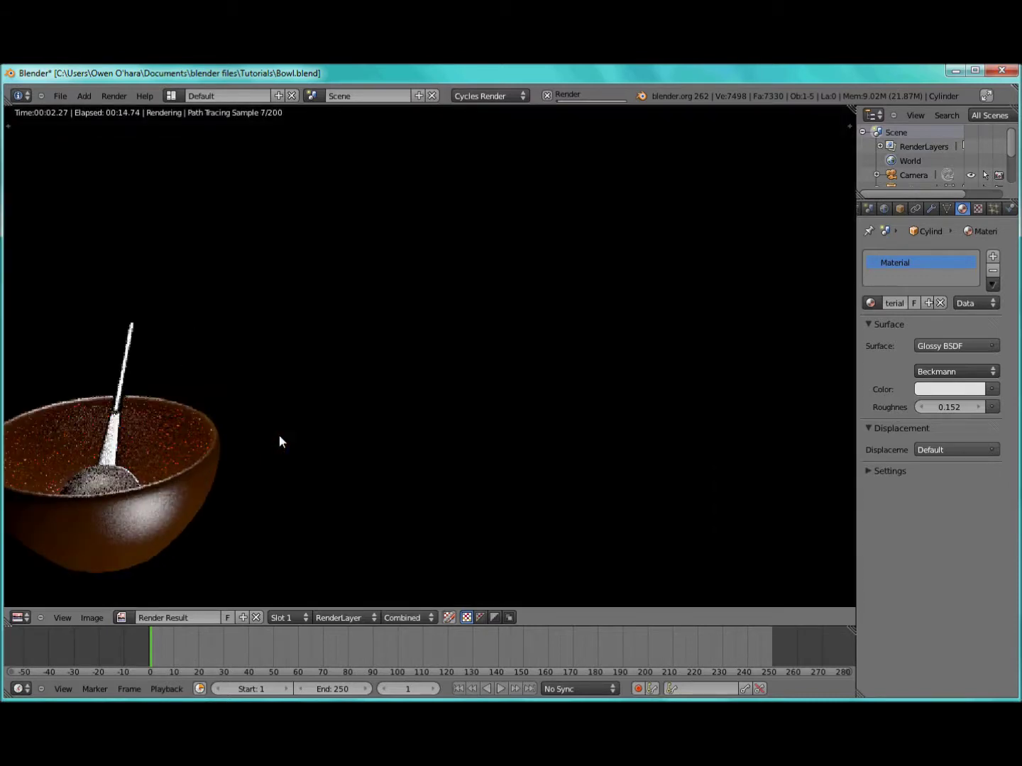
{"action": "scroll", "coordinate": [278, 435], "scroll_direction": "down", "scroll_amount": 1}
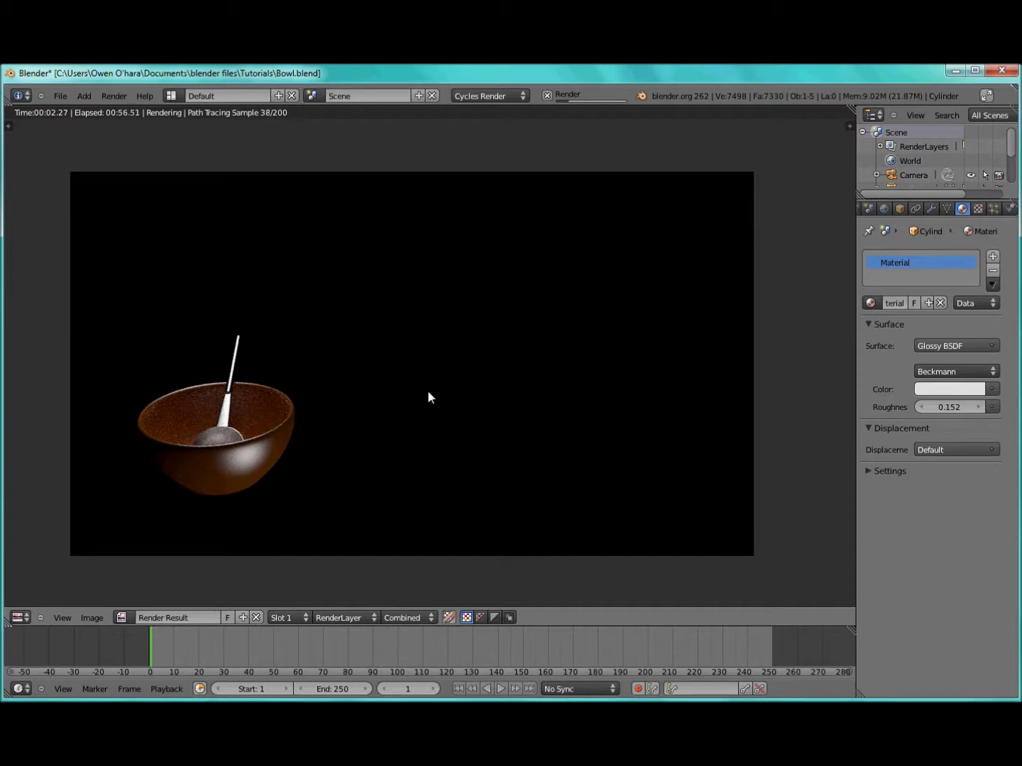
{"action": "key", "text": "Escape"}
{"action": "key", "text": "Escape"}
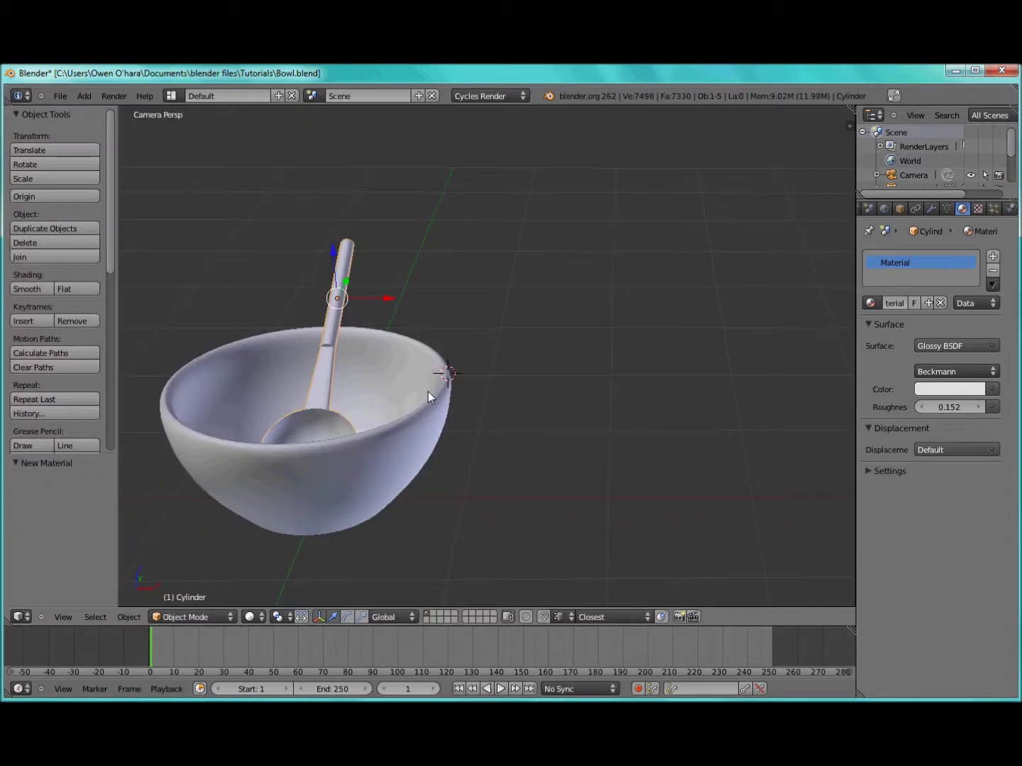
{"action": "key", "text": "KP_5"}
{"action": "middle_click_drag", "start_coordinate": [410, 420], "coordinate": [666, 318]}
{"action": "key", "text": "KP_1"}
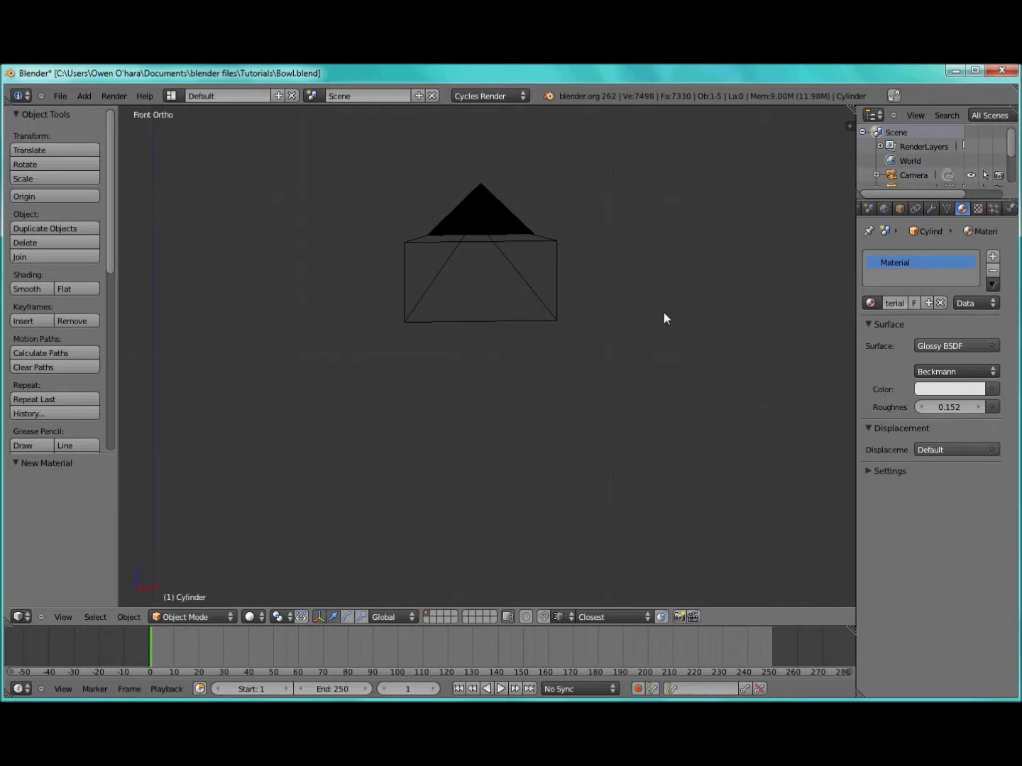
{"action": "middle_click_drag", "start_coordinate": [507, 378], "coordinate": [437, 358]}
{"action": "key", "text": "KP_3"}
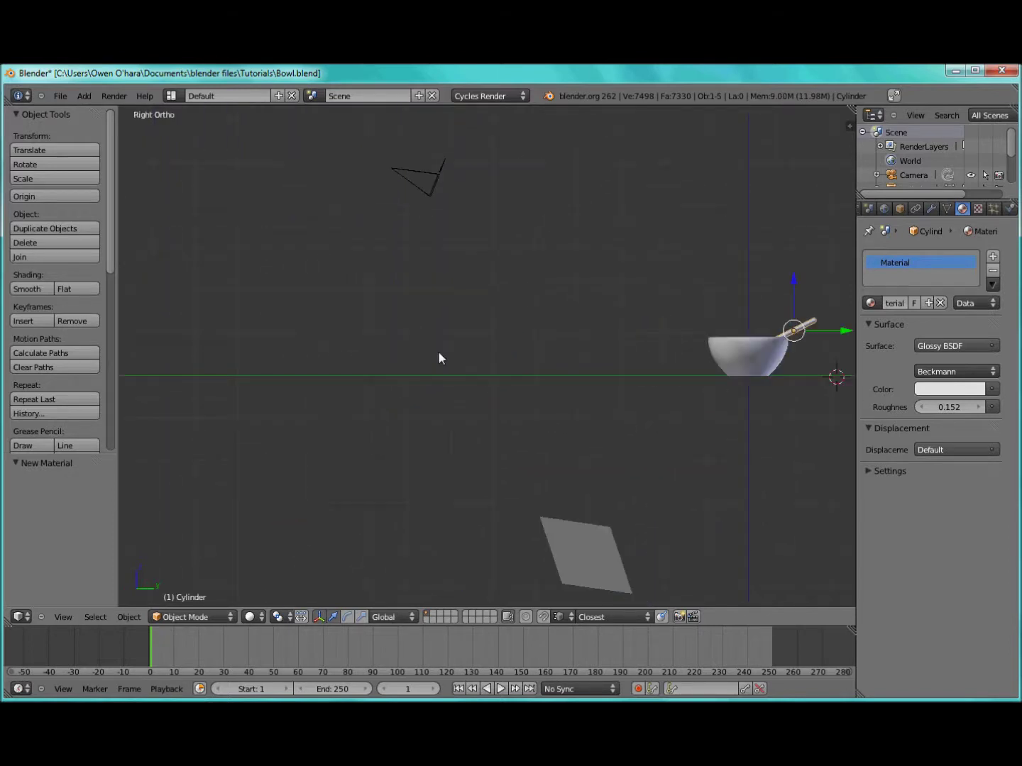
{"action": "middle_click_drag", "start_coordinate": [298, 379], "coordinate": [353, 377]}
{"action": "scroll", "coordinate": [353, 376], "scroll_direction": "up", "scroll_amount": 2}
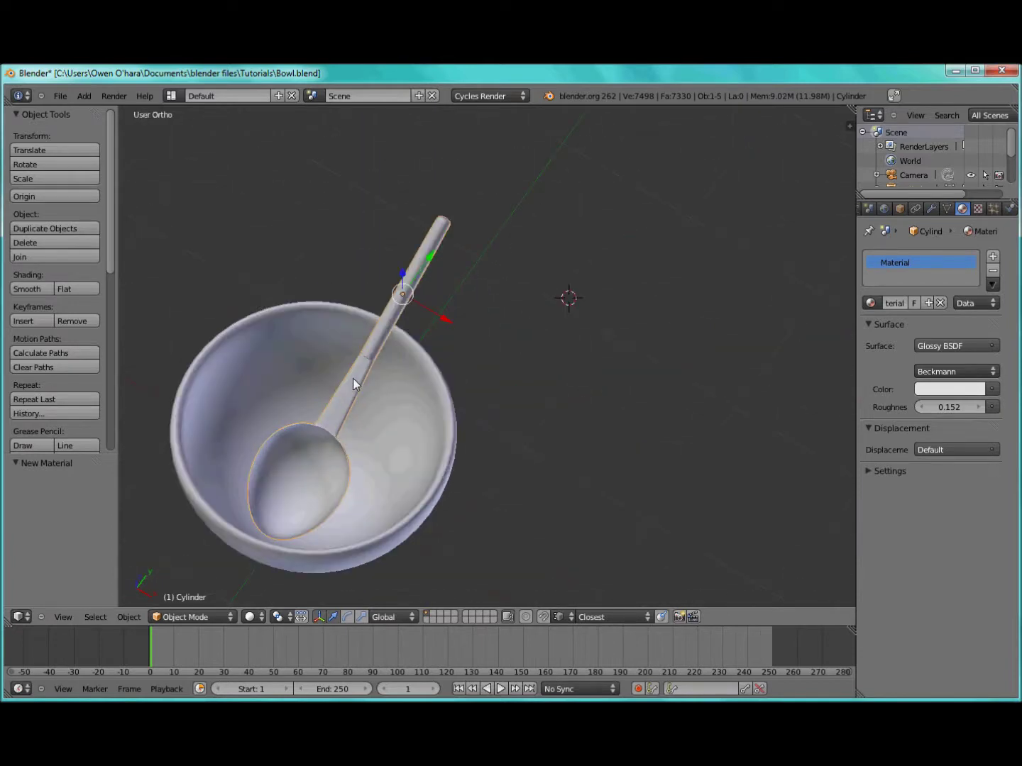
{"action": "scroll", "coordinate": [355, 382], "scroll_direction": "down", "scroll_amount": 5}
{"action": "scroll", "coordinate": [355, 381], "scroll_direction": "up", "scroll_amount": 3}
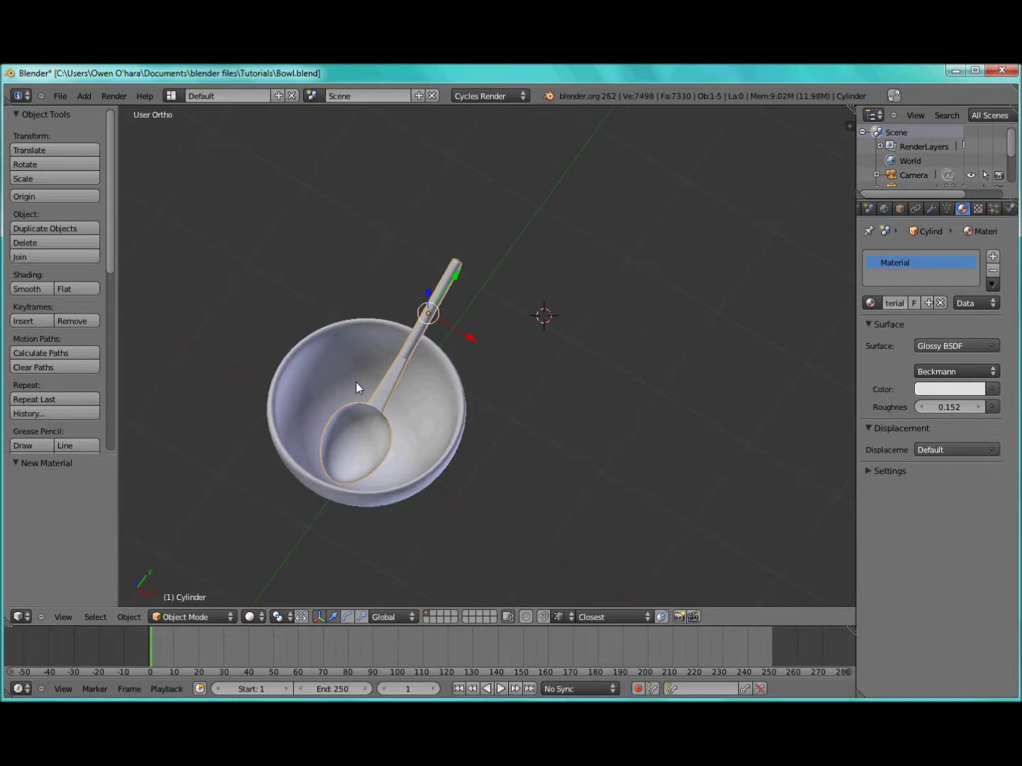